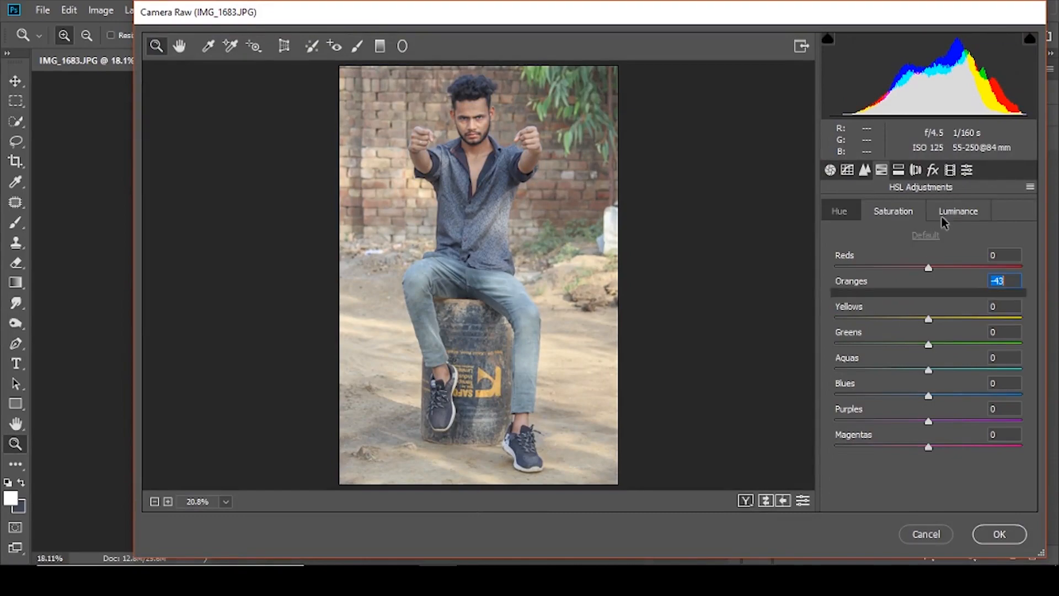
- Raise the Oranges luminance in the HSL adjustments and apply the Camera Raw edits to the Background copy layer
click(943, 216)
drag(928, 293, 955, 288)
click(993, 537)
drag(365, 177, 456, 247)
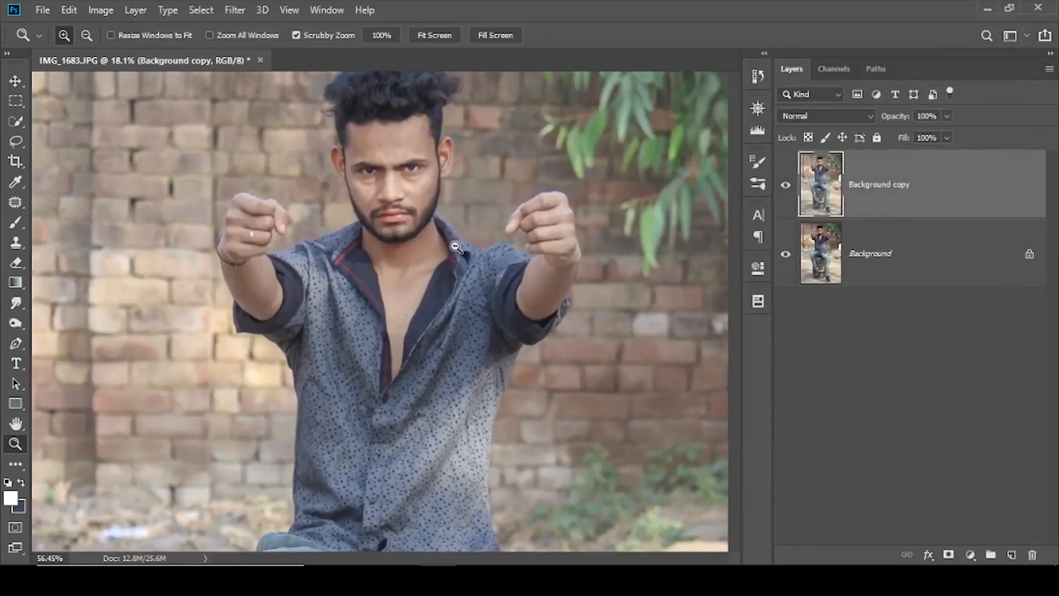
- Activate the Pen tool in Path mode for outlining the man
click(15, 343)
drag(405, 544, 435, 118)
scroll(435, 118, up, 4)
scroll(411, 309, up, 5)
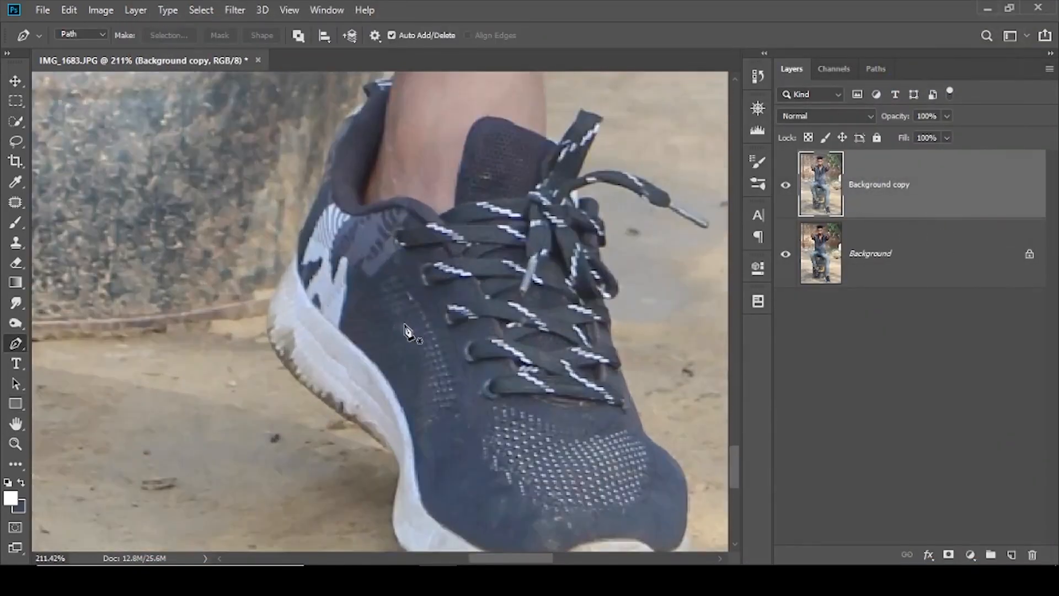
scroll(407, 331, down, 7)
- Sharpen the Background copy layer with the Nik Collection Output Sharpener, using Display mode and 50% adaptive sharpening
click(234, 10)
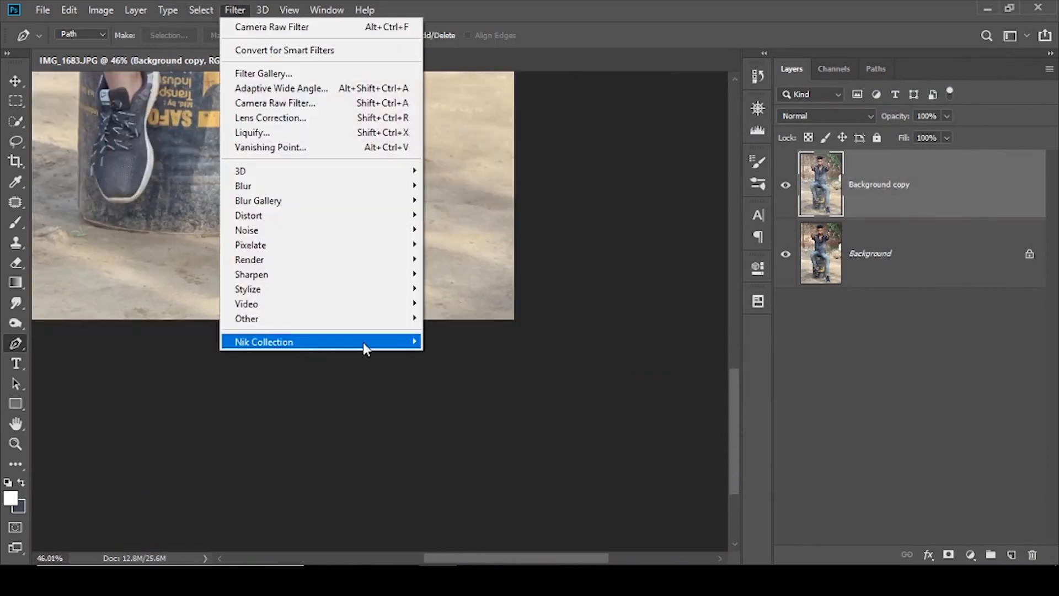
mouse_move(363, 343)
click(521, 412)
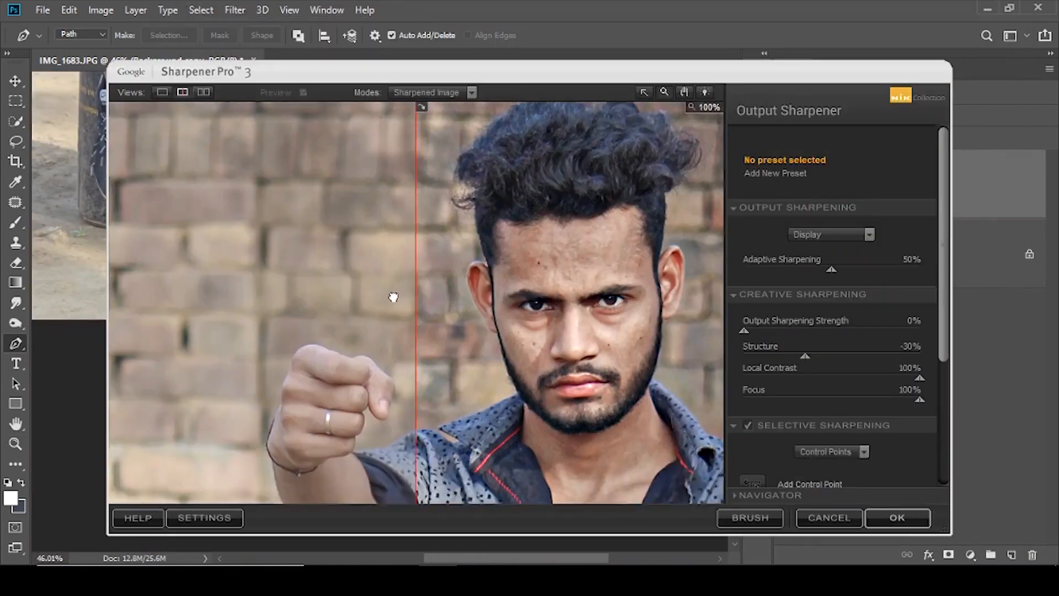
drag(572, 427, 492, 284)
click(495, 289)
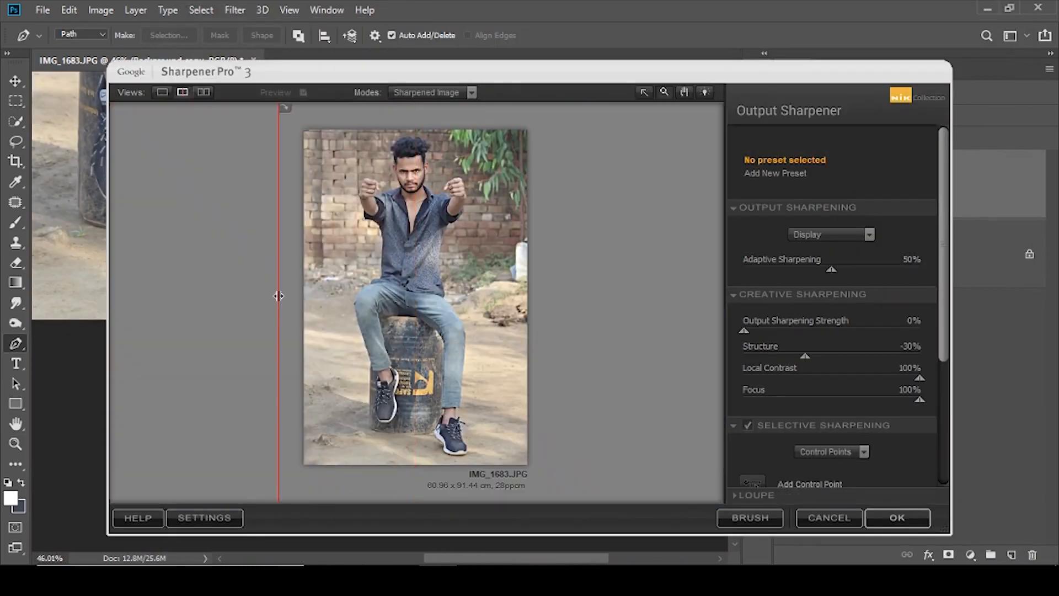
key(Return)
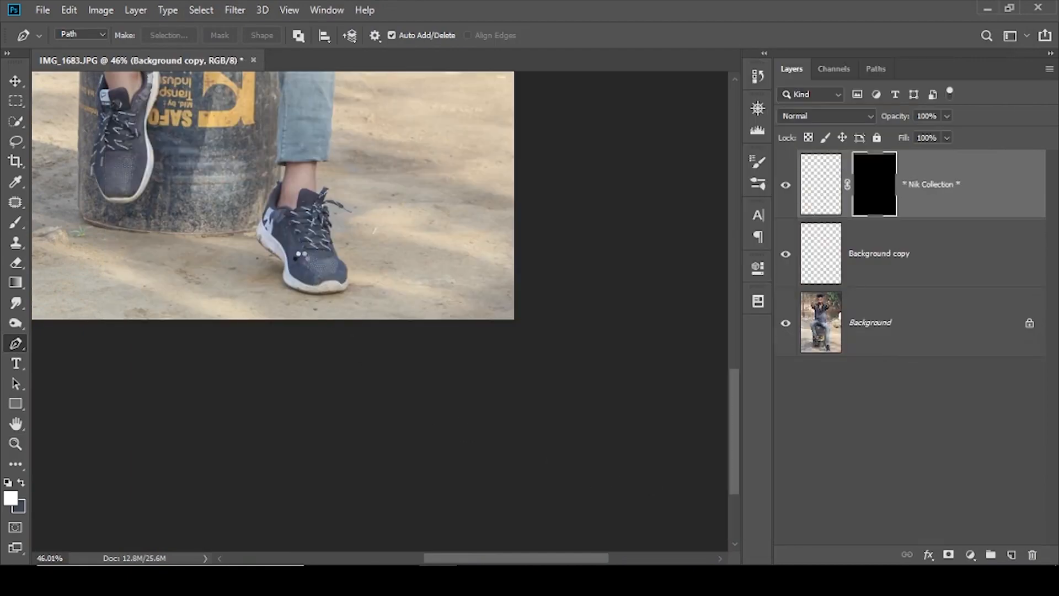
- Trace a pen path along the sole and around the toe of the shoe resting on the ground
scroll(283, 231, up, 8)
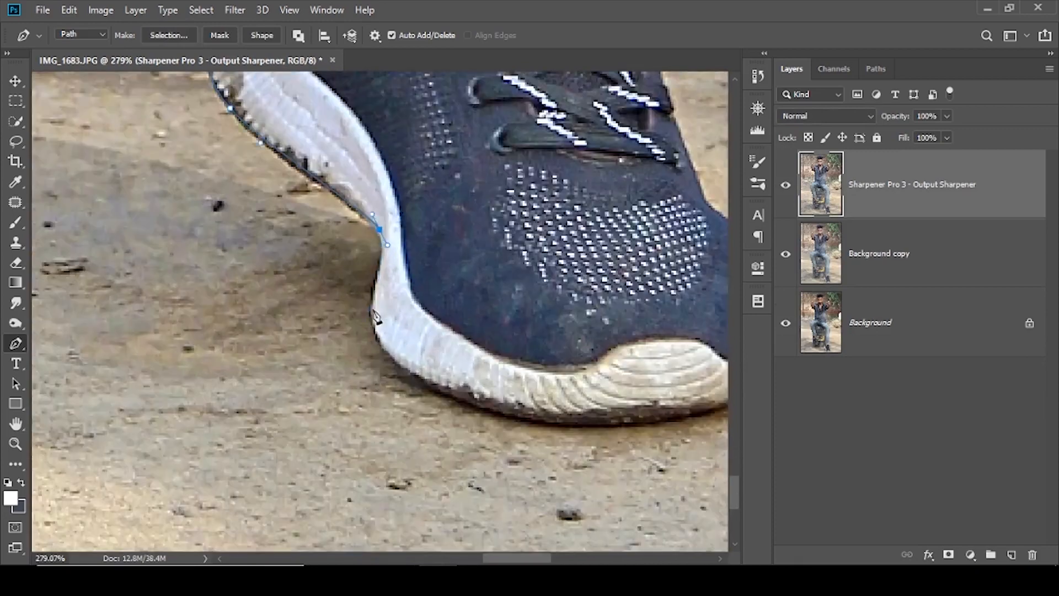
drag(566, 378, 565, 389)
drag(505, 456, 517, 447)
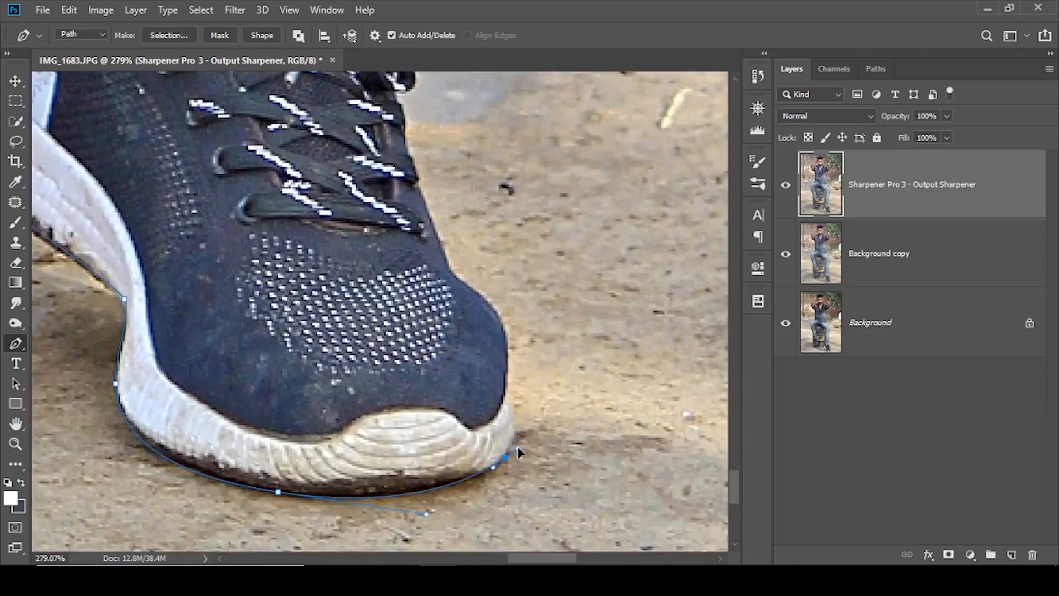
drag(455, 269, 436, 243)
- Extend the path up the grounded shoe's laces and ankle to the jeans cuff above it
drag(425, 414, 421, 397)
click(406, 279)
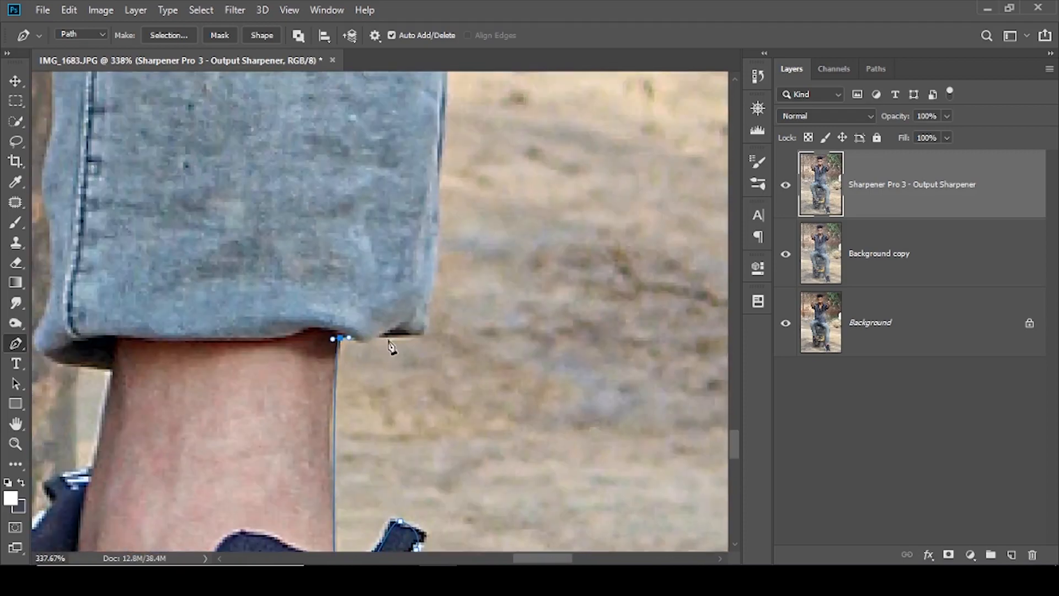
click(450, 335)
click(439, 338)
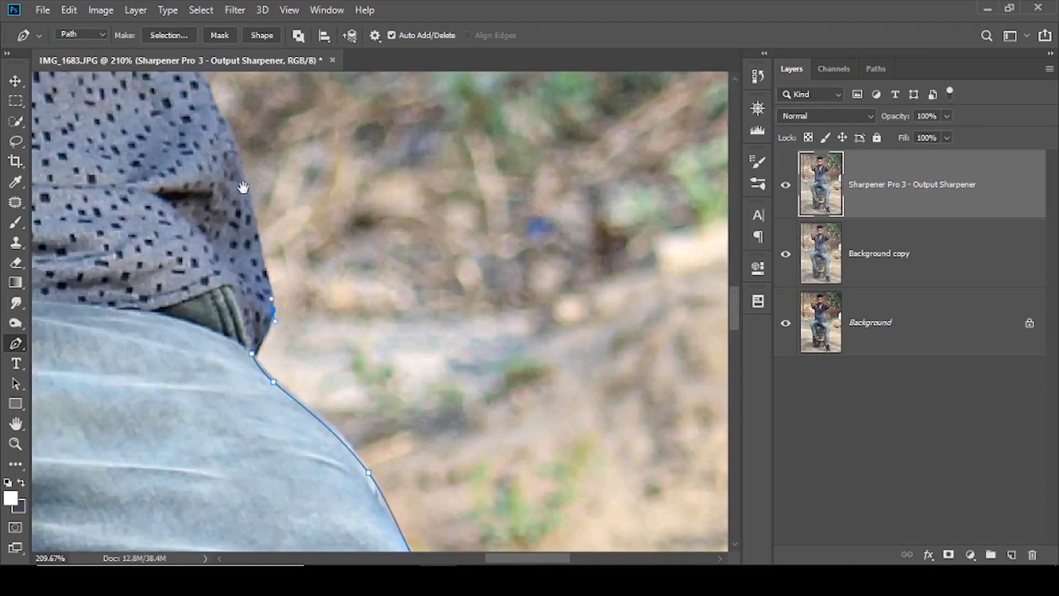
- Continue the path from the hip up the shirt's side and around the rolled sleeve on the photo's right side
scroll(248, 404, down, 1)
click(249, 506)
drag(244, 188, 284, 479)
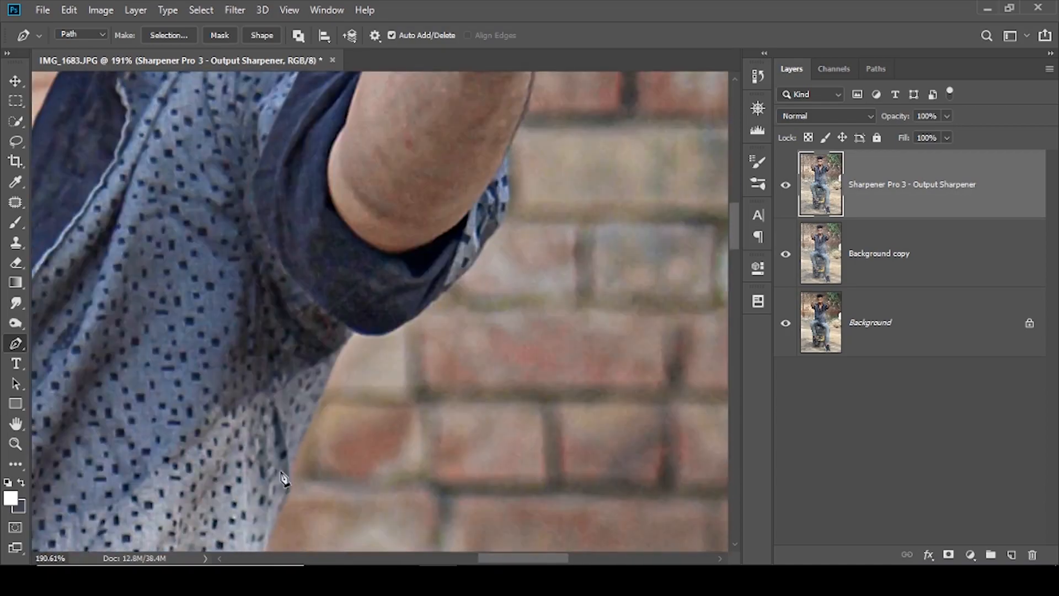
drag(390, 321, 321, 450)
scroll(321, 450, up, 3)
drag(477, 271, 475, 226)
drag(478, 281, 369, 468)
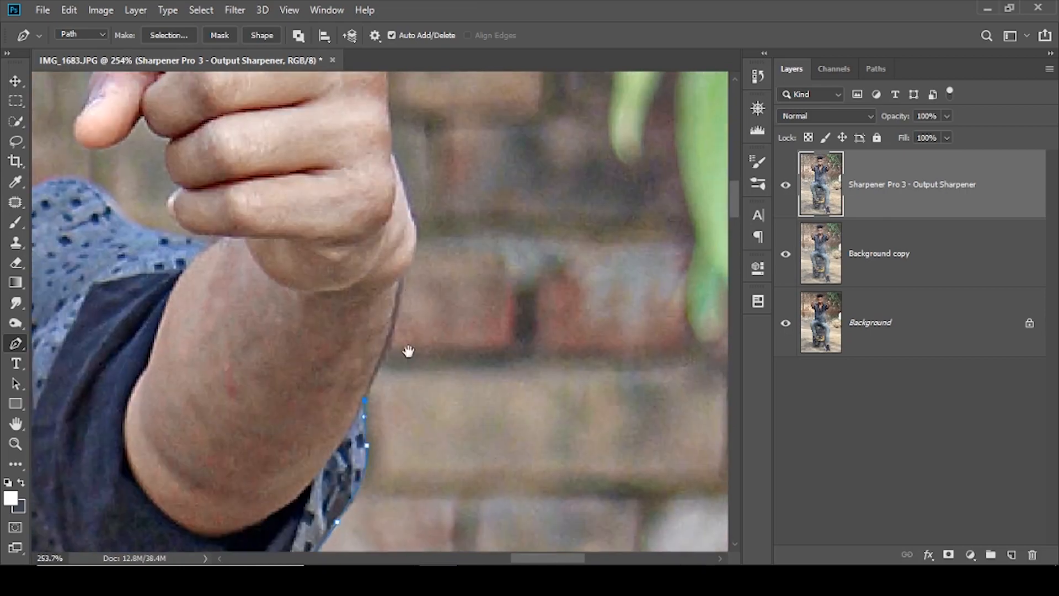
- Trace the forearm, wrist and outer knuckles of the fist on the photo's right side
drag(408, 353, 459, 386)
scroll(459, 386, up, 2)
drag(445, 354, 459, 288)
click(471, 248)
drag(470, 248, 472, 484)
drag(444, 385, 441, 514)
click(431, 395)
drag(410, 370, 402, 339)
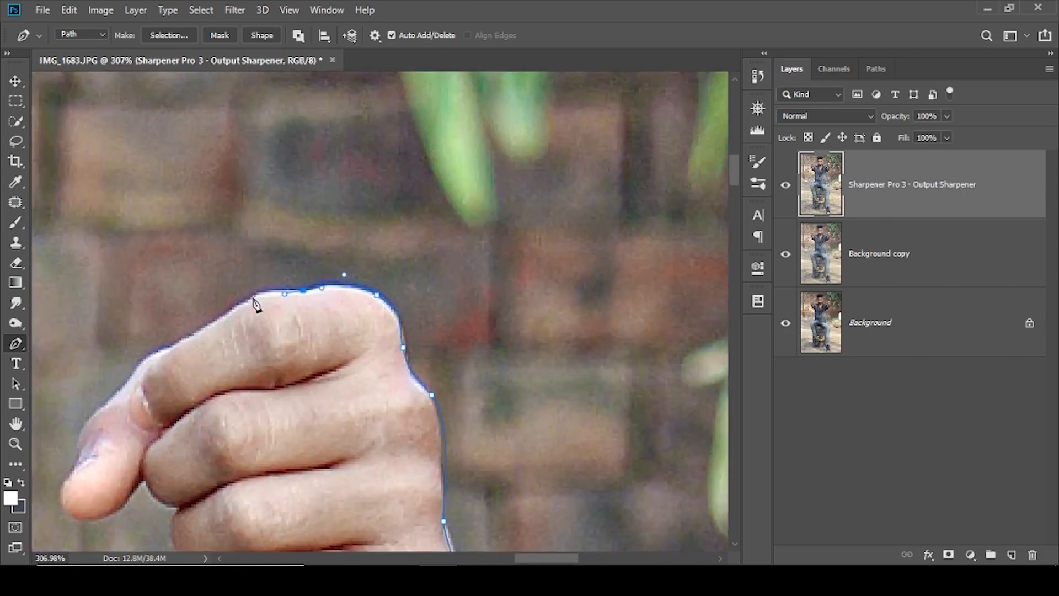
- Outline the top of the same fist, its thumb and the inner edge of its fingers
drag(246, 302, 215, 322)
drag(172, 337, 348, 255)
scroll(349, 255, up, 1)
drag(349, 266, 340, 270)
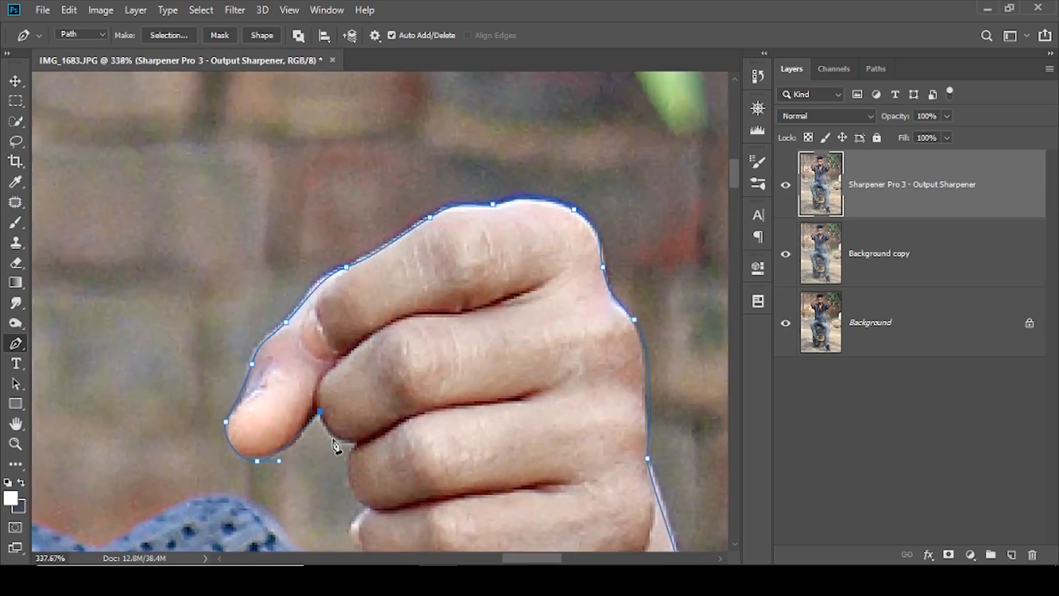
click(369, 507)
drag(369, 508, 373, 178)
- Continue the path over the shoulder and up the shirt collar on the photo's right side
scroll(373, 178, up, 2)
drag(352, 201, 396, 271)
drag(314, 246, 419, 315)
click(419, 314)
click(360, 281)
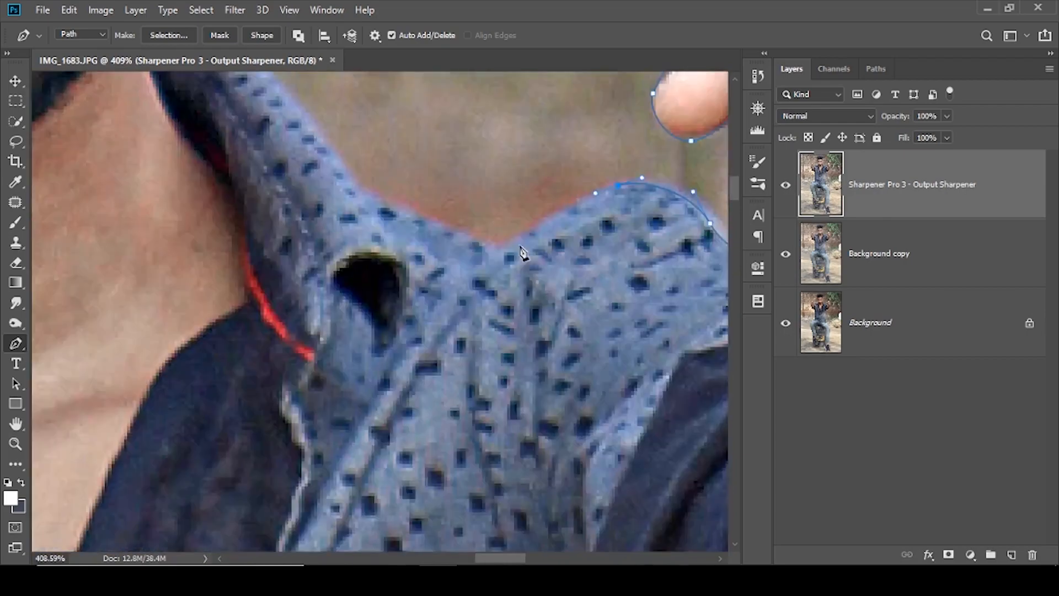
drag(355, 247, 415, 381)
click(329, 295)
- Trace the edge of the face and around the ear on the photo's right side
drag(284, 121, 281, 428)
scroll(281, 429, down, 1)
drag(327, 402, 345, 353)
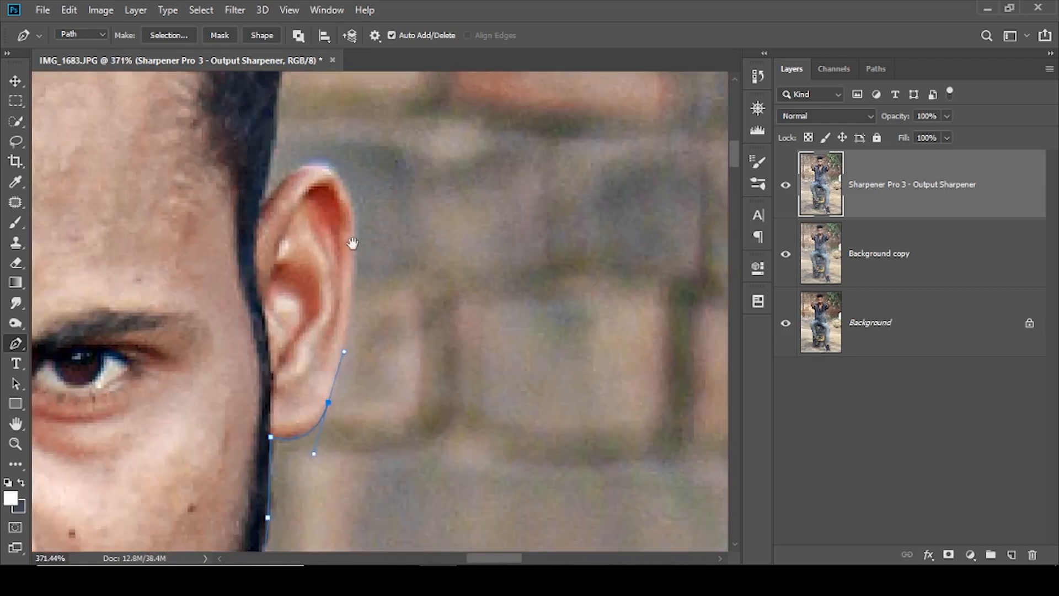
drag(352, 244, 338, 392)
drag(337, 361, 325, 321)
drag(294, 315, 268, 315)
click(246, 361)
- Carry the path roughly around the hair, from one side over the top to the other
drag(302, 382, 320, 462)
drag(274, 332, 287, 285)
click(281, 192)
drag(281, 192, 508, 330)
scroll(508, 329, down, 7)
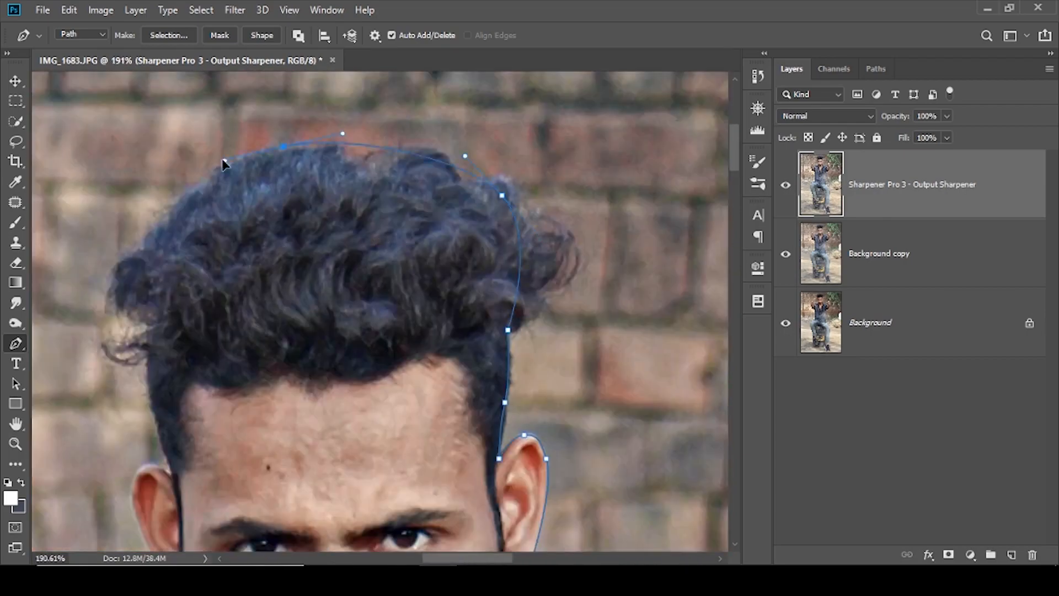
drag(123, 287, 128, 331)
drag(165, 446, 319, 273)
- Outline the ear and the side of the face down to the neck on the photo's left side
scroll(319, 274, up, 5)
click(333, 233)
scroll(333, 233, up, 2)
drag(311, 185, 294, 241)
mouse_move(326, 299)
mouse_down()
mouse_move(320, 203)
mouse_move(346, 252)
mouse_up()
drag(379, 323, 338, 211)
drag(407, 380, 356, 224)
- Trace the collar and shoulder to the ringed fist on the photo's left side
scroll(355, 223, up, 2)
click(424, 283)
scroll(424, 283, down, 3)
drag(240, 374, 421, 239)
drag(512, 278, 501, 279)
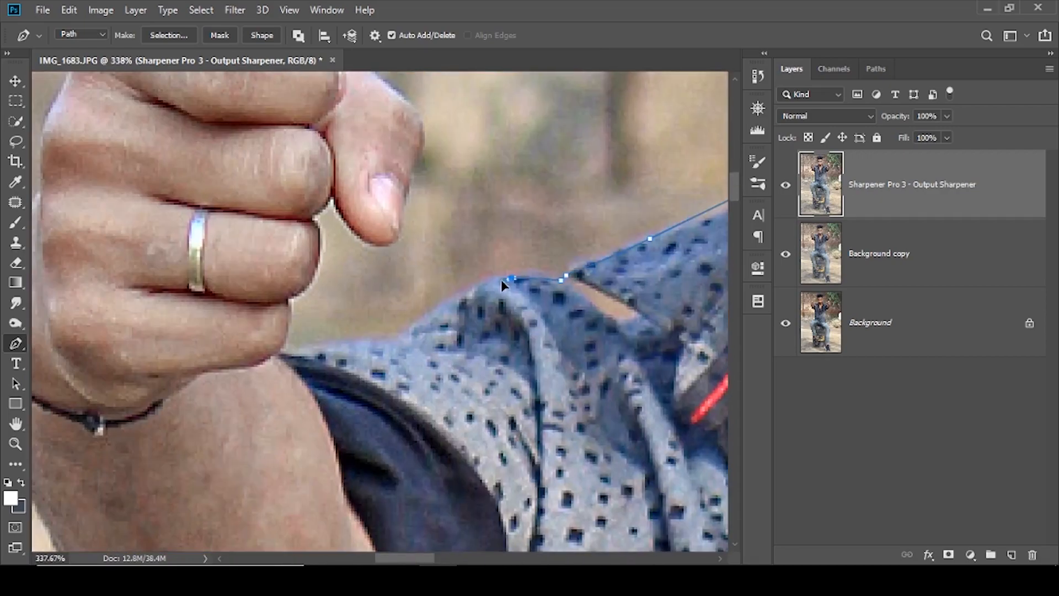
click(286, 349)
- Outline the ringed fist's inner fingers and around the tip of its thumb
scroll(298, 292, up, 2)
drag(298, 293, 297, 367)
click(287, 379)
drag(319, 341, 323, 322)
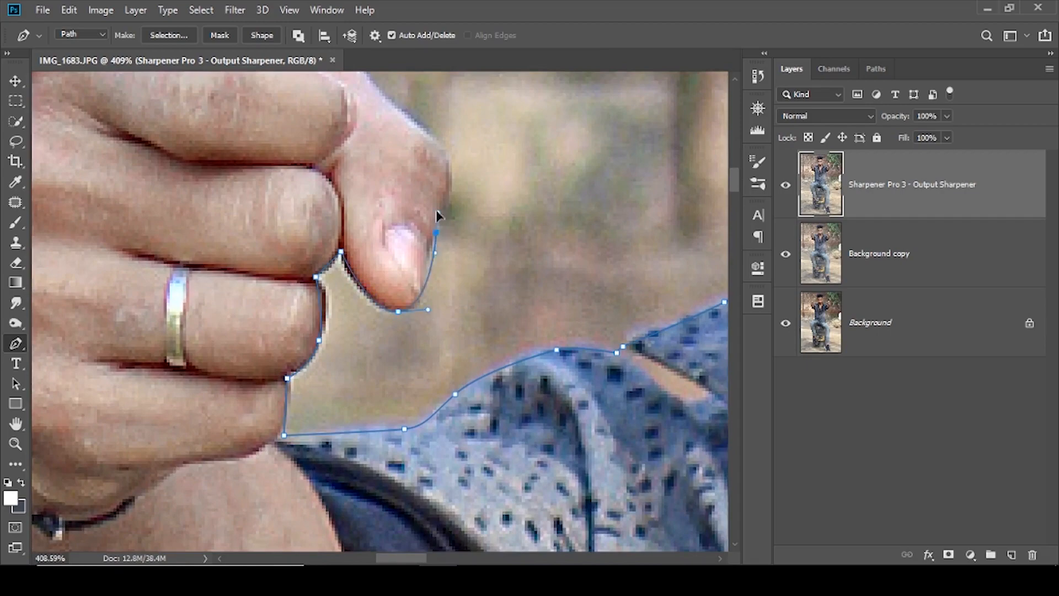
drag(437, 212, 439, 335)
- Trace the upper thumb and the knuckles along the top of the ringed fist
drag(428, 273, 472, 396)
drag(417, 331, 372, 326)
scroll(373, 325, down, 3)
click(535, 318)
drag(428, 253, 502, 140)
drag(473, 164, 444, 184)
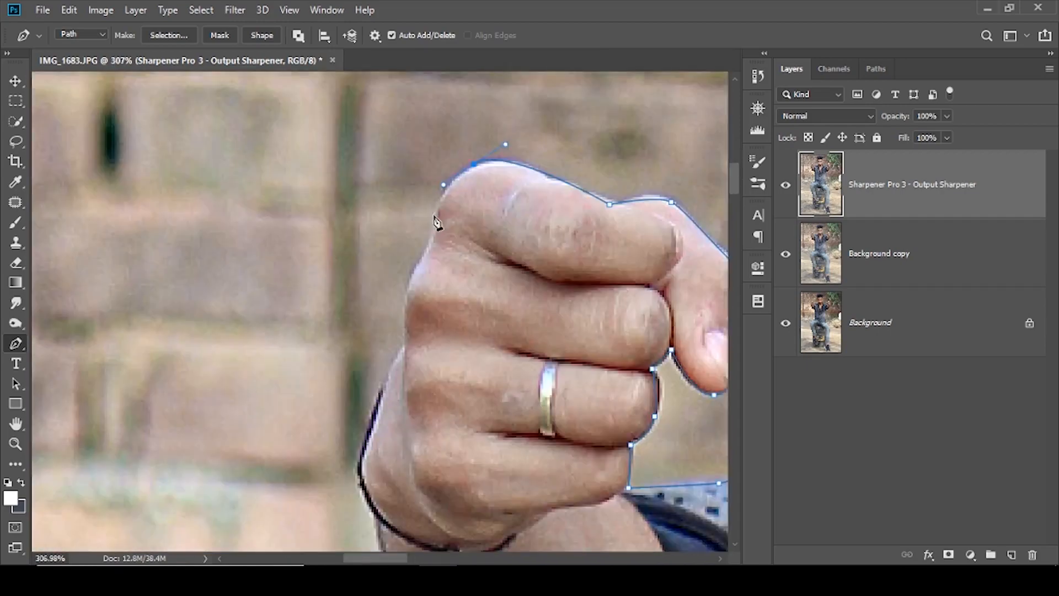
- Continue the path down the ringed fist's outer edge, past the wristband and along the forearm
drag(411, 282, 406, 322)
scroll(407, 322, up, 1)
drag(402, 355, 449, 208)
drag(409, 389, 461, 181)
drag(496, 323, 436, 204)
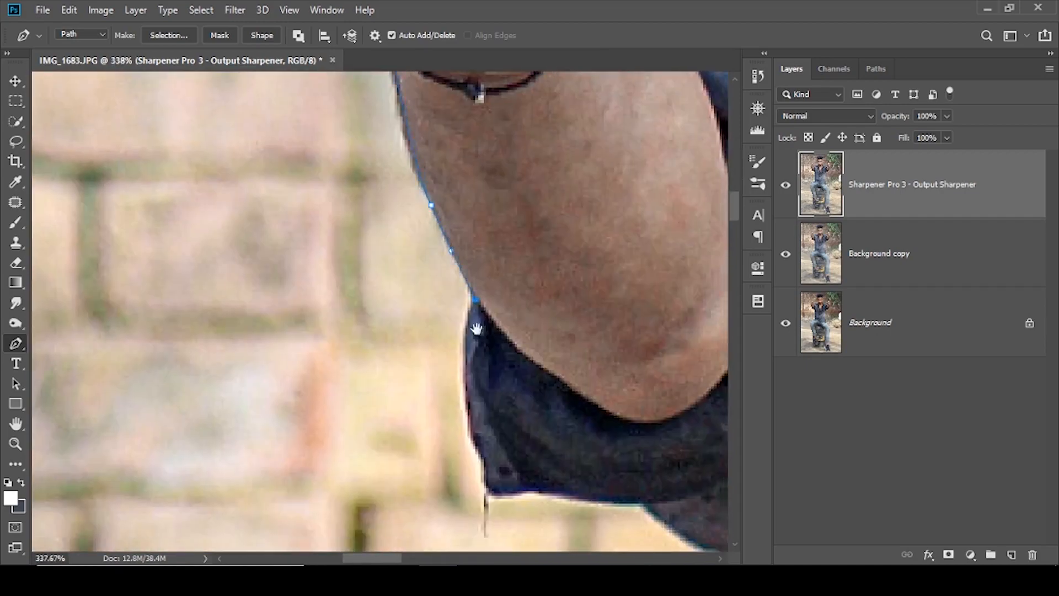
- Outline the rolled dark sleeve cuff below the forearm on the photo's left side
drag(476, 328, 396, 198)
scroll(396, 197, up, 1)
drag(385, 261, 389, 325)
drag(531, 381, 207, 246)
click(255, 260)
drag(362, 324, 284, 203)
- Trace from beneath the sleeve down the side of the shirt on the photo's left side
click(255, 189)
drag(317, 274, 329, 298)
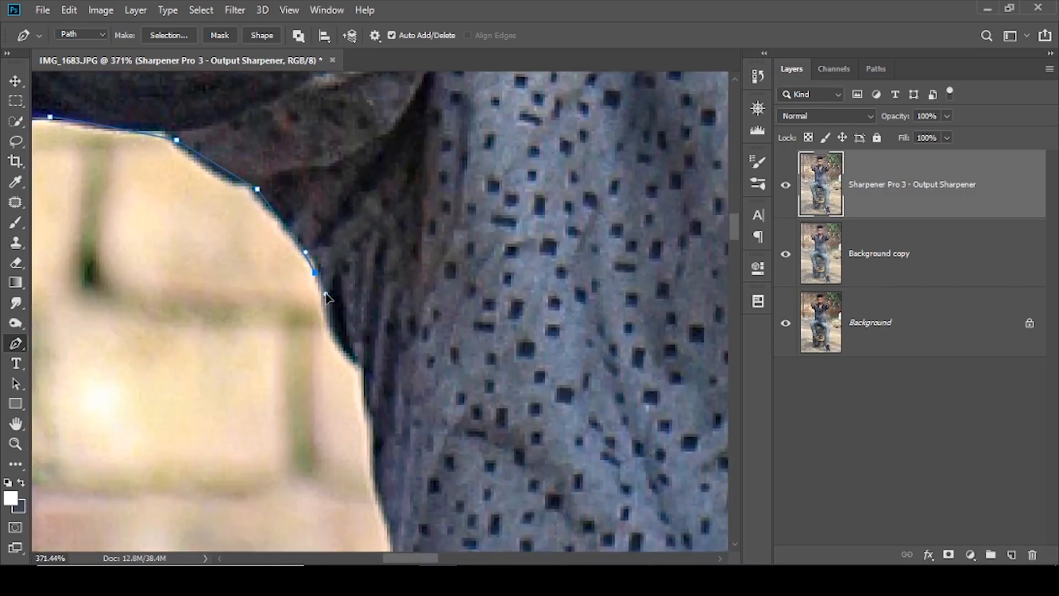
click(349, 357)
click(368, 376)
drag(374, 459, 367, 371)
scroll(402, 381, down, 1)
click(348, 366)
click(345, 494)
drag(345, 494, 371, 258)
- Continue the path from the shirt's lower edge along the thigh on the photo's left side
drag(380, 358, 380, 377)
drag(369, 391, 365, 397)
click(346, 425)
drag(236, 446, 218, 466)
scroll(284, 433, down, 2)
mouse_move(283, 433)
mouse_down()
mouse_move(335, 399)
mouse_move(399, 277)
mouse_up()
mouse_move(420, 268)
mouse_down()
mouse_move(409, 277)
mouse_move(397, 269)
mouse_up()
drag(328, 334, 403, 210)
click(303, 273)
- Trace the contour of the bent knee in the jeans on the photo's left side
scroll(308, 279, up, 2)
drag(309, 279, 456, 118)
mouse_move(370, 184)
mouse_down()
mouse_move(342, 243)
mouse_move(383, 159)
mouse_up()
scroll(372, 276, up, 2)
mouse_move(365, 239)
mouse_down()
mouse_move(360, 254)
mouse_move(348, 195)
mouse_up()
scroll(359, 237, down, 2)
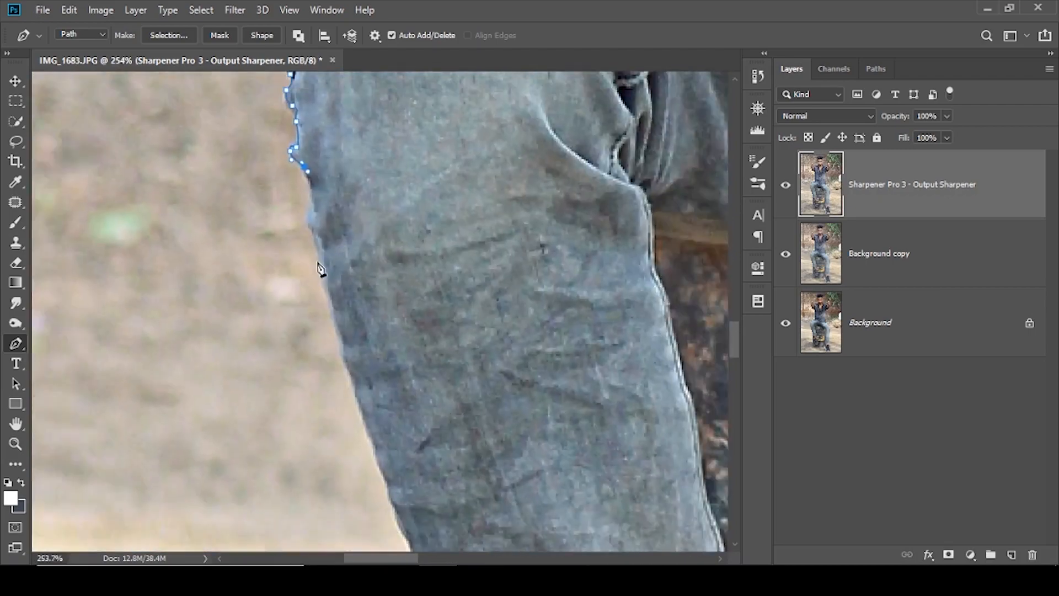
- Extend the path down the outer edge of the jeans' lower leg on the photo's left side
click(325, 298)
drag(381, 387, 340, 193)
drag(350, 333, 357, 341)
scroll(357, 340, down, 2)
scroll(383, 322, up, 2)
drag(381, 272, 386, 283)
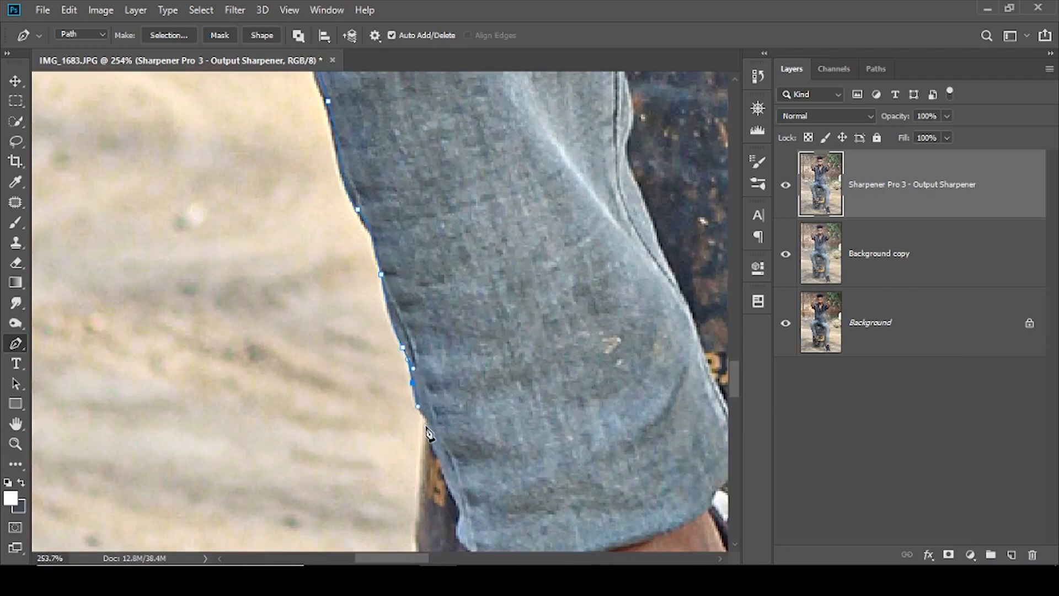
click(426, 426)
- Outline the jeans cuff and ankle down to the shoe in front of the barrel
scroll(427, 425, down, 3)
drag(427, 425, 372, 221)
click(393, 278)
drag(464, 323, 421, 130)
scroll(386, 375, up, 3)
scroll(386, 375, down, 3)
drag(386, 359, 386, 231)
drag(398, 279, 369, 113)
- Trace around the toe and sole of the shoe in front of the barrel
scroll(358, 166, up, 1)
click(342, 326)
drag(367, 419, 380, 448)
drag(423, 498, 429, 401)
drag(500, 343, 525, 297)
drag(546, 205, 546, 164)
drag(544, 188, 526, 369)
- Continue the path up past the heel and along the inner edge of the jeans leg beside the barrel
scroll(526, 369, up, 6)
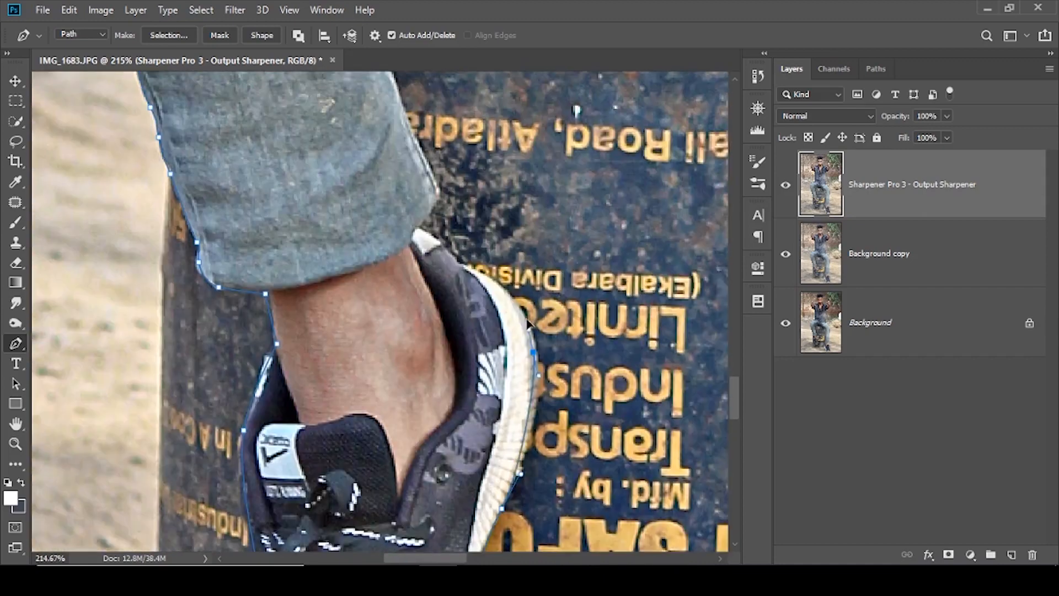
scroll(457, 269, up, 8)
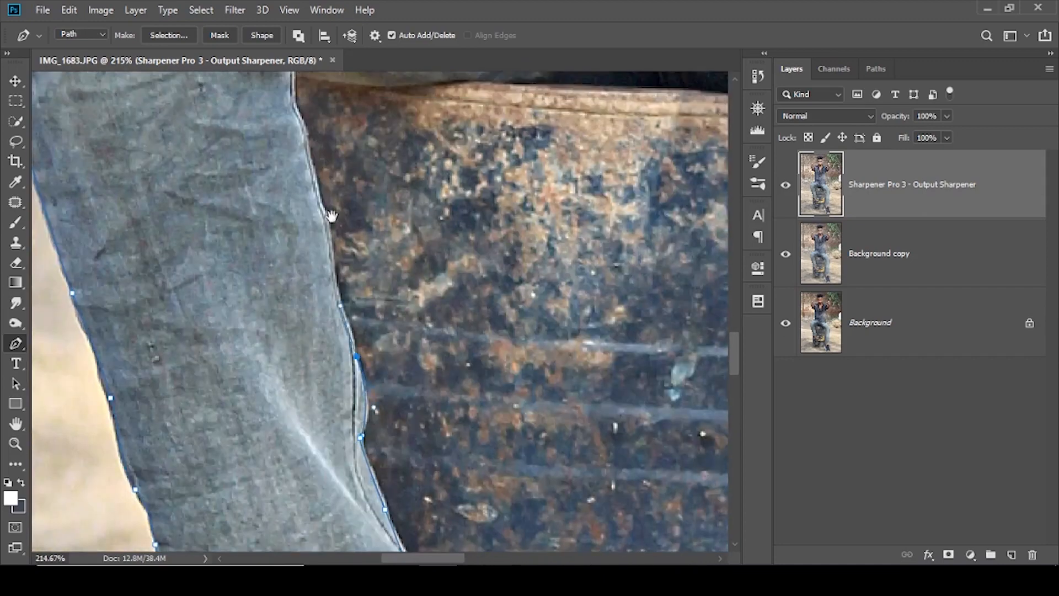
drag(331, 216, 355, 376)
click(318, 243)
drag(317, 241, 248, 376)
- Extend the path beneath the crotch along the barrel's rim and onto the underside of the other thigh
drag(359, 386, 413, 383)
drag(478, 372, 135, 345)
drag(213, 353, 253, 357)
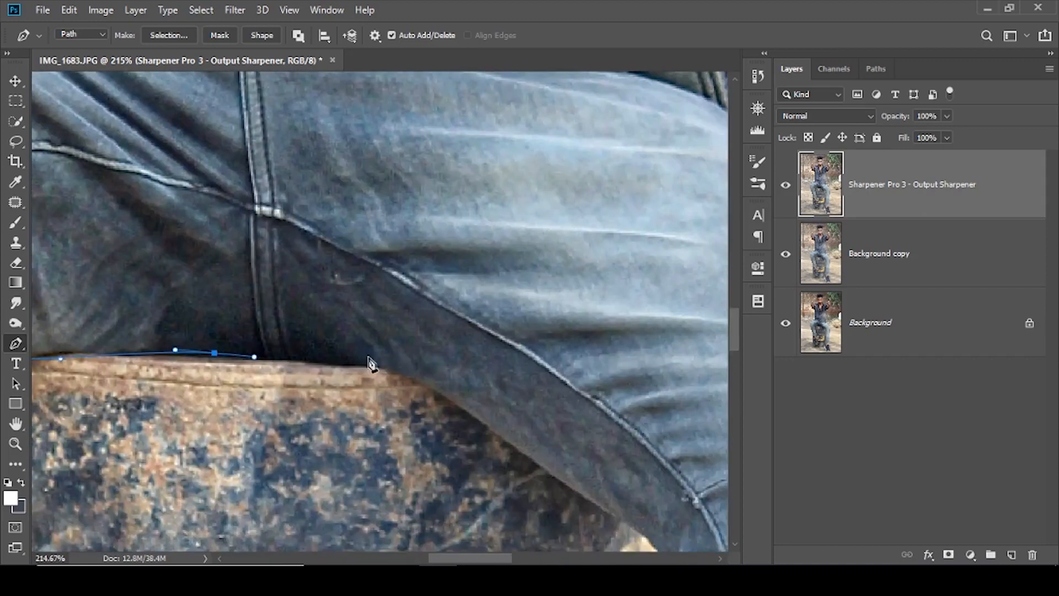
drag(429, 384, 468, 412)
drag(469, 412, 355, 300)
drag(490, 395, 522, 412)
- Trace the path around the knee bend and down the inner edge of the jeans leg on the photo's right side
drag(548, 437, 561, 454)
scroll(561, 454, up, 2)
drag(561, 454, 444, 262)
scroll(524, 414, up, 2)
drag(527, 415, 461, 194)
scroll(460, 221, down, 1)
drag(458, 282, 443, 342)
drag(458, 394, 448, 259)
drag(434, 362, 425, 165)
scroll(435, 410, down, 3)
drag(428, 251, 434, 283)
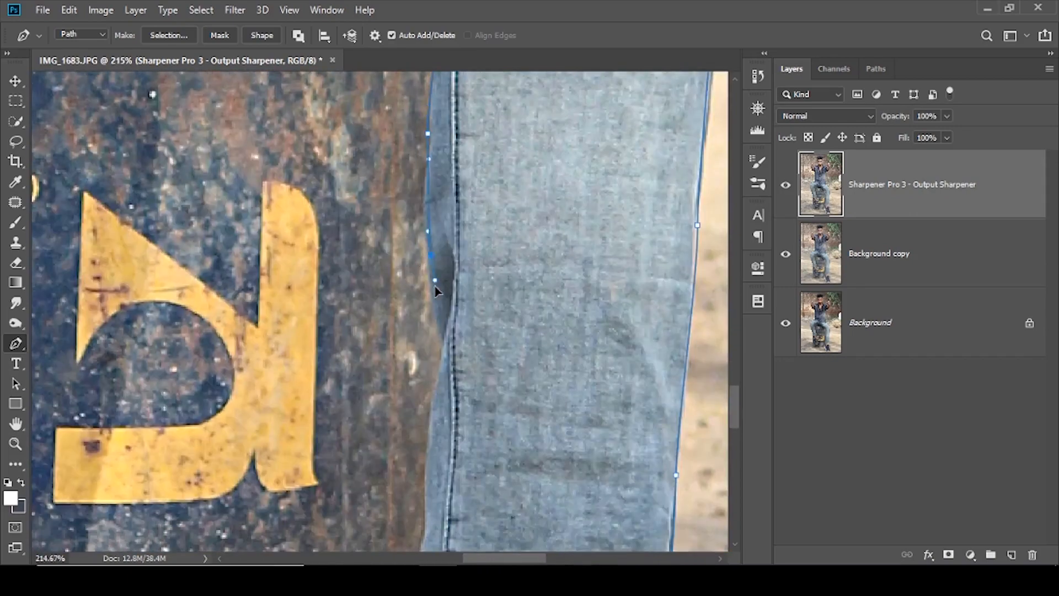
- Carry the path down the lower jeans leg past the cuff and close it at the shoe's heel
click(442, 339)
click(447, 350)
drag(425, 512, 425, 294)
drag(424, 265, 424, 309)
click(466, 474)
click(448, 537)
drag(447, 537, 466, 282)
drag(421, 381, 425, 310)
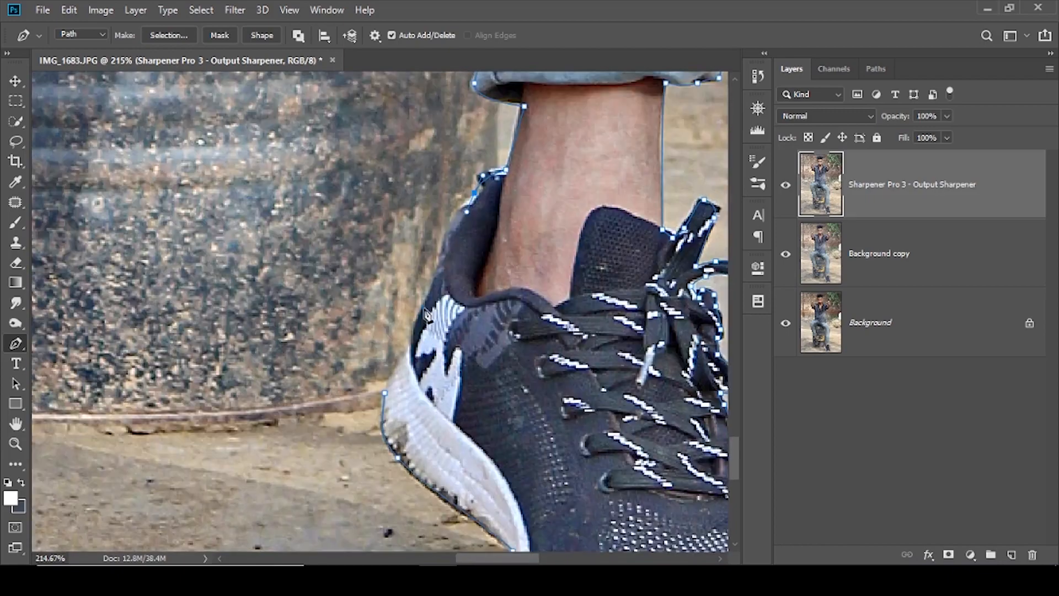
click(386, 395)
- Turn the closed path into a new anti-aliased selection with a feather radius of 2 pixels
key(ctrl+0)
right_click(377, 266)
click(436, 283)
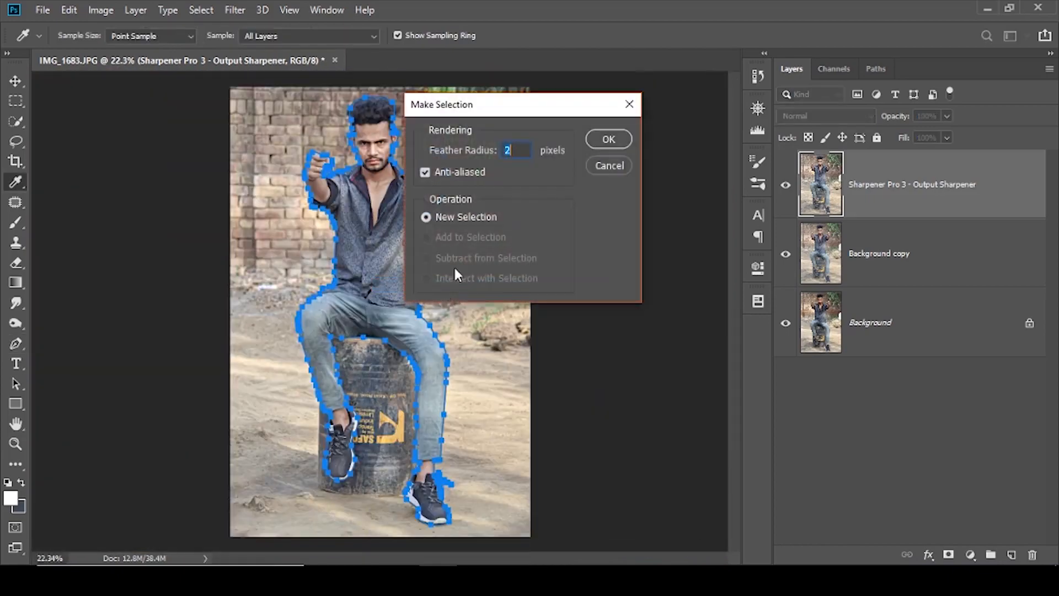
click(613, 142)
- Refine the man's selection in Select and Mask with the contrast at 33%
scroll(407, 176, up, 5)
drag(436, 281, 409, 462)
click(21, 107)
click(364, 36)
scroll(532, 255, down, 10)
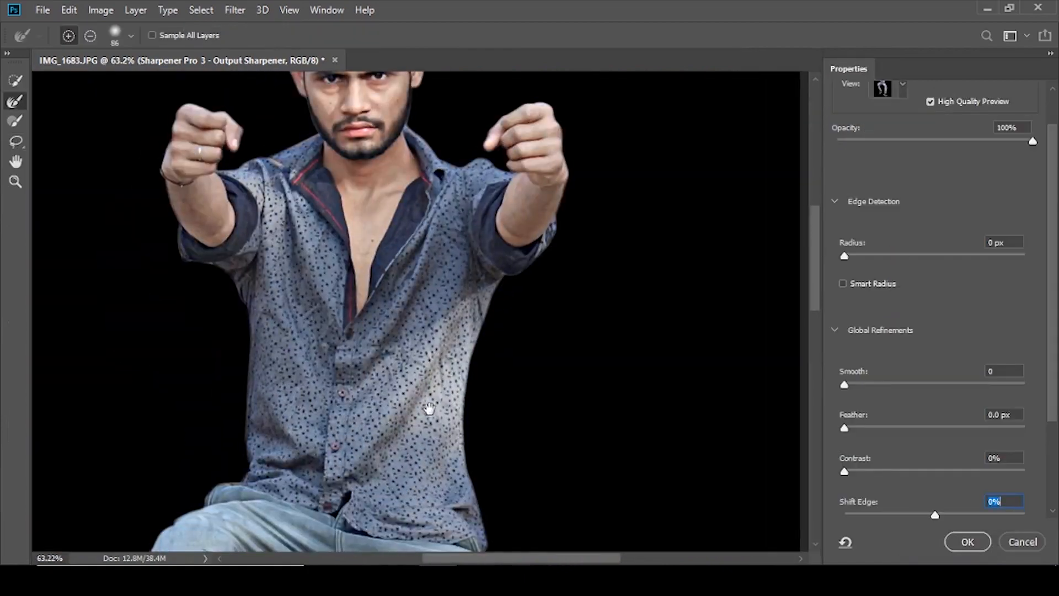
drag(845, 471, 912, 472)
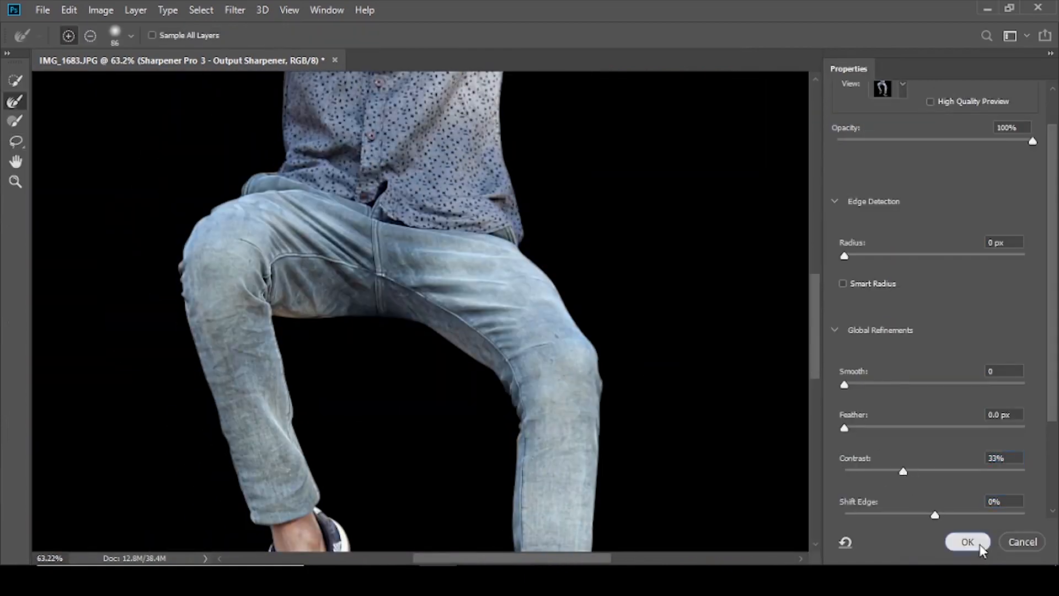
click(980, 546)
- Mask the sharpened layer with the refined selection and duplicate the masked layer
scroll(409, 396, down, 6)
click(948, 554)
drag(938, 195, 1011, 554)
- Apply the duplicate's layer mask and hide the three layers beneath it
right_click(882, 197)
click(910, 233)
drag(786, 253, 786, 392)
- Save the document as the Photoshop file IMG_1683
key(ctrl+shift+s)
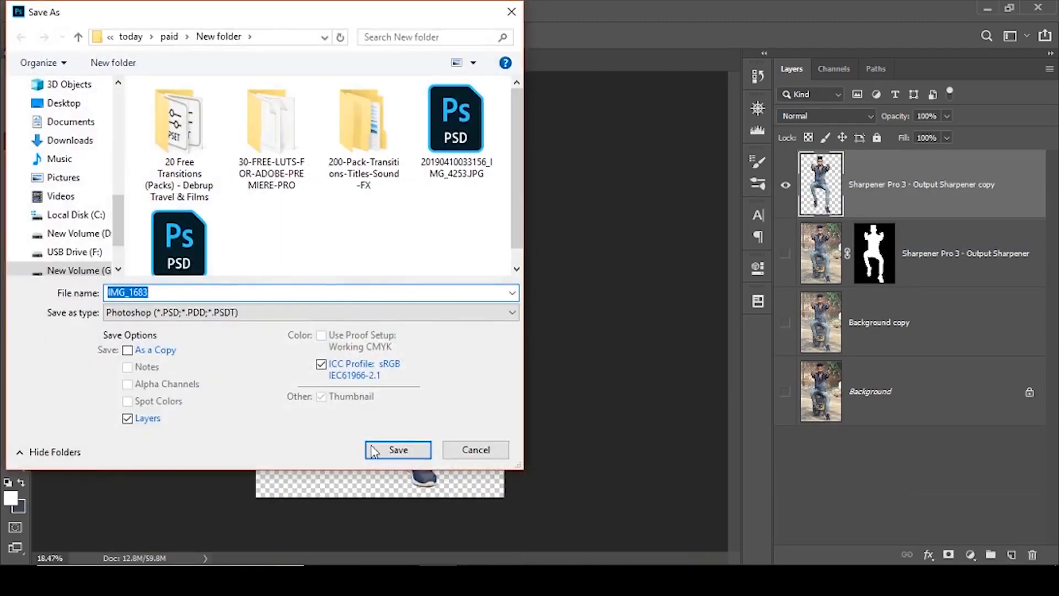
click(374, 451)
- Find the jeep_PNG82 image in File Explorer and place it in the Photoshop document
mouse_move(367, 579)
click(466, 491)
scroll(382, 372, up, 5)
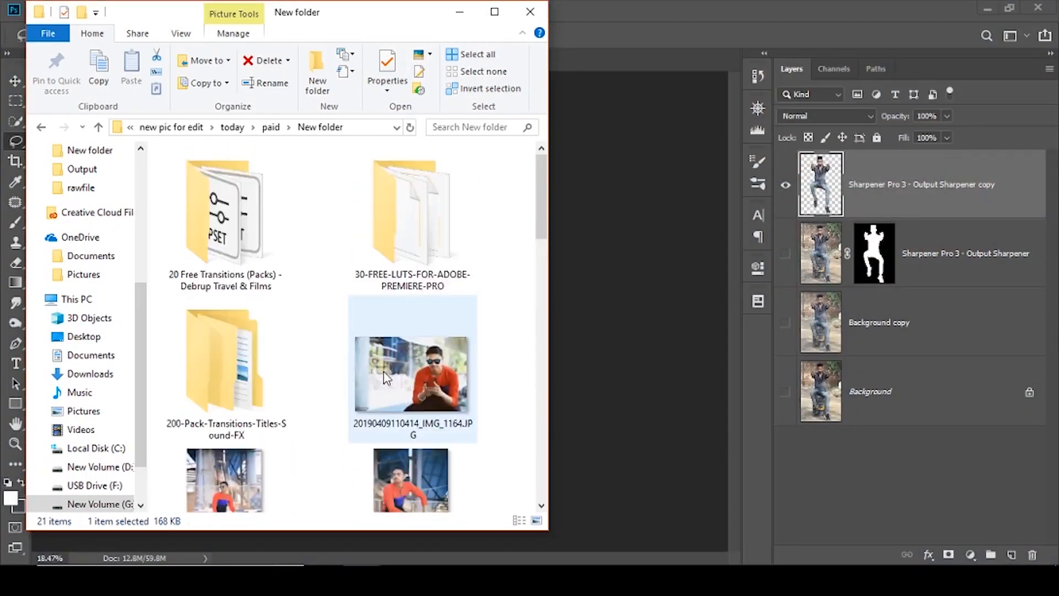
scroll(383, 372, down, 10)
drag(225, 436, 578, 439)
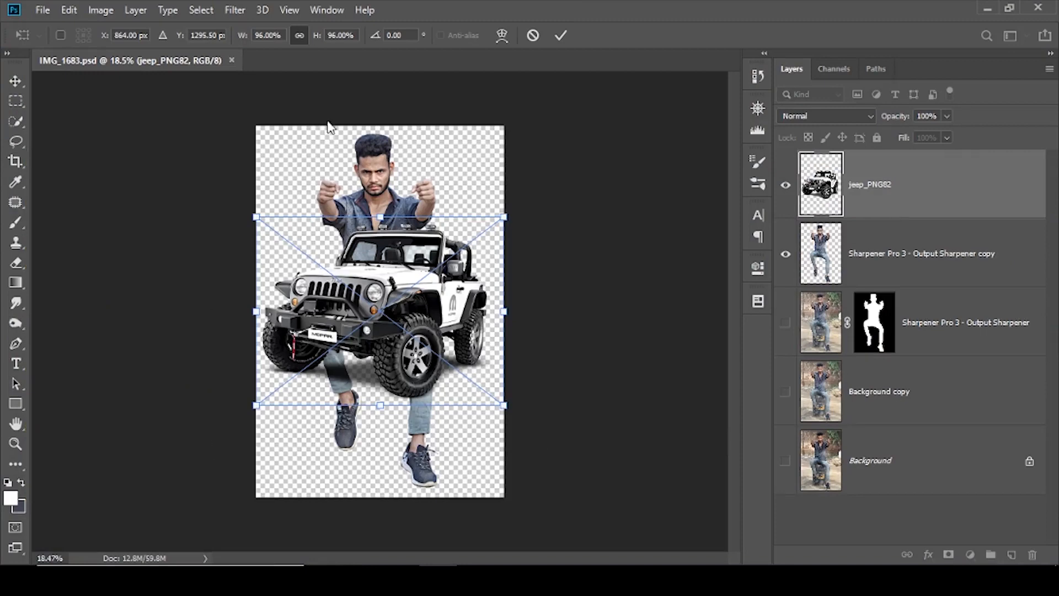
- Enlarge the placed jeep to 166% and flip it horizontally
drag(257, 39, 290, 39)
right_click(385, 266)
click(458, 441)
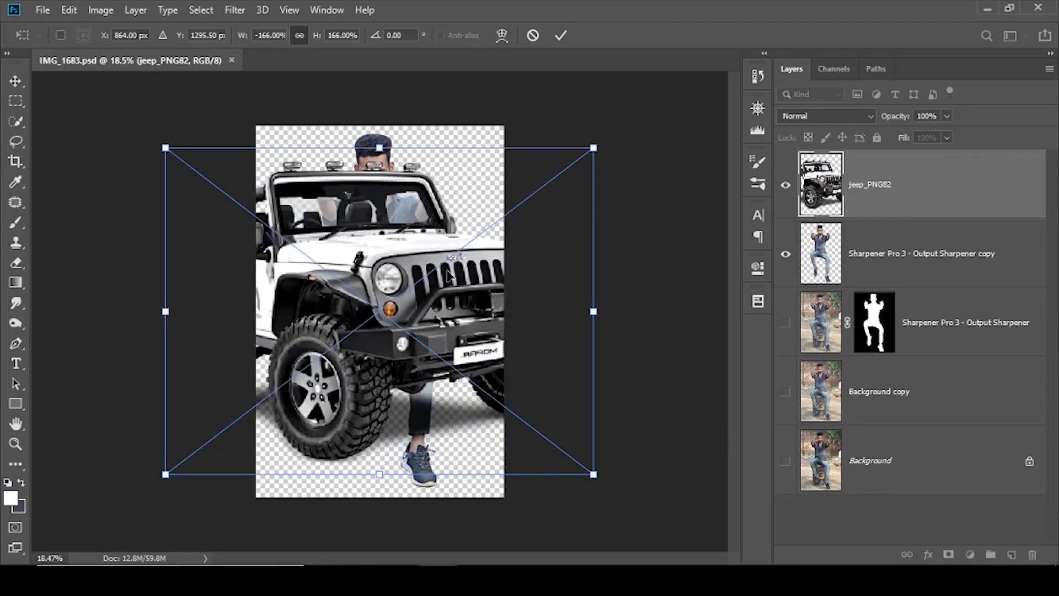
- Lower the jeep at about 175% scale with a -1.12° tilt and move its layer beneath the man
drag(520, 194, 506, 194)
drag(579, 148, 527, 231)
drag(433, 286, 468, 310)
mouse_move(530, 218)
mouse_down()
mouse_move(570, 231)
mouse_move(539, 226)
mouse_move(551, 236)
mouse_move(614, 189)
mouse_move(508, 294)
mouse_up()
drag(578, 209, 622, 178)
drag(567, 266, 549, 284)
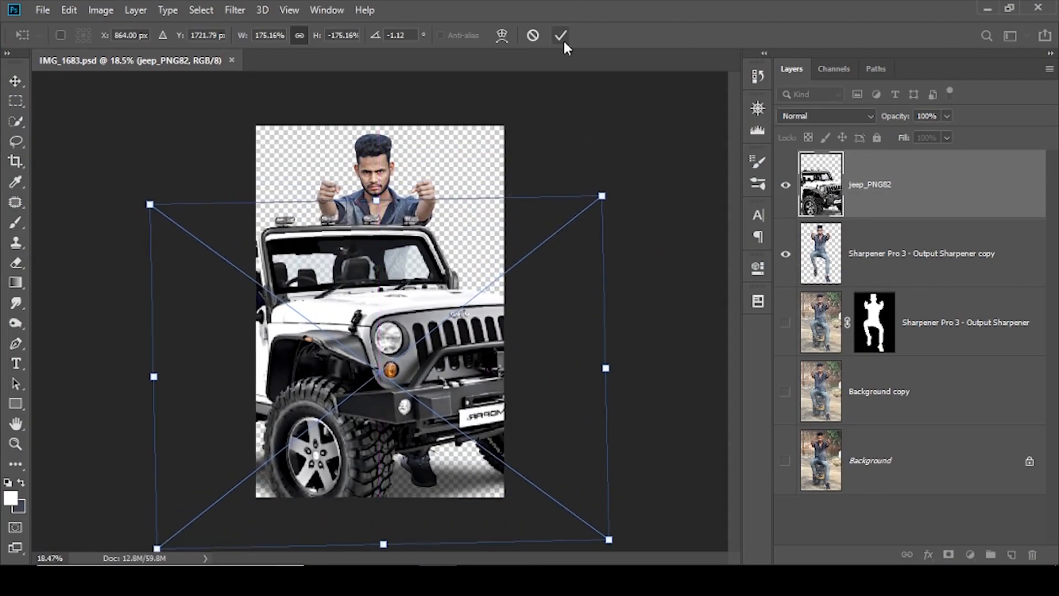
click(561, 37)
drag(872, 205, 945, 278)
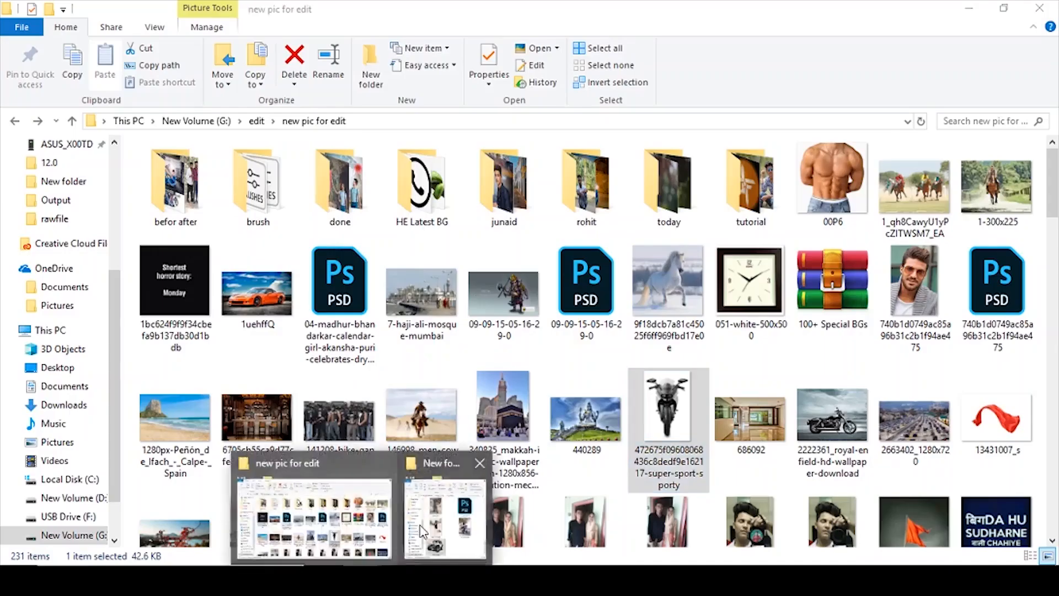
- Place the Corporate-Event-Dubai-Desert-Safari image at 287.40% to fill the canvas and move its layer beneath the jeep
drag(411, 381, 409, 408)
drag(241, 37, 459, 285)
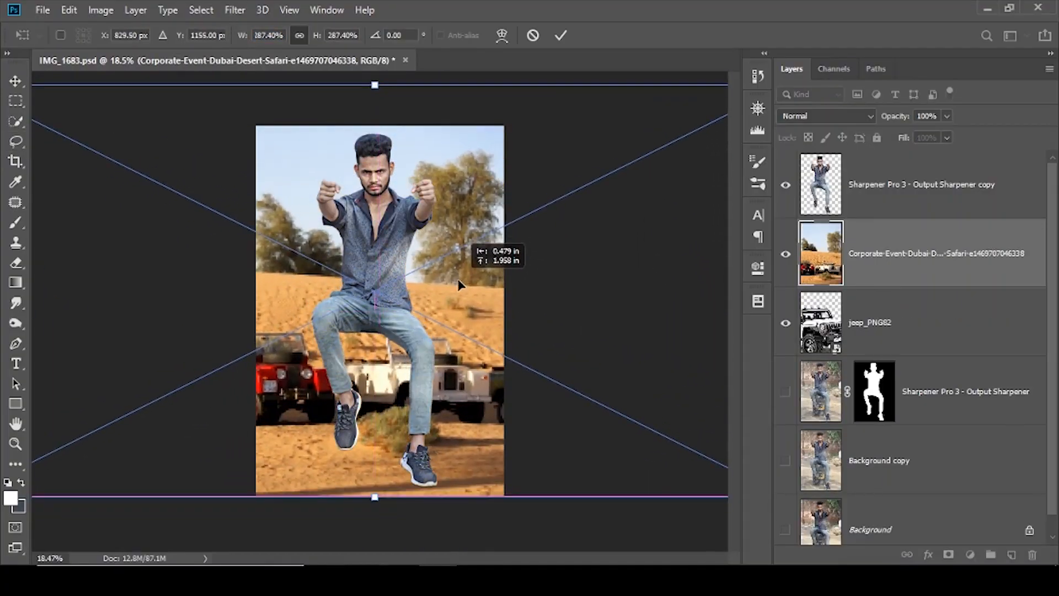
key(Return)
mouse_move(863, 254)
mouse_down()
mouse_move(877, 287)
mouse_move(866, 337)
mouse_up()
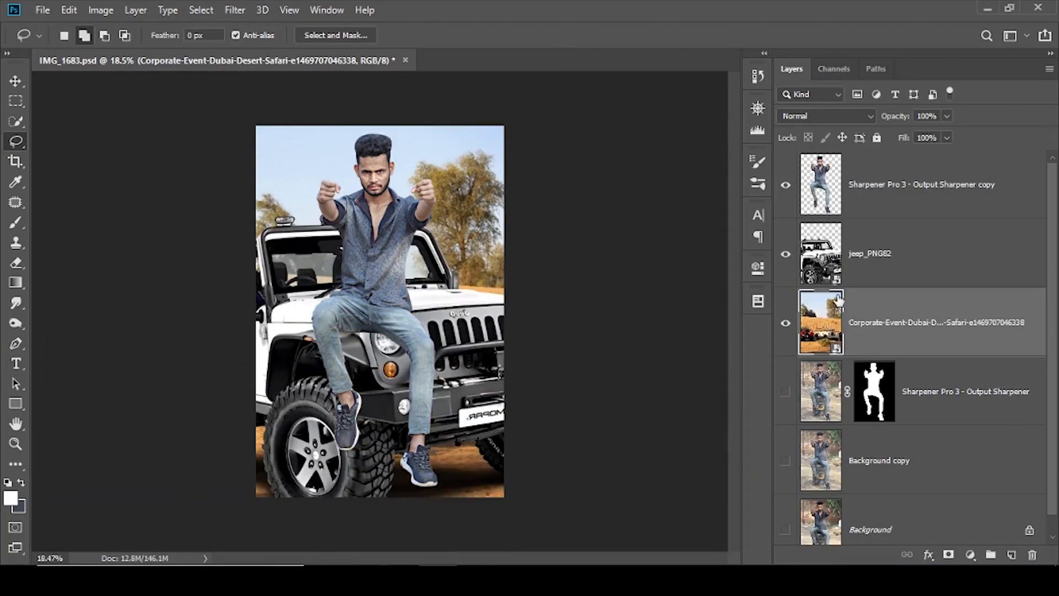
- Expand the canvas outward on all sides with the Crop tool
click(896, 196)
click(12, 164)
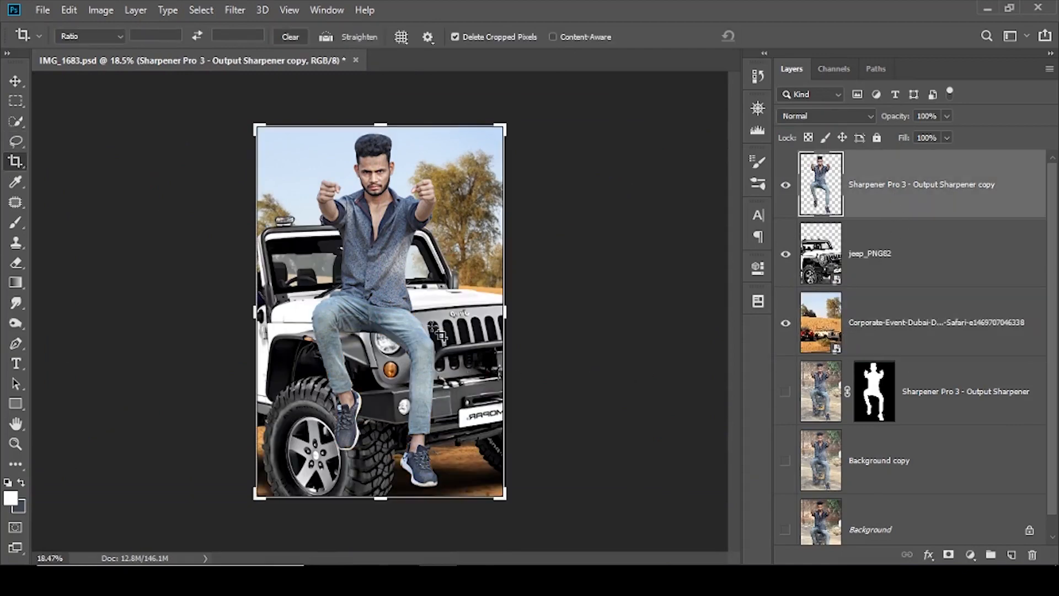
drag(251, 120, 229, 98)
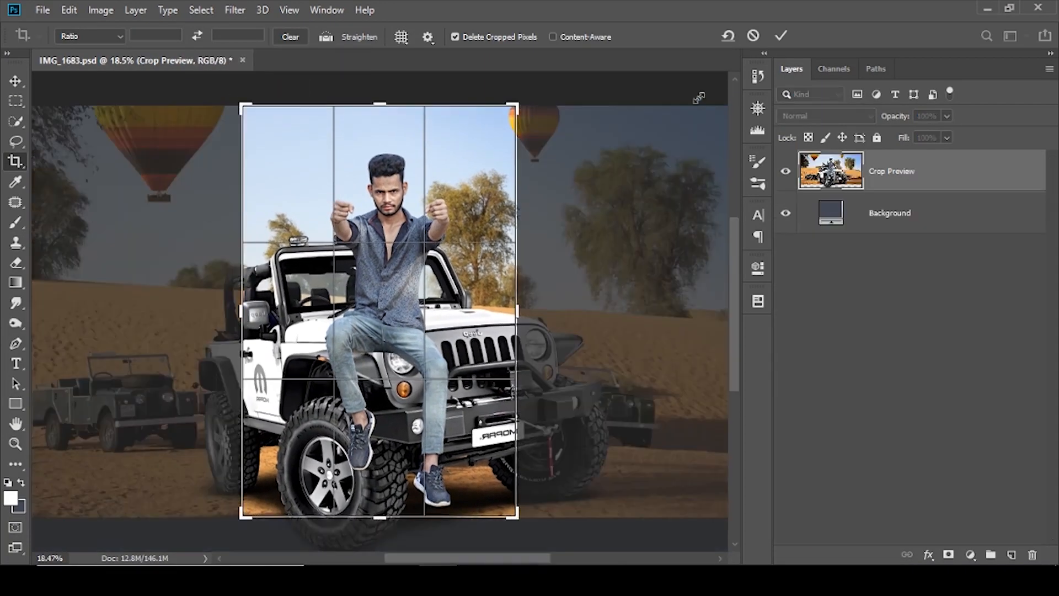
click(780, 37)
- Rotate the man's cutout slightly and raise it so he sits on the jeep's hood
key(ctrl+t)
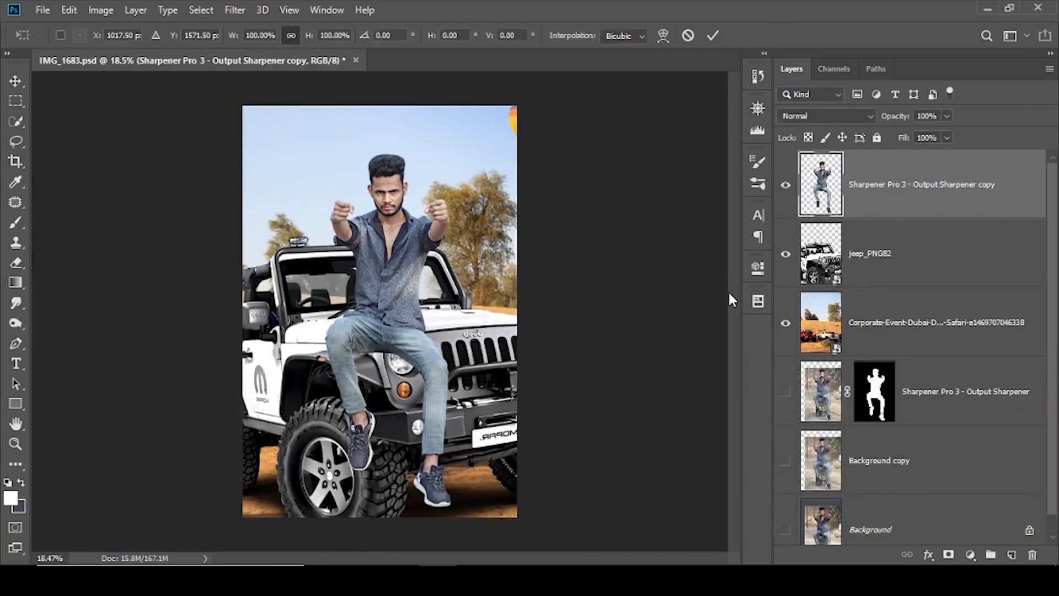
drag(462, 149, 457, 160)
drag(429, 247, 431, 229)
click(712, 35)
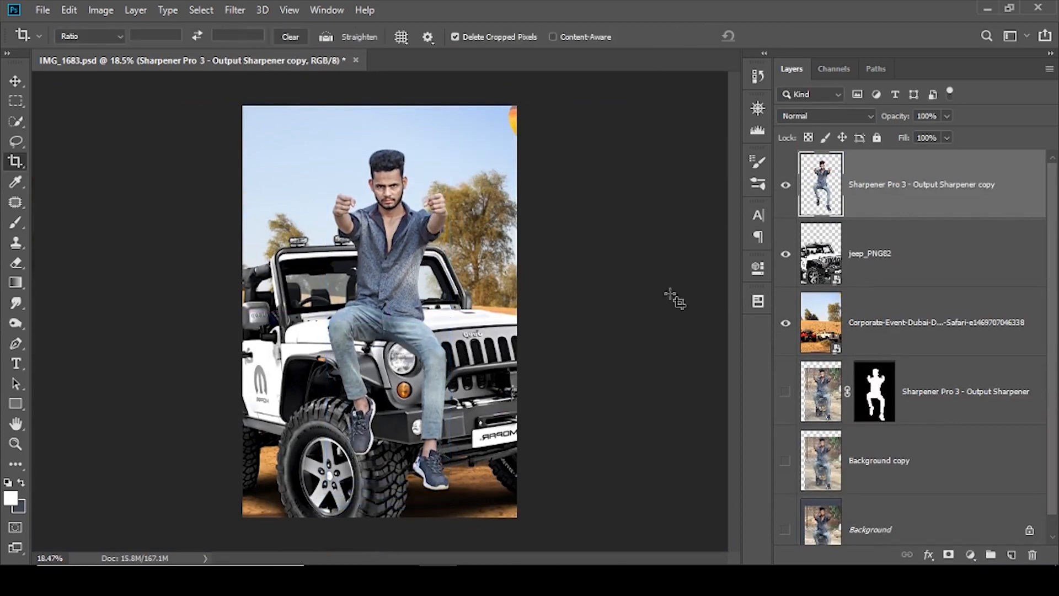
- Nudge the jeep layer slightly down and to the right under the seated man
click(863, 265)
key(v)
key(shift+Down)
key(shift+Down)
key(shift+Down)
key(shift+Down)
key(shift+Down)
key(shift+Down)
key(shift+Down)
key(shift+Down)
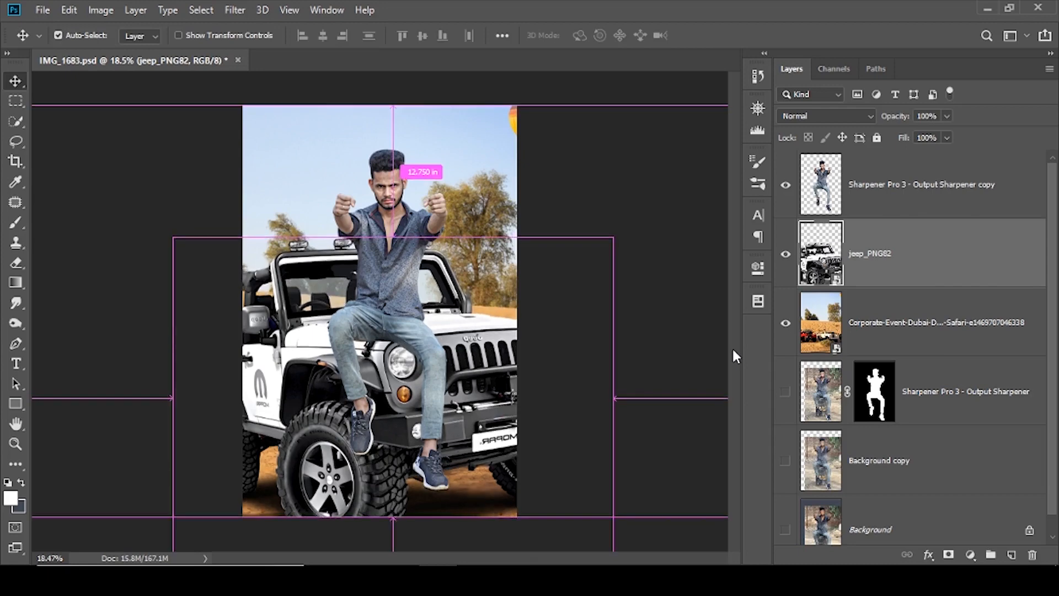
key(shift+Up)
key(shift+Up)
key(shift+Up)
key(shift+Up)
key(shift+Up)
key(shift+Up)
key(shift+Up)
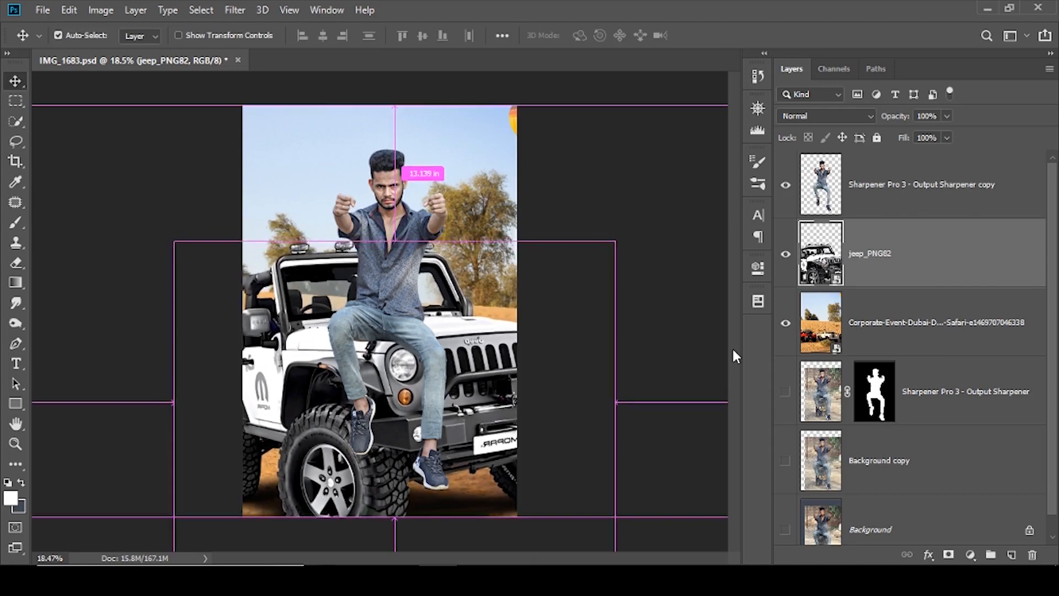
- Rasterize the desert background layer and the jeep layer
double_click(854, 322)
right_click(854, 322)
right_click(872, 302)
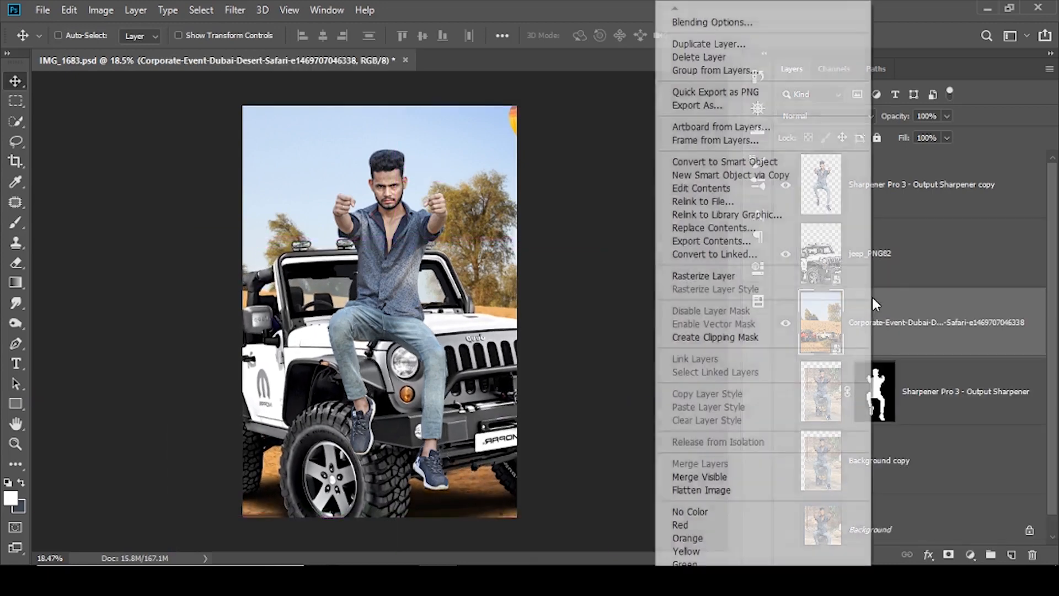
click(784, 277)
right_click(914, 262)
click(791, 276)
- Apply the Camera Raw Filter to the jeep with contrast -22, highlights -100, shadows +38, whites -66, blacks -21 and clarity +35
click(235, 10)
click(286, 116)
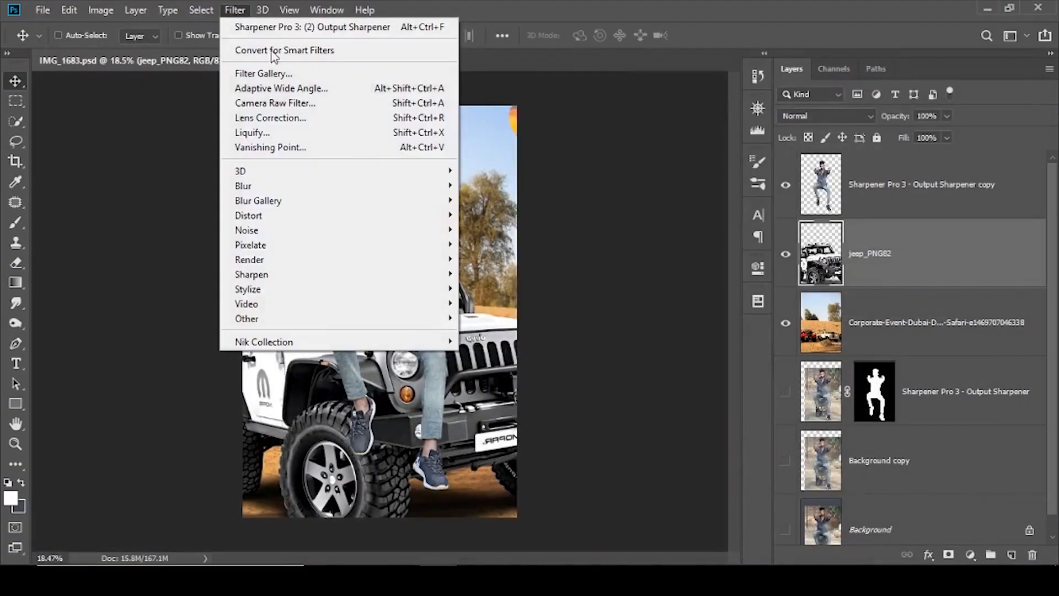
click(290, 99)
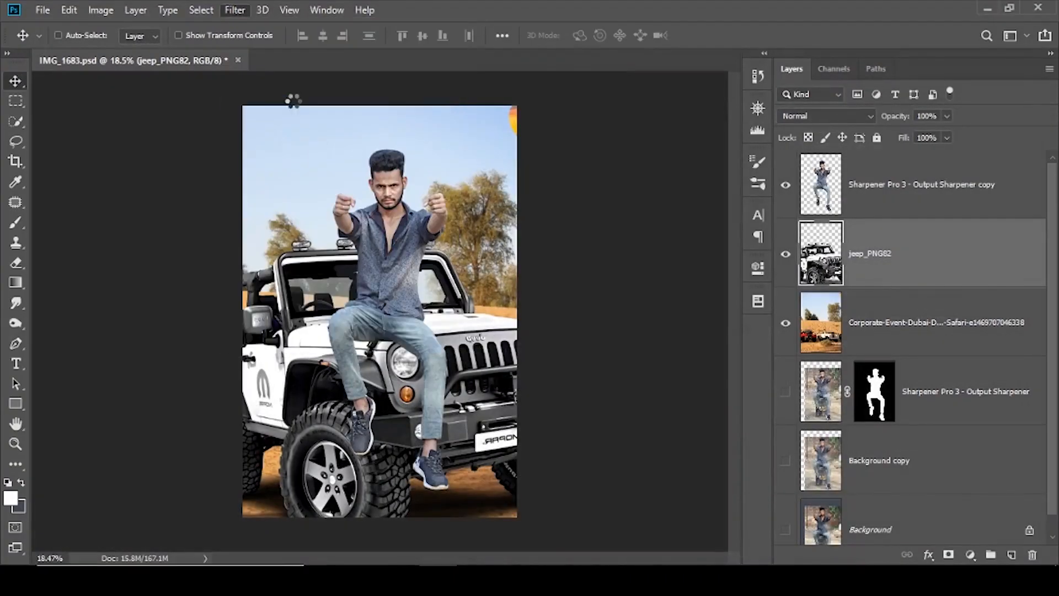
drag(924, 397, 828, 420)
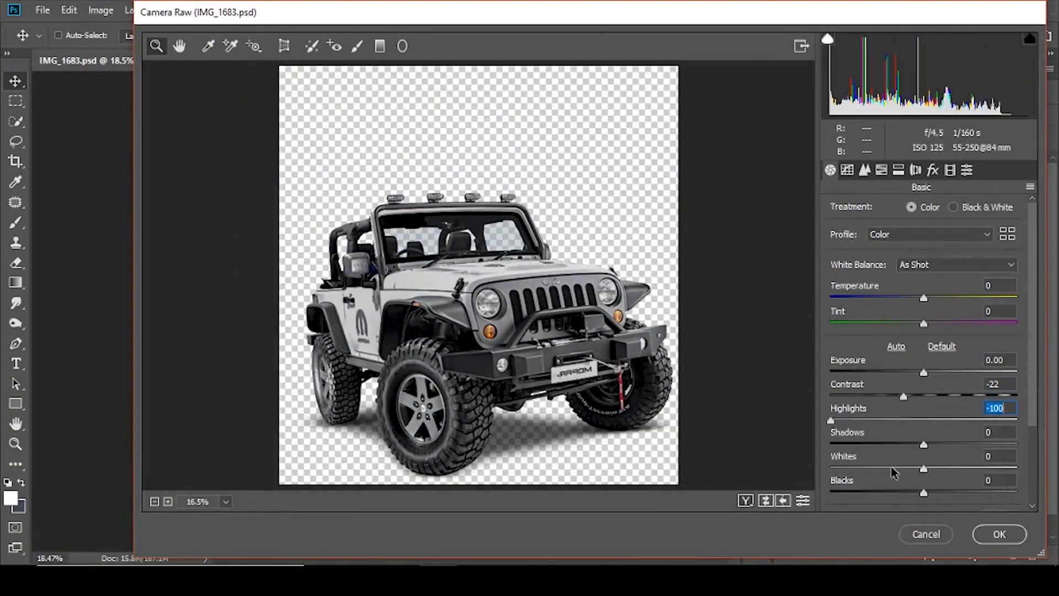
click(884, 468)
drag(926, 445, 959, 444)
scroll(942, 452, down, 1)
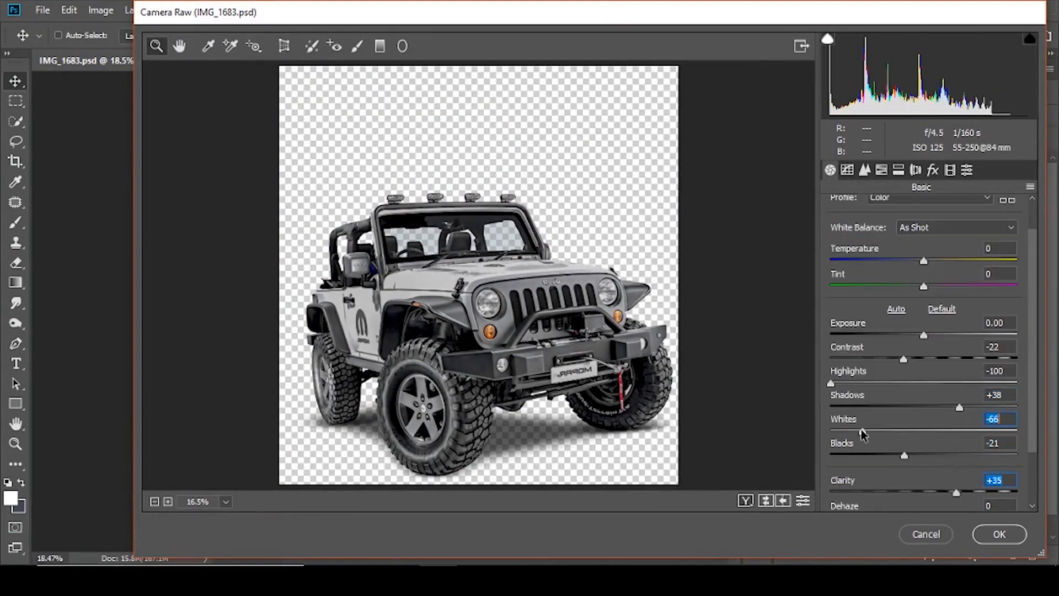
key(Return)
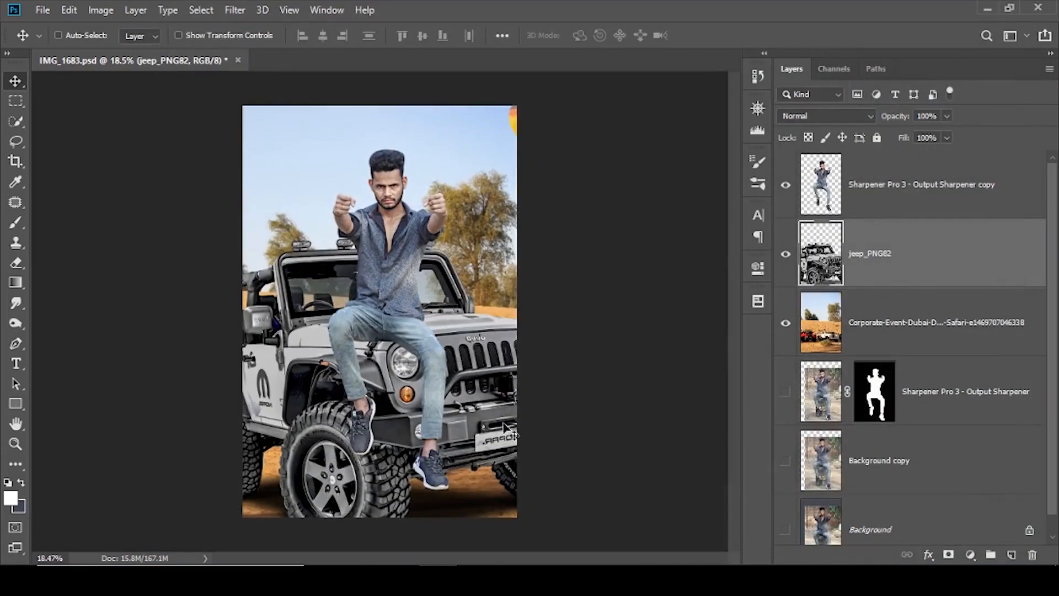
scroll(413, 437, up, 2)
scroll(499, 336, down, 2)
click(914, 353)
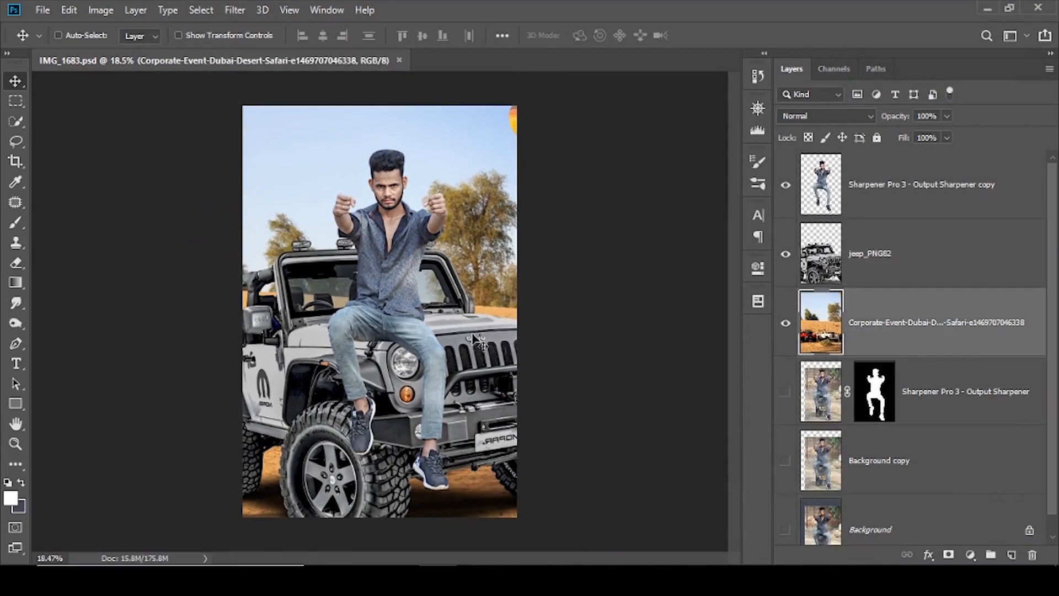
click(239, 10)
click(16, 161)
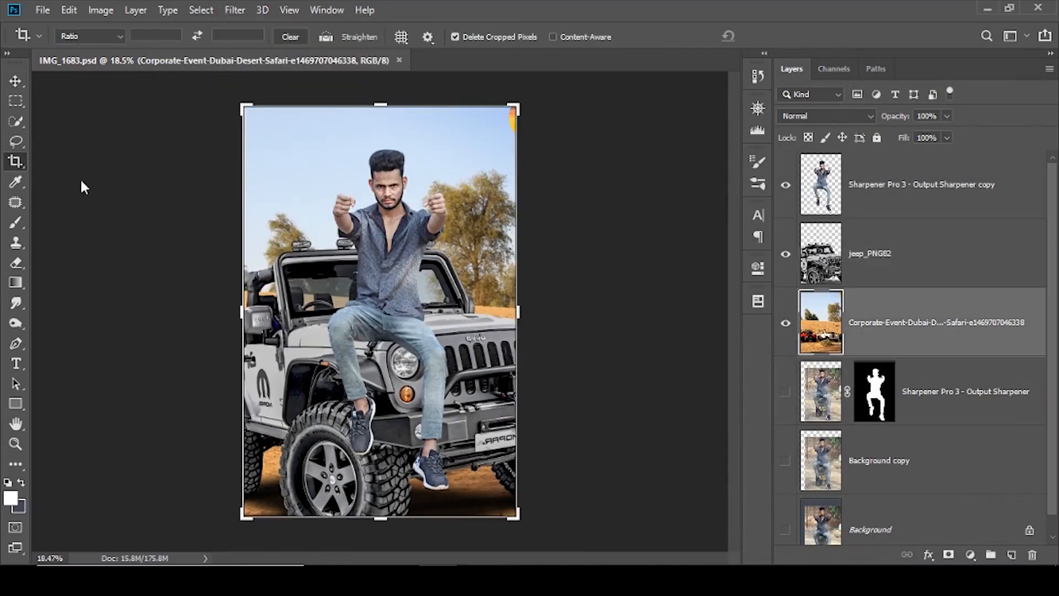
click(668, 126)
click(753, 39)
- Convert the jeep layer to a smart object and crop to the current canvas bounds, deleting the overhanging pixels
right_click(847, 253)
click(701, 217)
click(437, 252)
click(780, 35)
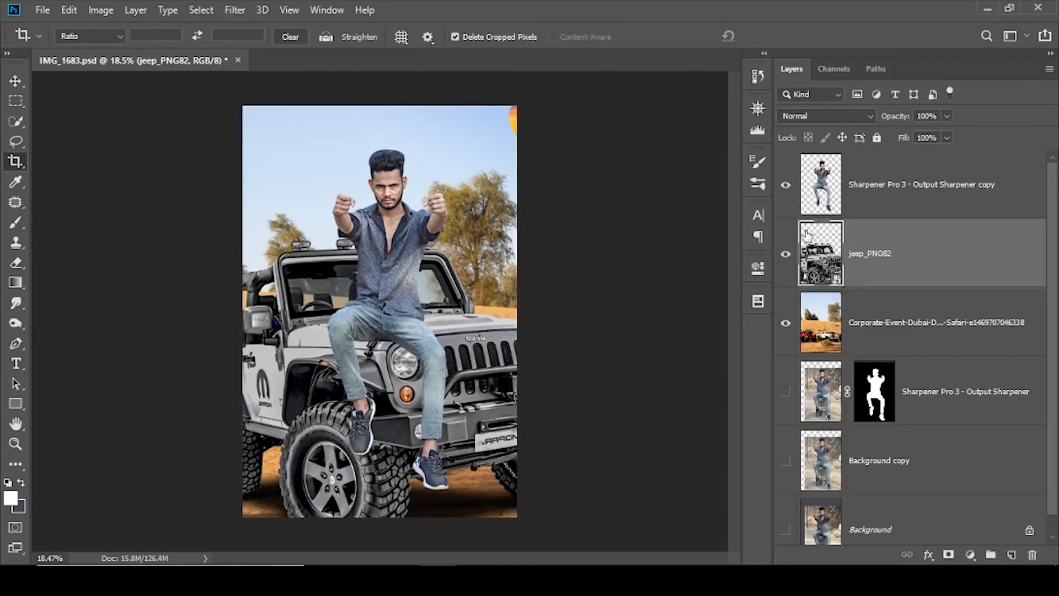
- Rasterize the jeep smart object
click(863, 307)
right_click(850, 254)
click(685, 277)
- Apply a 5 px Tilt-Shift blur to the desert background with its focus line at the photo's lower edge
click(849, 316)
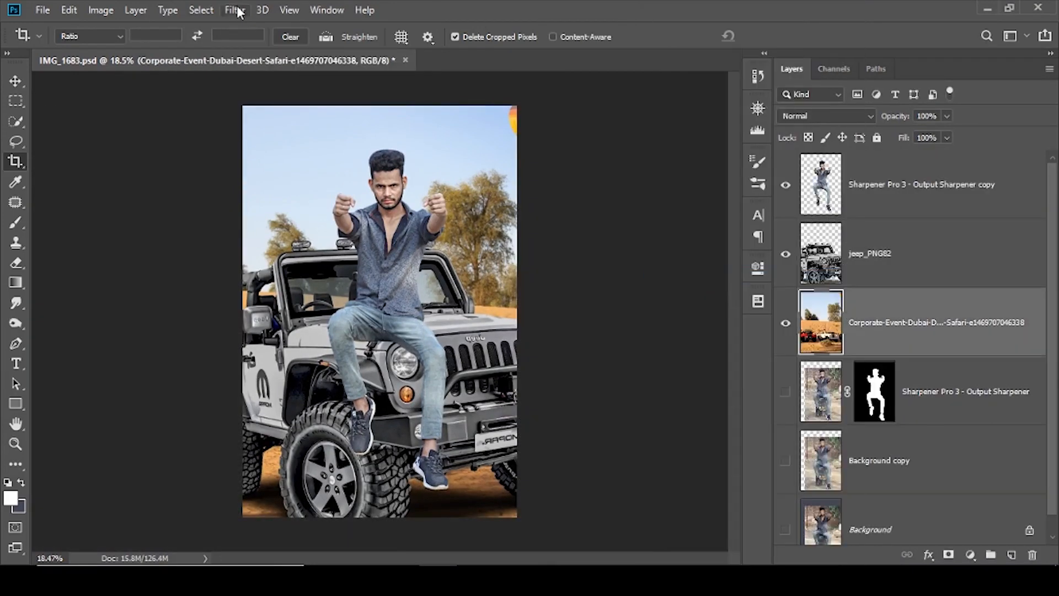
click(235, 10)
mouse_move(343, 213)
click(449, 241)
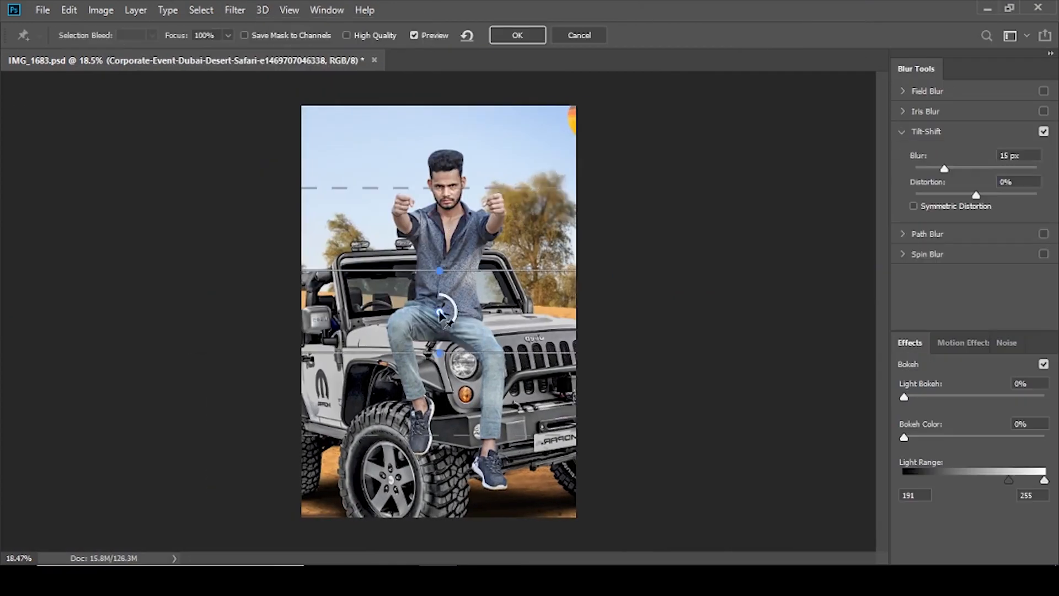
drag(441, 315, 454, 460)
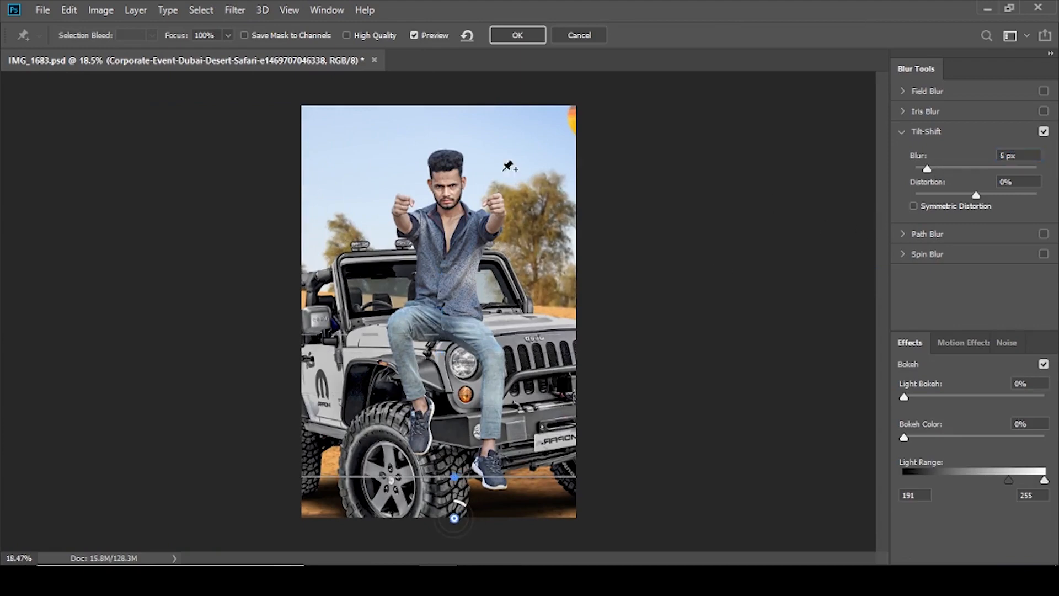
key(Return)
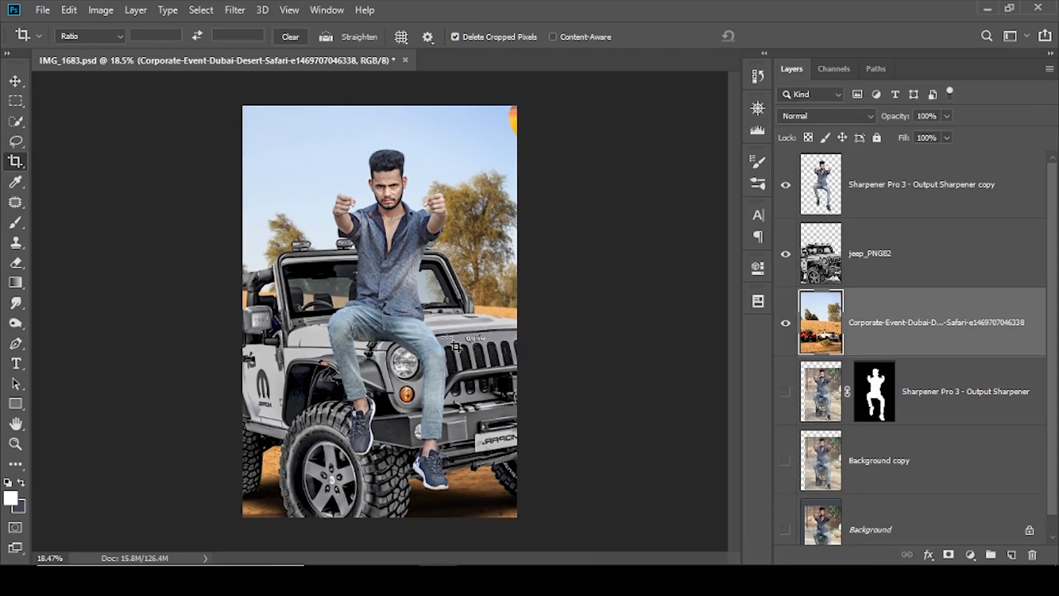
- Add a new layer above the jeep and prepare a black brush with 55% opacity and 52% flow
key(b)
click(859, 241)
click(1011, 555)
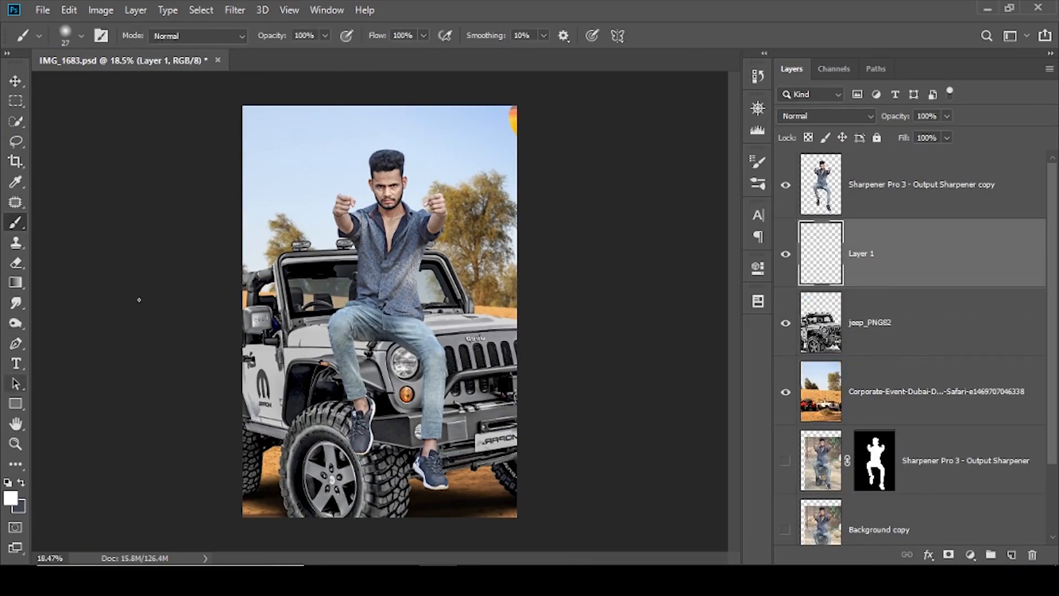
click(8, 483)
scroll(398, 452, up, 10)
drag(425, 284, 456, 279)
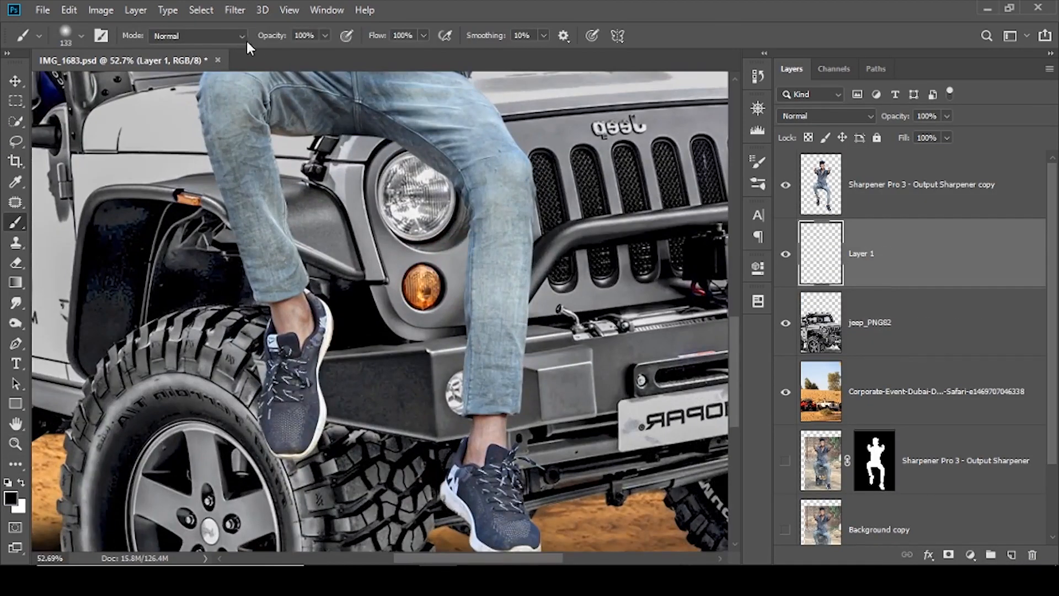
drag(379, 35, 342, 33)
- Paint soft black shadows on the jeep along the inner edges of both legs and beside the shoes
drag(489, 182, 462, 204)
scroll(268, 148, up, 3)
drag(390, 160, 377, 159)
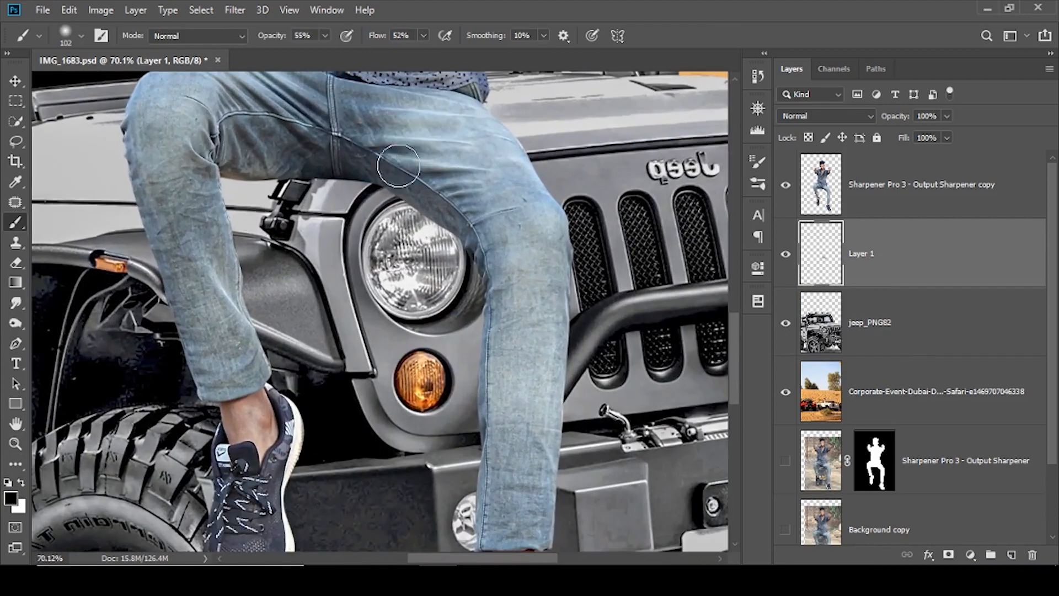
scroll(442, 139, down, 2)
scroll(485, 364, down, 3)
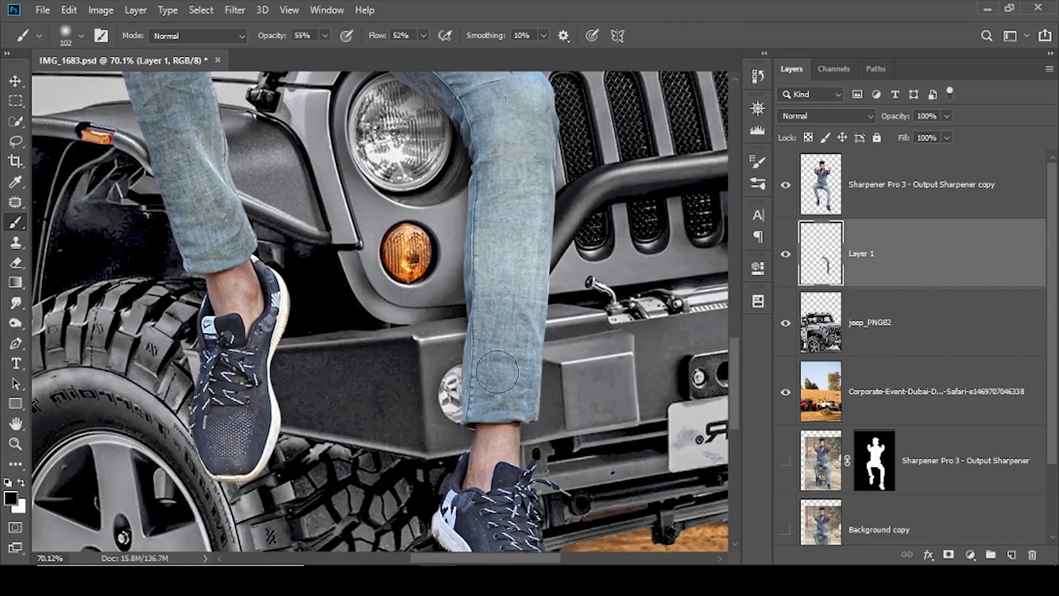
scroll(497, 373, up, 9)
scroll(334, 452, left, 4)
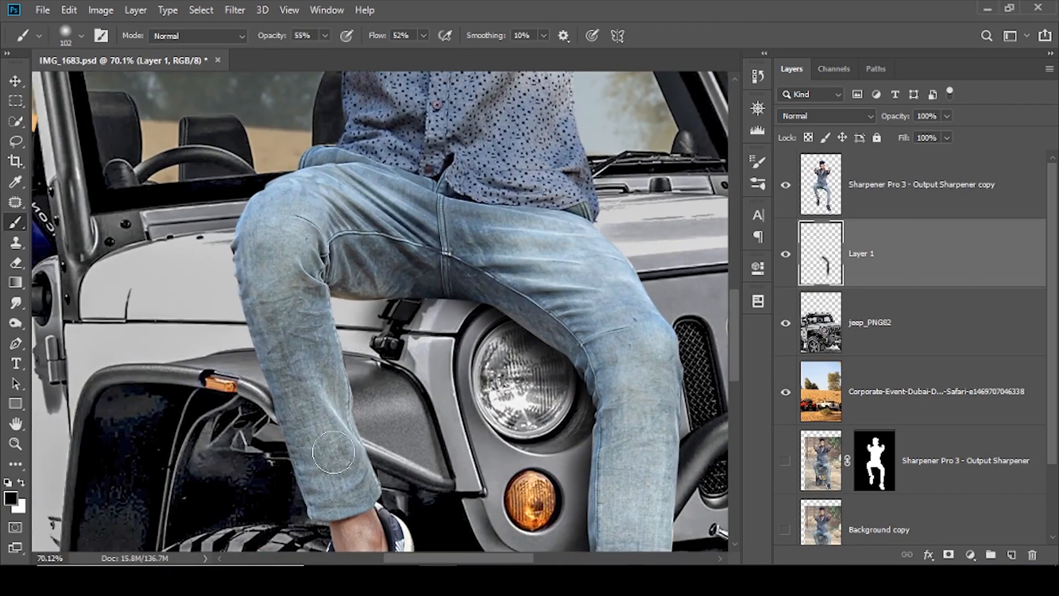
mouse_move(333, 452)
mouse_down()
mouse_move(391, 297)
mouse_move(355, 259)
mouse_up()
drag(384, 396, 390, 252)
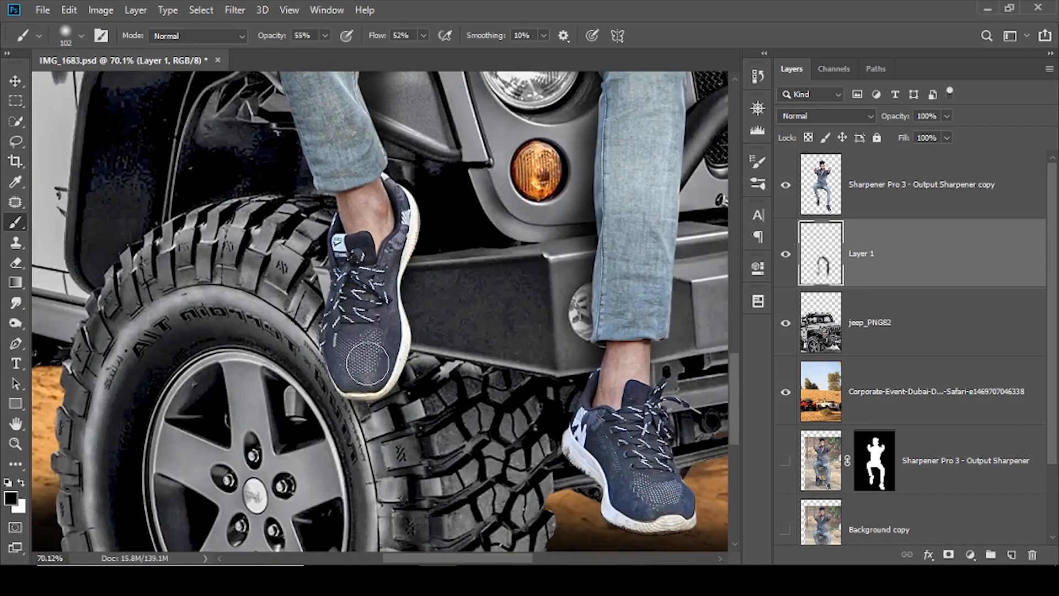
- Deepen the shadow on the hood and fender beneath the thighs with a larger soft brush of about 176 to 205 px
scroll(367, 363, up, 12)
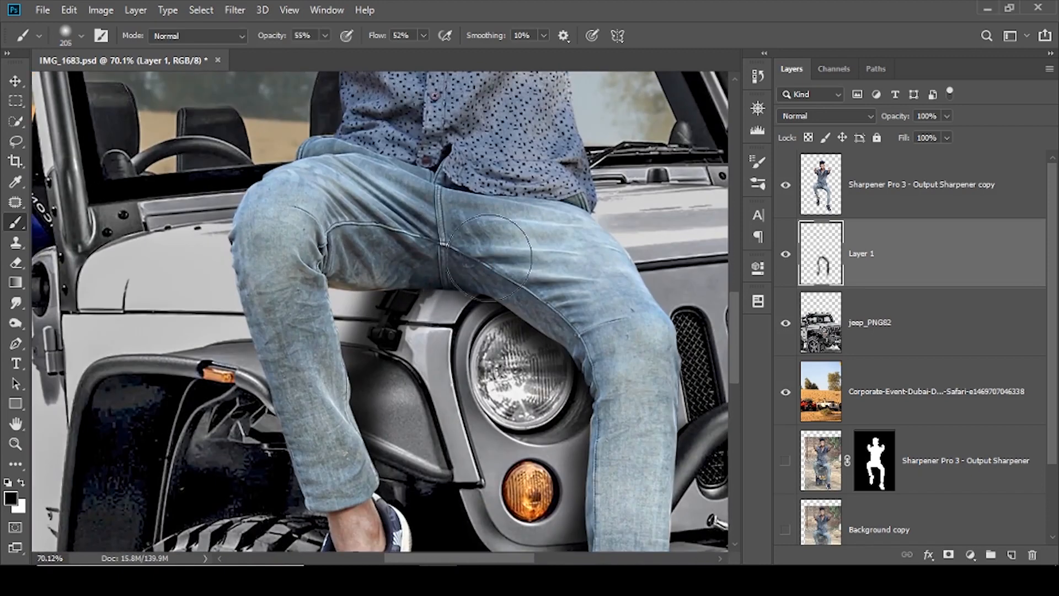
drag(489, 258, 341, 268)
click(465, 259)
drag(399, 296, 454, 316)
drag(309, 345, 368, 266)
alt+right_click(368, 266)
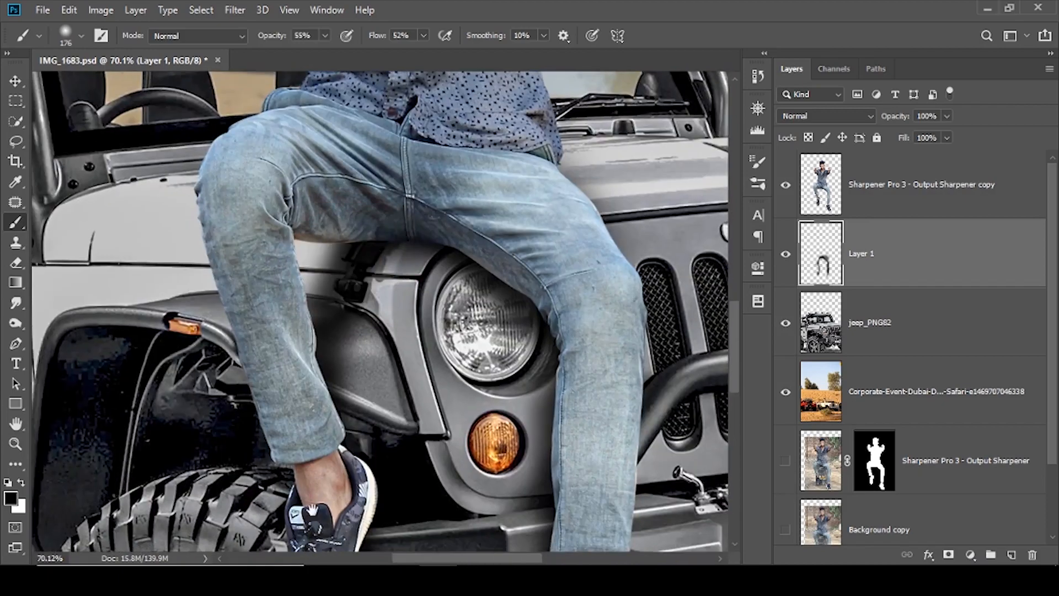
scroll(333, 303, down, 9)
scroll(335, 394, down, 7)
scroll(359, 383, up, 8)
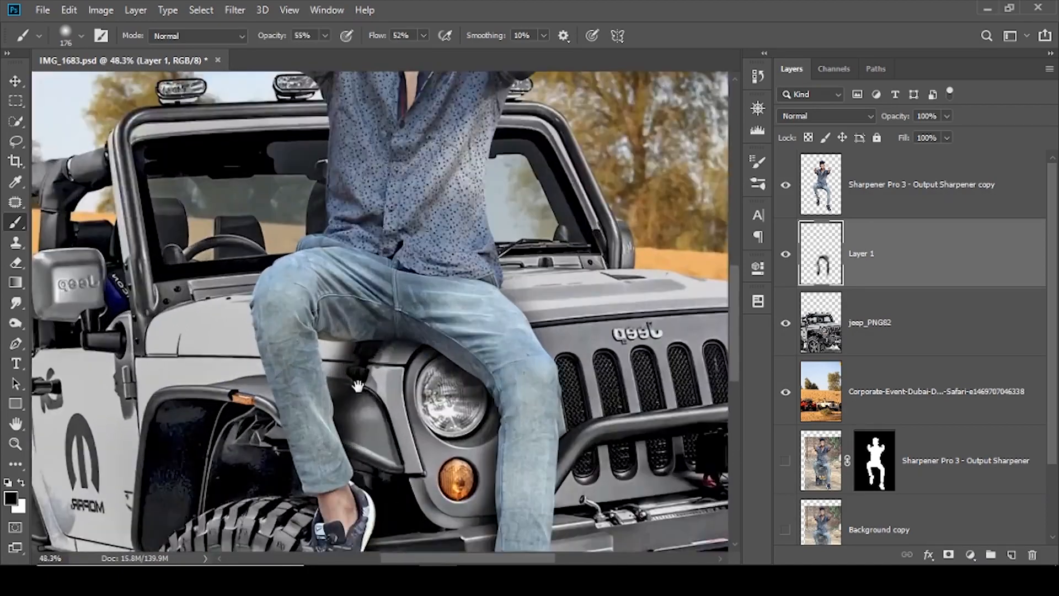
drag(359, 383, 347, 217)
scroll(351, 217, down, 2)
drag(402, 277, 388, 249)
- Add a second shadow layer above the first and paint finer shading on the jeep beside the lower legs
click(1012, 554)
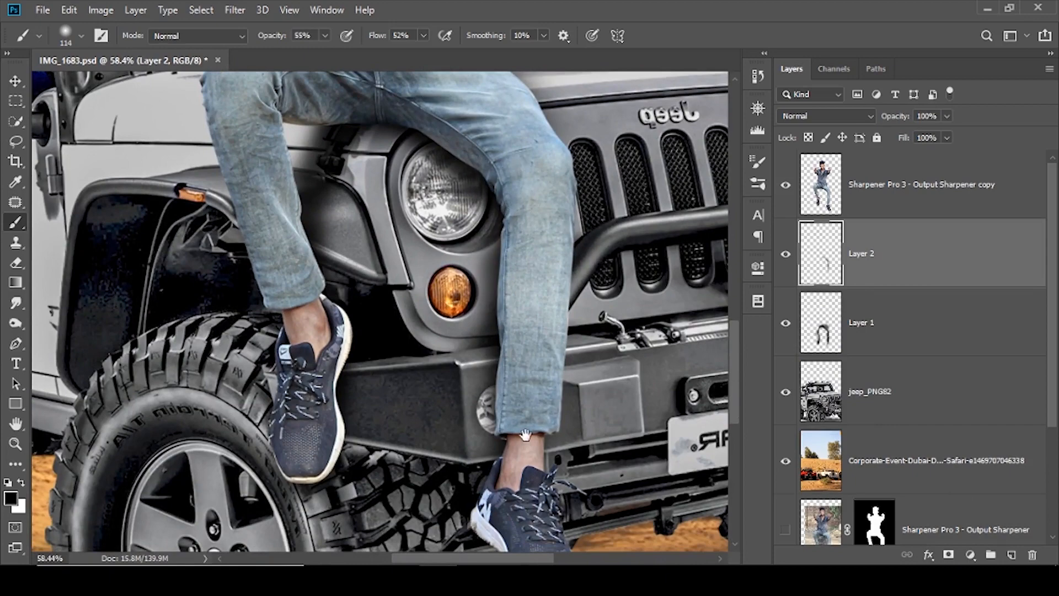
drag(525, 435, 527, 340)
scroll(527, 340, up, 3)
right_click(503, 288)
alt+right_click(509, 317)
drag(312, 315, 513, 404)
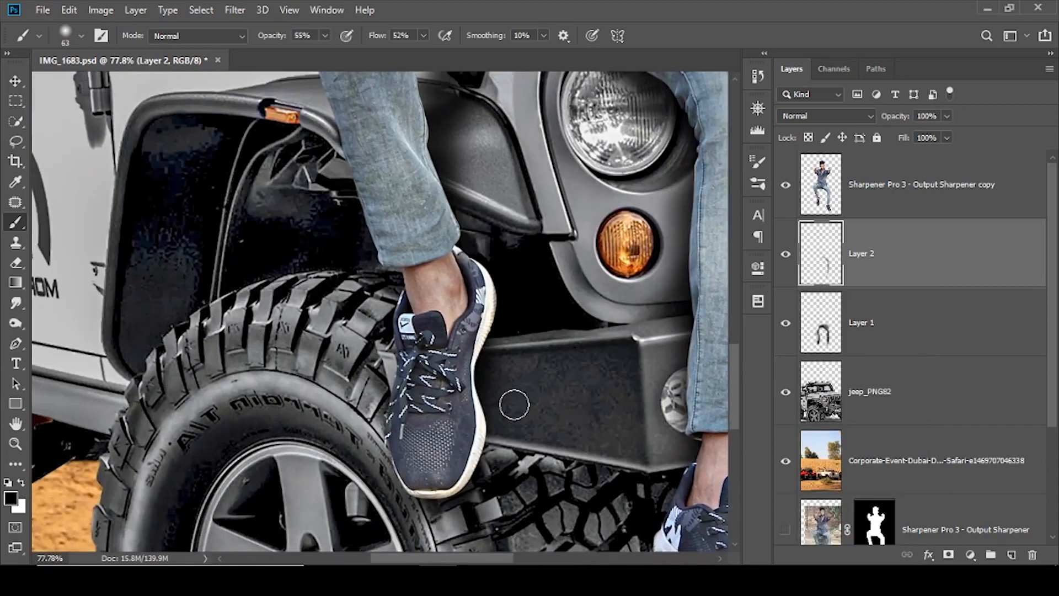
drag(412, 166, 443, 286)
- Add a new layer above the man's cutout and clip it to the cutout
click(879, 184)
click(1012, 554)
alt+click(852, 219)
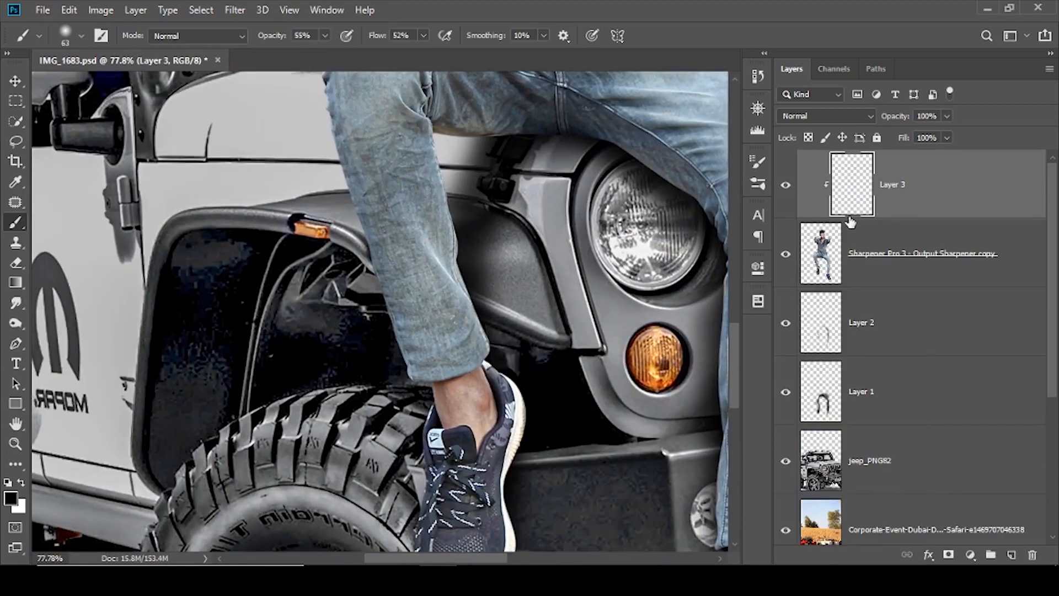
- Shade the inner edges of the jeans and shoes on the clipped layer with a soft black 132 px brush
drag(553, 214, 390, 213)
alt+right_click(390, 213)
drag(533, 441, 538, 311)
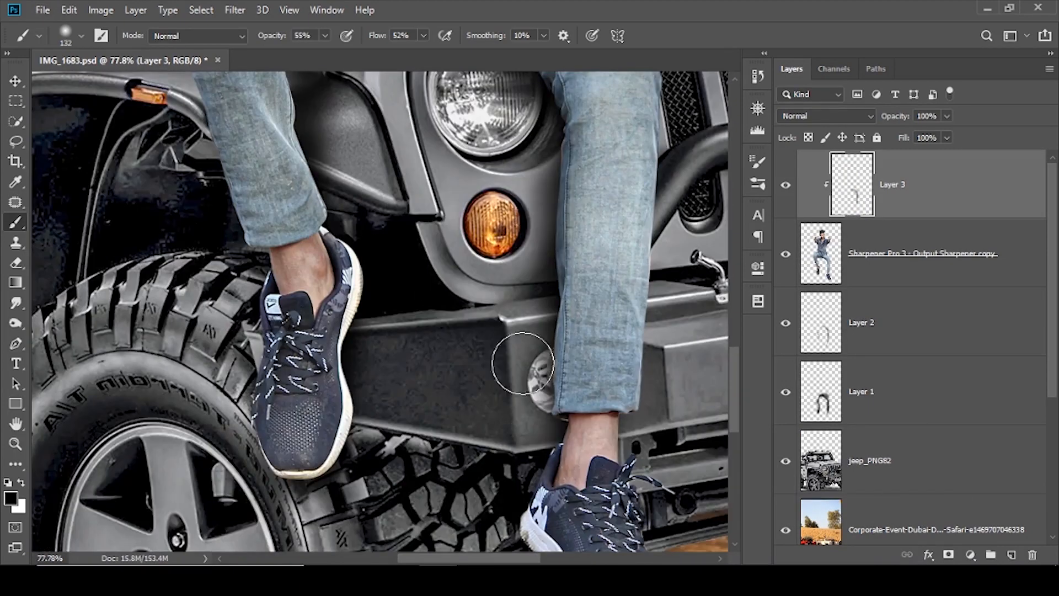
drag(506, 490, 536, 360)
drag(664, 532, 713, 530)
drag(504, 190, 489, 440)
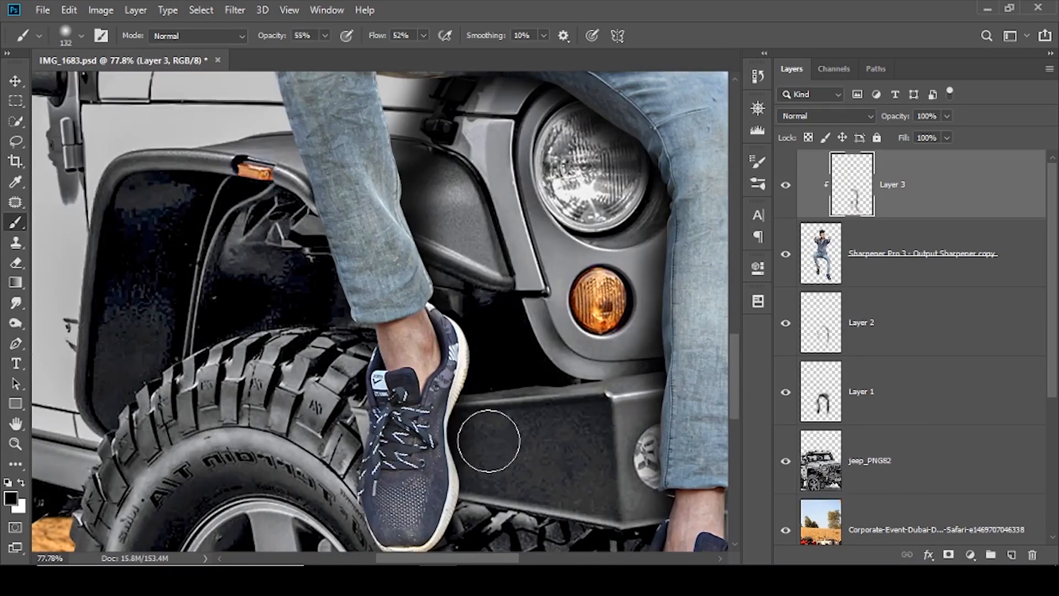
drag(485, 404, 501, 496)
drag(489, 469, 450, 292)
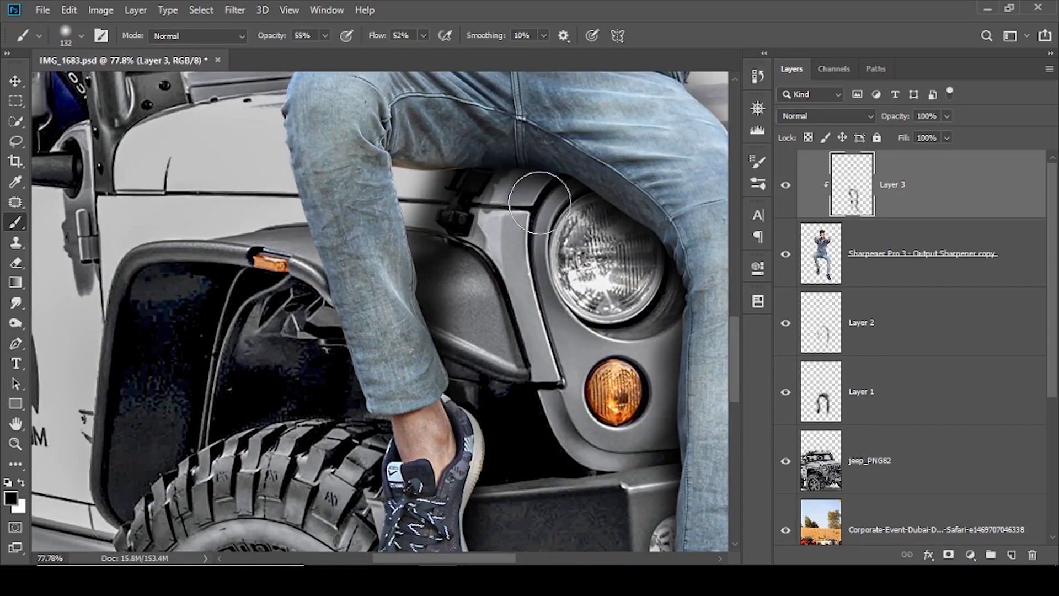
drag(539, 203, 487, 270)
- Add a layer directly above Layer 1 and paint a soft black shadow on the fender beside the bent leg with a 253 px brush
click(880, 298)
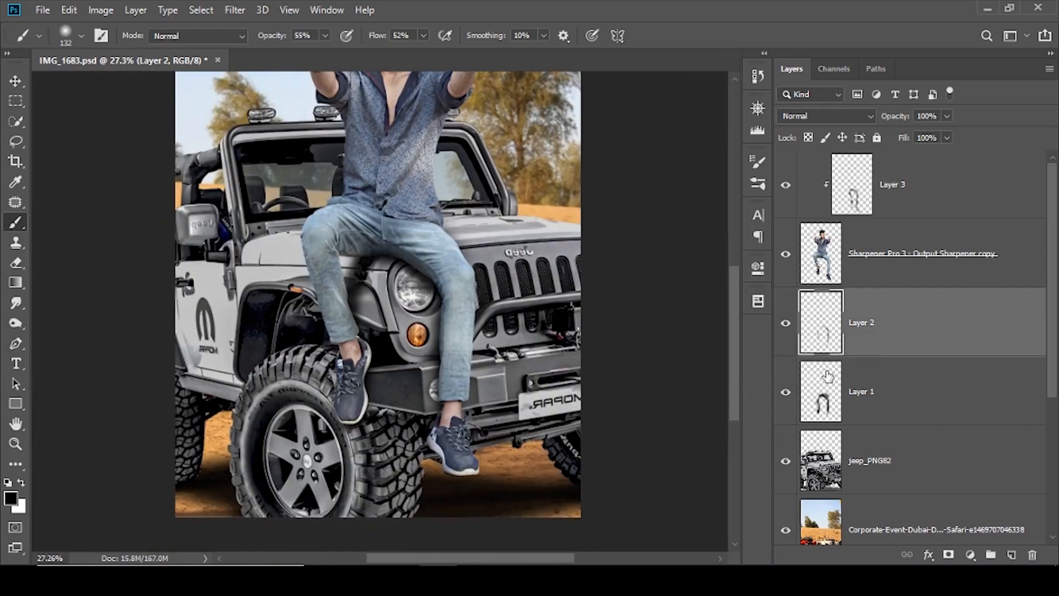
click(784, 393)
click(850, 403)
click(1007, 554)
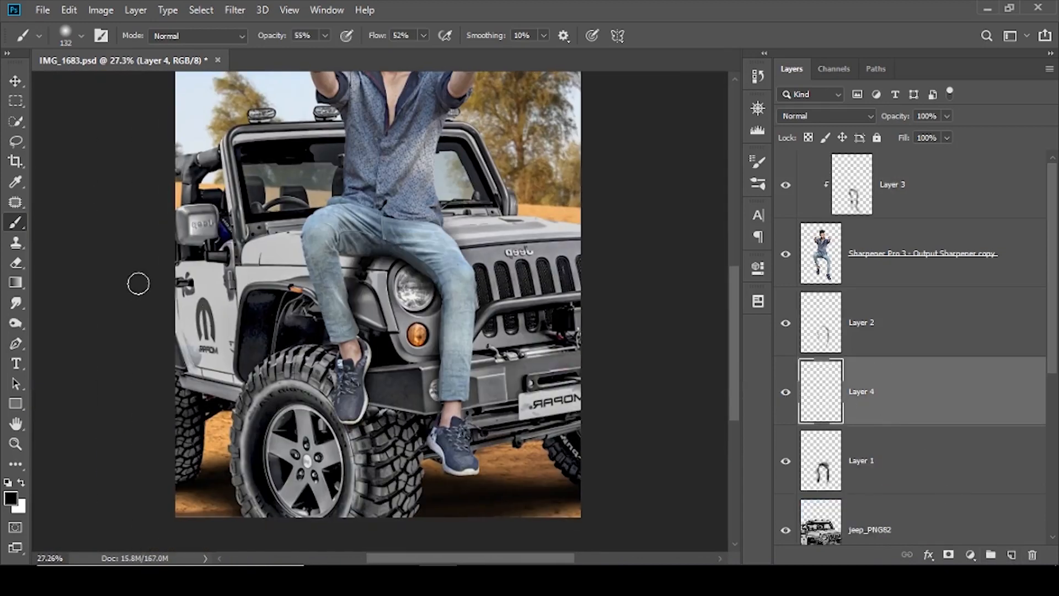
alt+right_click(356, 327)
scroll(331, 295, up, 7)
click(311, 238)
key(ctrl+z)
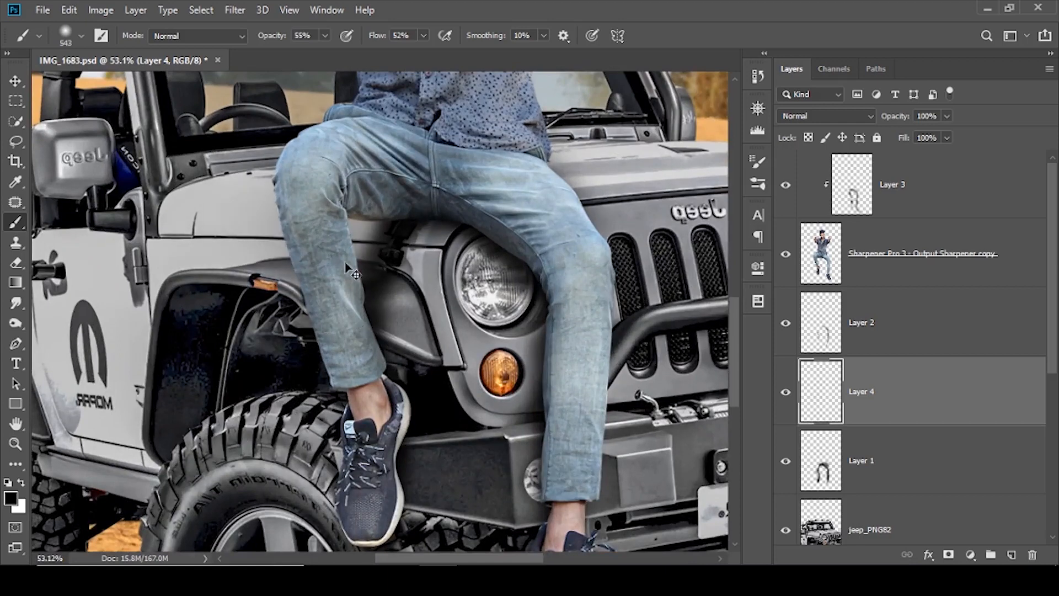
alt+right_click(353, 273)
drag(395, 364, 375, 371)
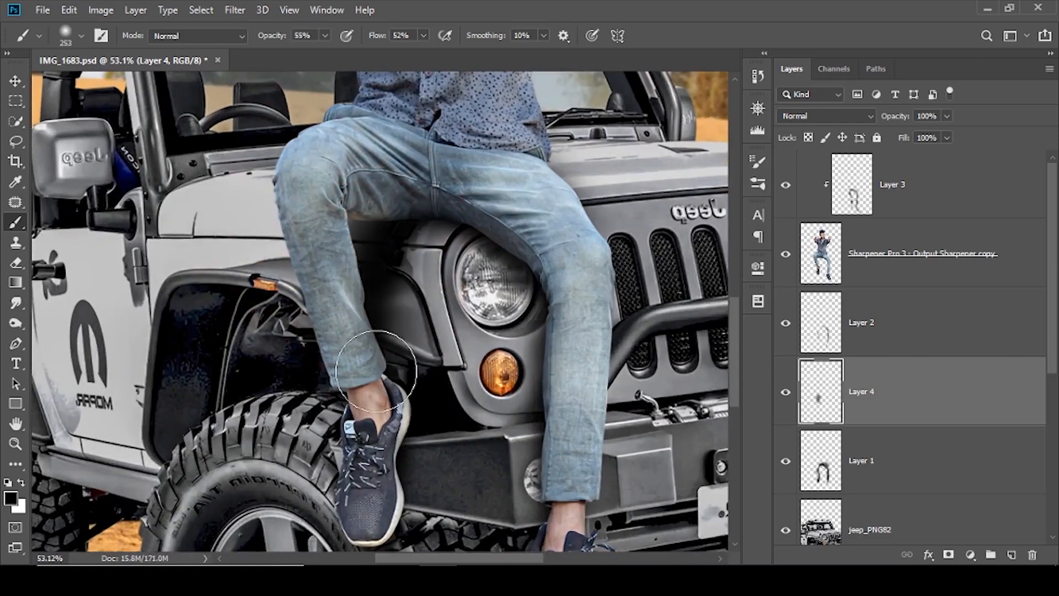
- Set the new fender shadow layer's fill to 75% and hide Layer 2
drag(904, 137, 880, 140)
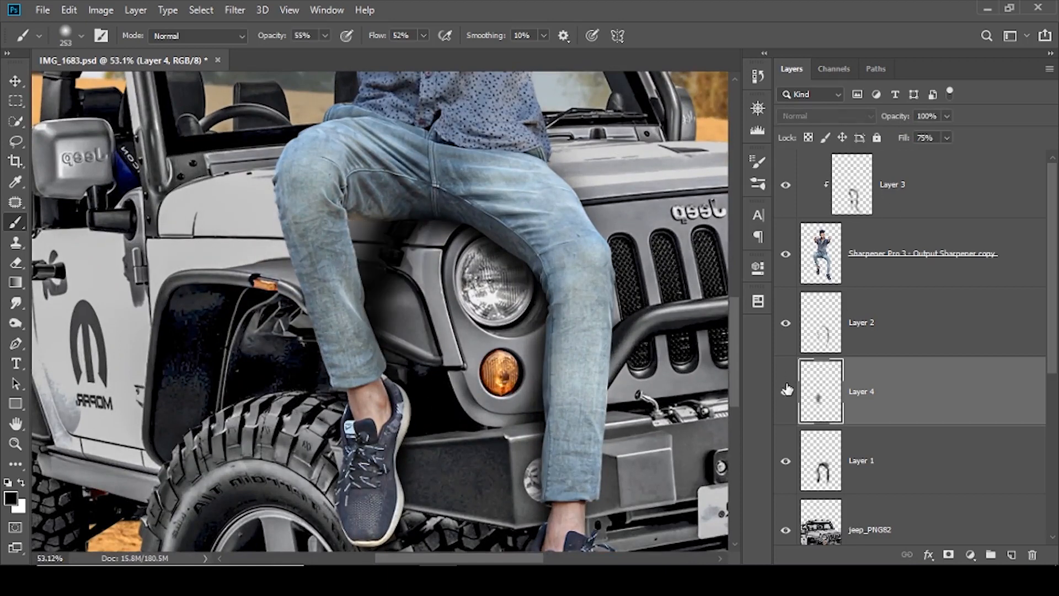
scroll(406, 306, down, 10)
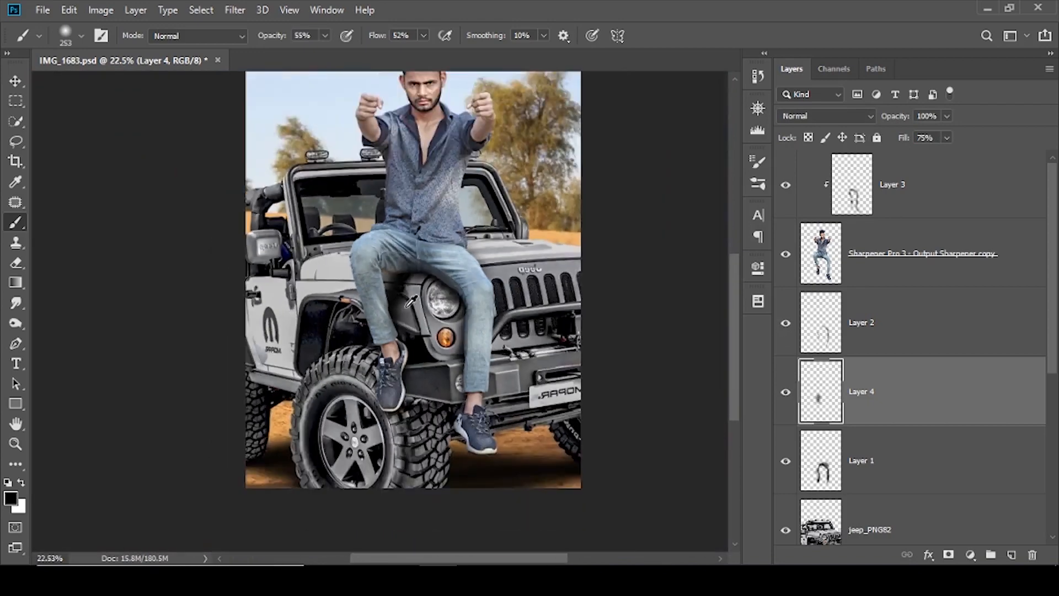
scroll(430, 389, down, 1)
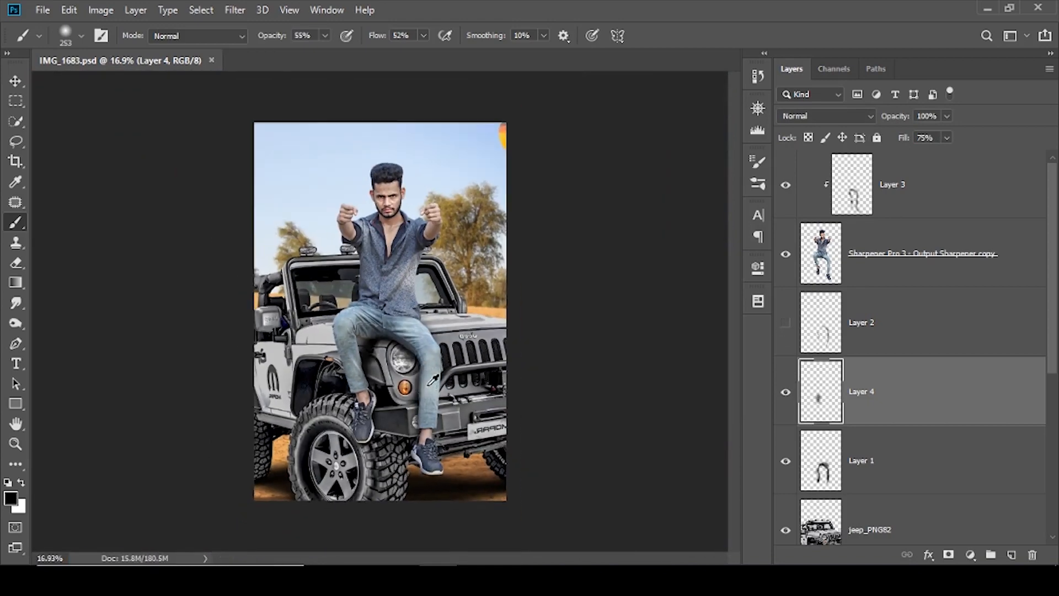
scroll(430, 389, up, 1)
scroll(944, 434, down, 1)
- Apply a Camera Raw vignette to the jeep with amount -37, midpoint 1, roundness -52 and increased feather, and save the document
click(885, 461)
click(235, 10)
click(308, 103)
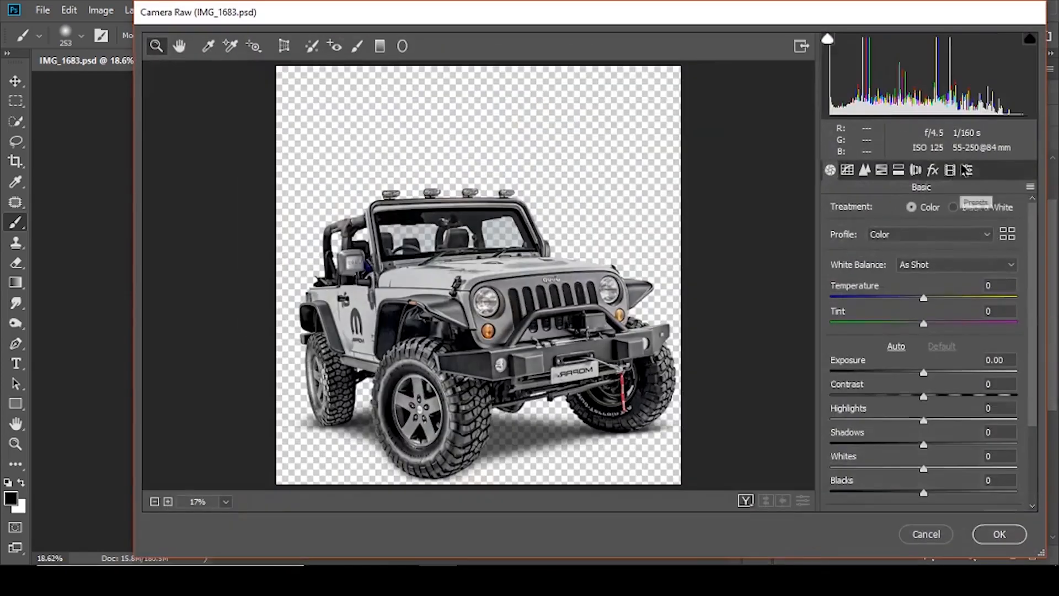
click(932, 170)
drag(864, 364, 842, 366)
drag(864, 388, 846, 398)
drag(928, 423, 875, 423)
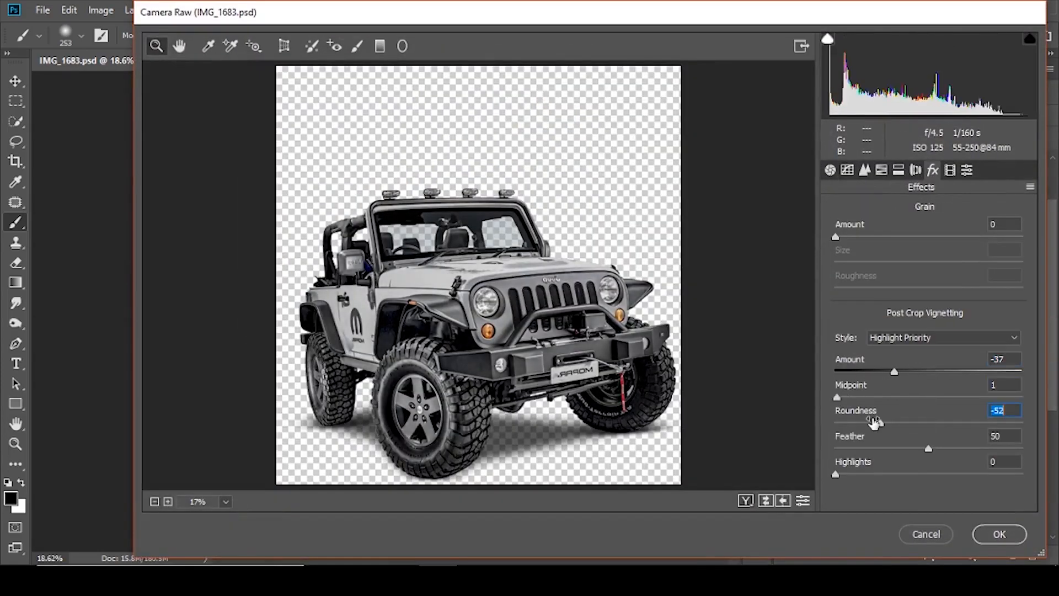
drag(929, 449, 965, 448)
click(998, 534)
key(ctrl+s)
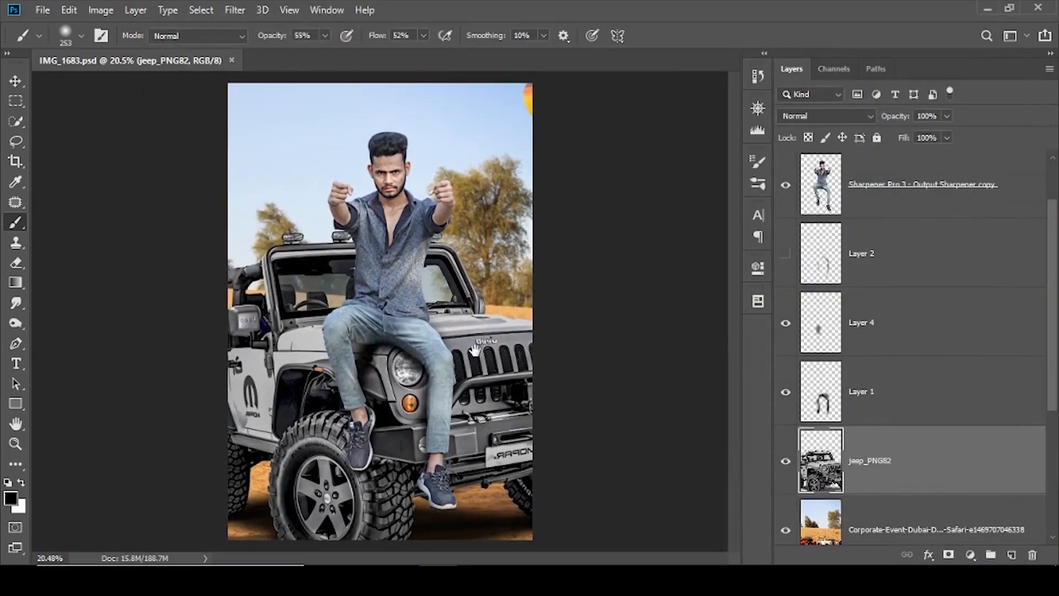
- Apply the Darken / Lighten Center filter from Color Efex Pro 4 to the desert background with the brush option
key(alt+bracketleft)
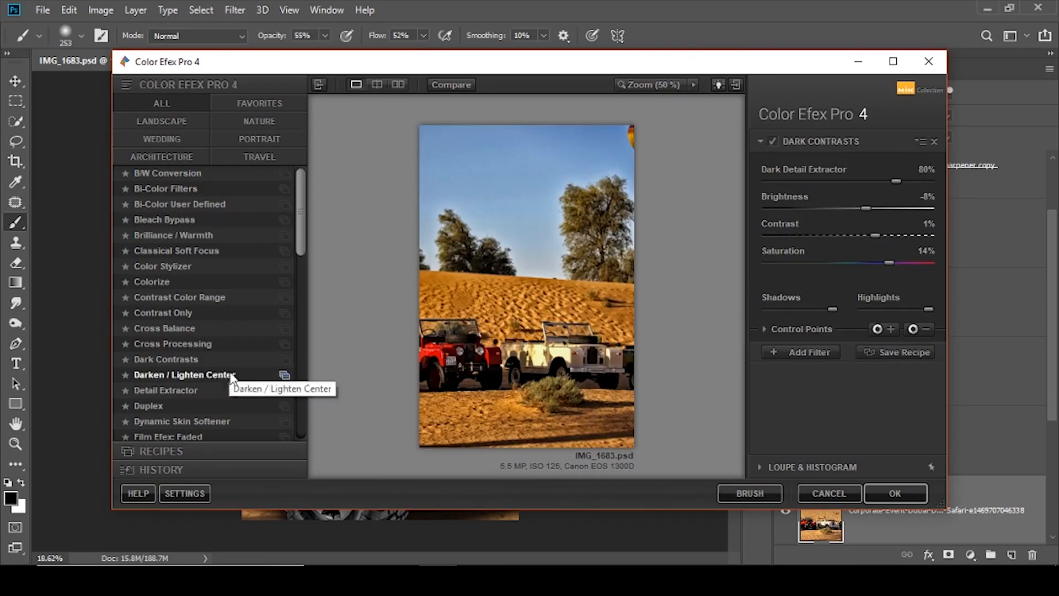
click(210, 376)
click(749, 493)
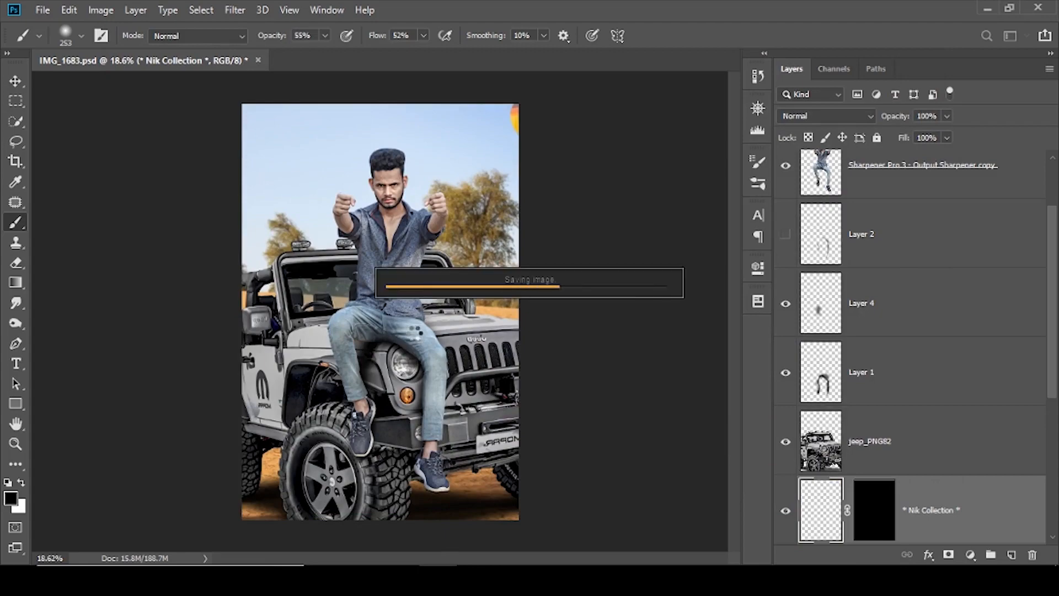
- Open the Camera Raw Filter for the jeep layer, warm its temperature slightly and lower its highlights
click(844, 431)
click(235, 9)
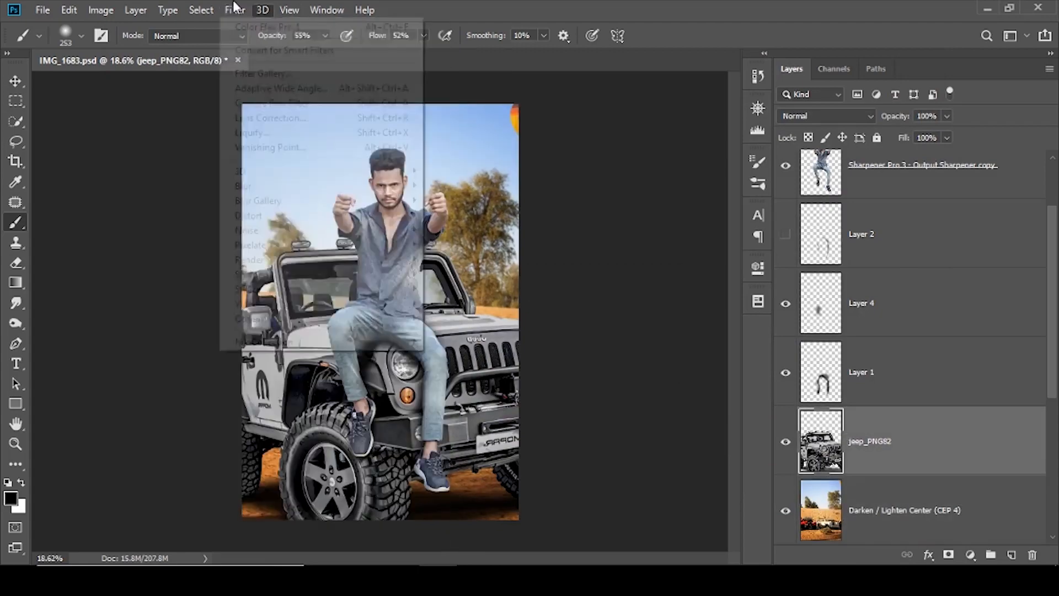
click(306, 108)
drag(921, 298, 945, 298)
drag(921, 419, 893, 422)
drag(945, 297, 932, 295)
- Split-tone the jeep with highlights hue 90 and saturation 3, try a shadow tint with its saturation reduced again, and apply the filter
click(898, 170)
text(36)
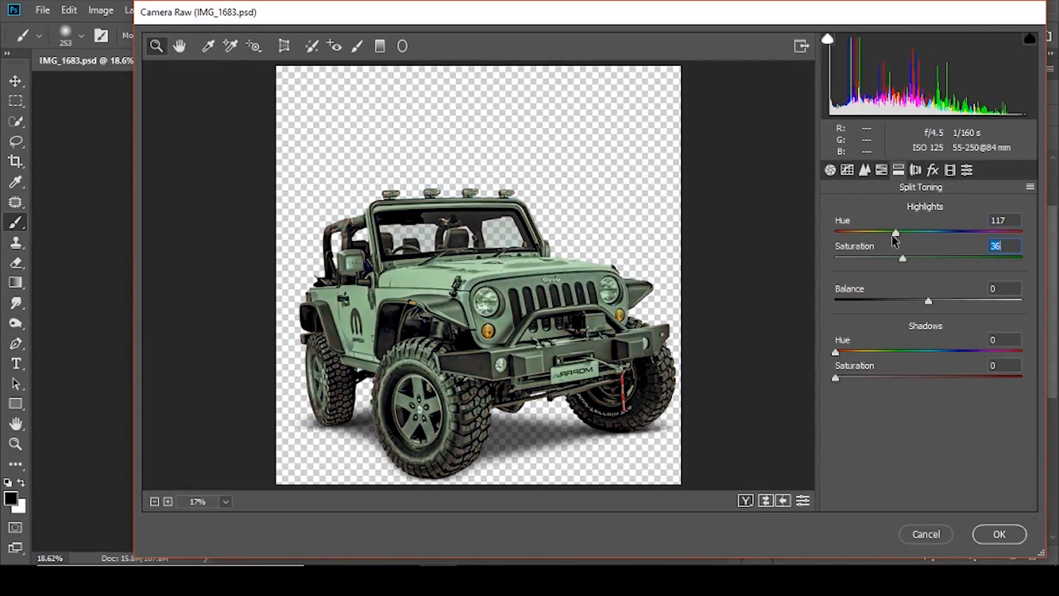
drag(860, 233, 854, 232)
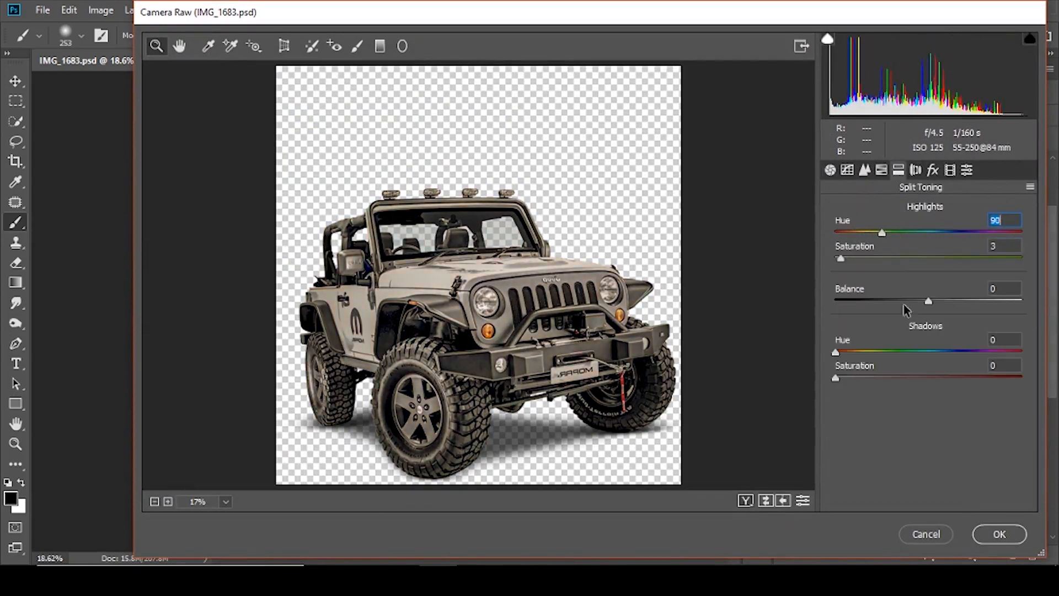
drag(836, 351, 922, 352)
drag(836, 377, 950, 351)
drag(925, 378, 837, 378)
drag(950, 352, 879, 352)
click(1000, 534)
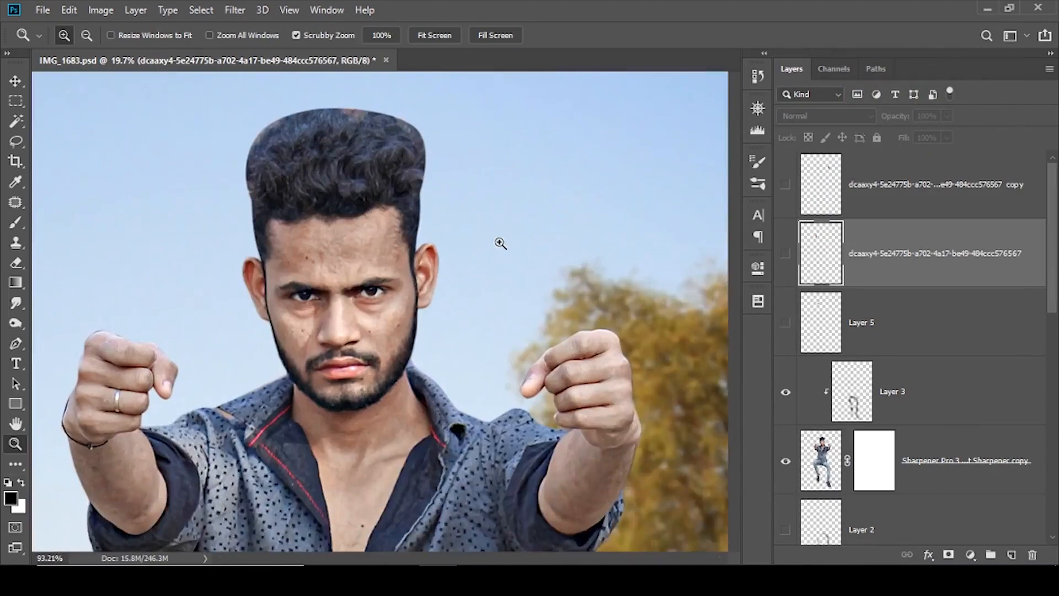
- Show the two pistol layers over the man's fists and inspect their placement
drag(500, 243, 519, 244)
drag(205, 303, 453, 271)
click(785, 253)
drag(588, 262, 440, 257)
- Remove the white layer mask from the man's cutout layer and toggle the layer's visibility
click(875, 464)
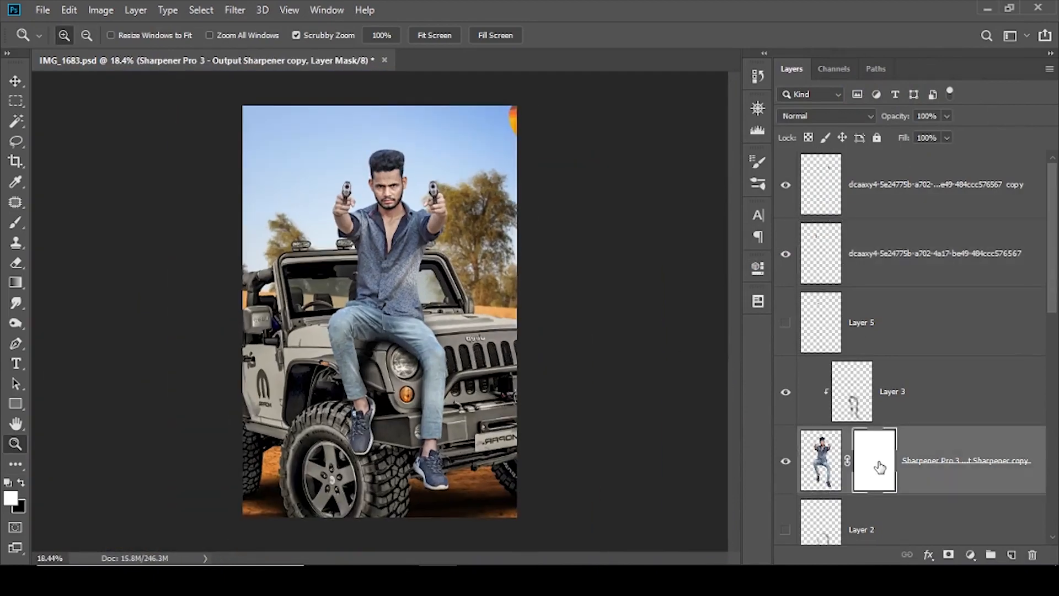
right_click(875, 464)
click(938, 345)
click(786, 462)
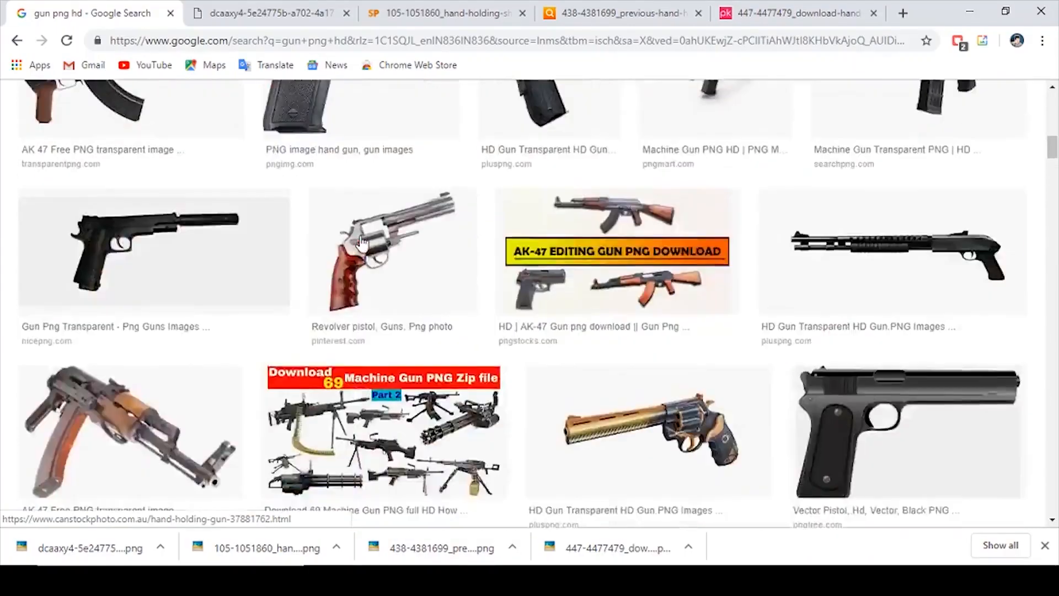
- Search the web images for "gun fire flash"
scroll(362, 243, up, 10)
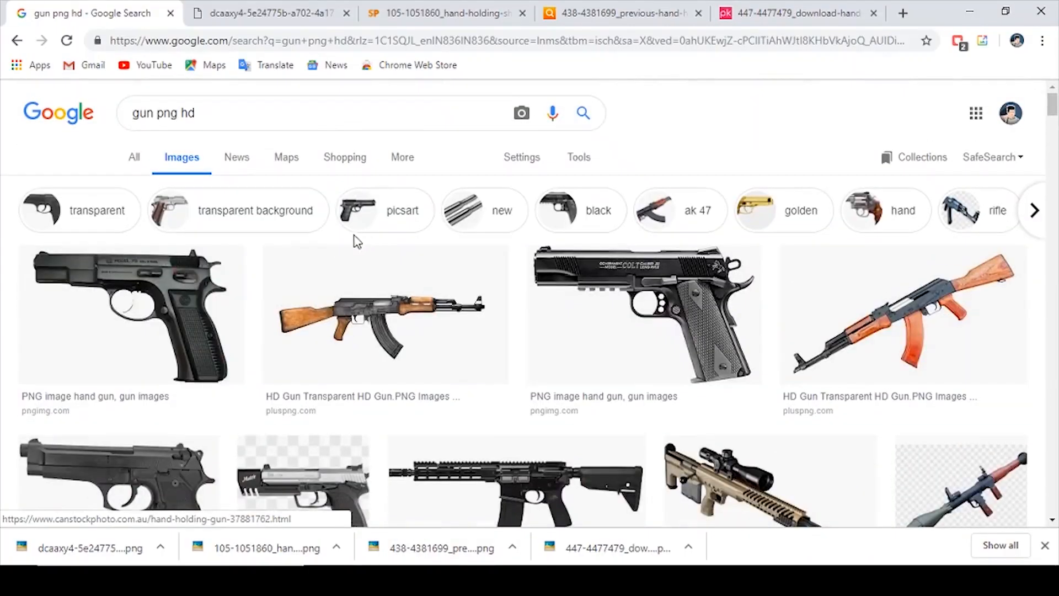
drag(195, 113, 119, 112)
text(gun)
key(Down)
key(Down)
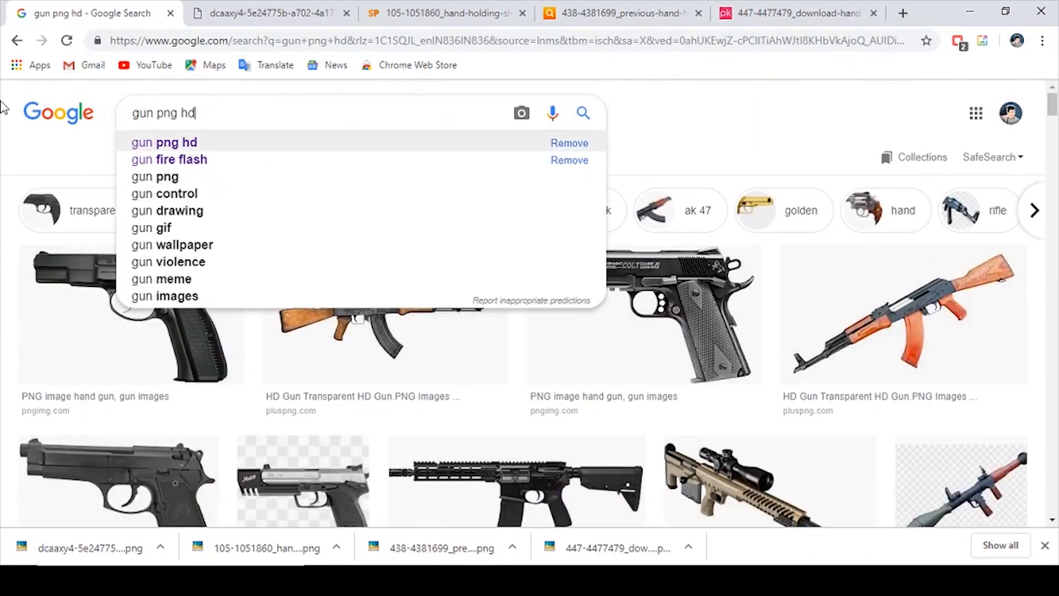
key(Return)
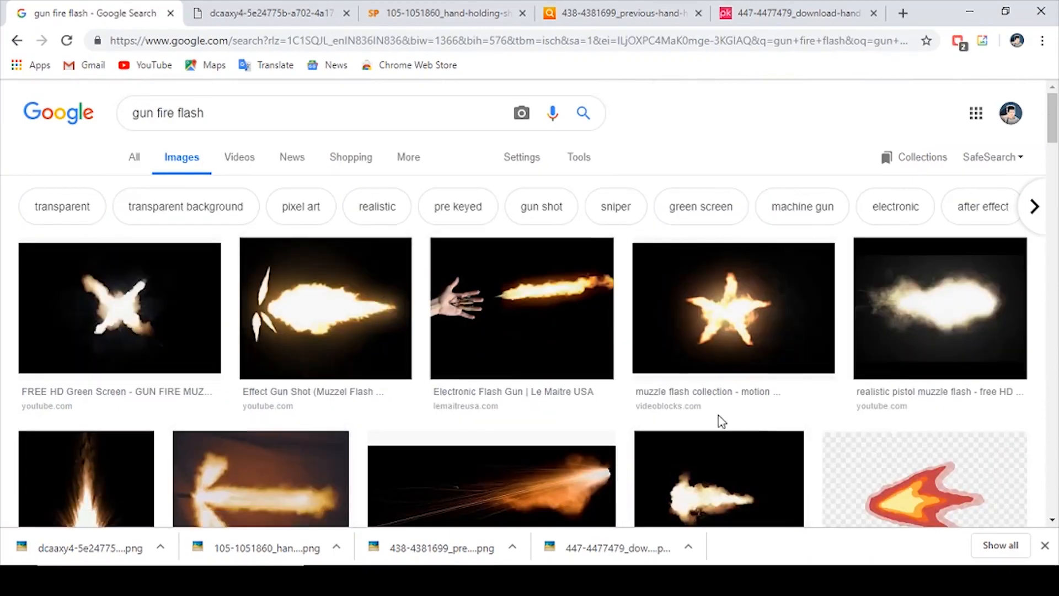
- Open the X-shaped muzzle flash on black at full size and save it as maxresdefault.jpg
click(165, 276)
click(761, 283)
right_click(543, 218)
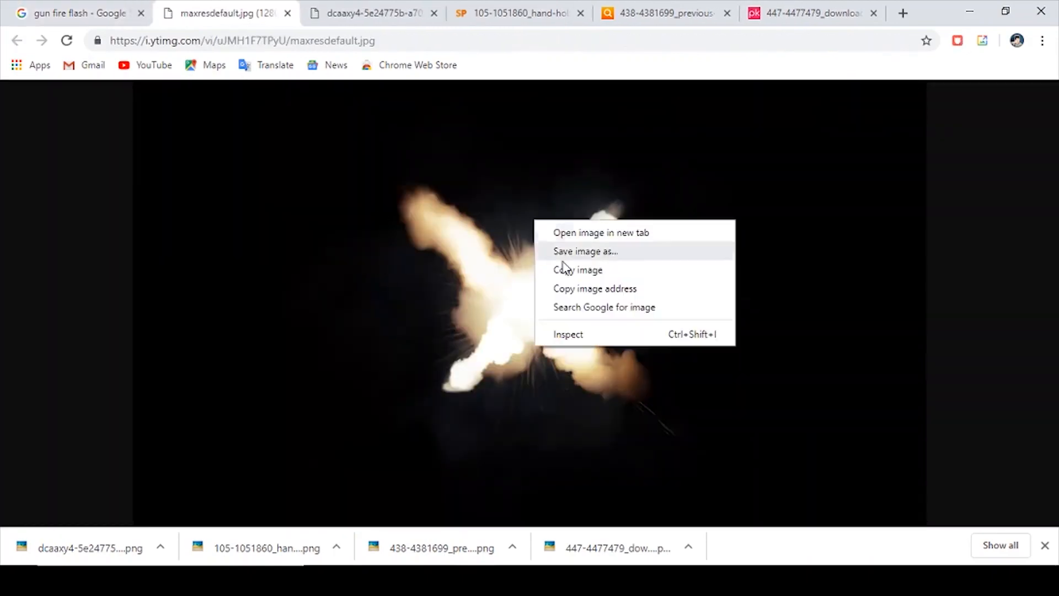
click(574, 248)
key(Return)
- Return to the image results and search for "gun bullet shell"
click(91, 16)
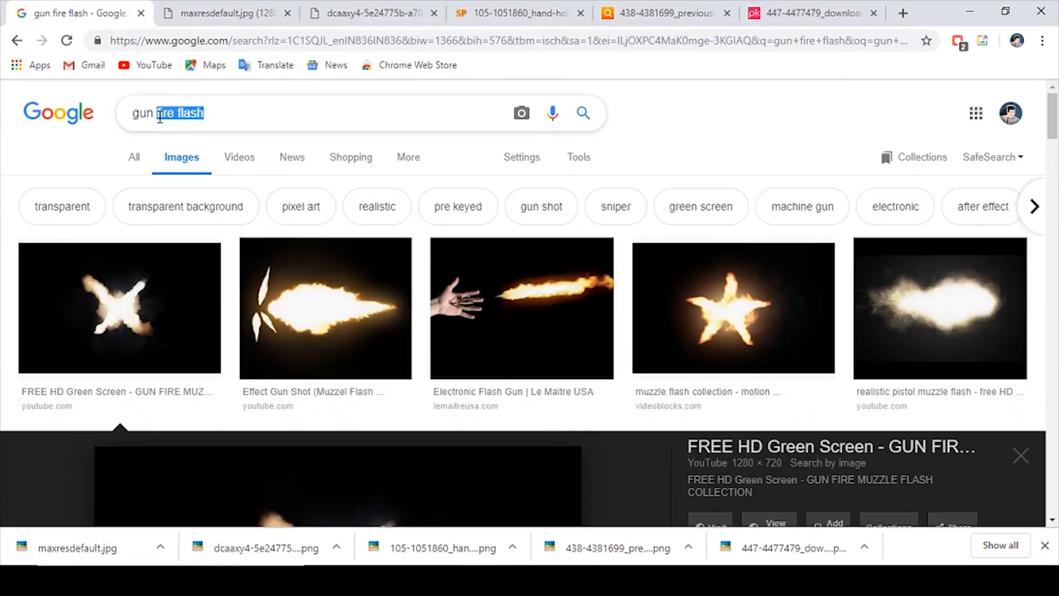
text(ulle)
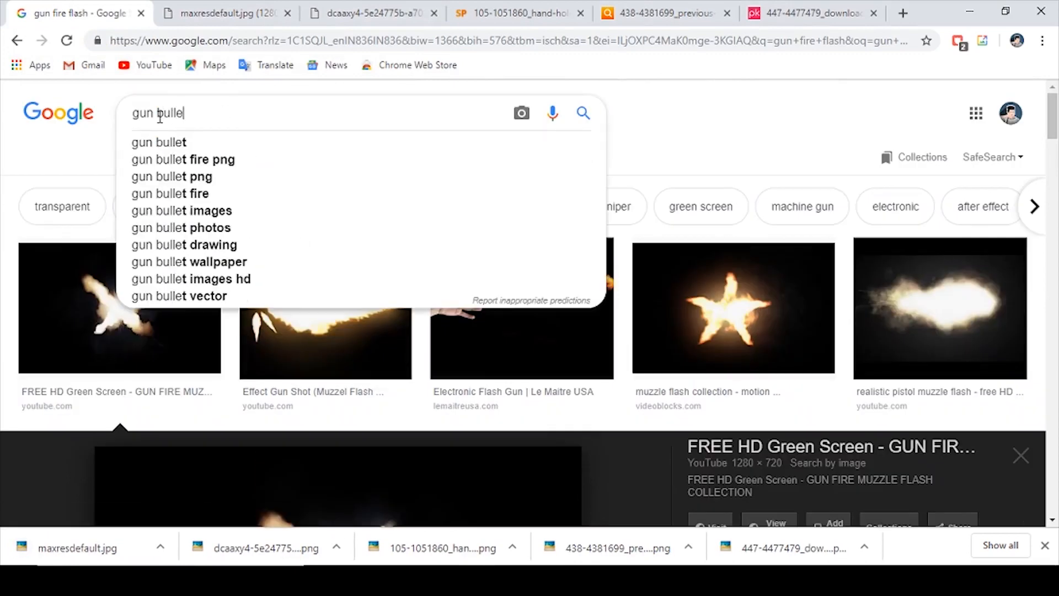
text(t dh)
key(BackSpace)
key(BackSpace)
text(s)
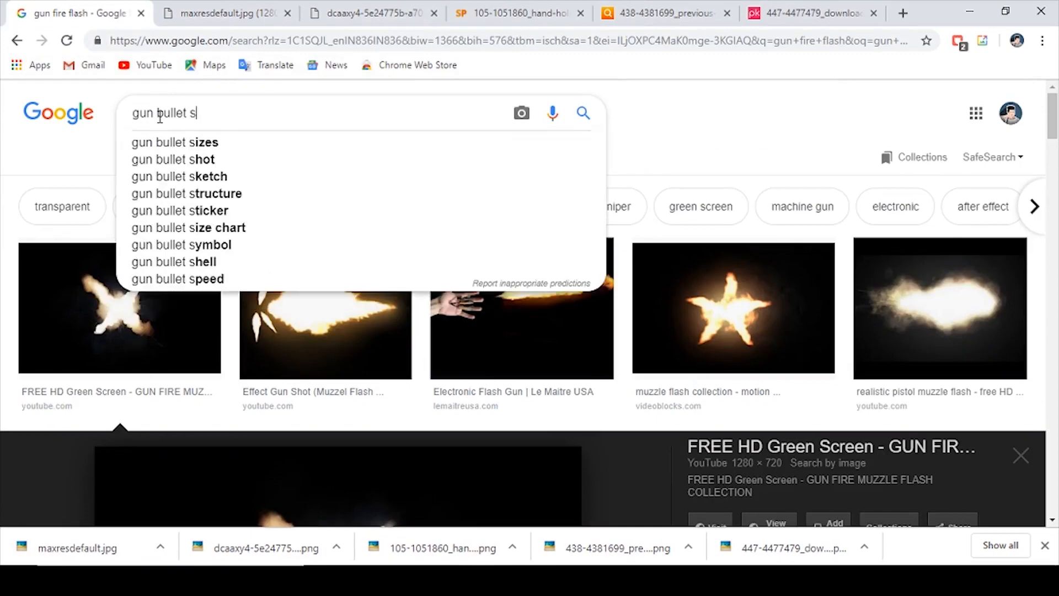
text(hell)
key(Return)
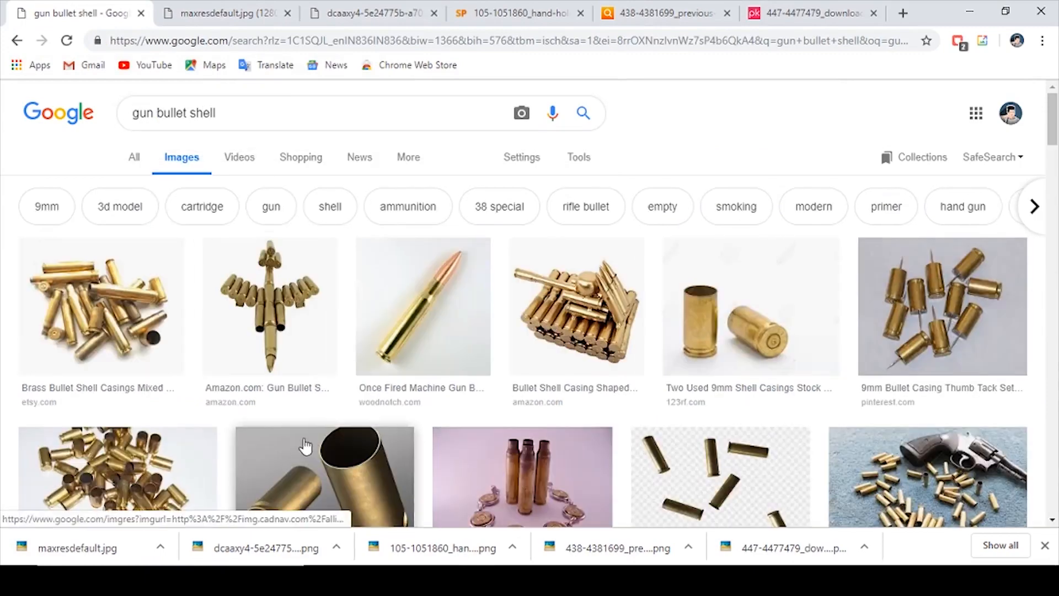
- Browse the shell images and preview the related 900 × 800 picture of scattered casings on a checkered background
scroll(305, 445, down, 15)
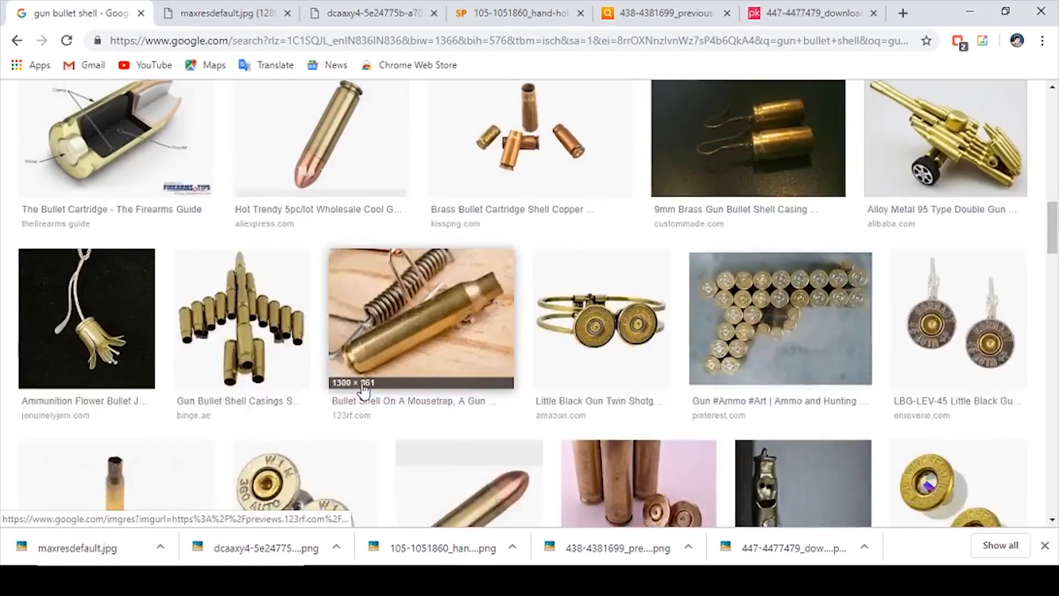
scroll(364, 390, down, 6)
scroll(364, 391, up, 13)
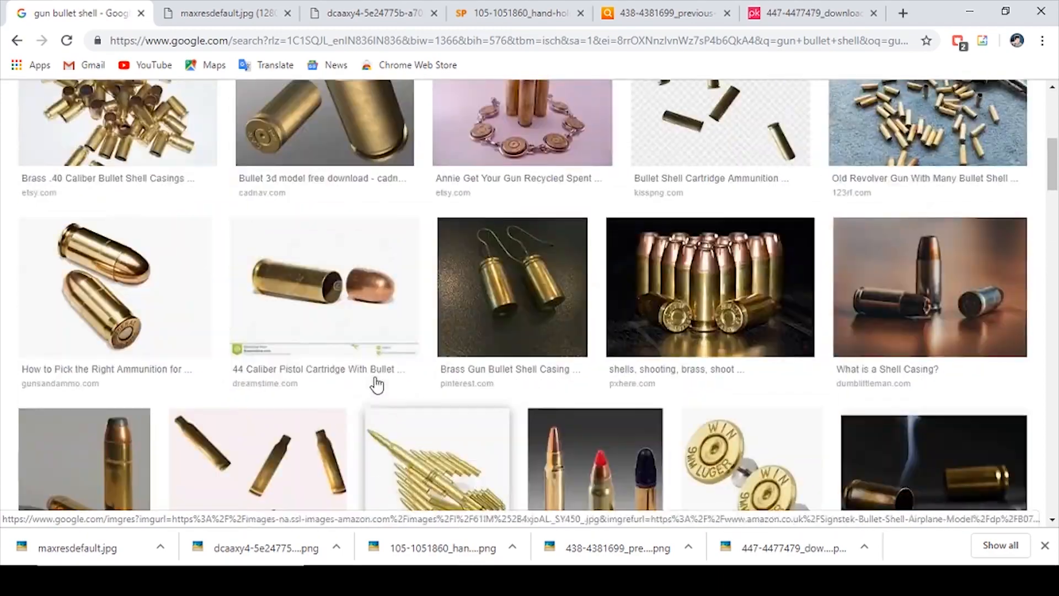
scroll(376, 385, up, 10)
scroll(437, 308, down, 12)
scroll(438, 308, up, 1)
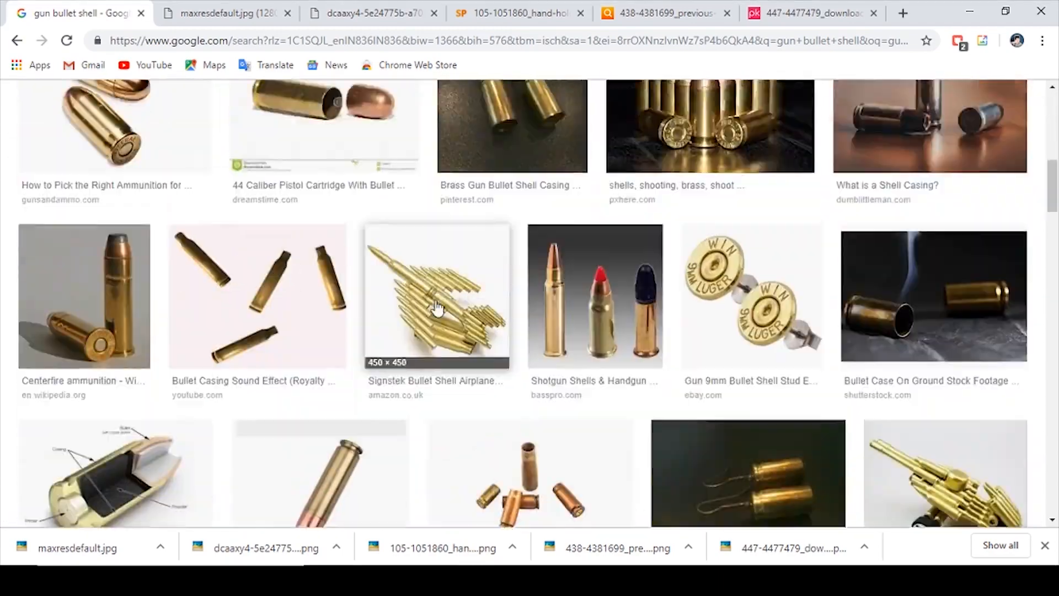
scroll(437, 308, down, 5)
click(665, 262)
click(846, 386)
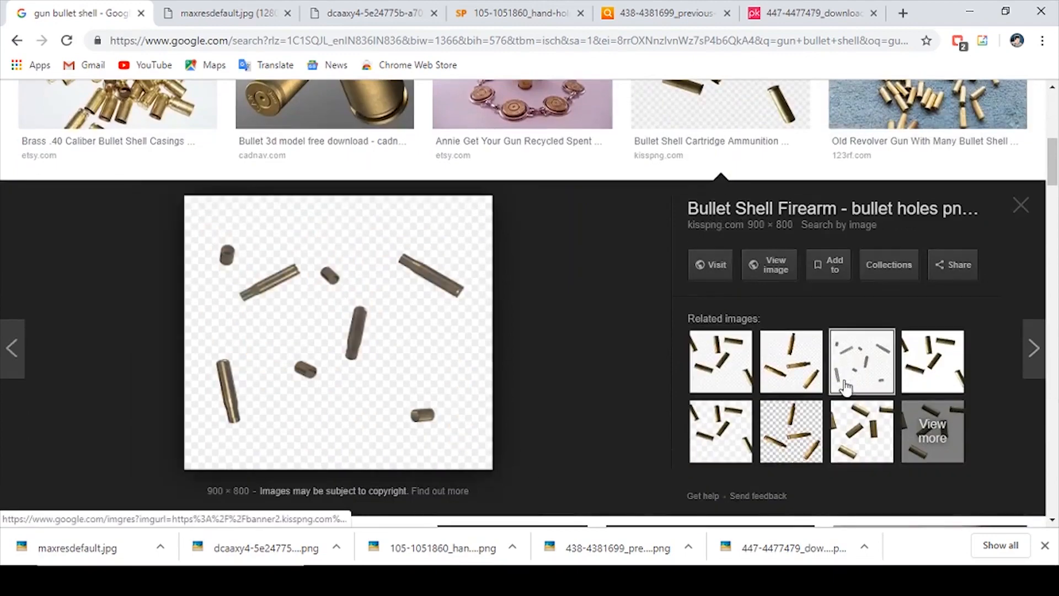
- Open the scattered casings picture at full size and save it as a JPEG image
click(770, 265)
right_click(538, 292)
click(567, 321)
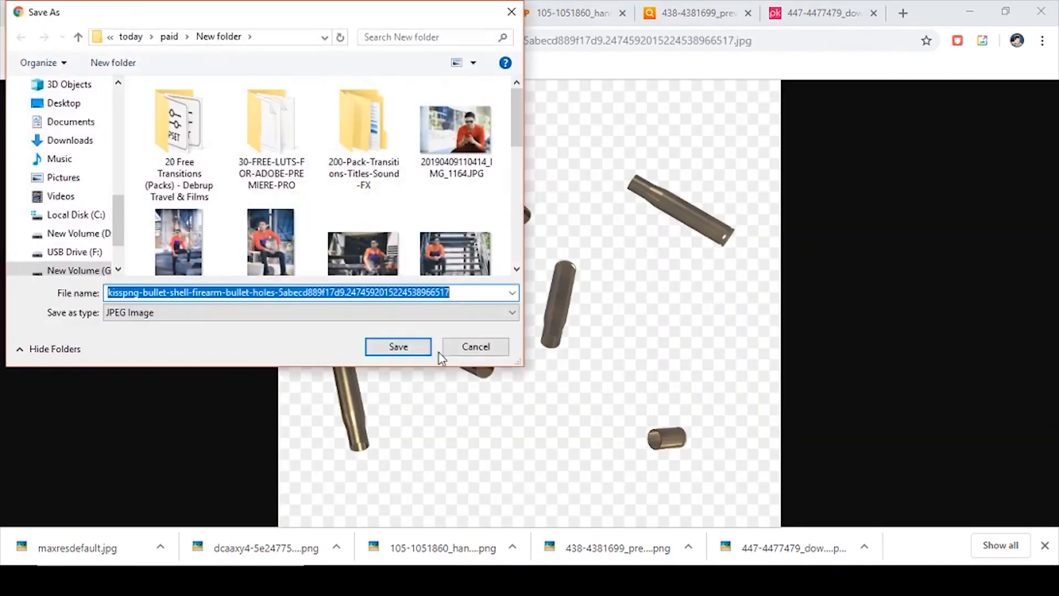
click(411, 349)
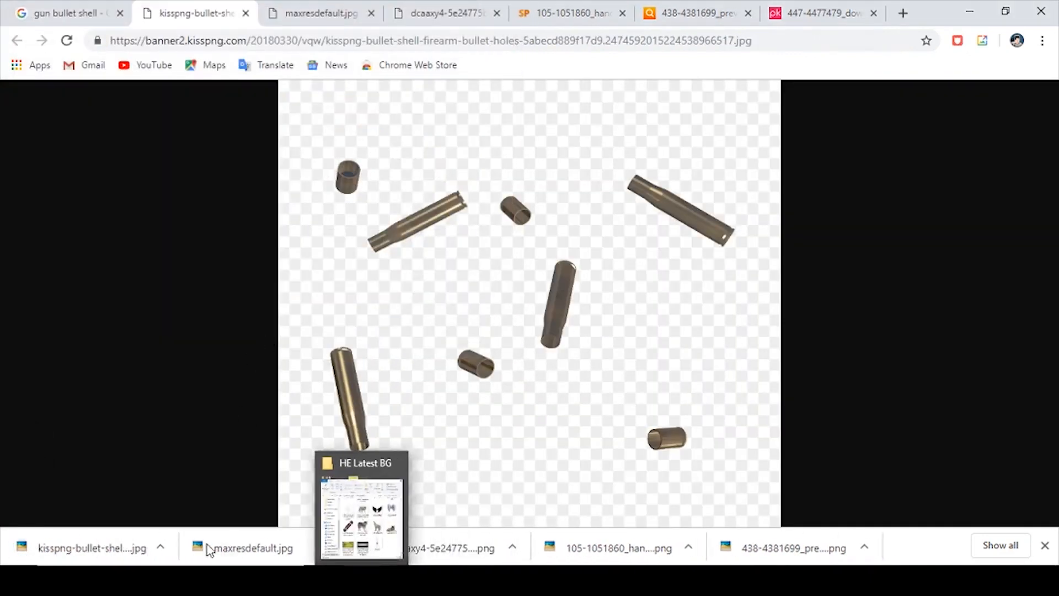
- Locate the downloaded casings picture in its folder and open it as a separate document in Photoshop
click(160, 546)
click(197, 493)
drag(751, 464, 485, 63)
- Select the checkered background around all casings with Quick Selection, and refine the selection in Select and Mask with 7% contrast
click(13, 122)
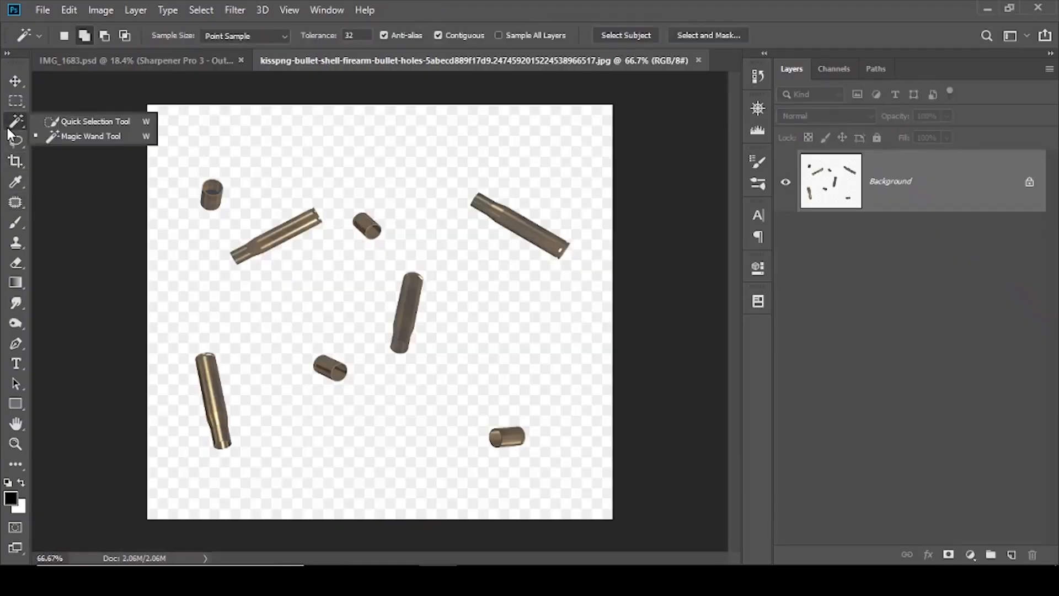
click(83, 121)
alt+right_click(246, 299)
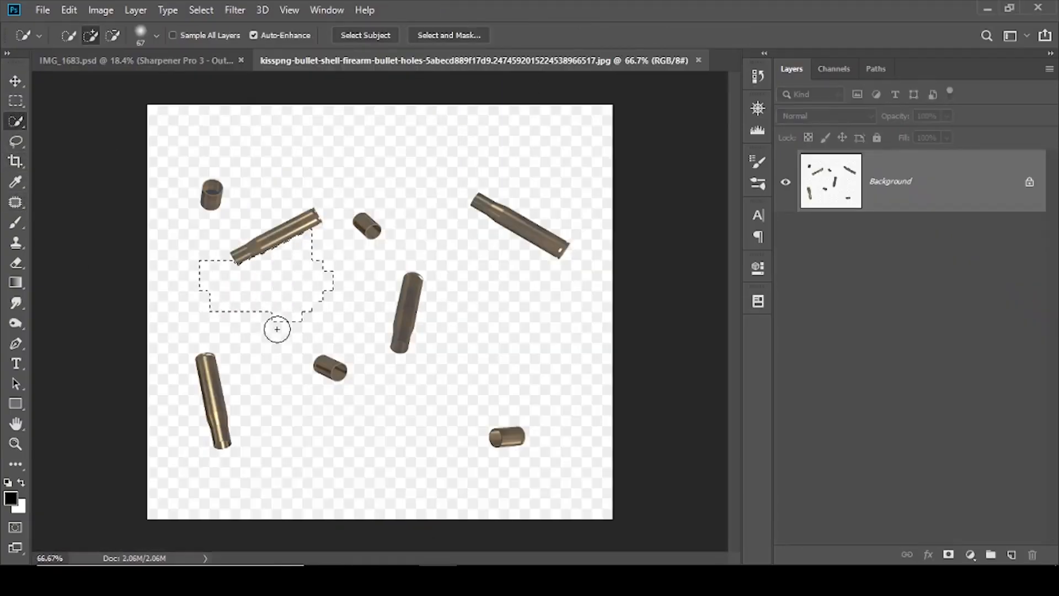
drag(555, 375, 577, 168)
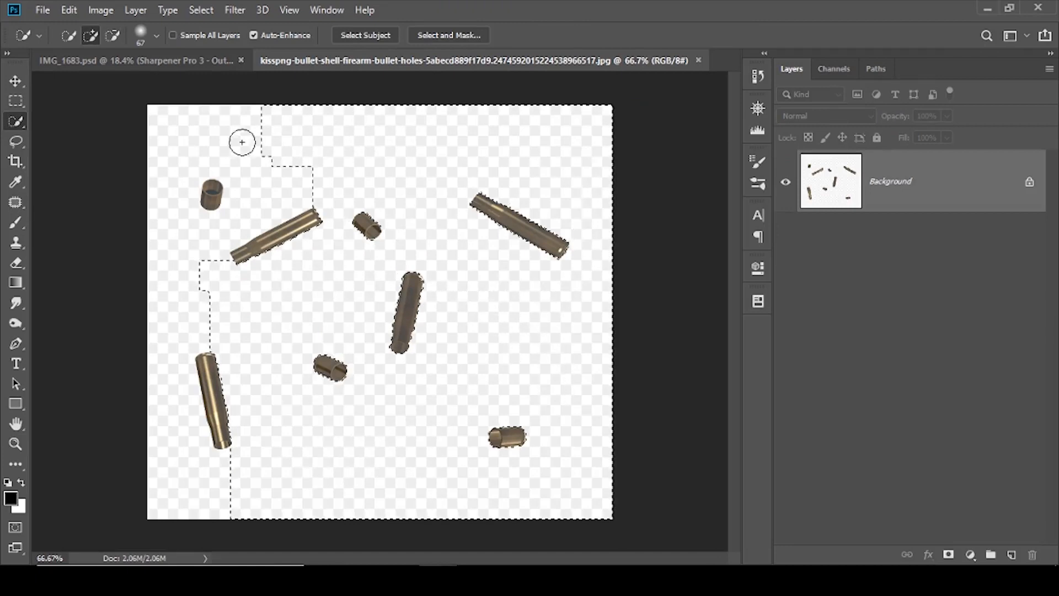
mouse_move(242, 142)
mouse_down()
mouse_move(163, 182)
mouse_move(160, 261)
mouse_up()
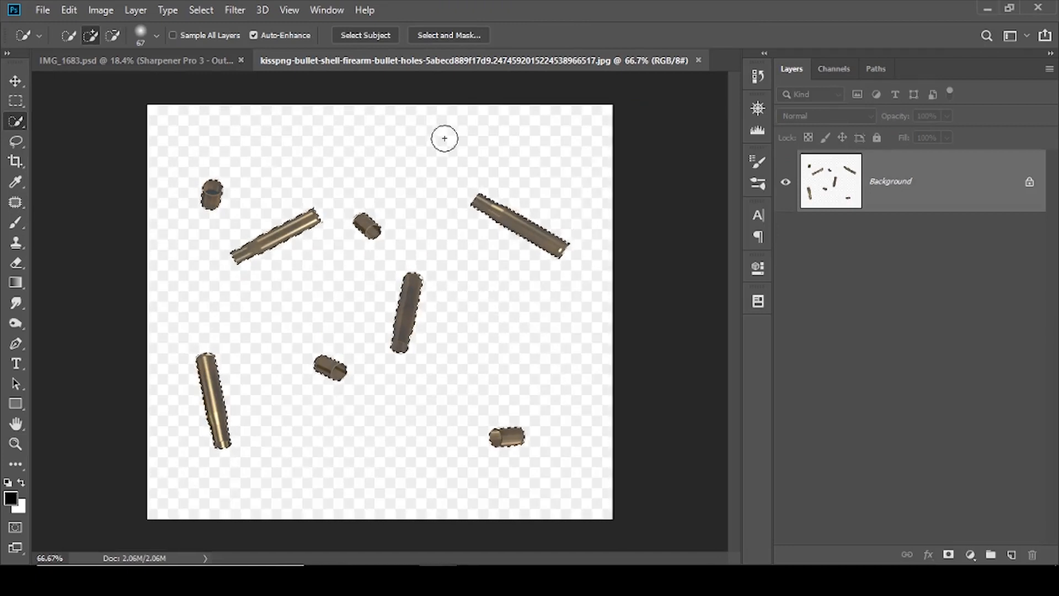
click(436, 35)
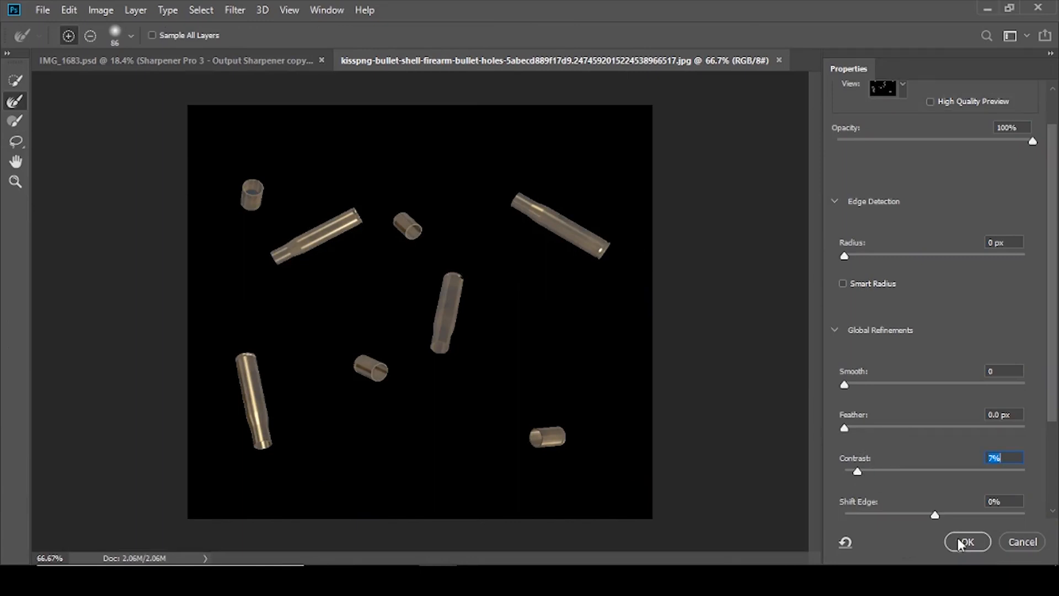
click(966, 542)
key(v)
drag(419, 308, 315, 200)
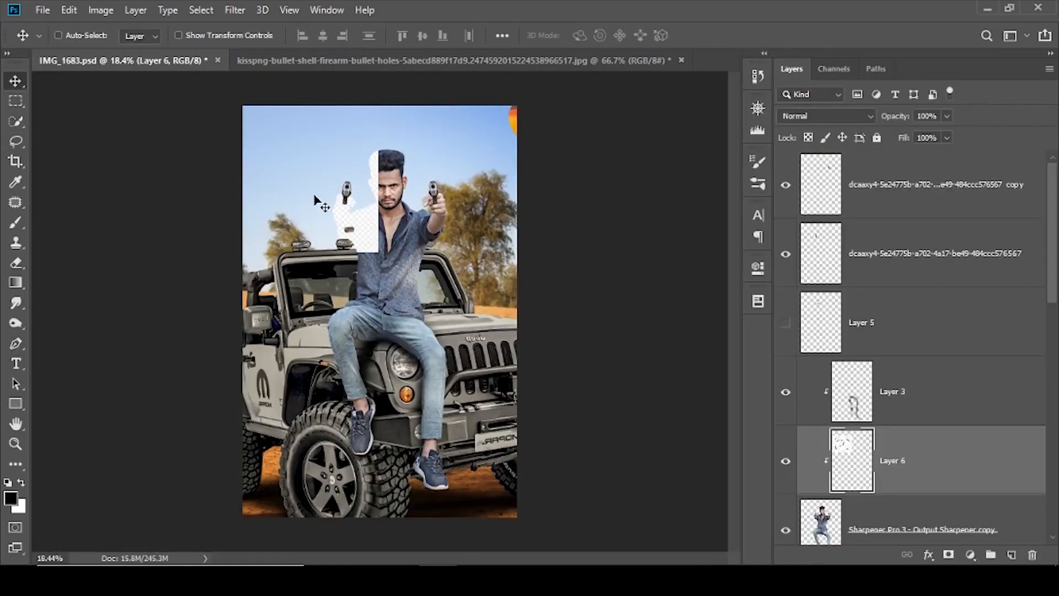
drag(861, 461, 816, 381)
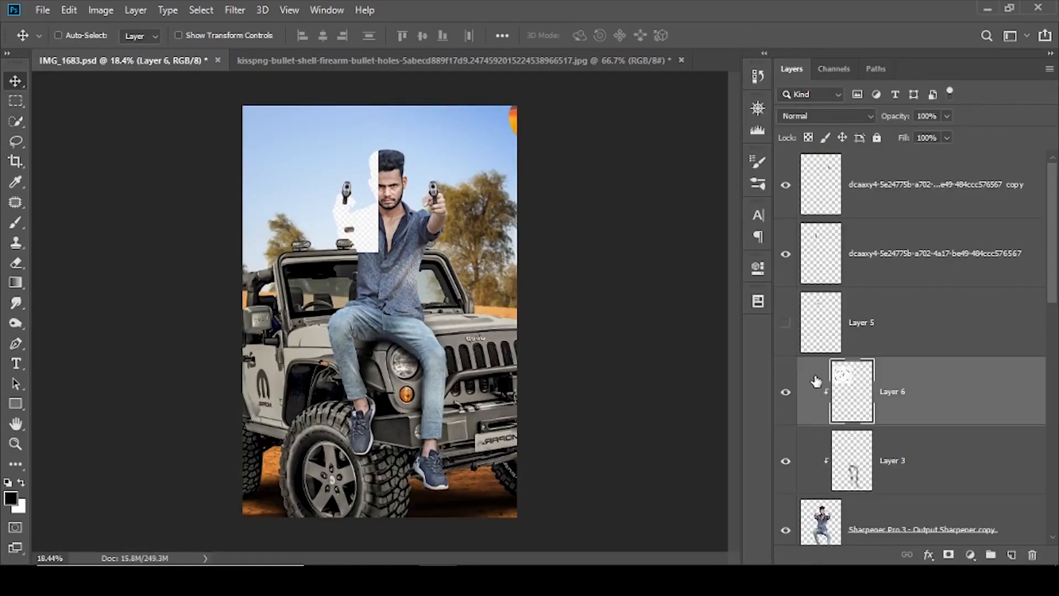
alt+click(839, 421)
key(ctrl+z)
key(Delete)
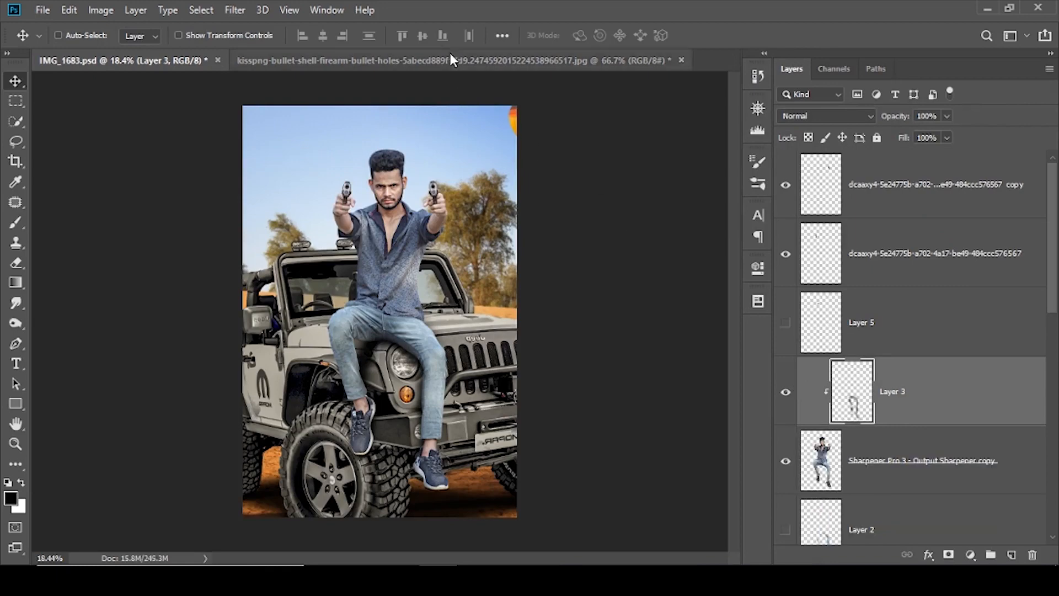
- Bring the cut-out casings into IMG_1683.psd, scale them to 32.64% and place them just above the pistol at the image's left
click(450, 55)
drag(408, 256, 312, 182)
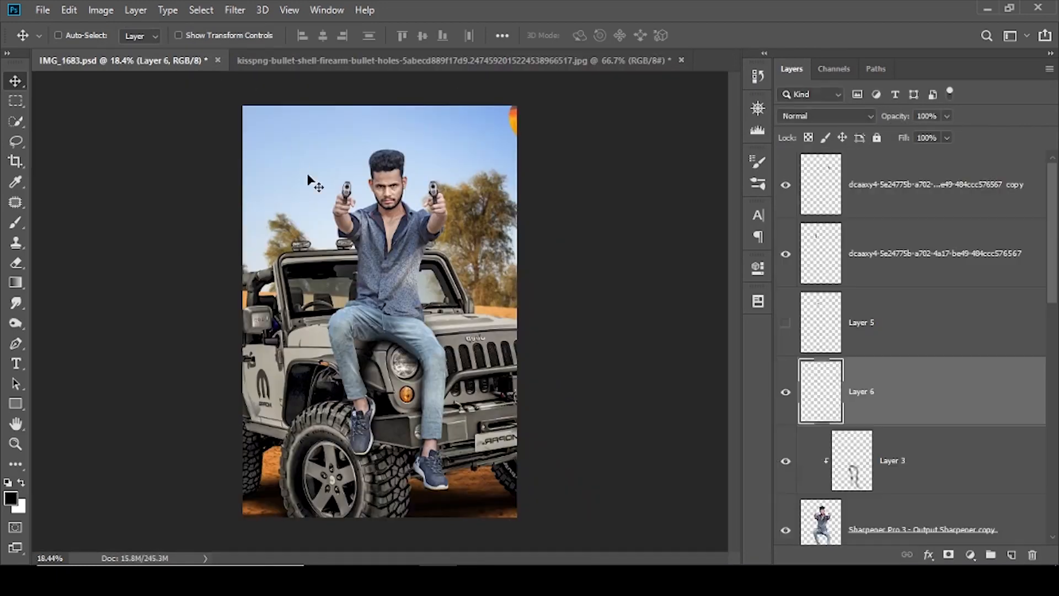
key(ctrl+t)
drag(347, 127, 274, 153)
drag(265, 203, 335, 180)
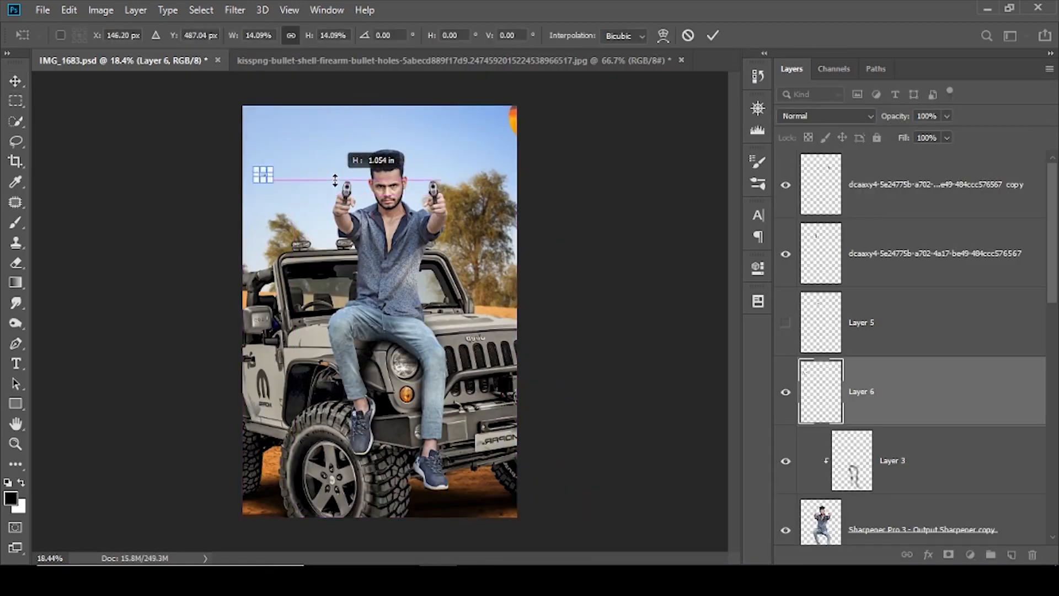
drag(271, 180, 356, 178)
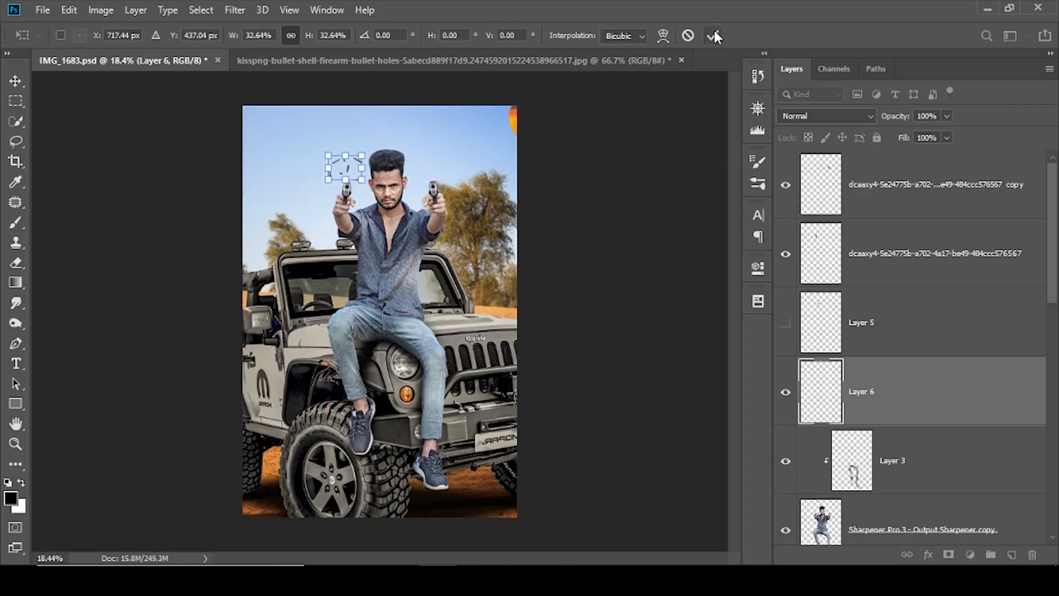
click(713, 36)
- Lasso the long casing nearest the pistol, then rotate it steeper and shift it slightly with Free Transform
scroll(352, 158, up, 8)
mouse_move(322, 211)
mouse_down()
mouse_move(314, 305)
mouse_move(304, 309)
mouse_move(262, 245)
mouse_up()
scroll(262, 244, up, 3)
click(16, 142)
drag(377, 211, 446, 286)
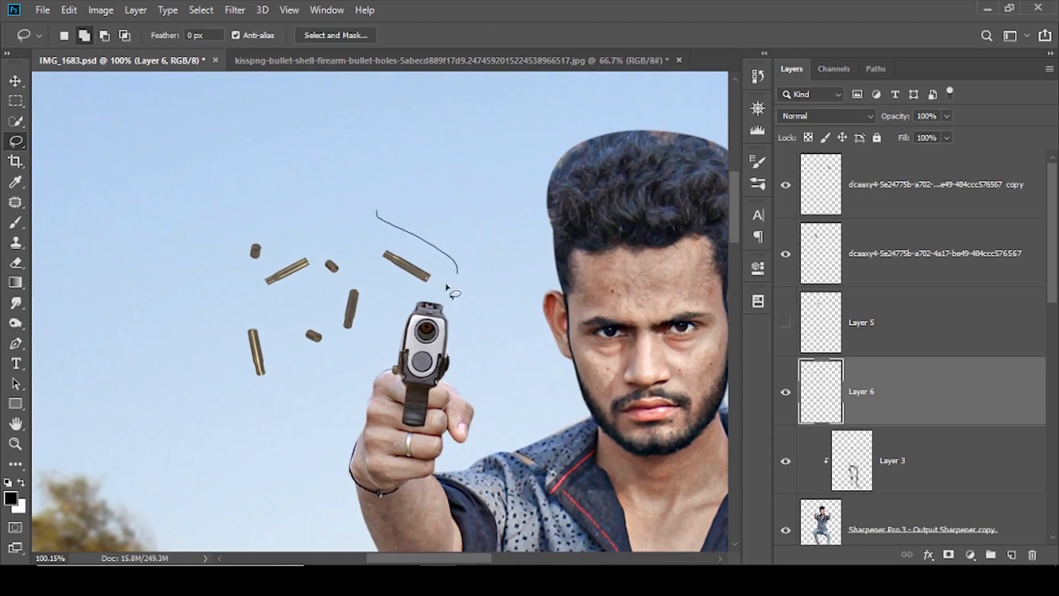
key(ctrl+t)
drag(472, 201, 438, 243)
click(713, 36)
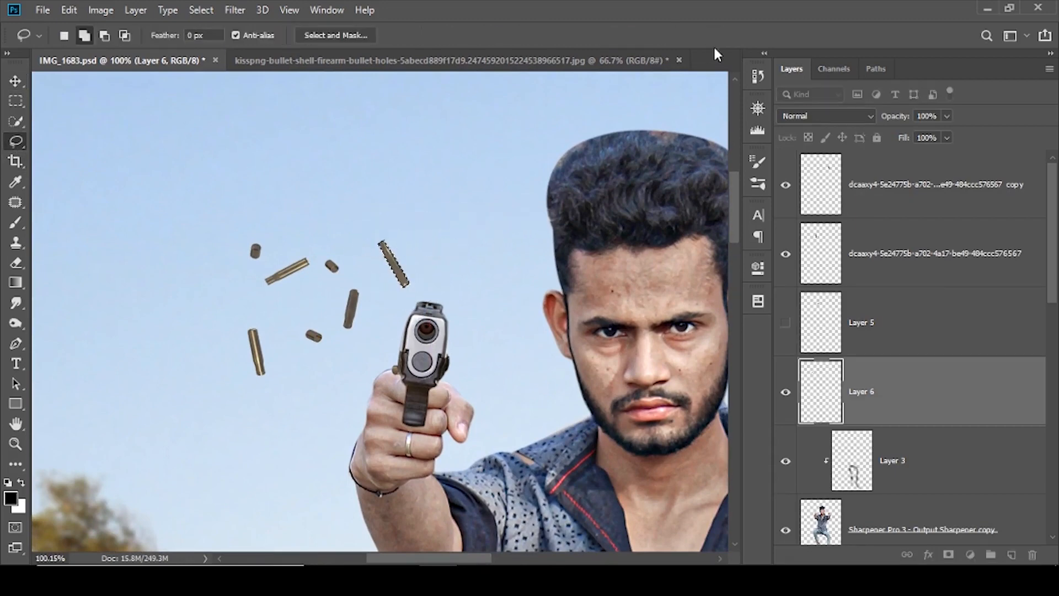
- Add the upright casing below to the selection, then transform both casings and shift them closer to the pistol
key(ctrl+t)
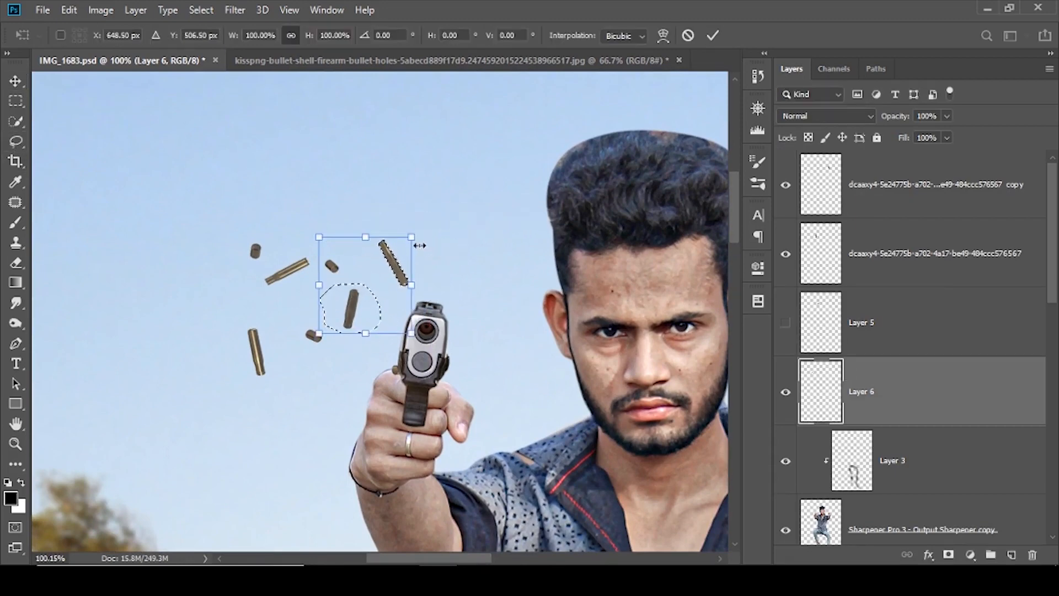
drag(410, 238, 408, 240)
drag(368, 281, 387, 277)
key(Return)
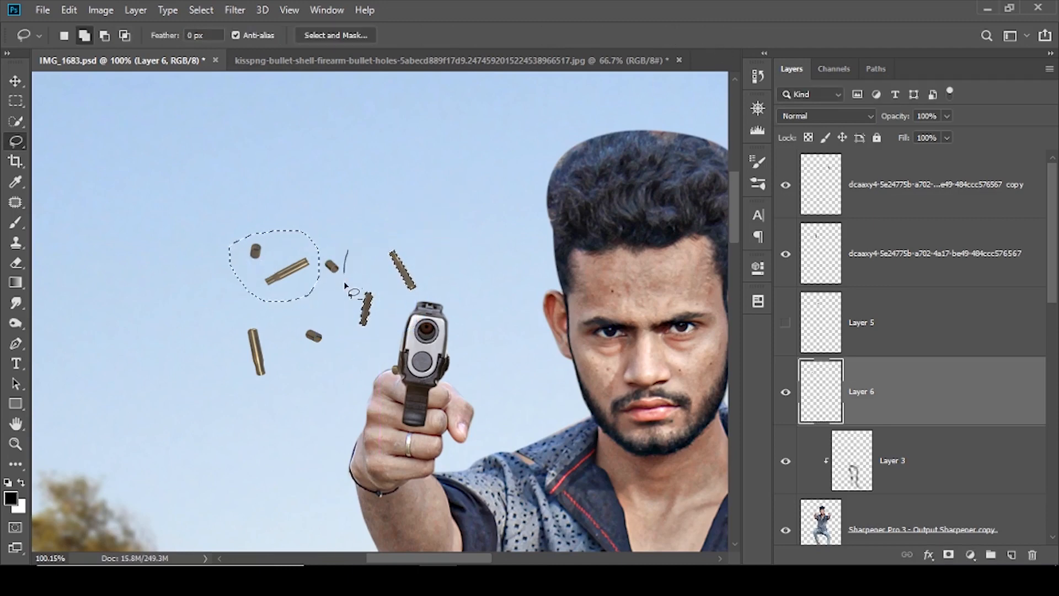
- Rotate the group of one long and two short casings and move it closer above the pistol
key(ctrl+t)
drag(329, 225, 306, 283)
key(Return)
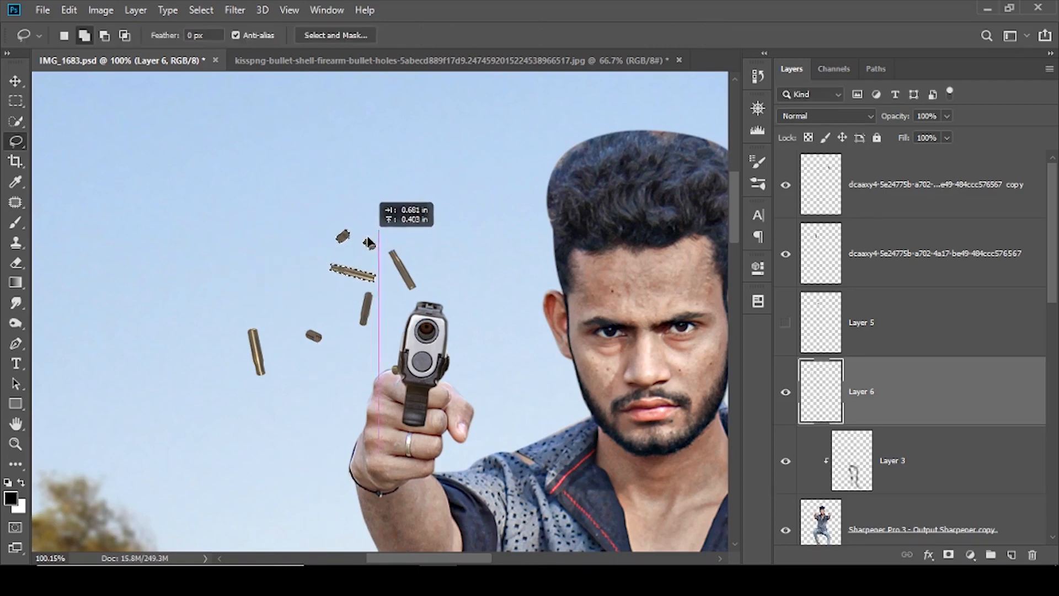
- Gather the casings above the pistol and move the separate long casing up beside the cluster
drag(313, 302, 316, 279)
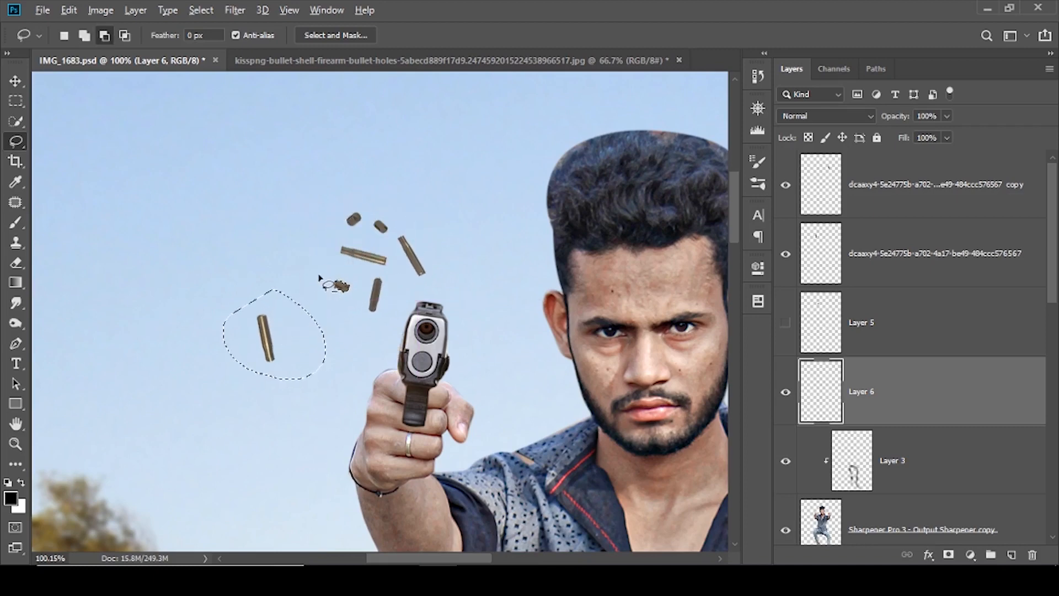
drag(288, 322, 335, 228)
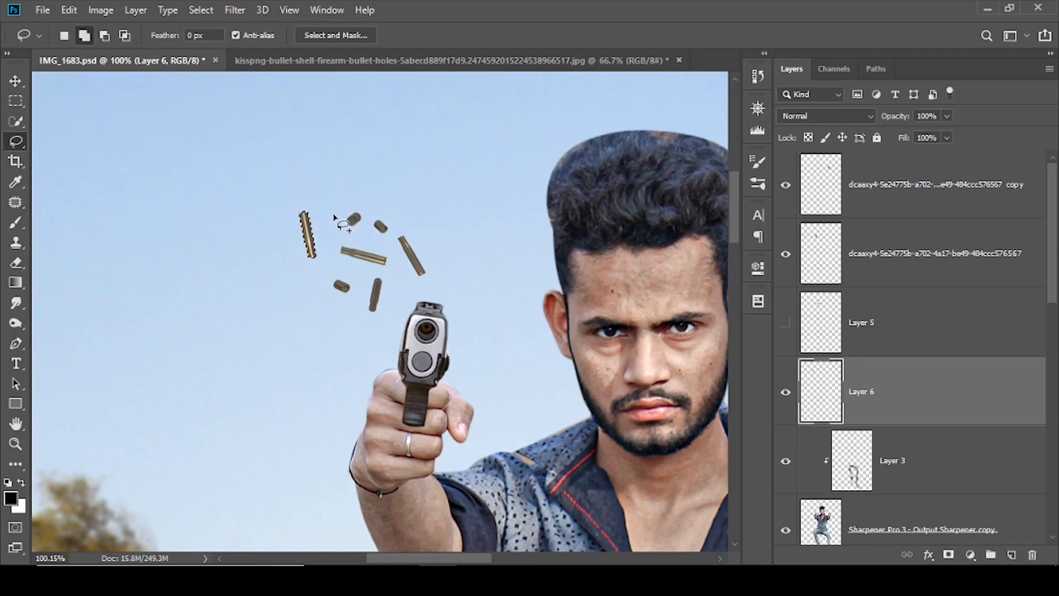
scroll(338, 218, down, 8)
scroll(332, 160, up, 7)
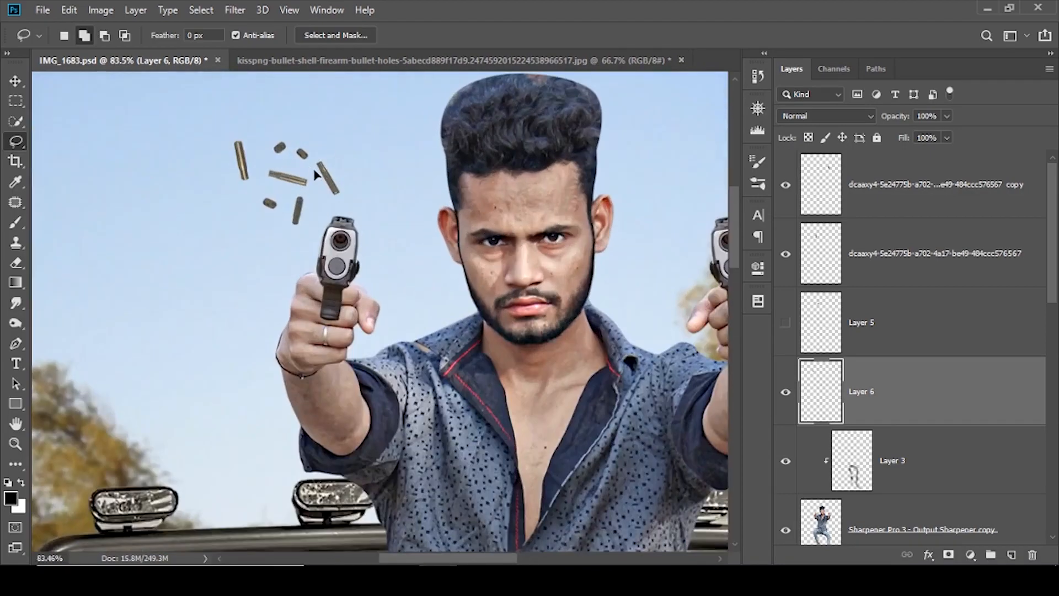
drag(315, 170, 322, 176)
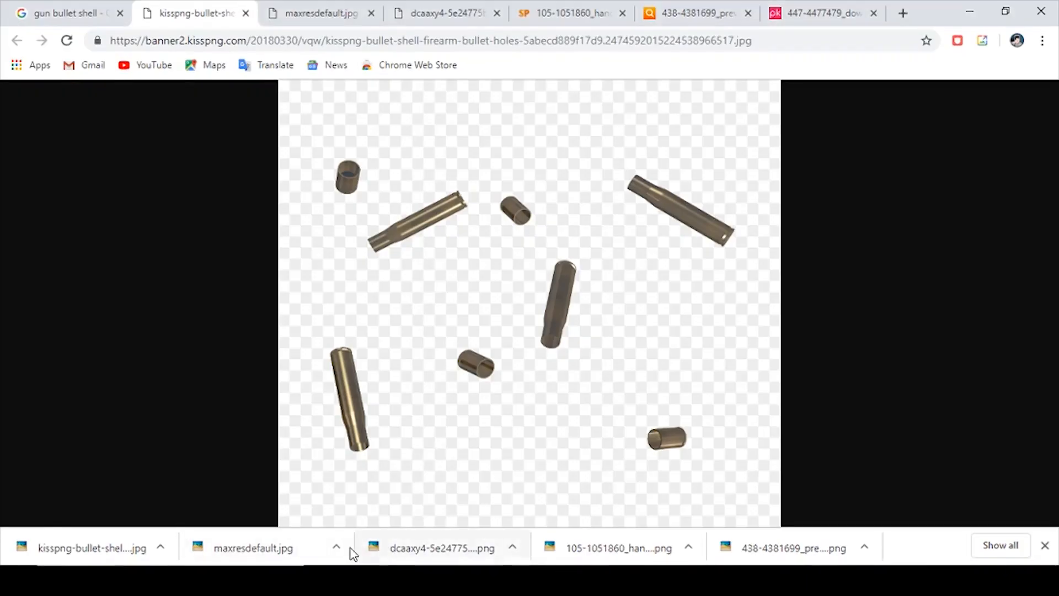
- Place the maxresdefault.jpg muzzle flash image in IMG_1683.psd with Screen blending and scale it down near the left pistol
click(350, 552)
click(355, 504)
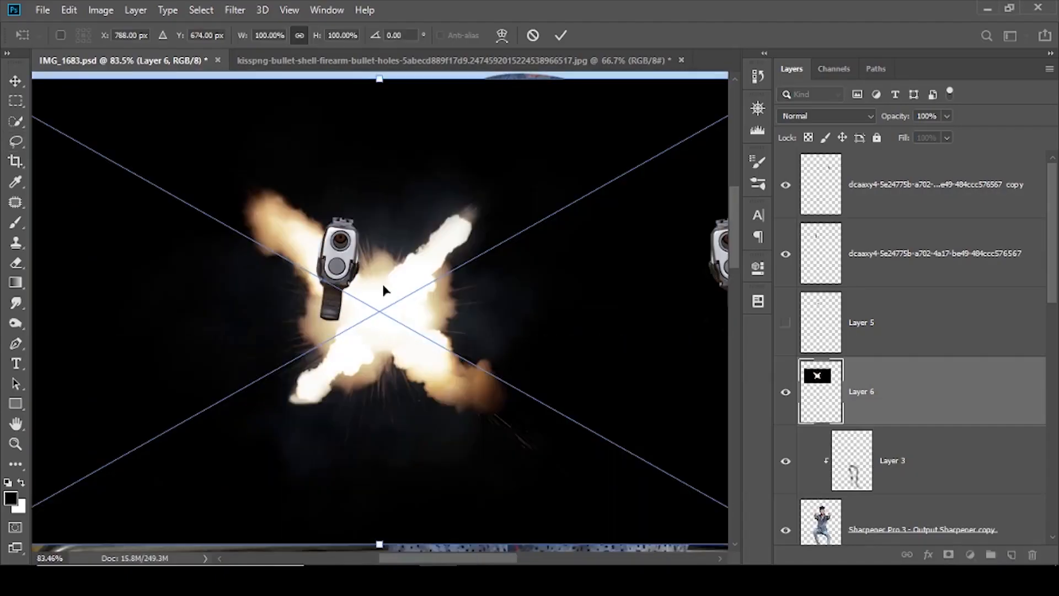
click(826, 116)
click(800, 166)
drag(243, 36, 191, 40)
drag(431, 274, 397, 201)
click(561, 35)
- Bring the maxresdefault layer to the top of the stack and shrink the flash onto the left pistol's muzzle with Free Transform
drag(850, 396, 850, 160)
key(ctrl+t)
drag(491, 154, 404, 211)
drag(369, 239, 408, 212)
drag(445, 177, 406, 197)
drag(382, 213, 399, 215)
click(561, 36)
scroll(384, 214, down, 7)
scroll(350, 213, up, 10)
scroll(357, 216, up, 4)
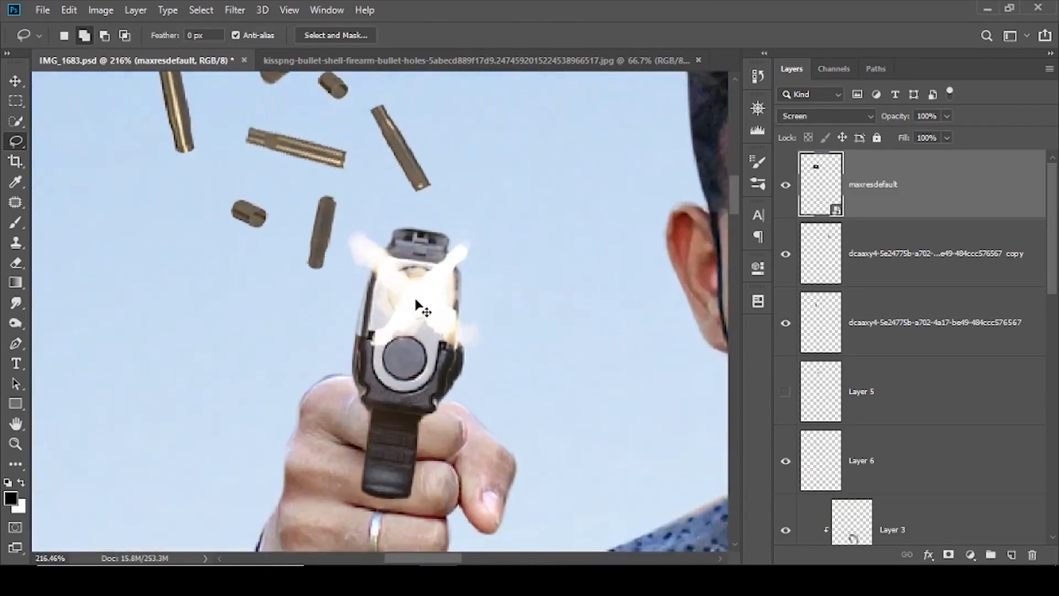
scroll(537, 297, down, 4)
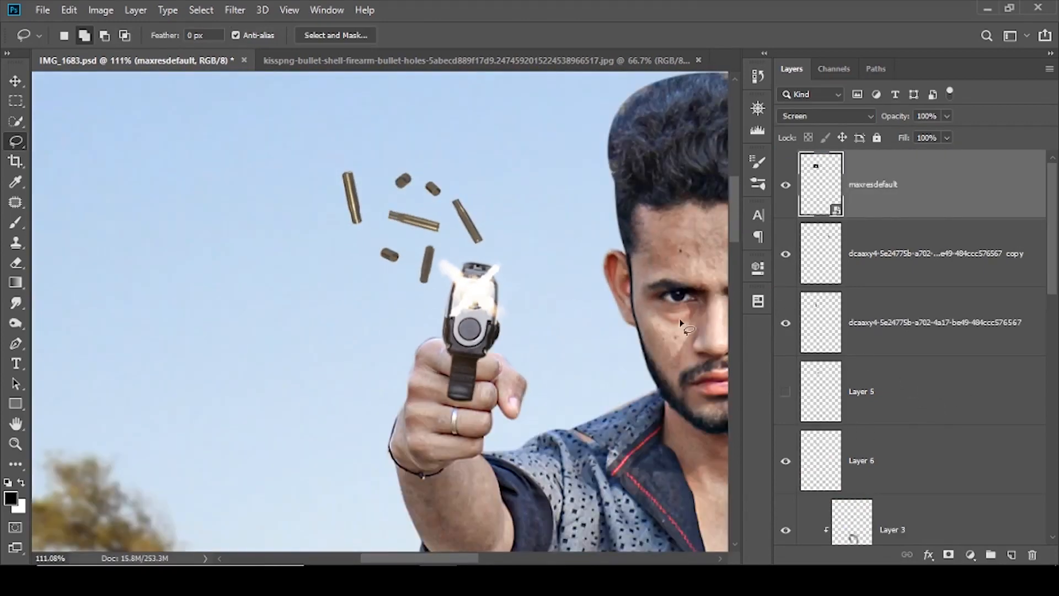
- Delete the hidden Layer 5
scroll(840, 405, down, 1)
click(788, 335)
click(787, 336)
click(866, 340)
key(Delete)
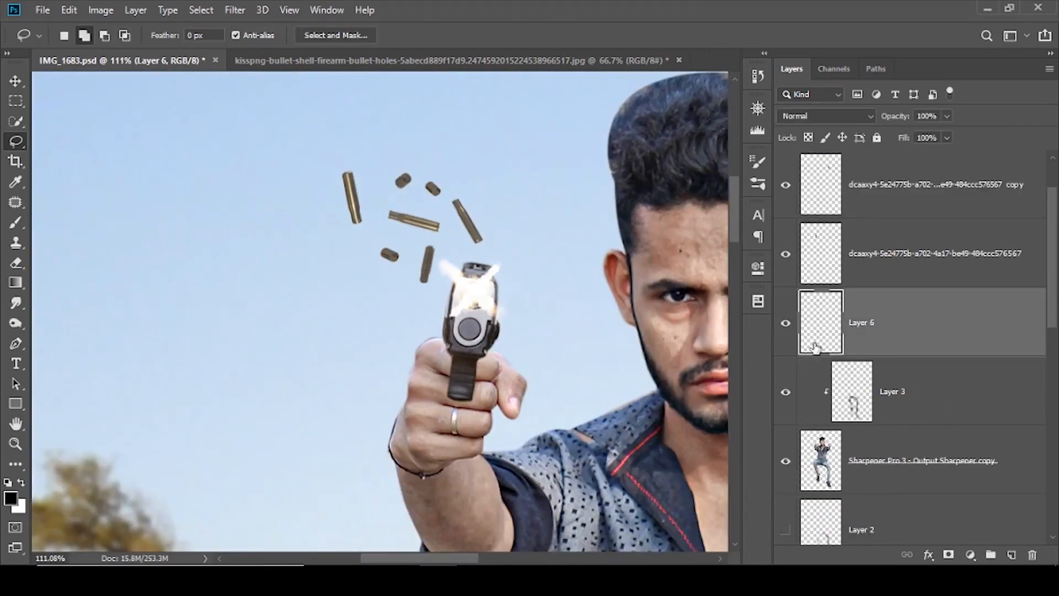
- Apply Motion Blur to the casings on Layer 6 with an angle of -47° and a distance of 12 pixels
click(786, 329)
click(786, 329)
drag(443, 251, 398, 285)
scroll(398, 285, up, 1)
click(224, 7)
mouse_move(243, 186)
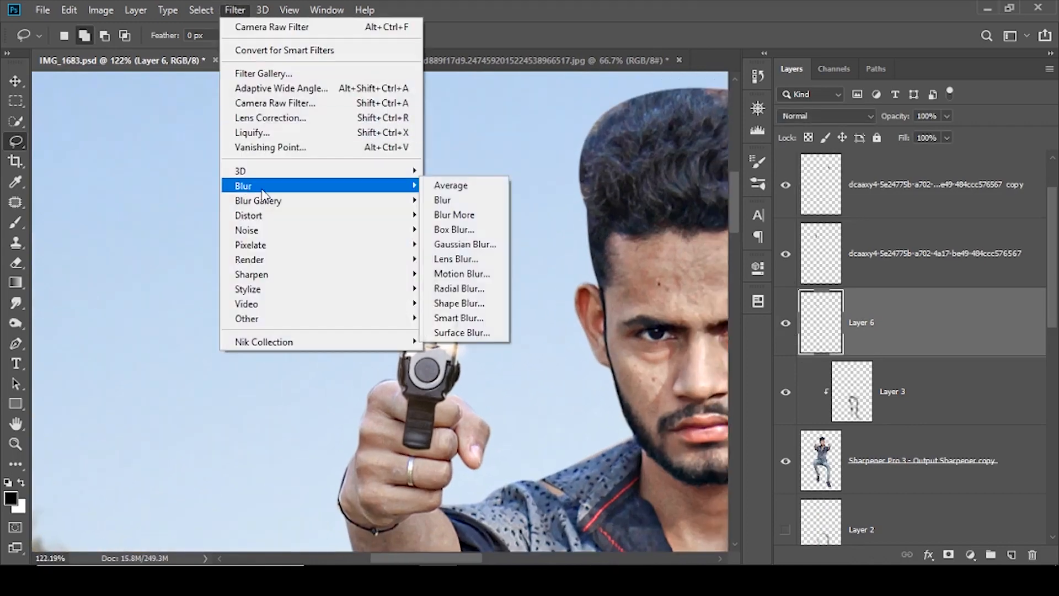
click(449, 279)
drag(779, 435, 760, 439)
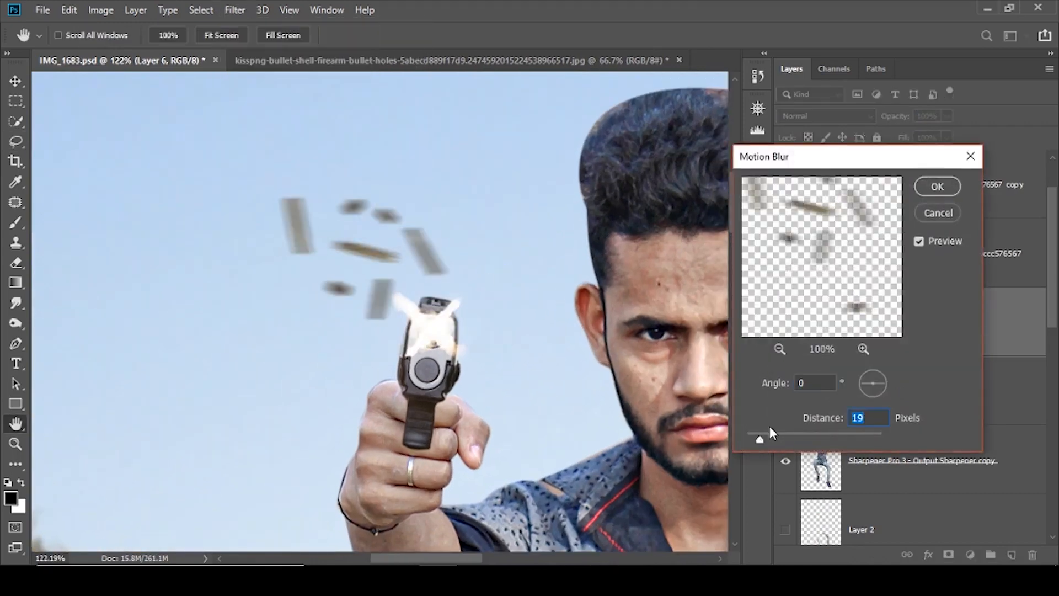
click(864, 374)
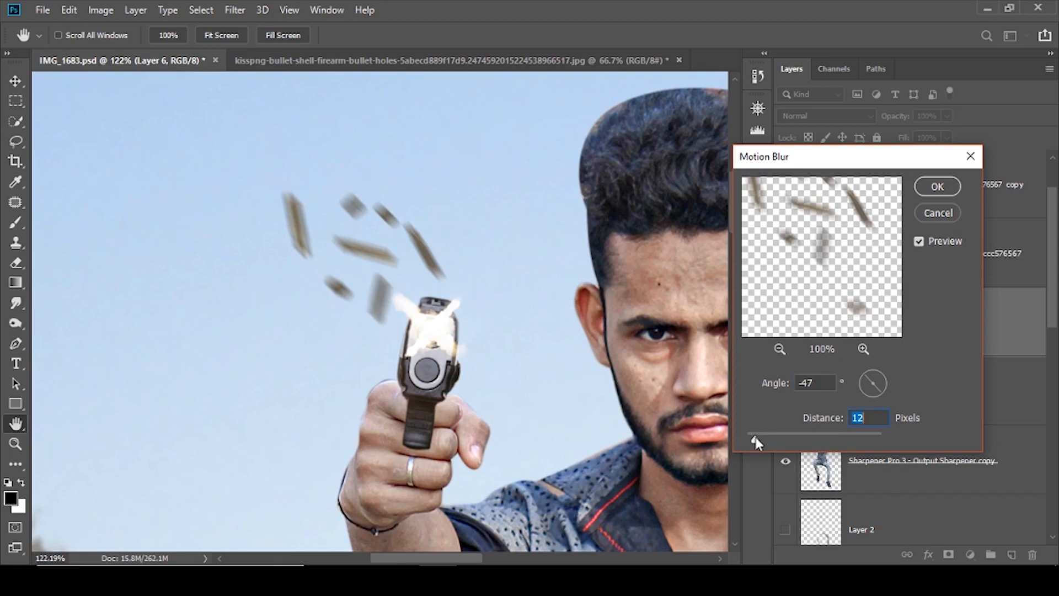
click(937, 187)
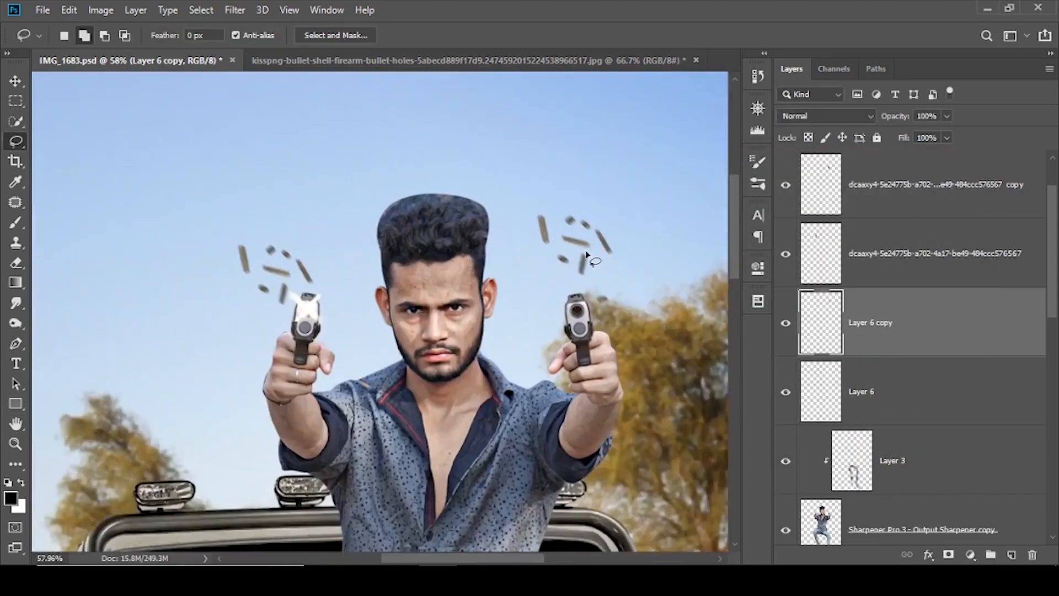
- Flip the duplicated casings on Layer 6 copy vertically and reposition them above the right pistol
scroll(588, 255, up, 2)
key(ctrl+t)
right_click(588, 259)
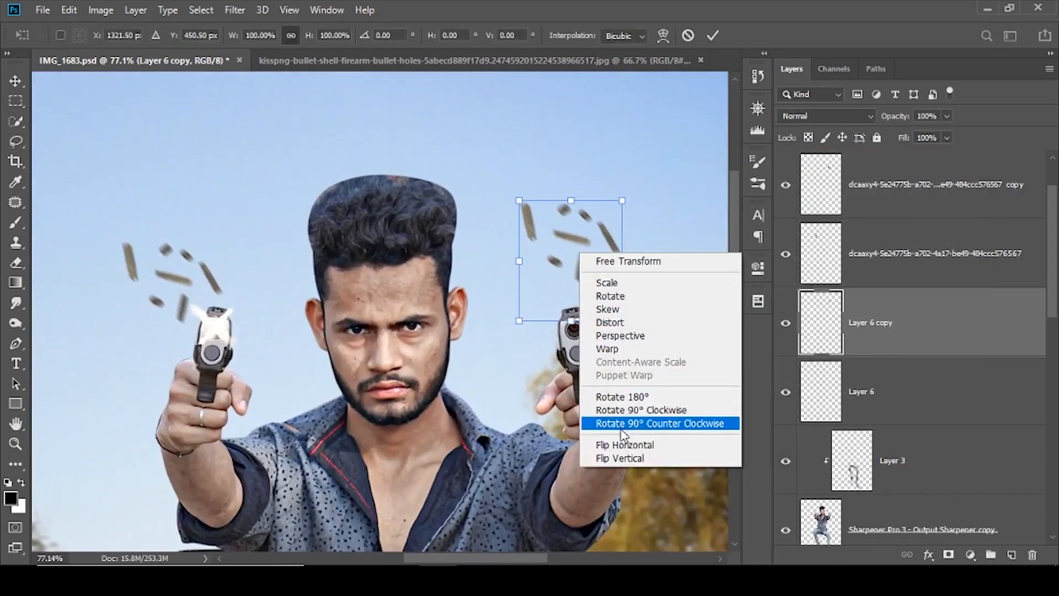
click(635, 452)
right_click(589, 282)
click(570, 254)
drag(570, 254, 595, 238)
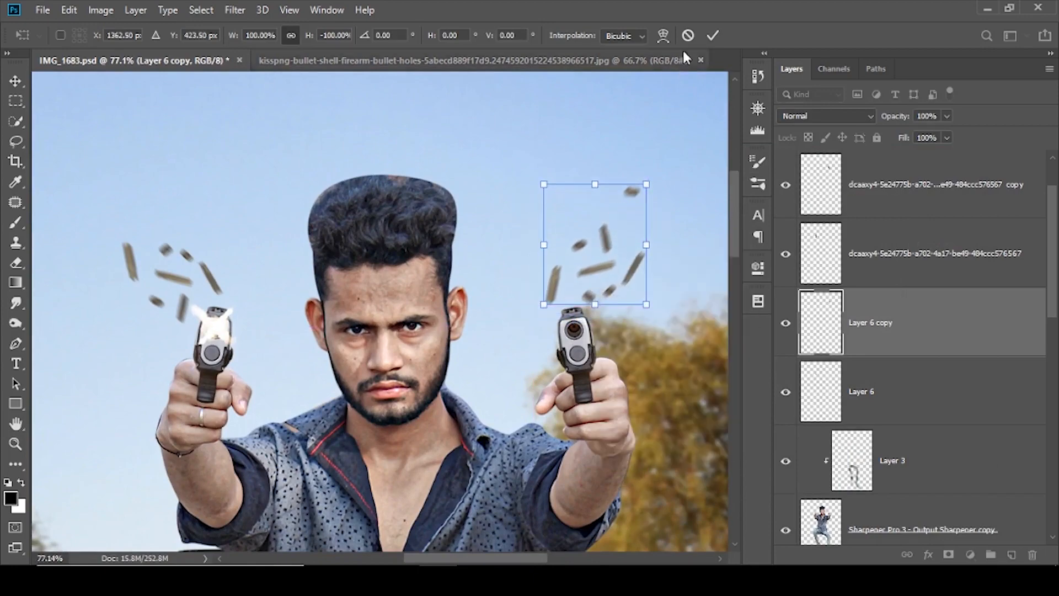
click(712, 35)
- Duplicate the maxresdefault muzzle flash and move the copy onto the right pistol's muzzle
scroll(893, 387, up, 1)
click(863, 270)
click(877, 185)
drag(237, 337, 599, 348)
scroll(599, 347, down, 5)
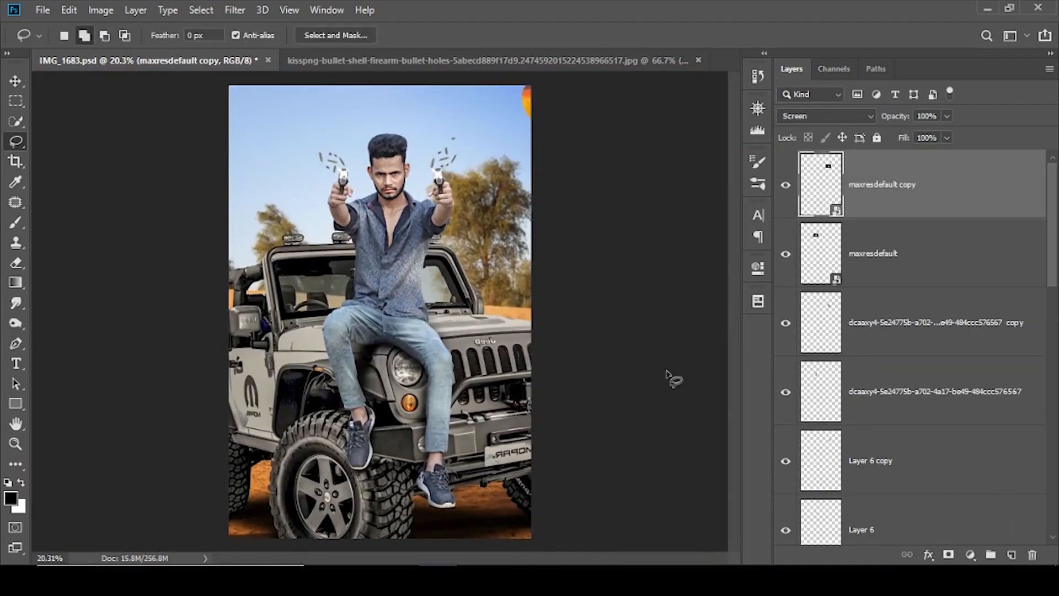
scroll(331, 174, up, 4)
- Merge the two casing layers into one layer and the two pistol layers into another
click(870, 338)
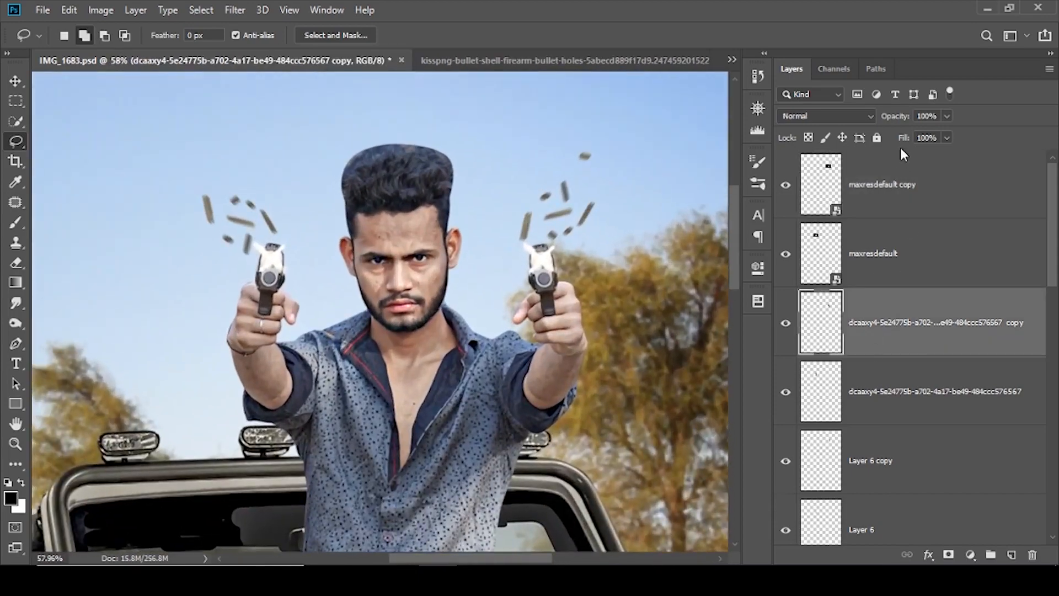
click(910, 248)
scroll(875, 449, down, 1)
click(877, 391)
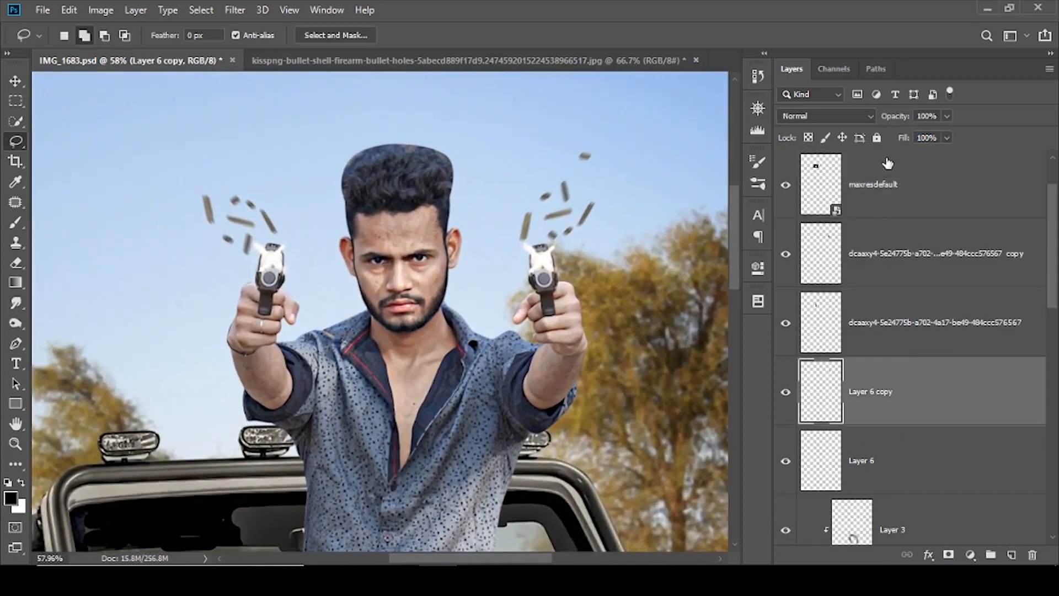
click(885, 465)
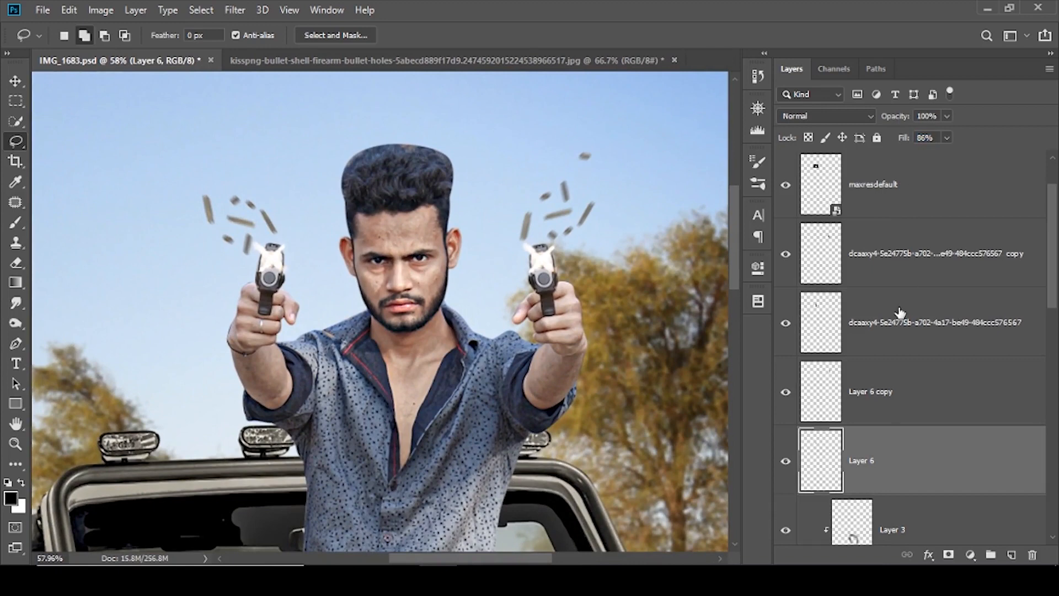
key(Delete)
click(877, 320)
key(Delete)
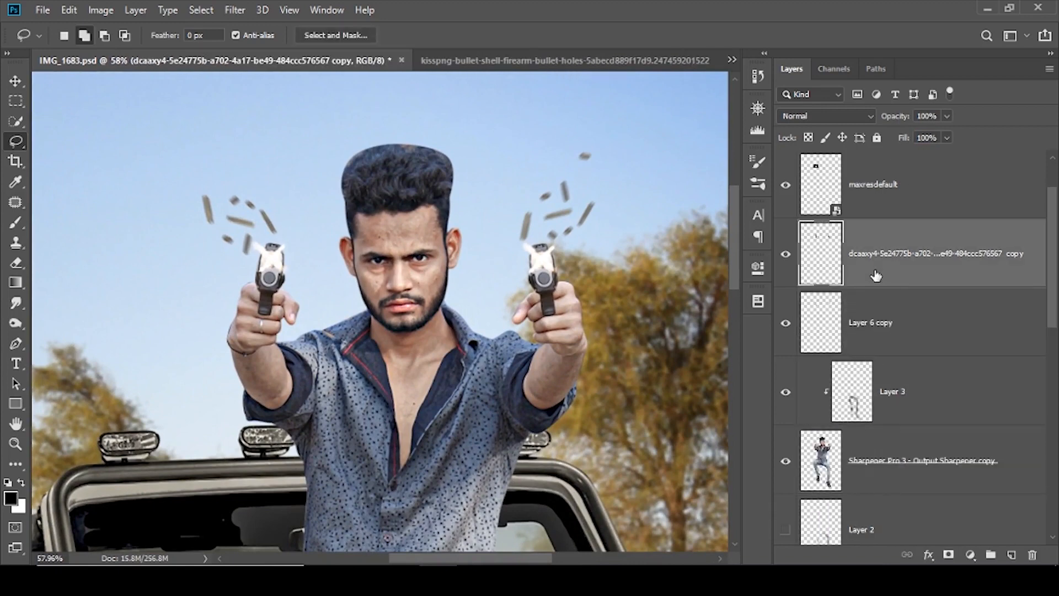
- Merge the two muzzle flash layers and set the merged layer's blend mode to Screen
click(872, 207)
scroll(873, 207, up, 1)
shift+click(874, 204)
key(ctrl+e)
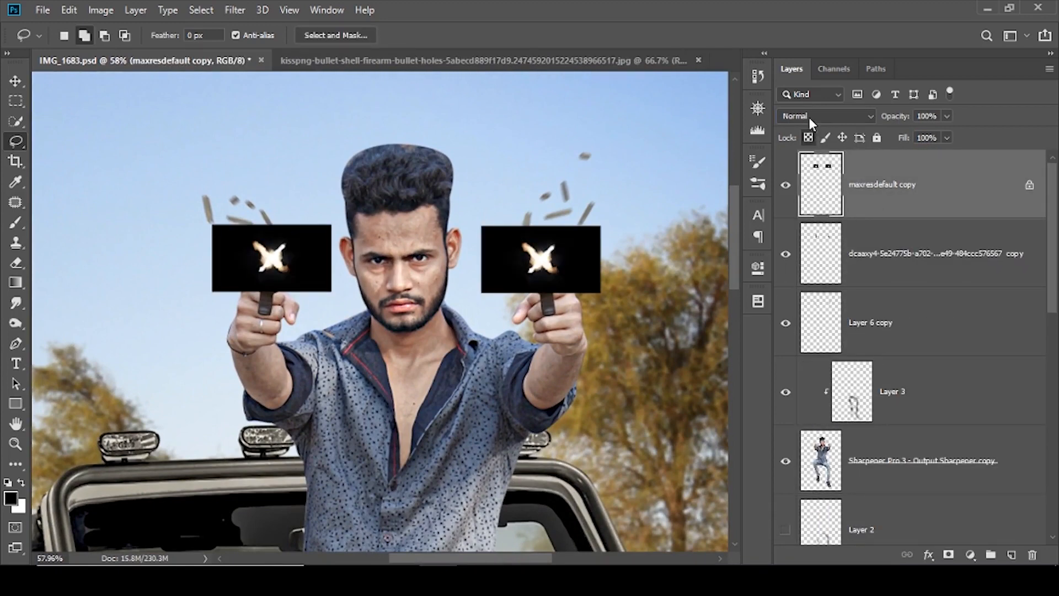
click(808, 117)
click(799, 201)
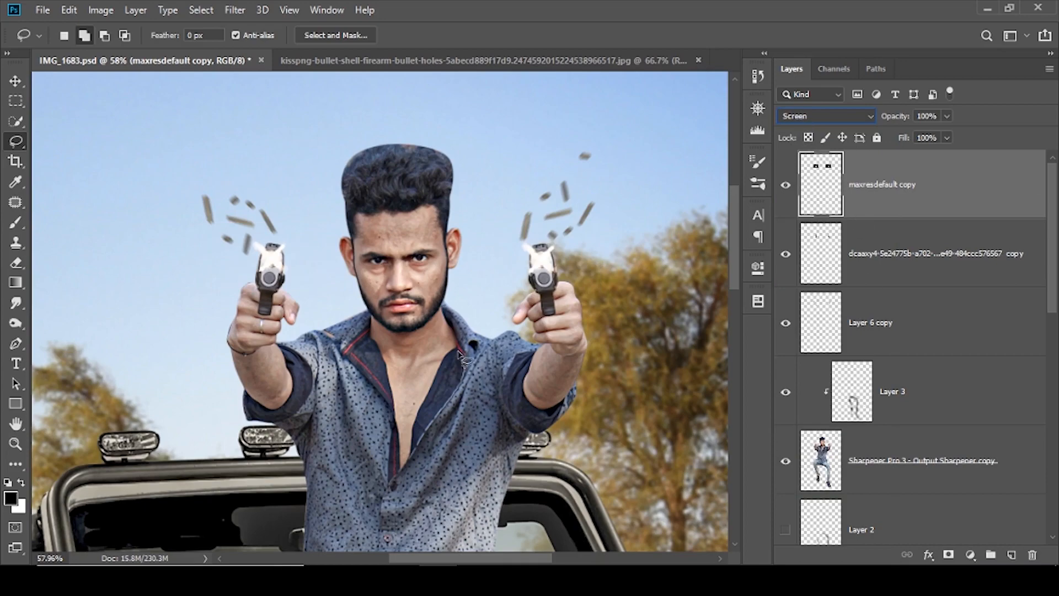
- Add a new layer above the pistols and set up a white smoke brush with 55% opacity and 25% flow
click(892, 274)
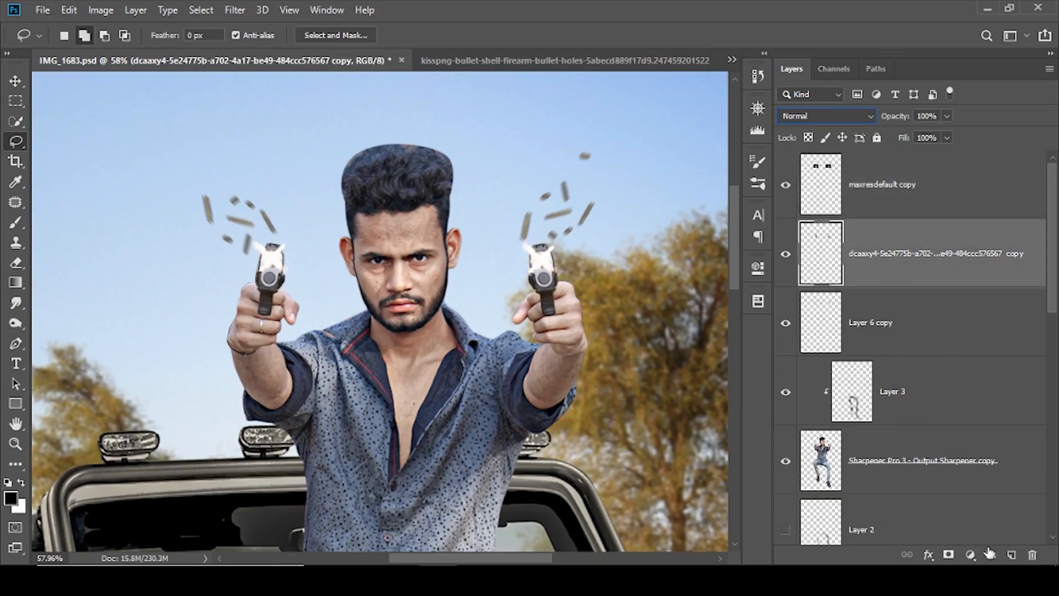
click(1011, 555)
click(15, 222)
key(x)
mouse_move(191, 279)
mouse_down()
mouse_move(297, 222)
mouse_move(322, 330)
mouse_up()
scroll(321, 330, up, 4)
right_click(359, 338)
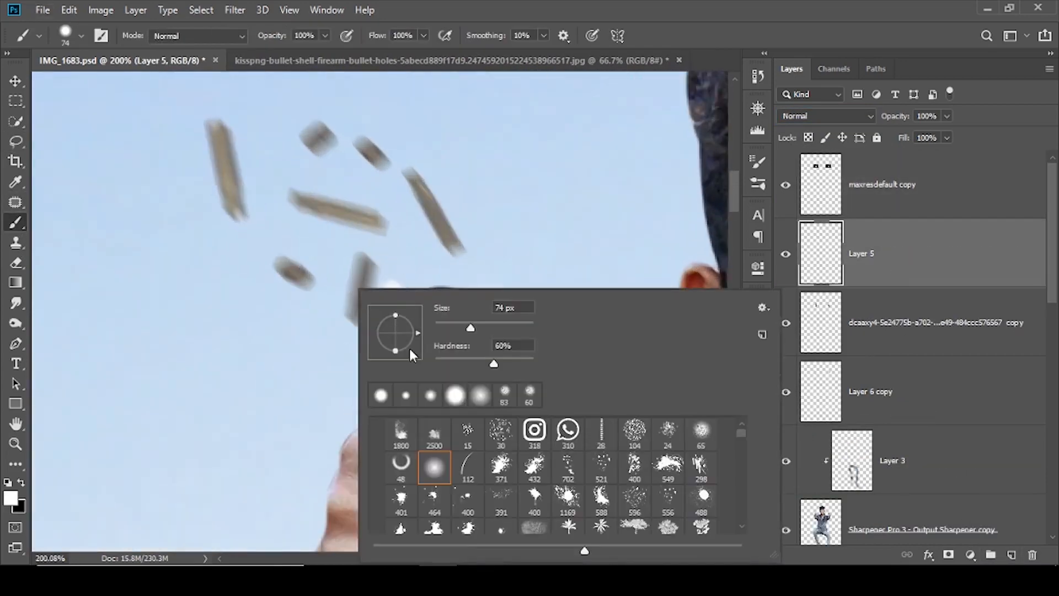
drag(265, 36, 233, 39)
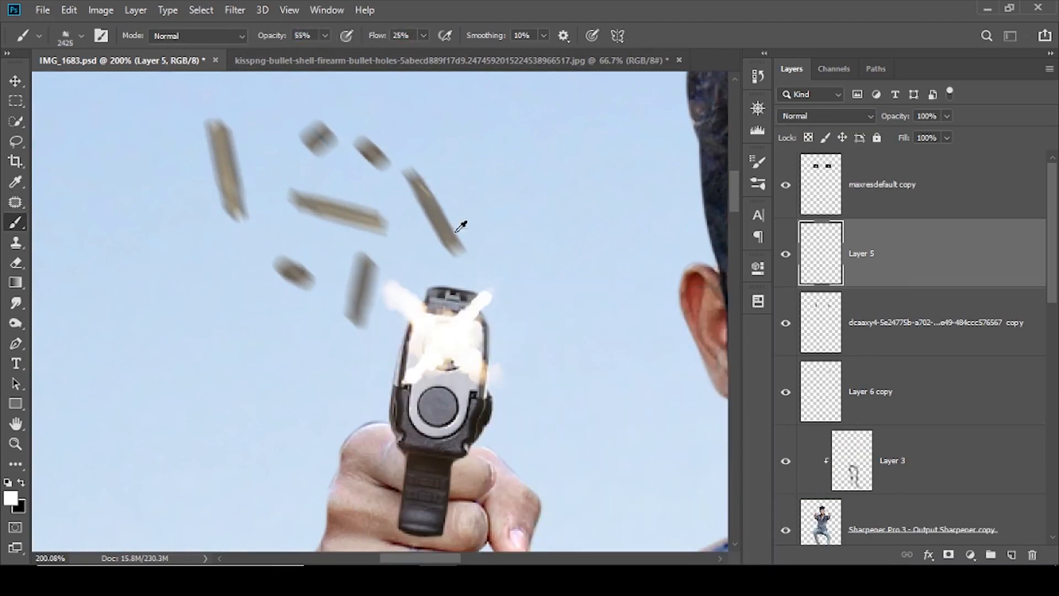
- Paint faint white smoke above both pistols with the brush at size 130, and save the document
scroll(396, 251, down, 11)
mouse_move(381, 254)
mouse_down()
mouse_move(314, 232)
mouse_move(350, 251)
mouse_up()
scroll(319, 226, up, 4)
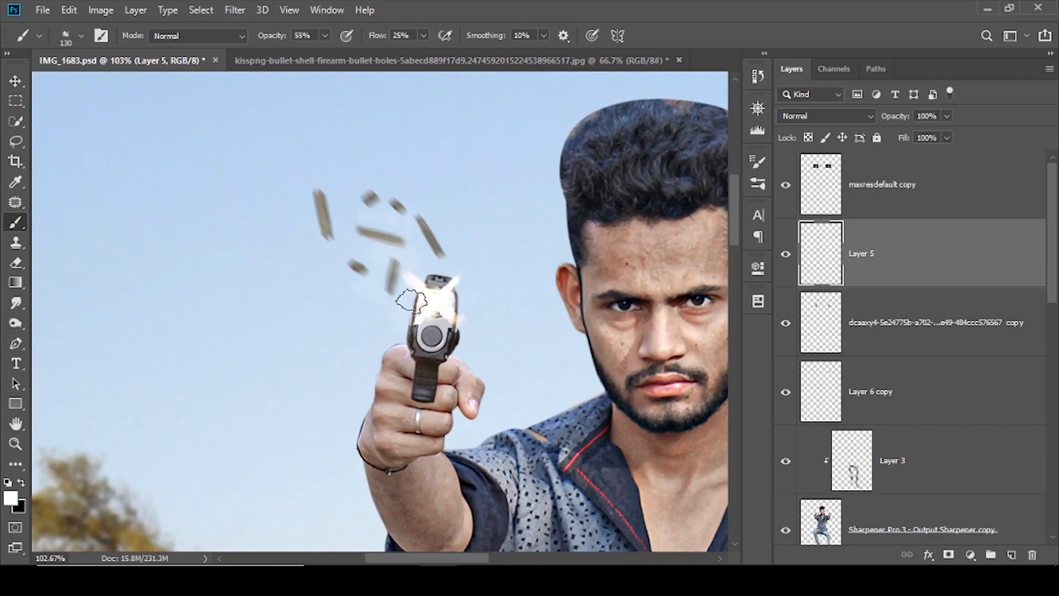
drag(411, 241, 46, 278)
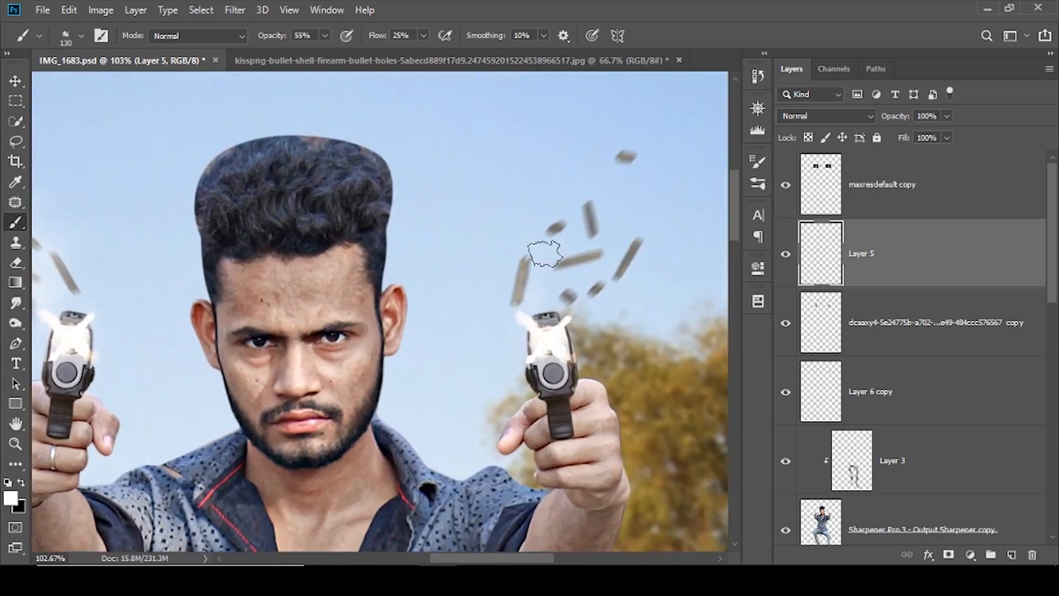
scroll(544, 342, down, 10)
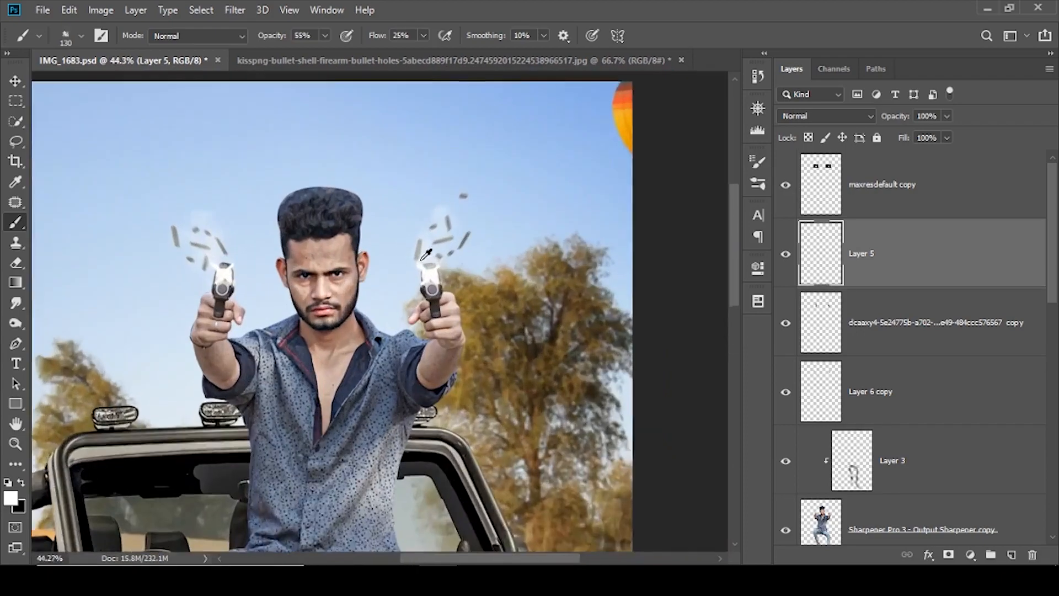
scroll(422, 219, up, 1)
key(ctrl+s)
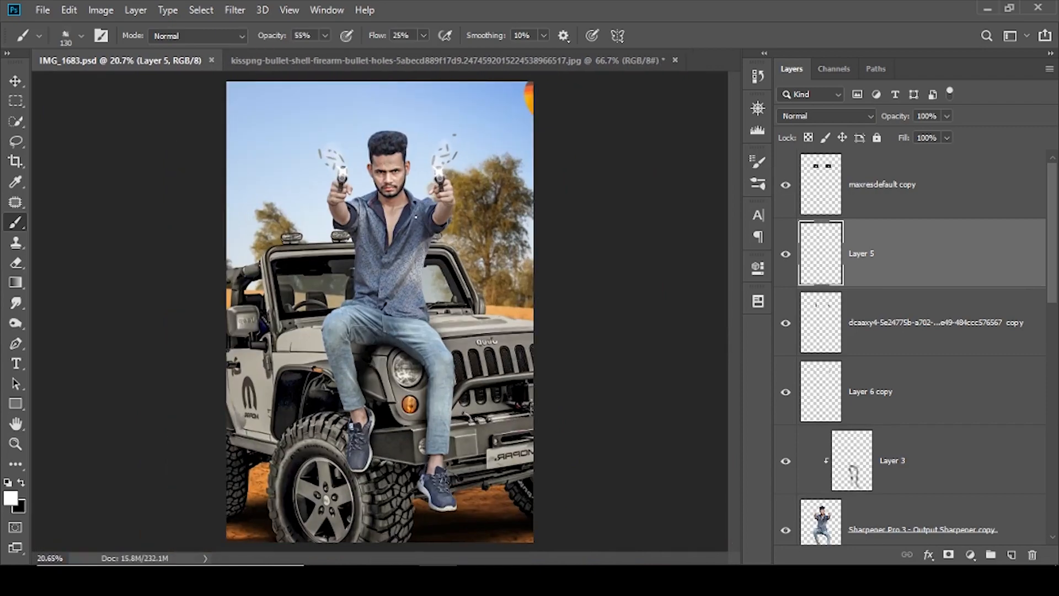
- Erase the surplus bullet casings above both pistols on Layer 6 copy, leaving only a few beside each gun
click(786, 324)
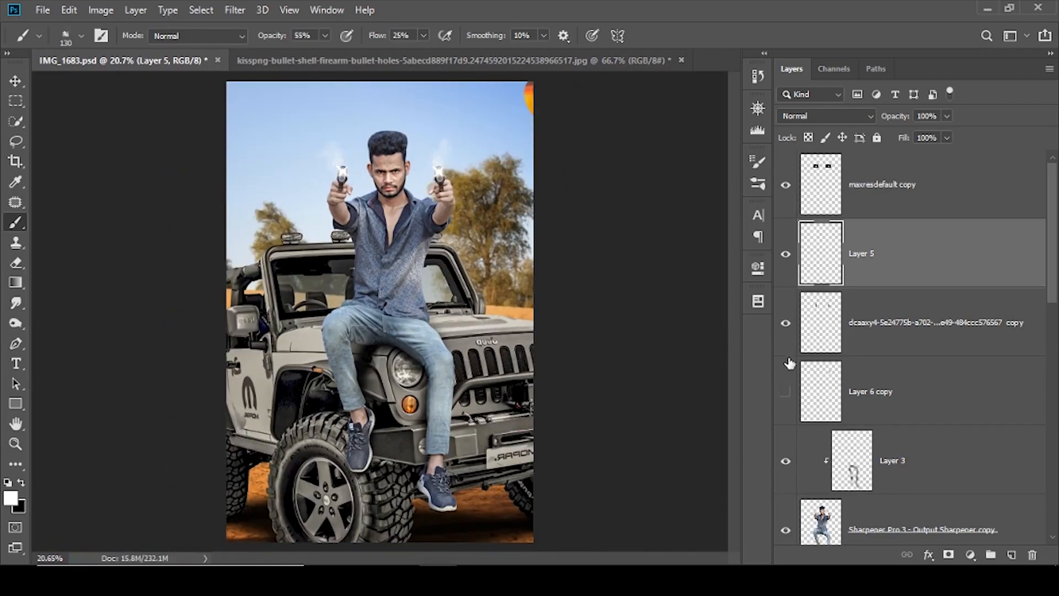
click(785, 391)
click(861, 394)
scroll(433, 276, up, 10)
key(e)
scroll(226, 226, up, 8)
drag(221, 211, 234, 261)
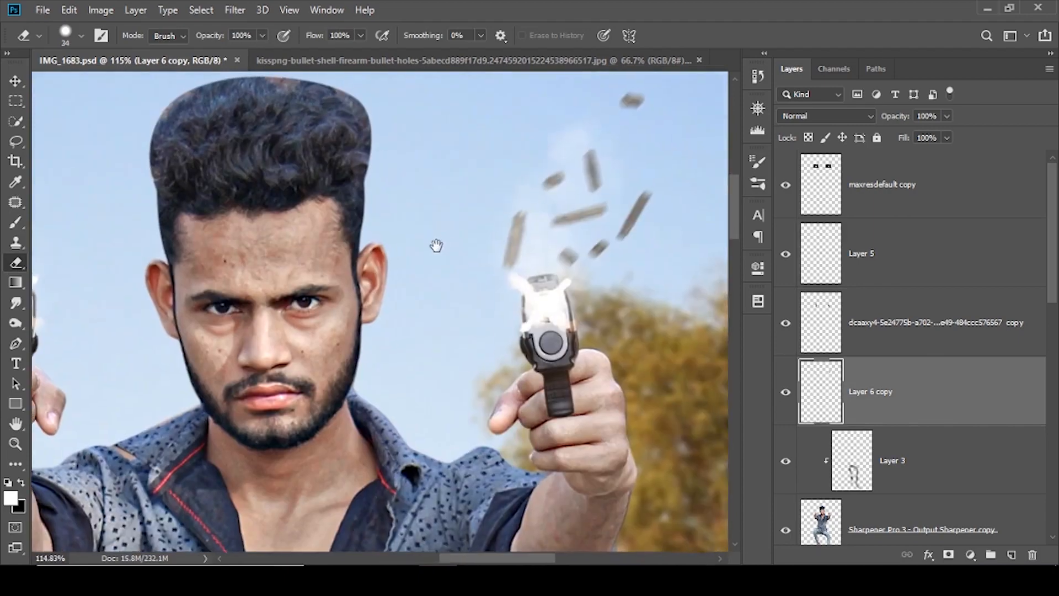
scroll(432, 241, right, 1)
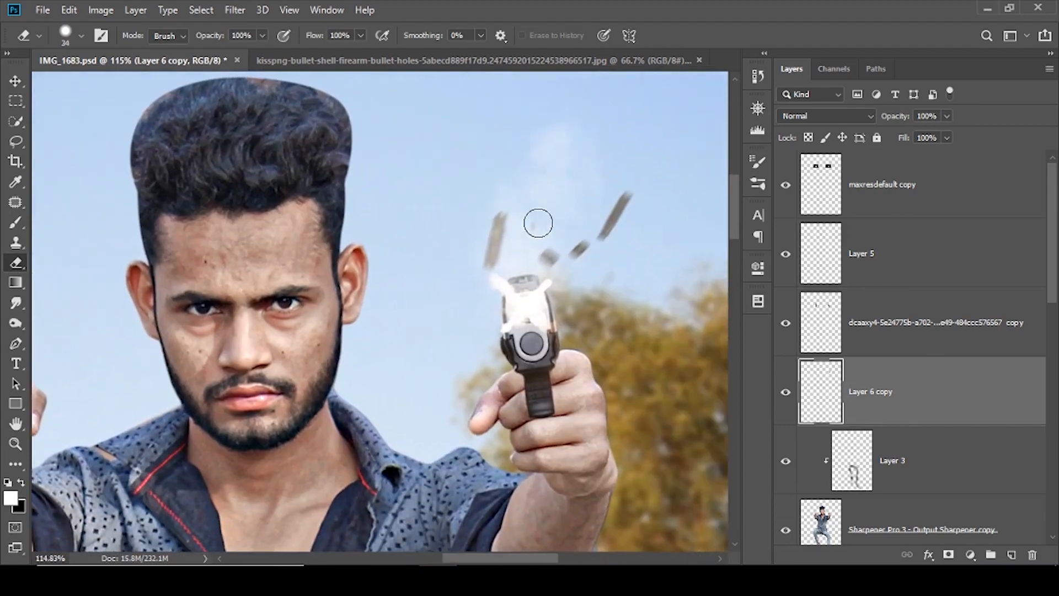
scroll(538, 223, down, 10)
scroll(417, 147, up, 5)
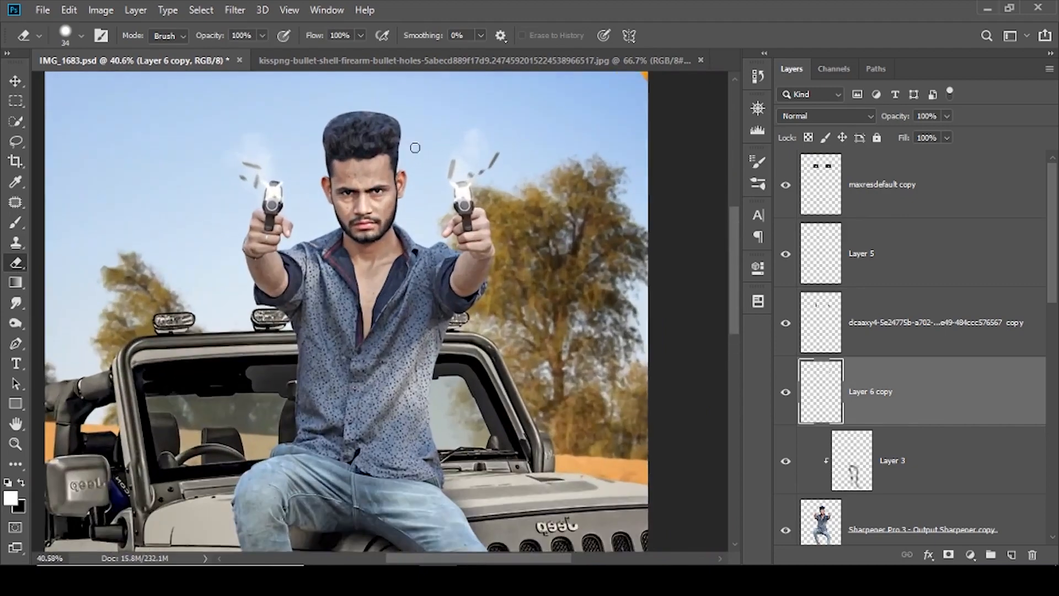
scroll(512, 217, up, 1)
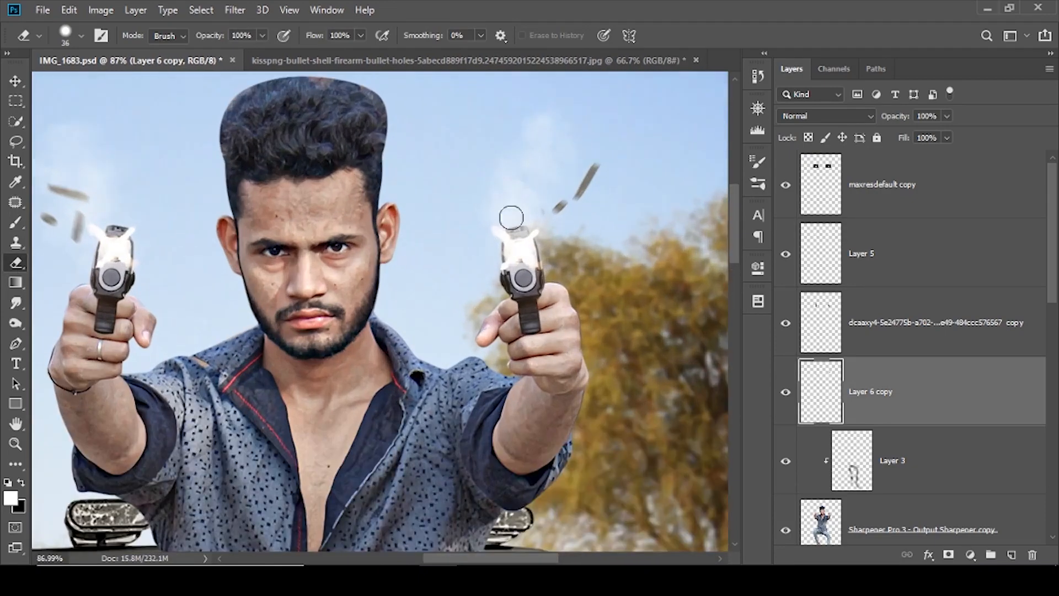
- Lasso the remaining casings beside each pistol, move them into the smoke above the muzzles, and clear the selection
key(l)
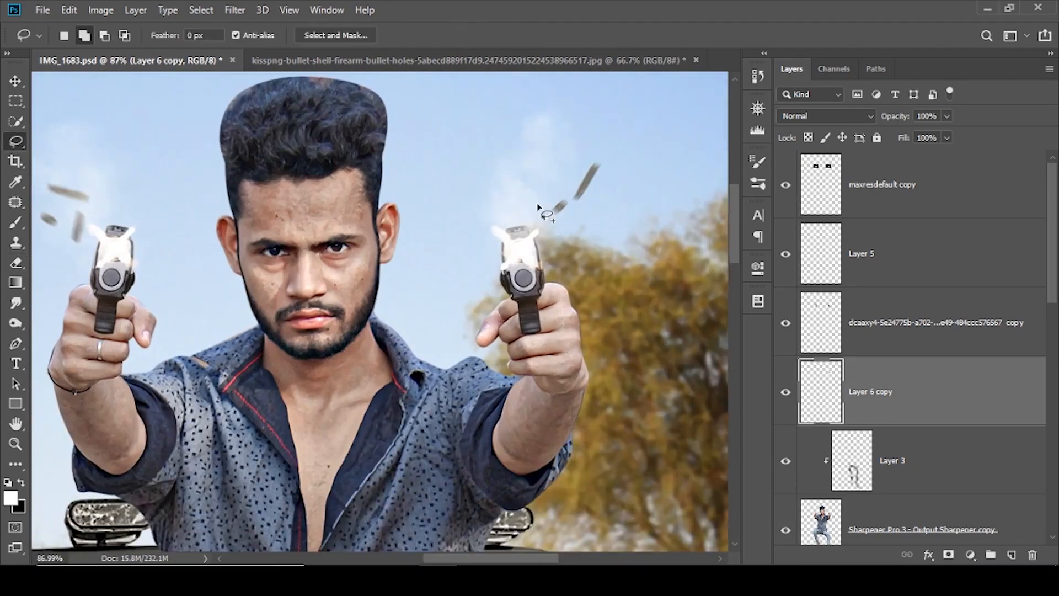
drag(280, 194, 476, 241)
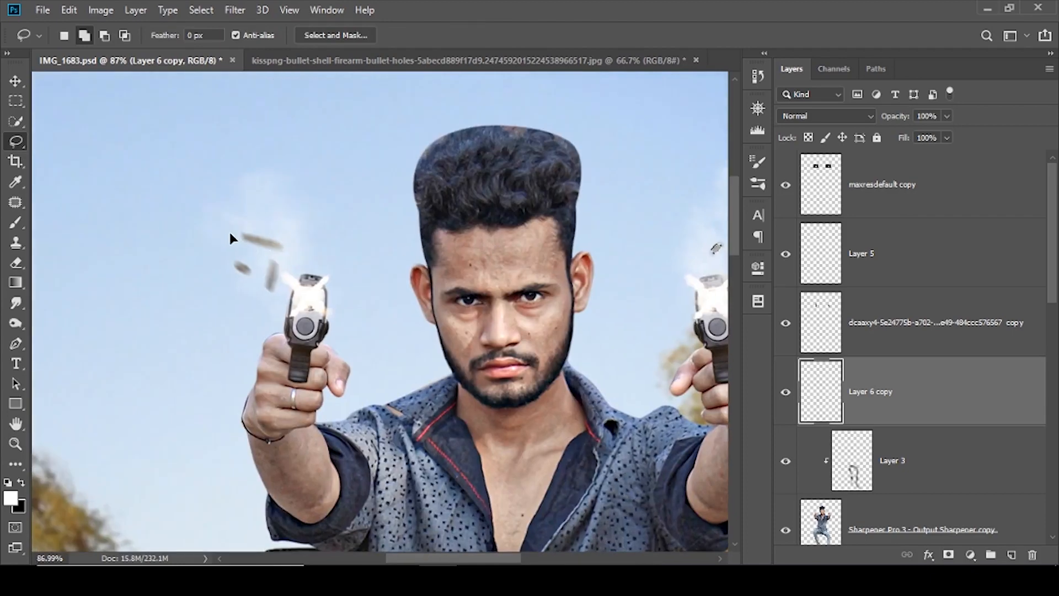
drag(239, 215, 227, 226)
drag(267, 245, 282, 230)
key(ctrl+d)
scroll(379, 245, down, 7)
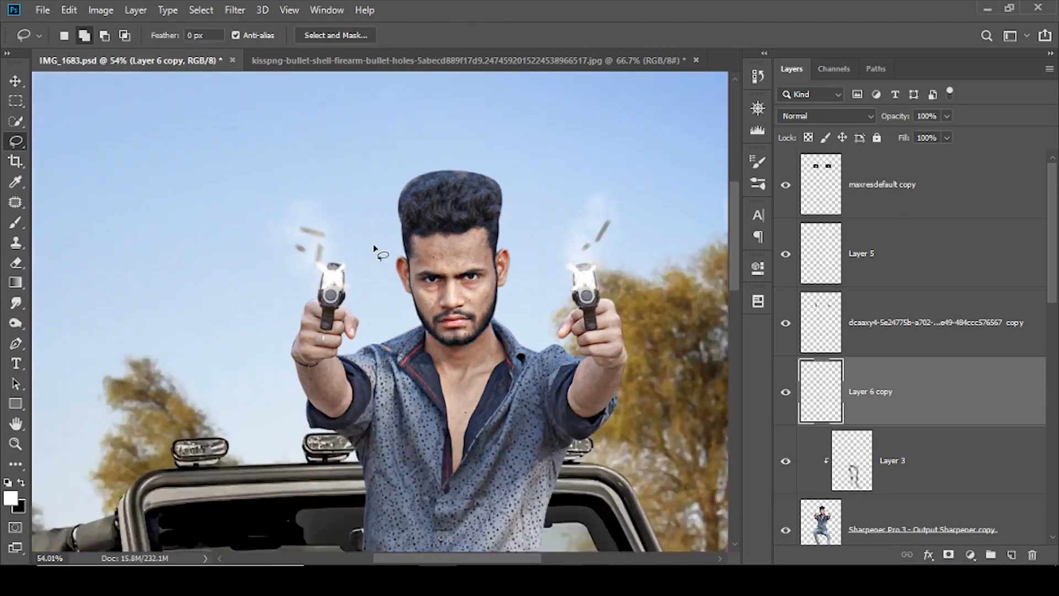
scroll(405, 241, down, 1)
scroll(875, 464, down, 6)
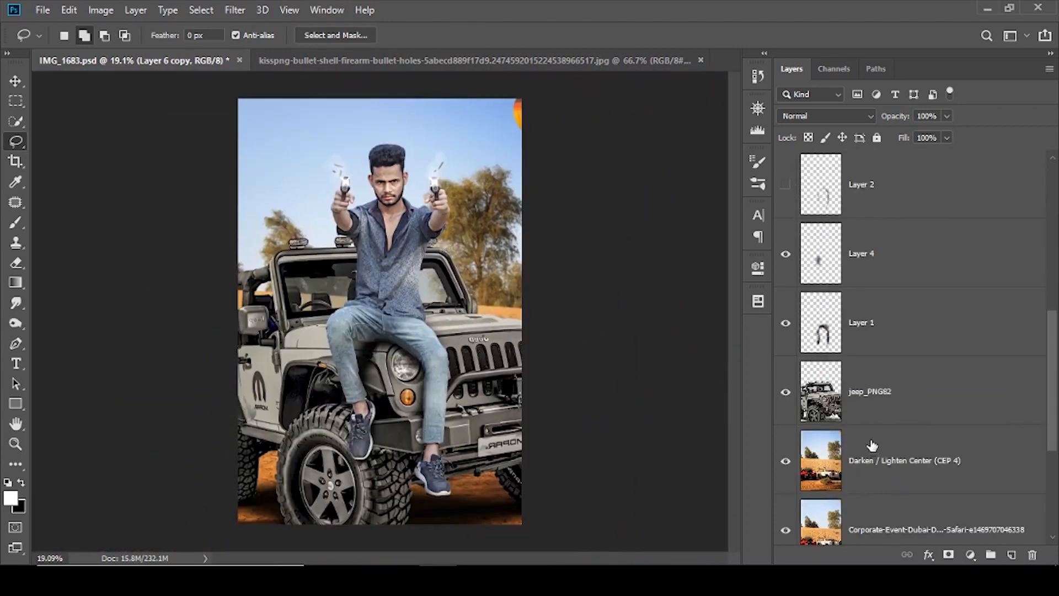
- Open the Darken / Lighten Center background layer in the Camera Raw filter and set the yellows' saturation to -64
click(872, 417)
click(855, 442)
click(235, 10)
click(260, 105)
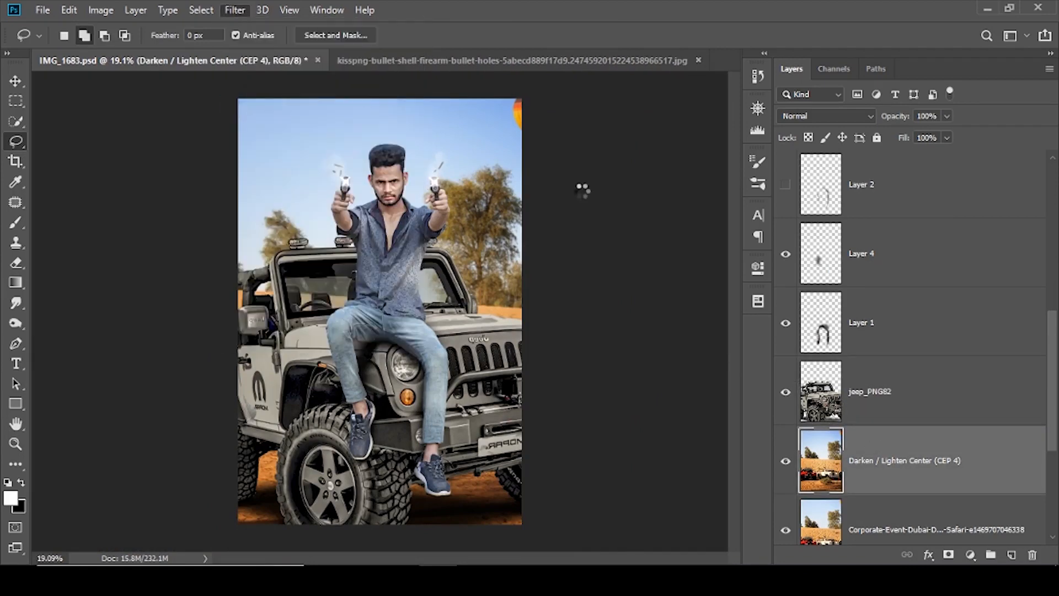
key(ctrl+alt+4)
click(870, 318)
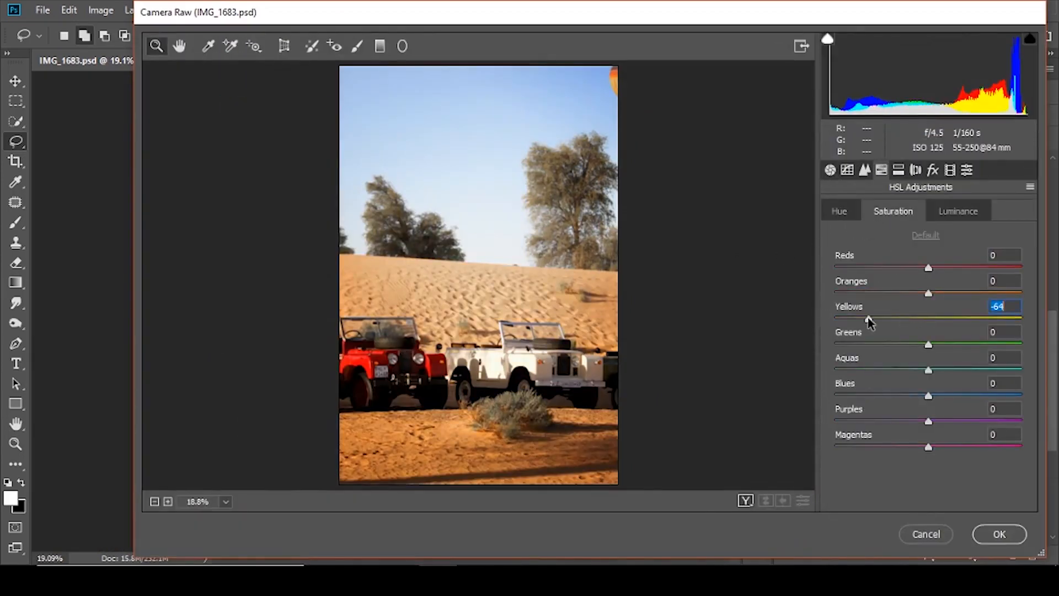
- Split-tone the background's highlights with hue 96 and saturation 36, and apply the Camera Raw filter
click(916, 170)
click(885, 232)
click(902, 257)
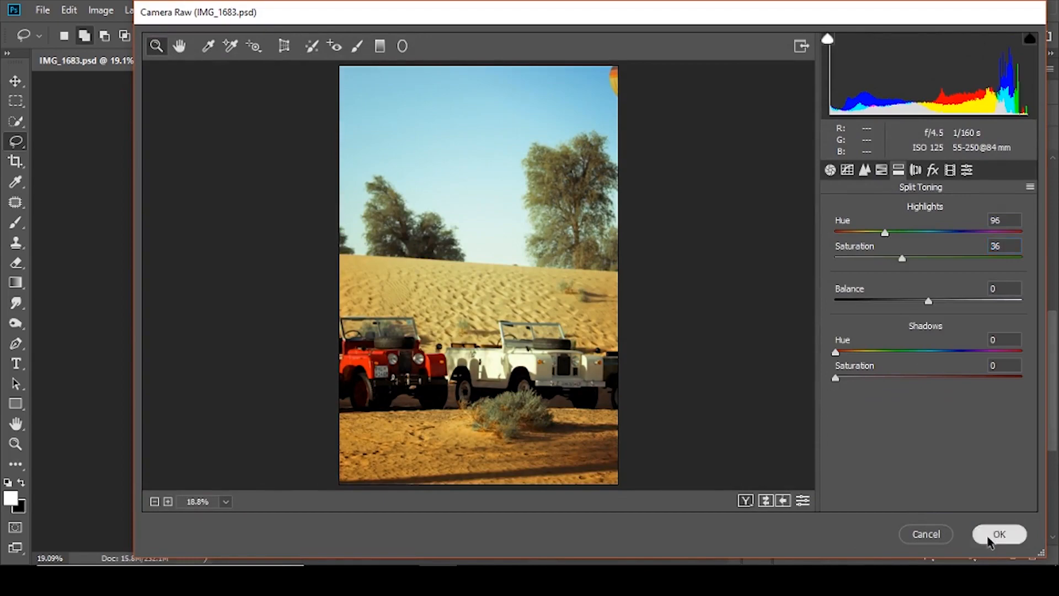
click(996, 536)
- Open the jeep_PNG82 layer in the Camera Raw filter and set its whites to +14
click(883, 395)
click(235, 10)
click(265, 104)
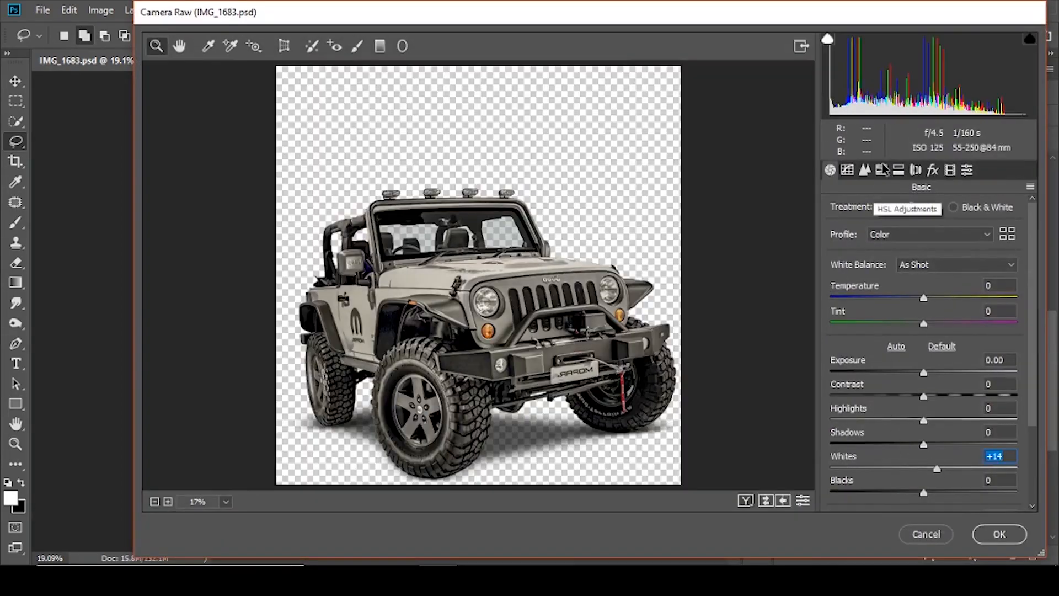
click(916, 170)
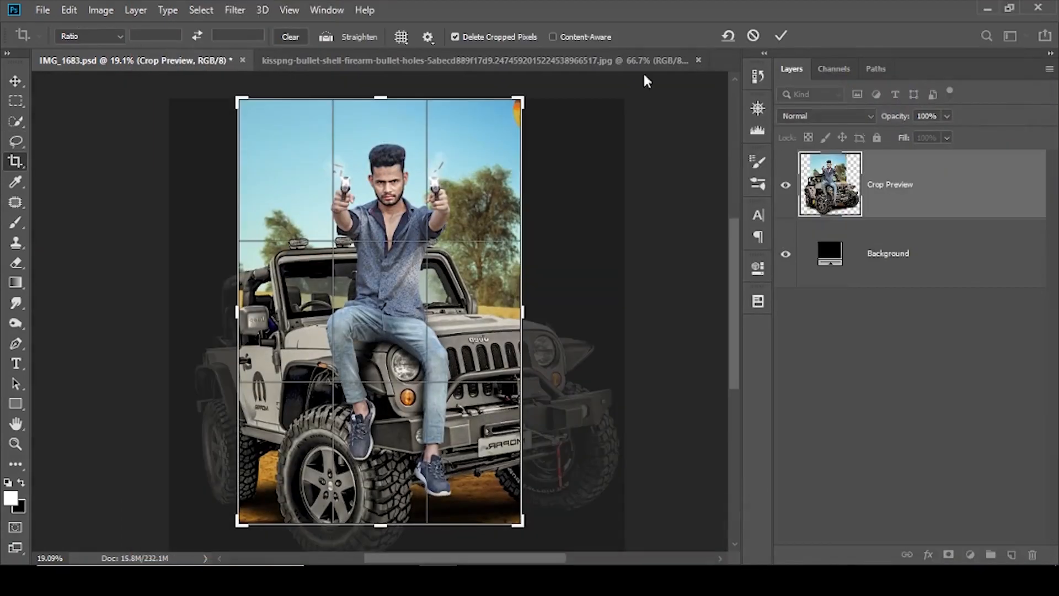
- Crop off the layer pixels outside the canvas and group Layer 2, Layer 4 and Layer 1
click(778, 36)
scroll(896, 446, down, 4)
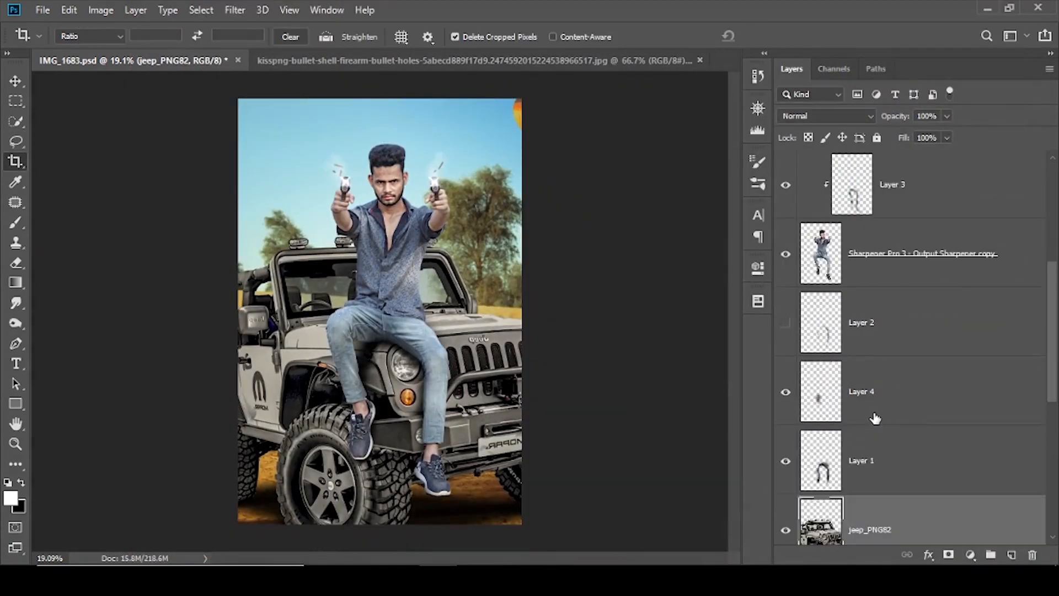
click(865, 382)
click(893, 337)
shift+click(879, 454)
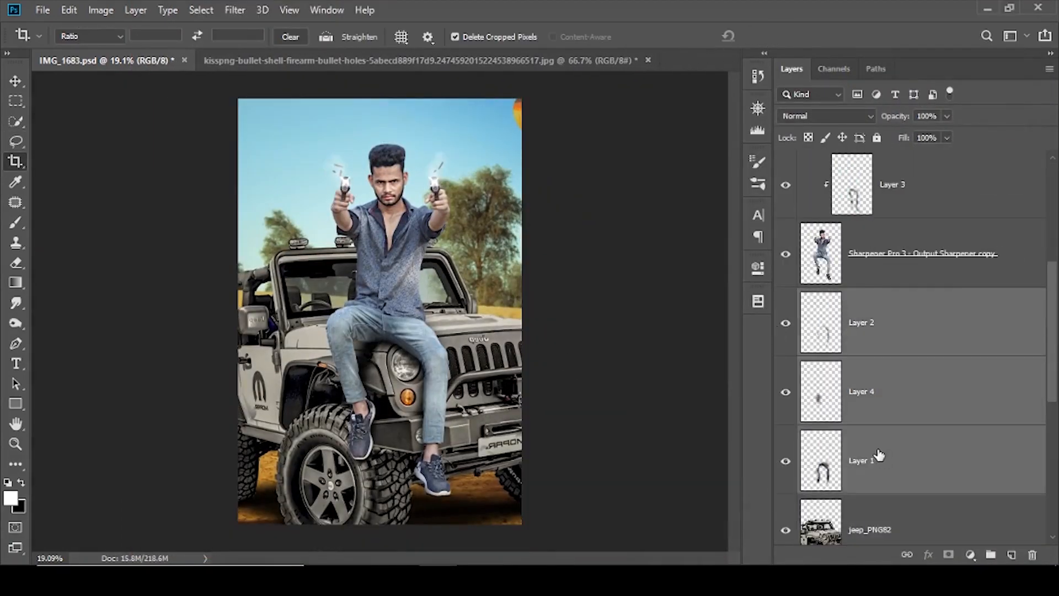
key(ctrl+g)
- Darken the jeep layer's edges with a Camera Raw vignette of amount -56, midpoint 21, roundness +30 and feather 100
click(877, 342)
click(234, 10)
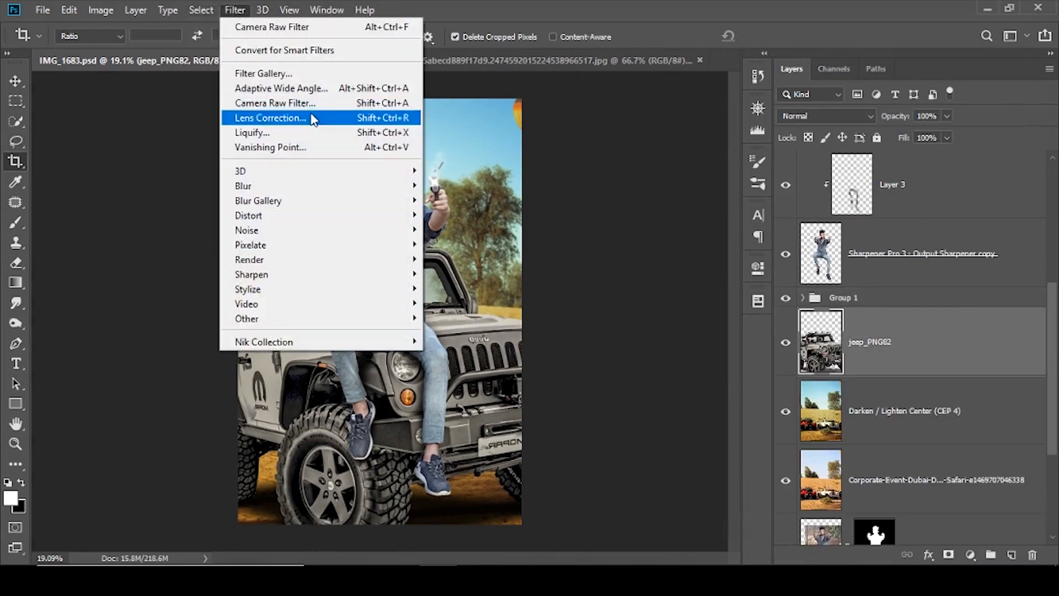
click(259, 113)
click(933, 170)
drag(928, 371, 846, 371)
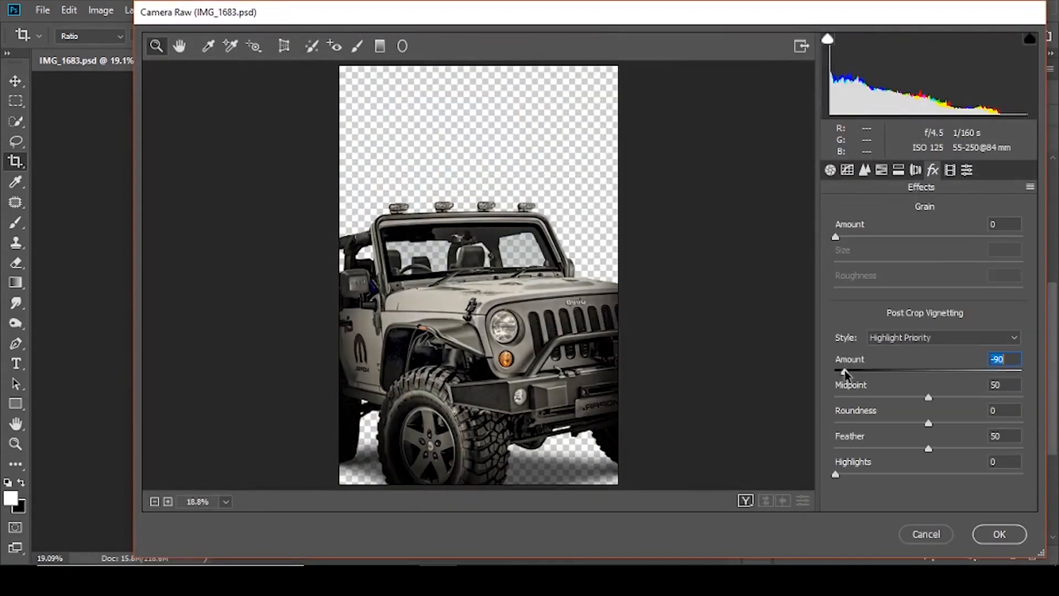
drag(929, 397, 863, 397)
drag(929, 423, 957, 423)
drag(928, 448, 997, 448)
drag(845, 372, 876, 371)
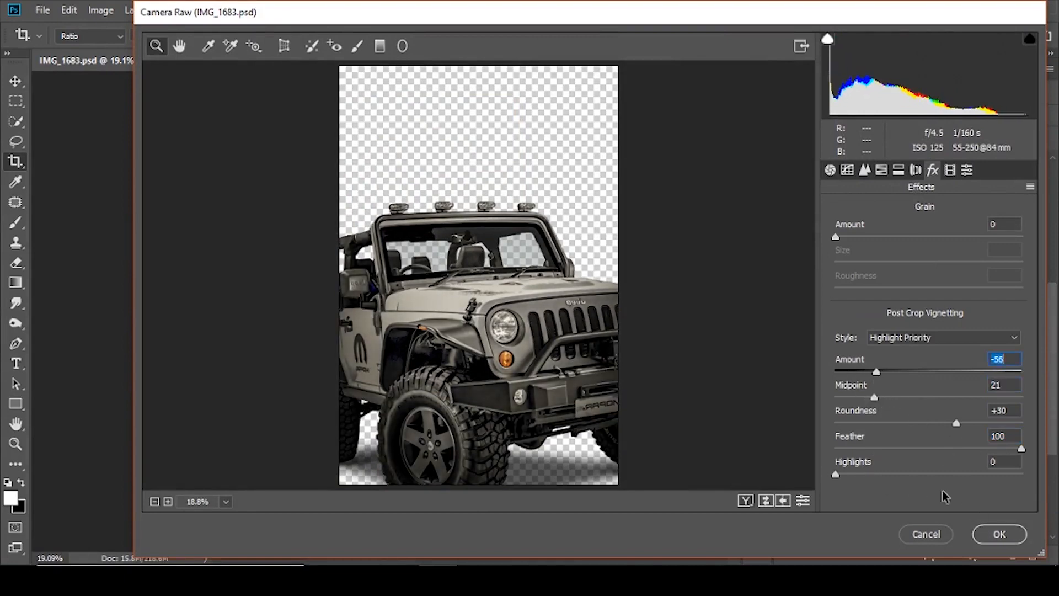
click(988, 540)
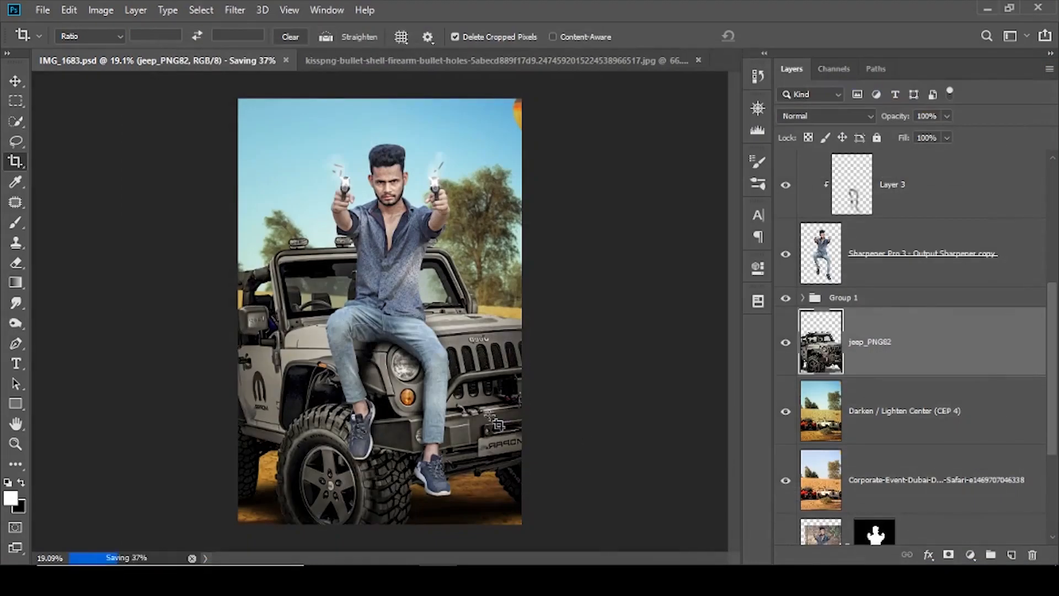
- Add a new empty layer at the very top of the layer stack, above maxresdefault copy
scroll(855, 271, up, 1)
click(885, 338)
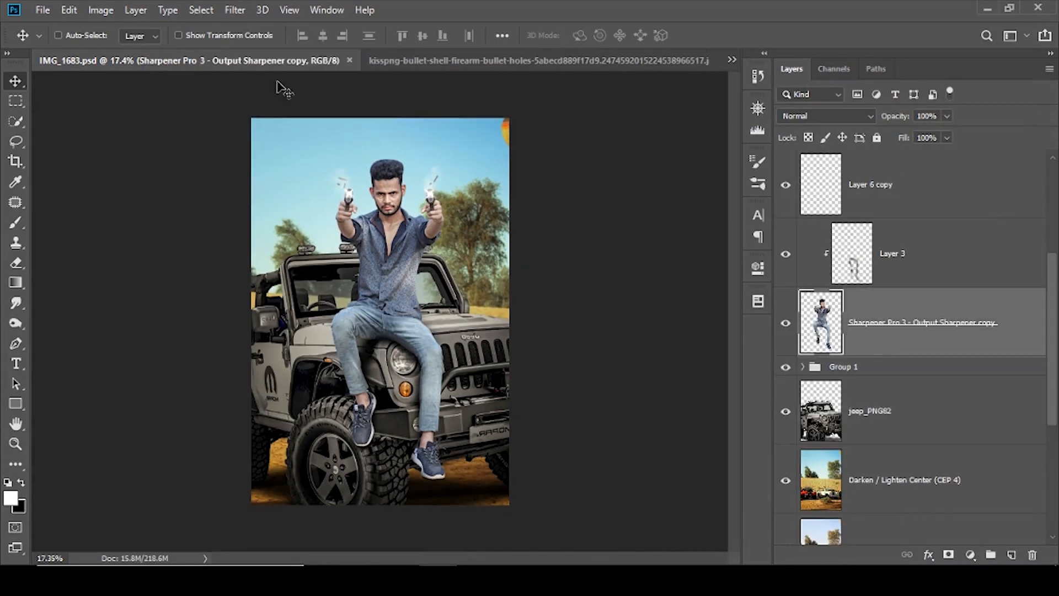
scroll(860, 375, up, 3)
click(853, 196)
click(1012, 555)
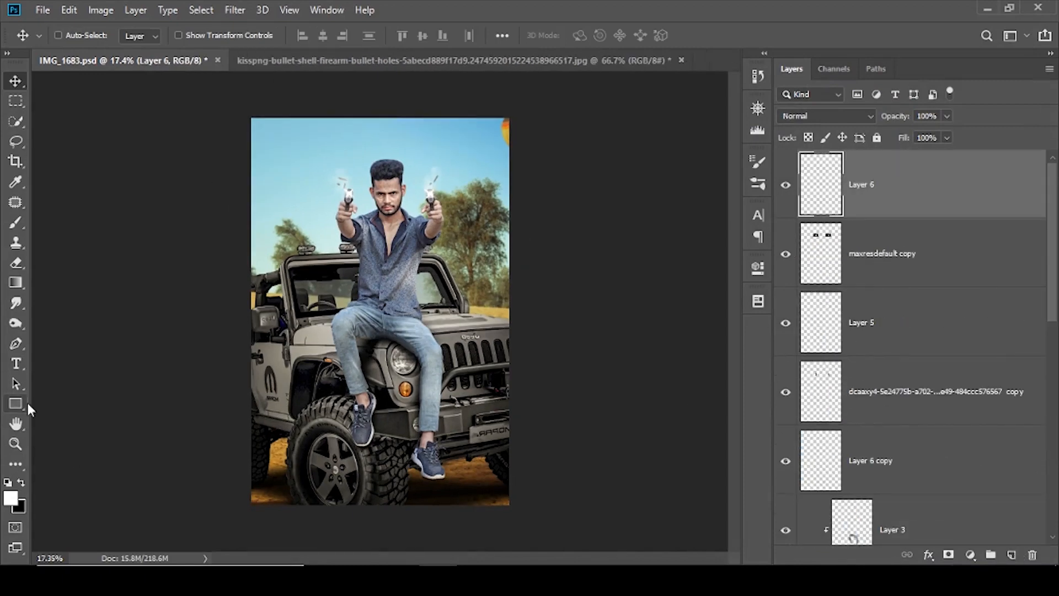
- Set the foreground colour to a fully saturated, bright orange-yellow
alt+click(278, 456)
click(21, 482)
click(10, 498)
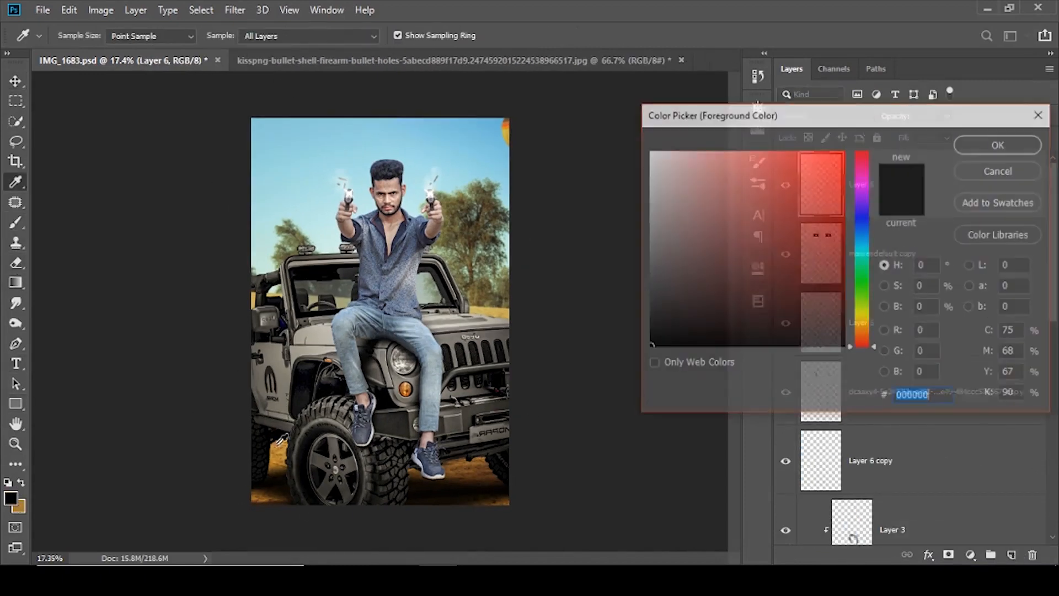
click(864, 321)
click(843, 154)
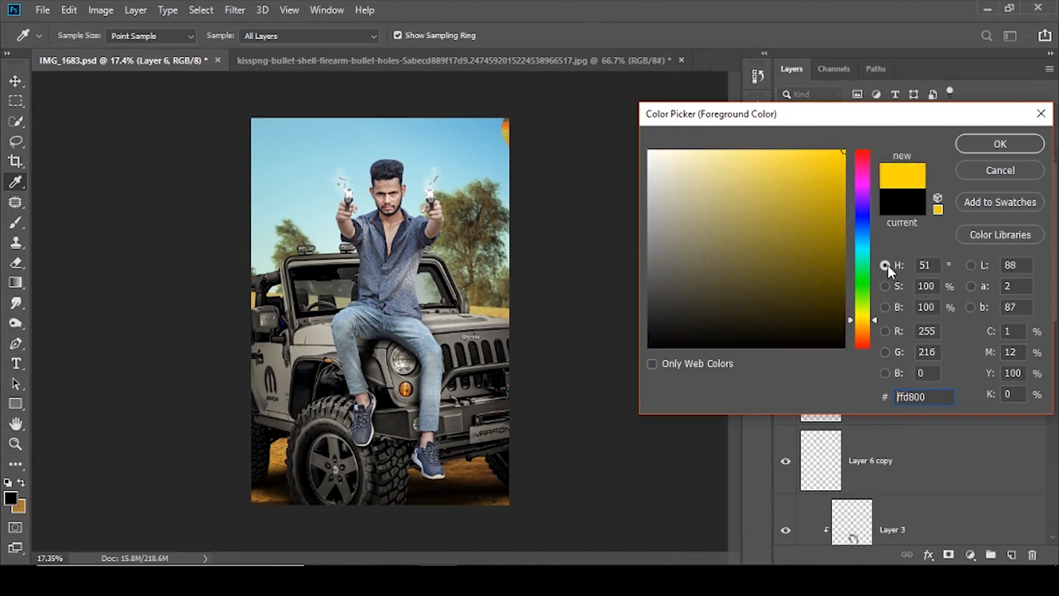
drag(863, 320, 864, 325)
key(Return)
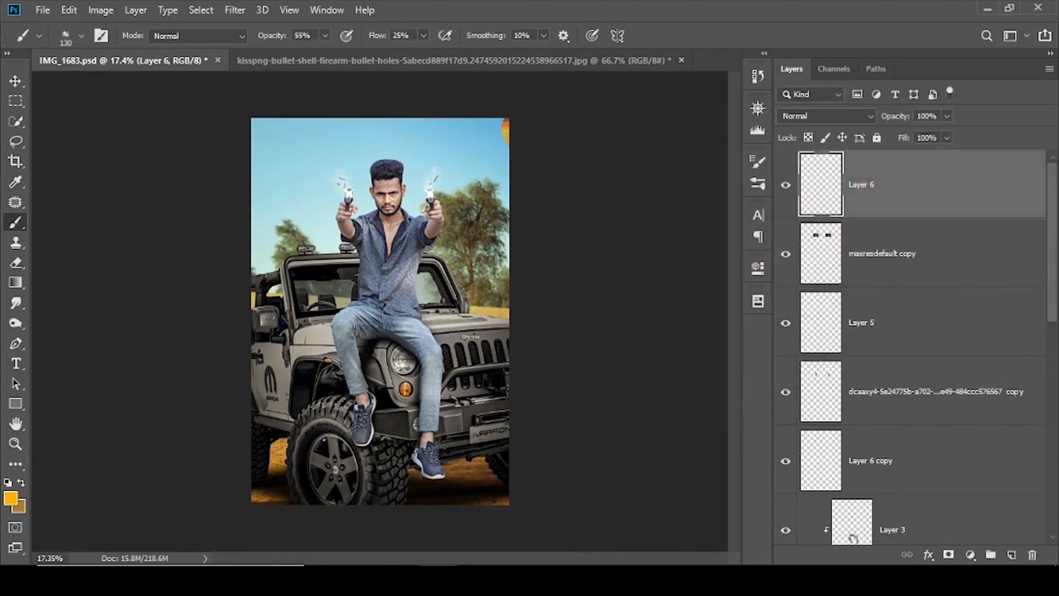
- Paint an orange haze over the jeep's wheels and ground with the brush at size 914, and enlarge it across the lower image
drag(278, 477, 398, 468)
mouse_move(239, 472)
mouse_down()
mouse_move(255, 425)
mouse_move(501, 520)
mouse_move(486, 397)
mouse_up()
key(ctrl+t)
drag(510, 305, 693, 164)
drag(505, 336, 385, 418)
key(Return)
- Clip a Hue/Saturation adjustment to the orange haze layer, reduce its saturation, and save the document
click(969, 554)
click(968, 408)
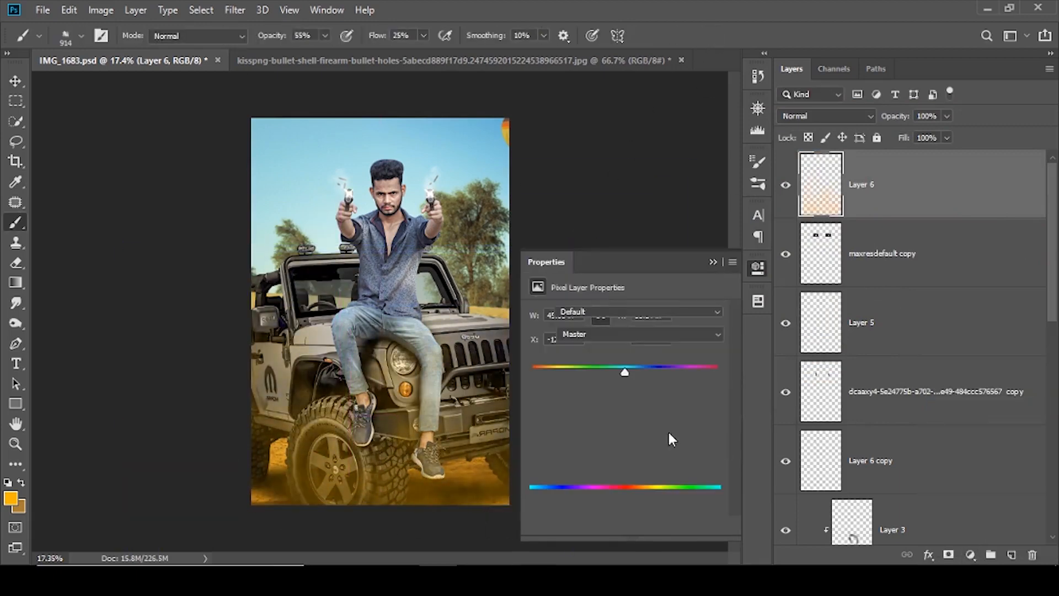
key(ctrl+alt+g)
drag(625, 402, 560, 400)
click(715, 262)
key(ctrl+s)
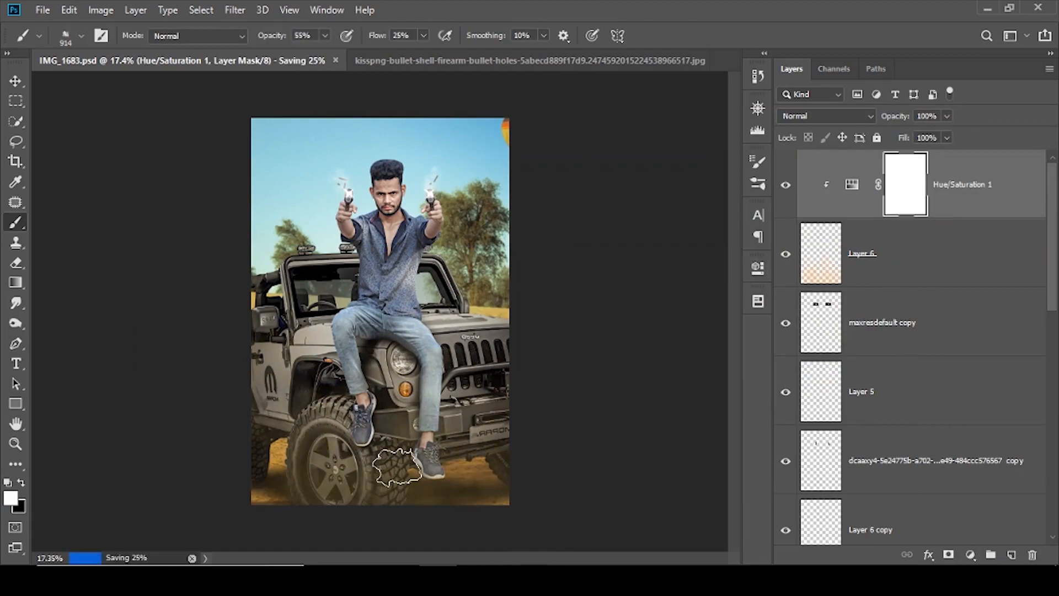
- Switch to the Chrome browser and search Google Images for "dust particle png"
click(433, 574)
click(246, 12)
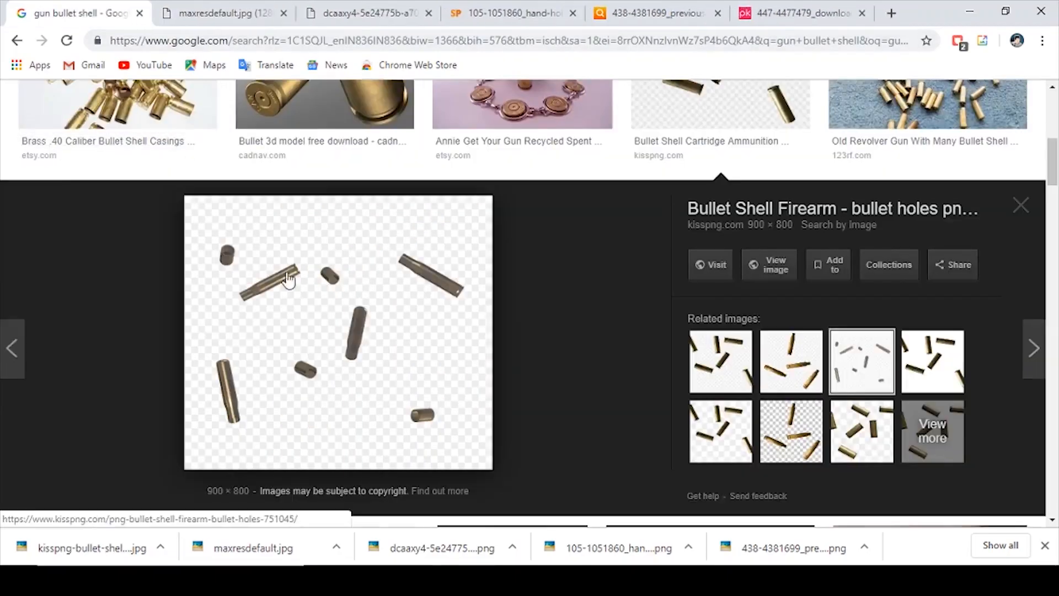
key(Escape)
drag(231, 113, 64, 130)
text(dust partica)
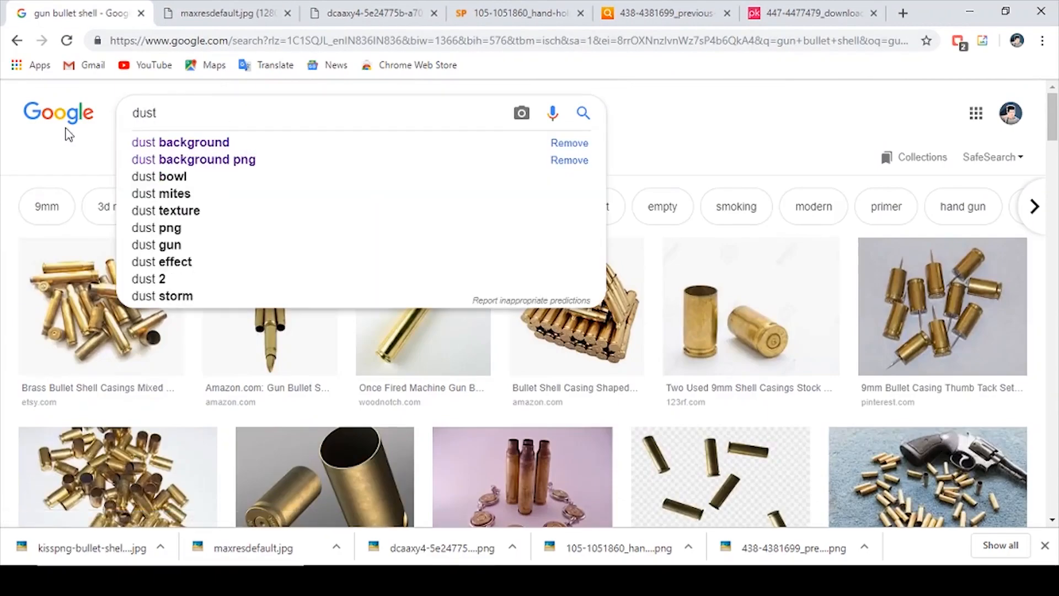
key(Down)
key(Down)
key(Return)
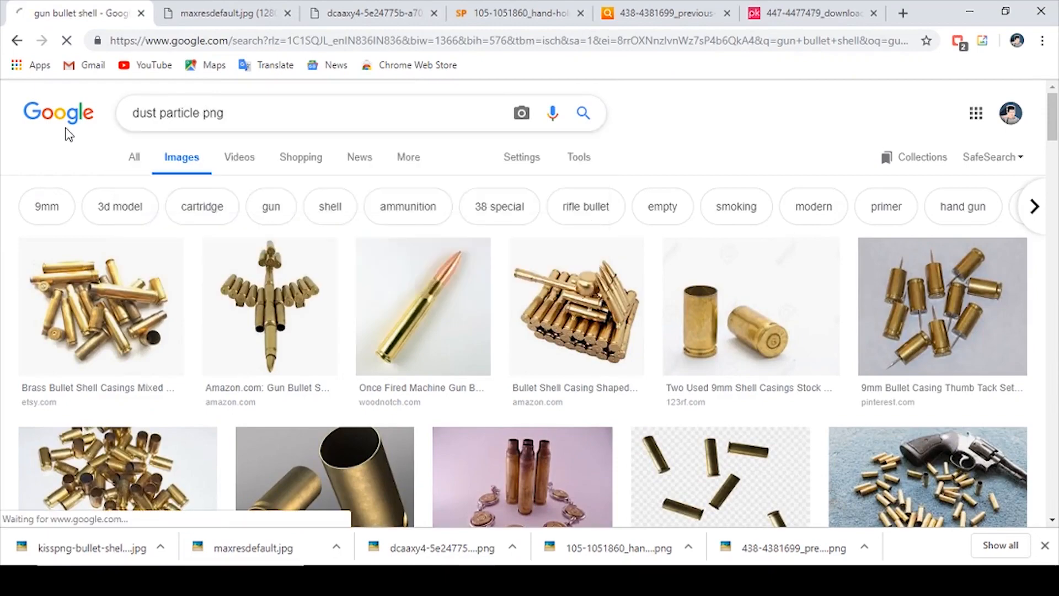
- Browse the dust particle images and download the white powder explosion on a black background from freepik.com
scroll(380, 378, down, 1)
scroll(880, 442, down, 10)
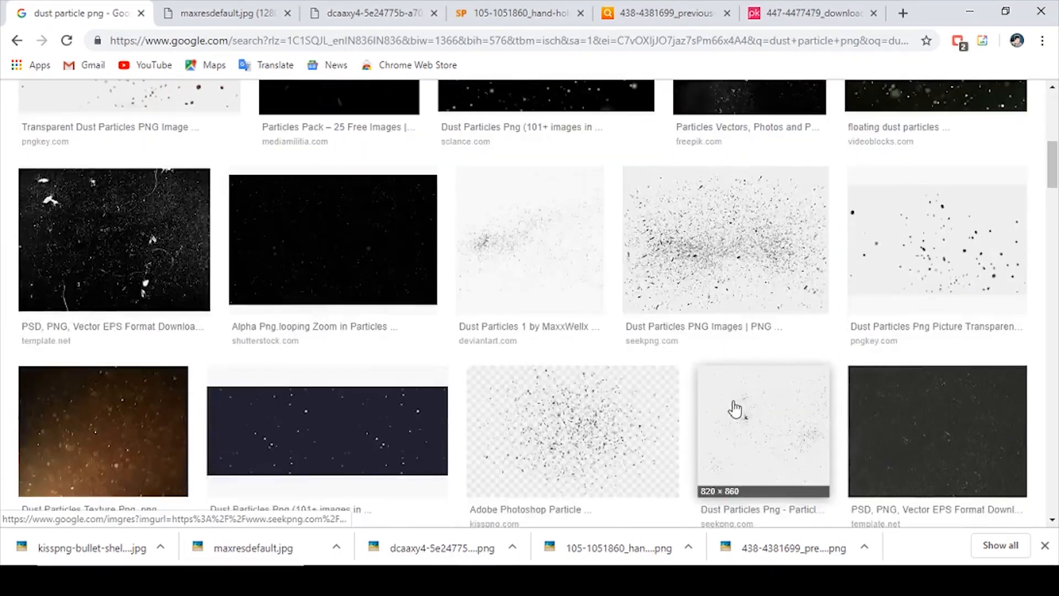
scroll(649, 383, down, 15)
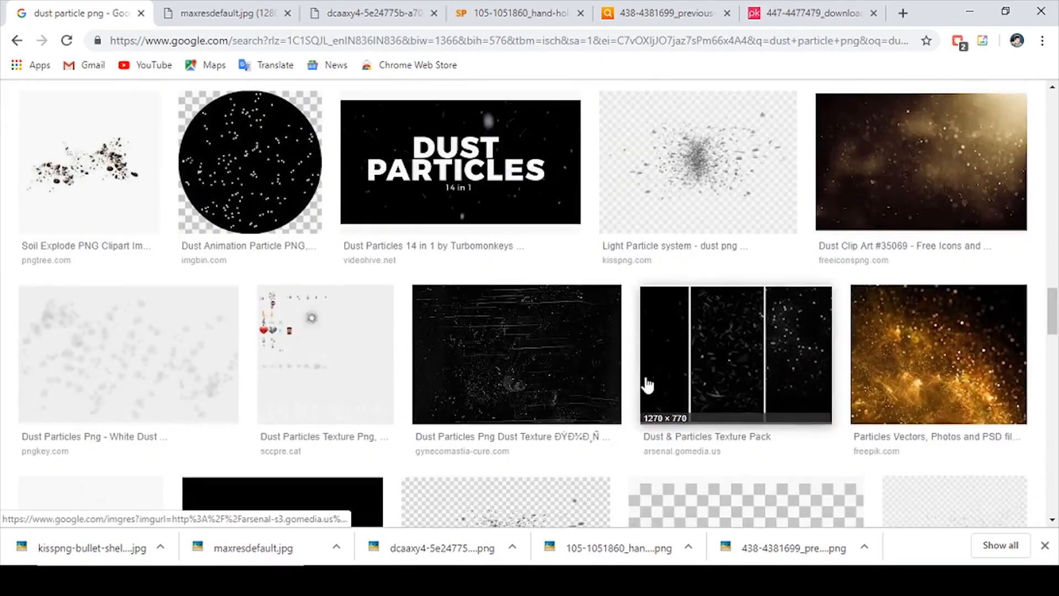
scroll(648, 384, up, 20)
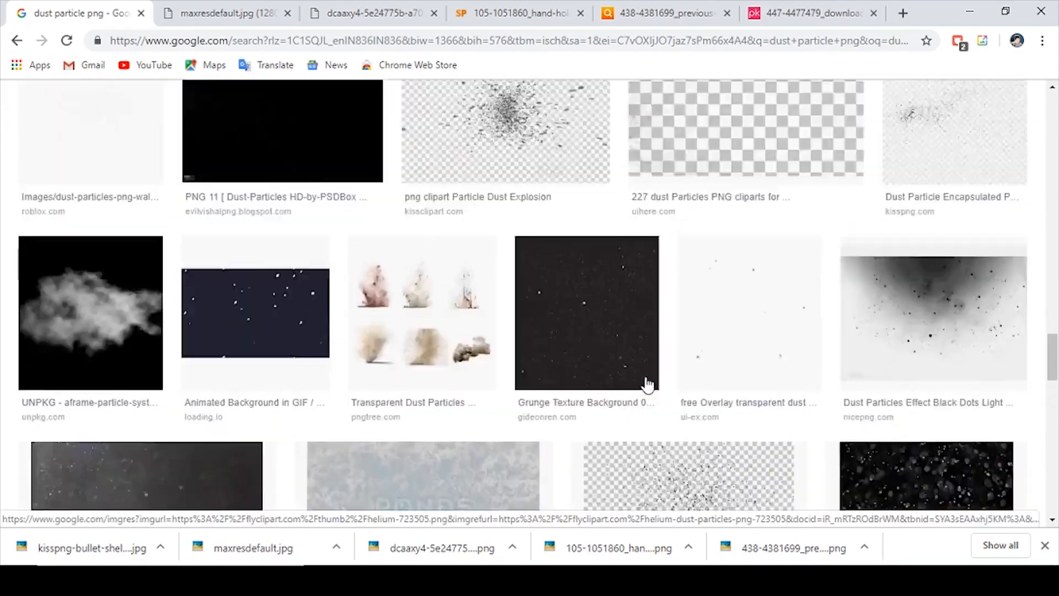
scroll(648, 385, up, 5)
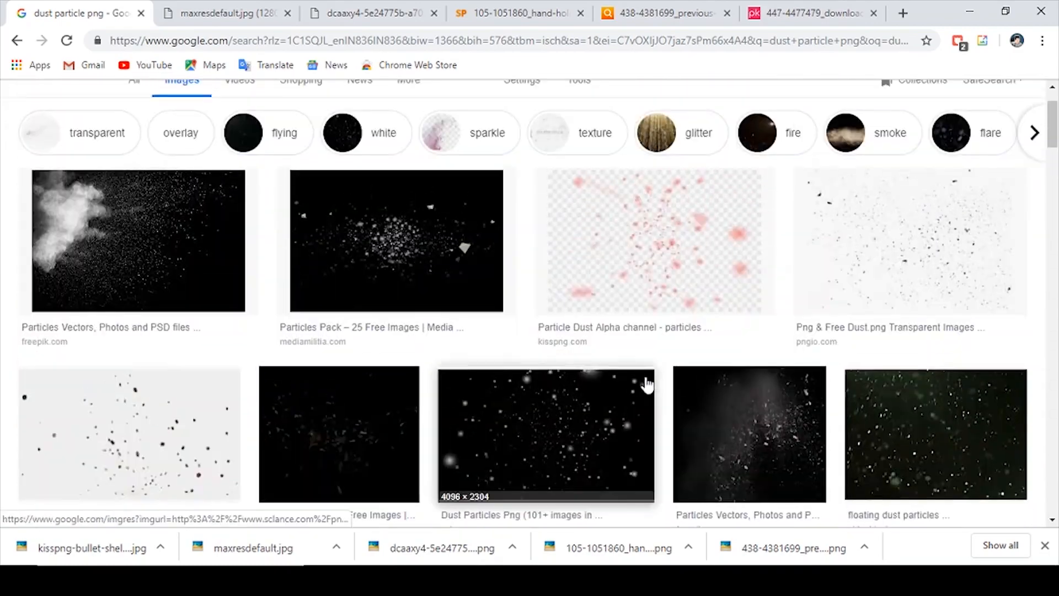
click(237, 283)
click(778, 278)
right_click(517, 269)
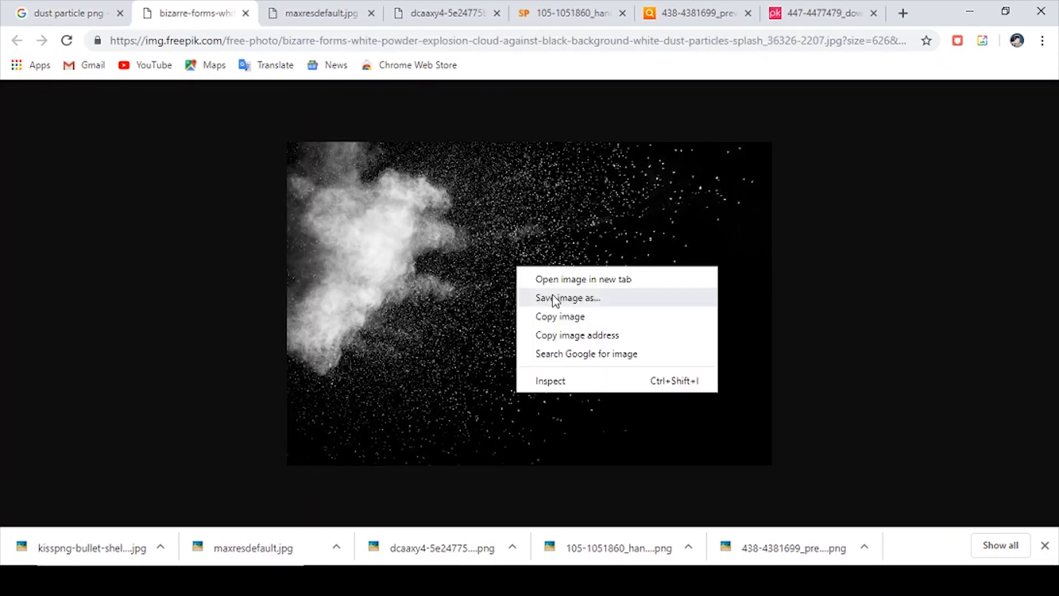
click(544, 299)
click(420, 349)
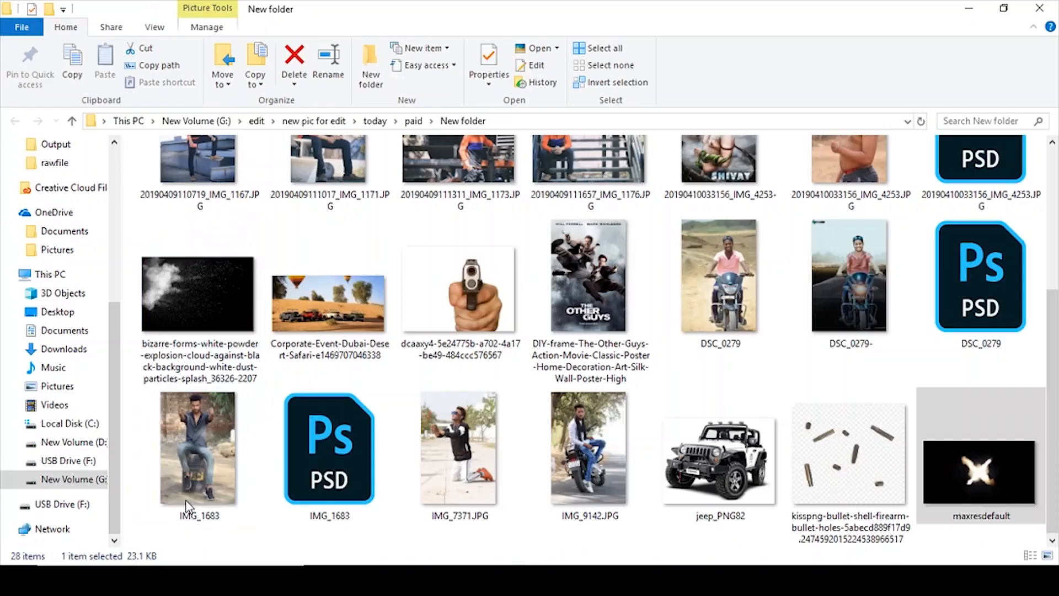
- Place the downloaded powder explosion image into IMG_1683.psd in Photoshop and set its blend mode to Screen
drag(198, 293, 452, 530)
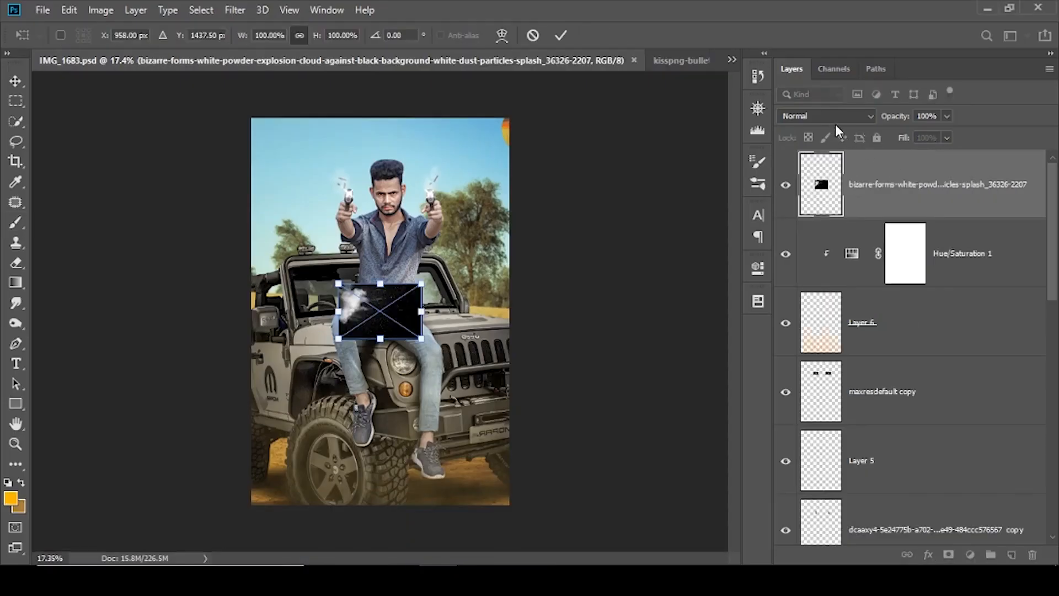
click(827, 116)
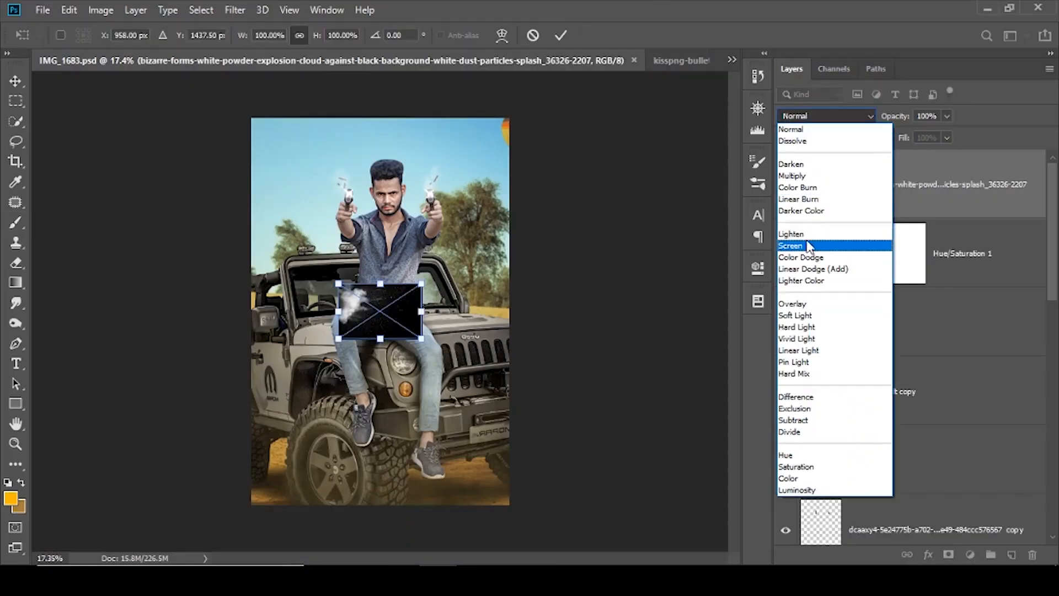
click(806, 244)
- Scale the dust image to about 546% and rotate it about -103° so its particles cover the lower half of the scene
drag(434, 349, 463, 96)
drag(398, 266, 483, 41)
drag(453, 203, 364, 412)
drag(393, 249, 466, 56)
drag(568, 508, 549, 454)
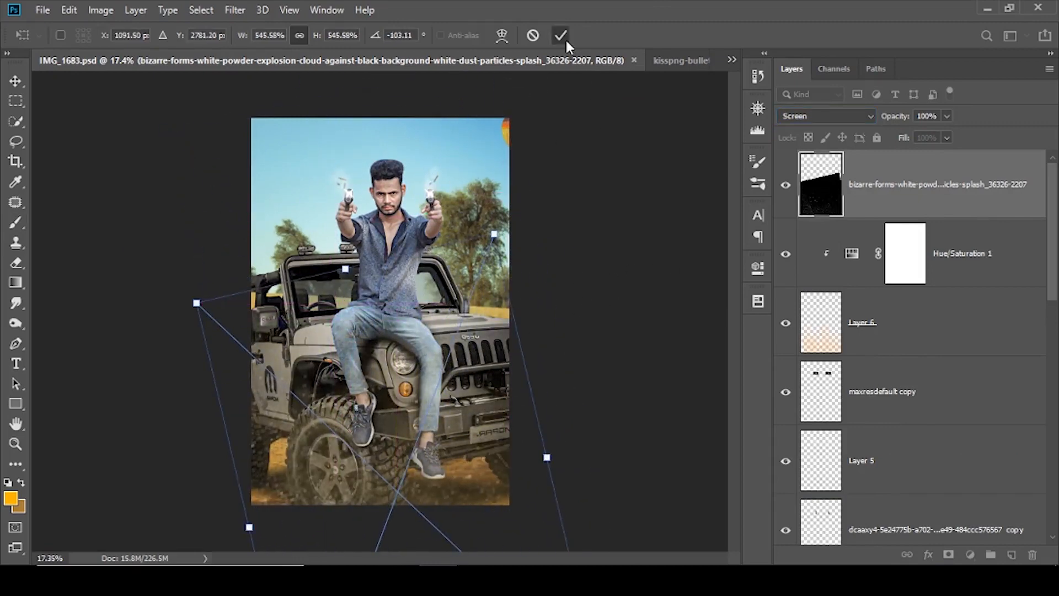
click(560, 35)
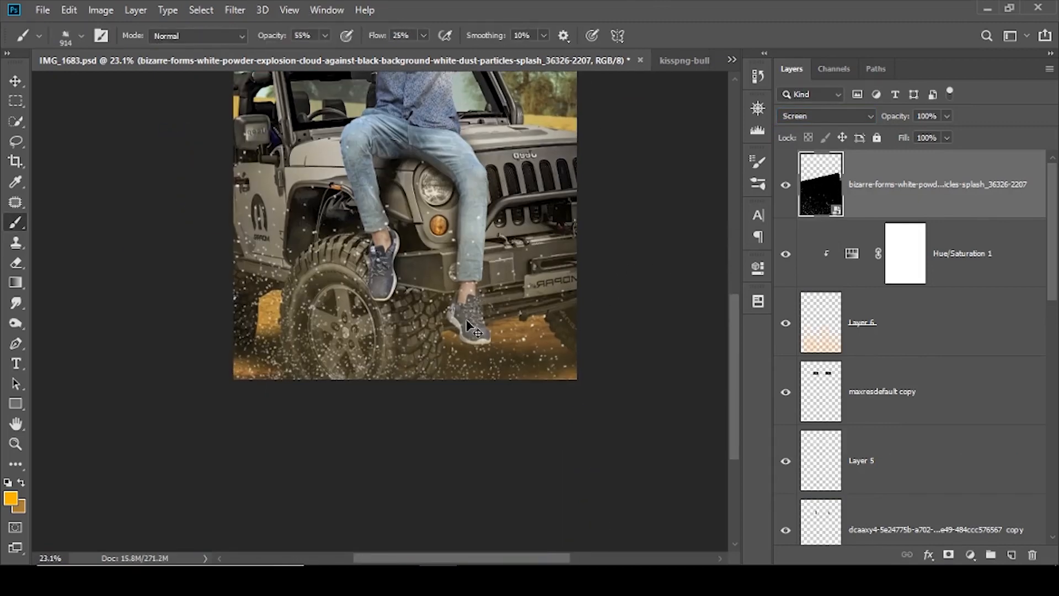
- Transform the dust layer again, rotating and shifting it so the particles fall around the wheels and shoes
key(ctrl+t)
mouse_move(673, 330)
mouse_down()
mouse_move(653, 260)
mouse_move(557, 153)
mouse_up()
drag(539, 326, 558, 274)
key(Return)
key(ctrl+0)
- Rasterize the dust layer and crop off its pixels outside the canvas
right_click(909, 190)
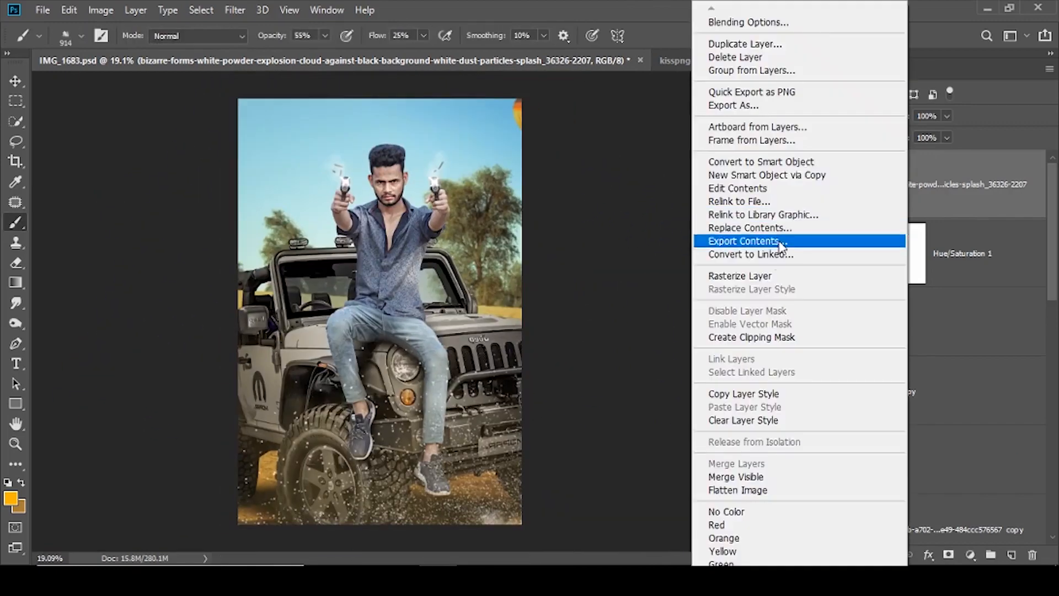
click(773, 276)
click(12, 160)
key(Return)
key(Return)
- Move the dust layer beneath Layer 6 and split-tone its highlights with hue 27 and saturation 100 in Camera Raw
drag(896, 205, 882, 342)
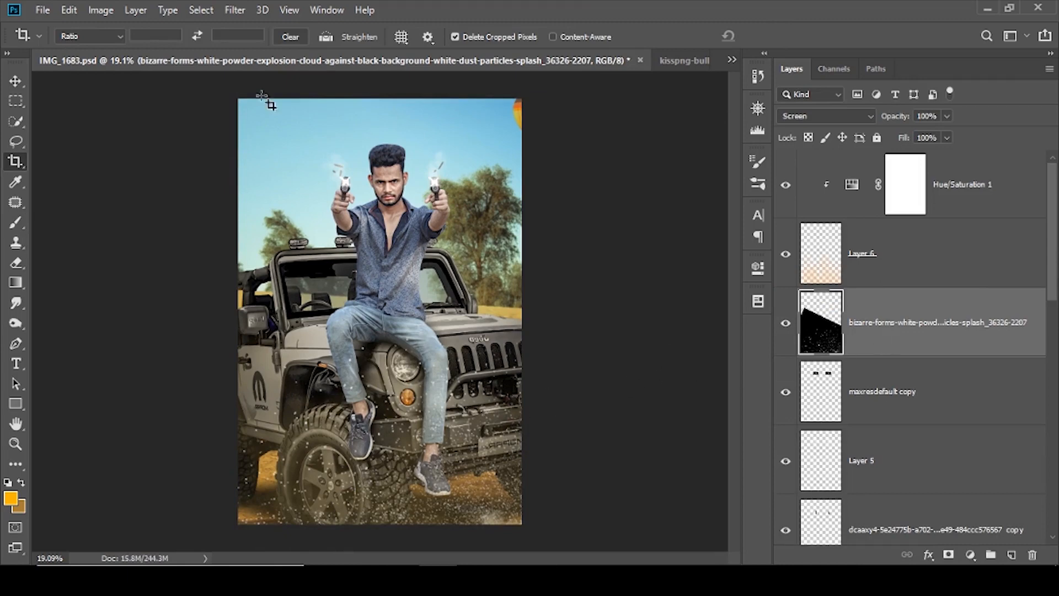
click(235, 10)
click(302, 113)
click(899, 170)
click(905, 233)
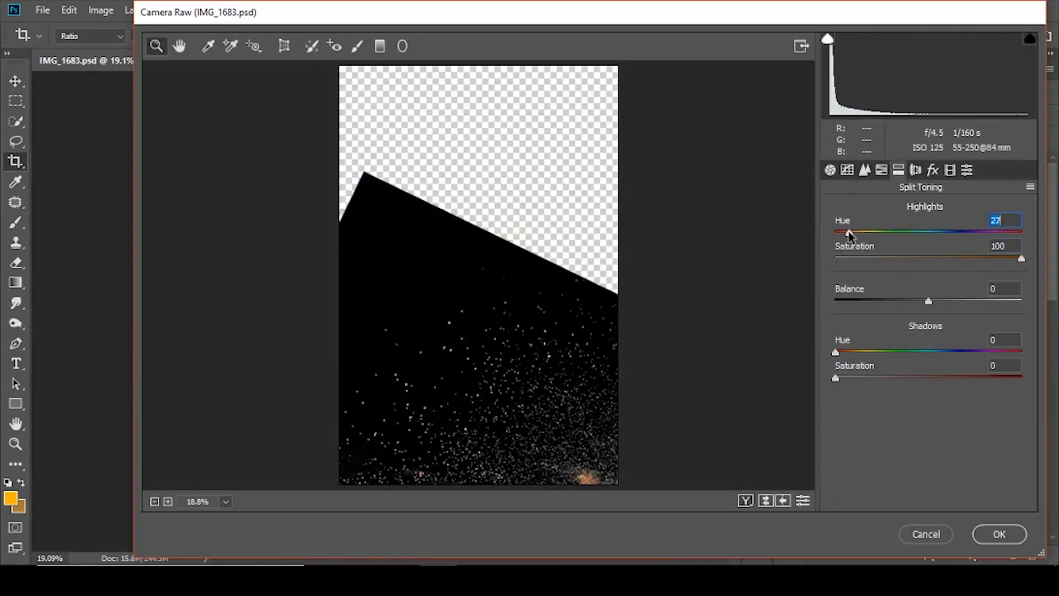
click(1001, 534)
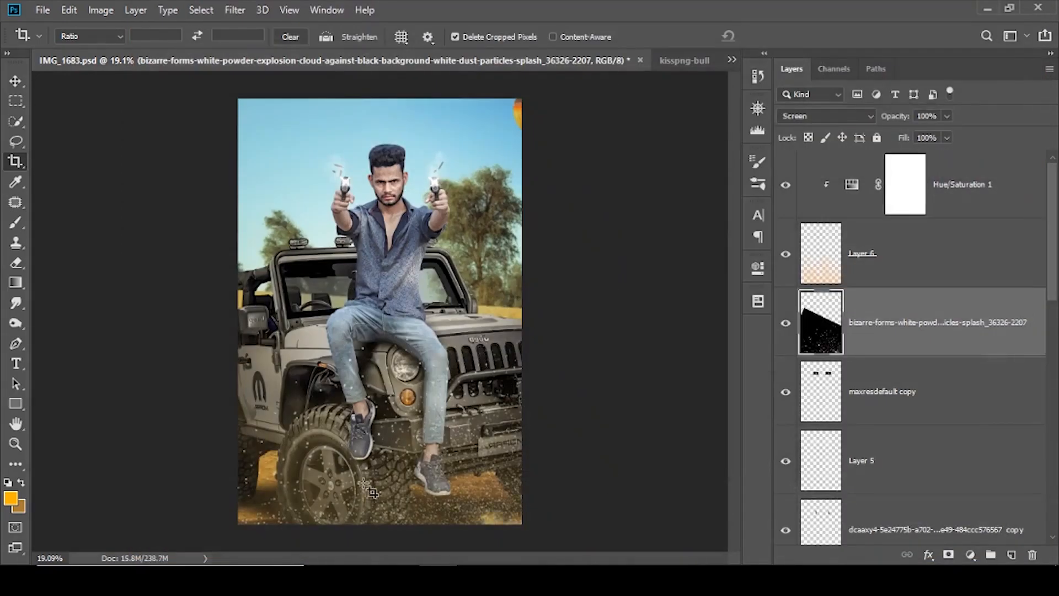
- Merge the Hue/Saturation 1 adjustment with Layer 6 and duplicate the merged haze layer
key(v)
key(ctrl+0)
click(927, 254)
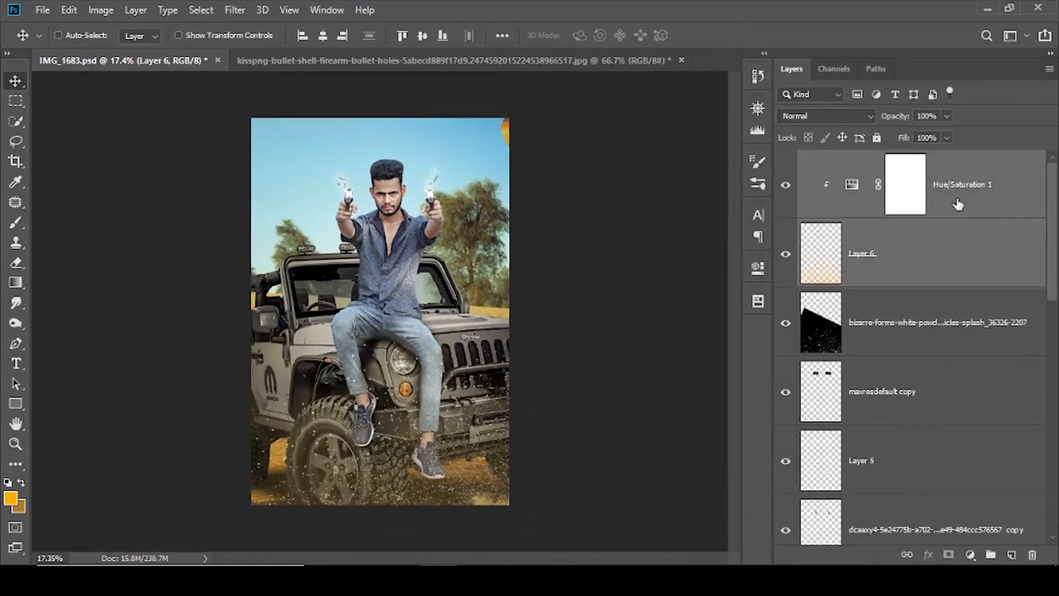
key(ctrl+e)
key(ctrl+j)
- Enlarge the duplicated haze layer beyond the canvas edges and shift it down over the lower part of the scene
key(ctrl+t)
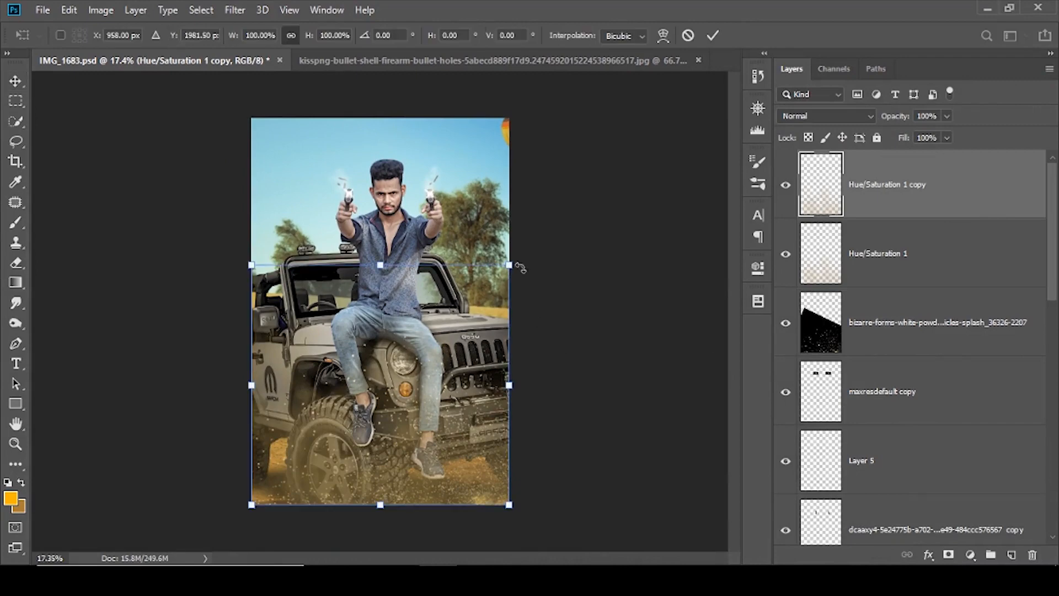
drag(510, 265, 567, 211)
drag(478, 288, 448, 320)
click(715, 36)
- Adjust the man's layer in Camera Raw with highlights -48, shadows +61, whites +35, blacks -43 and clarity +28
scroll(896, 381, down, 2)
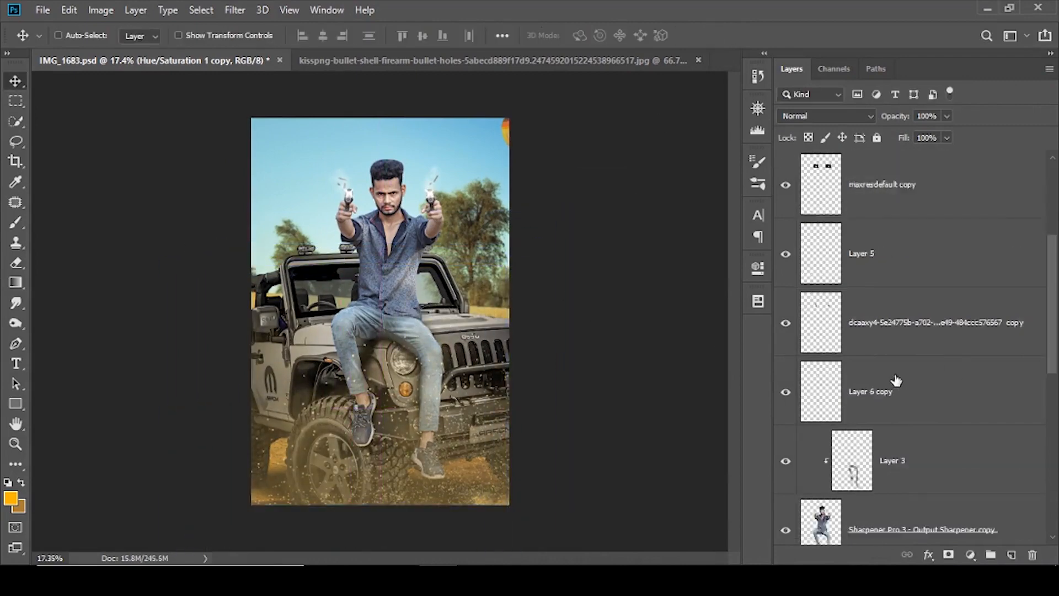
click(896, 325)
click(235, 10)
click(285, 103)
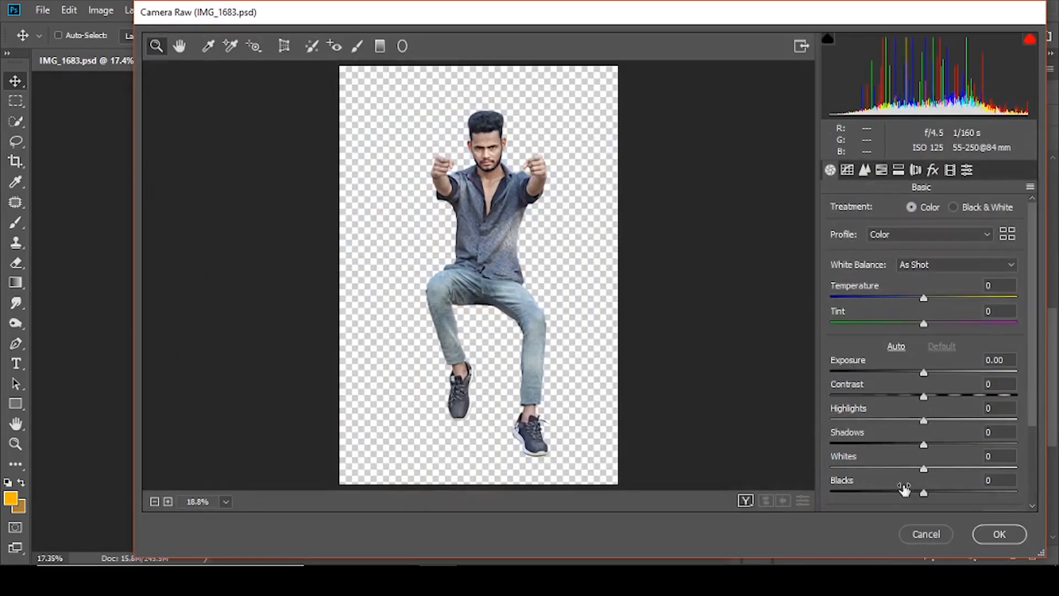
drag(923, 492, 883, 492)
drag(924, 444, 879, 420)
drag(924, 468, 950, 455)
scroll(955, 466, down, 3)
drag(973, 369, 981, 368)
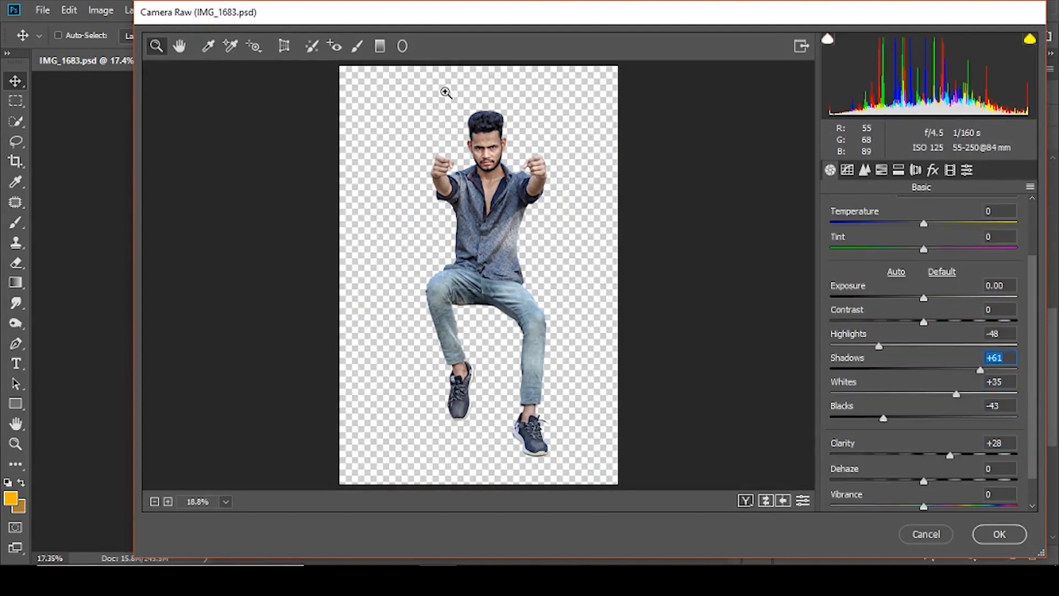
- Smooth the skin on the man's face, hands and arms using the Adjustment Brush with clarity -15 and noise reduction +41
drag(445, 90, 462, 102)
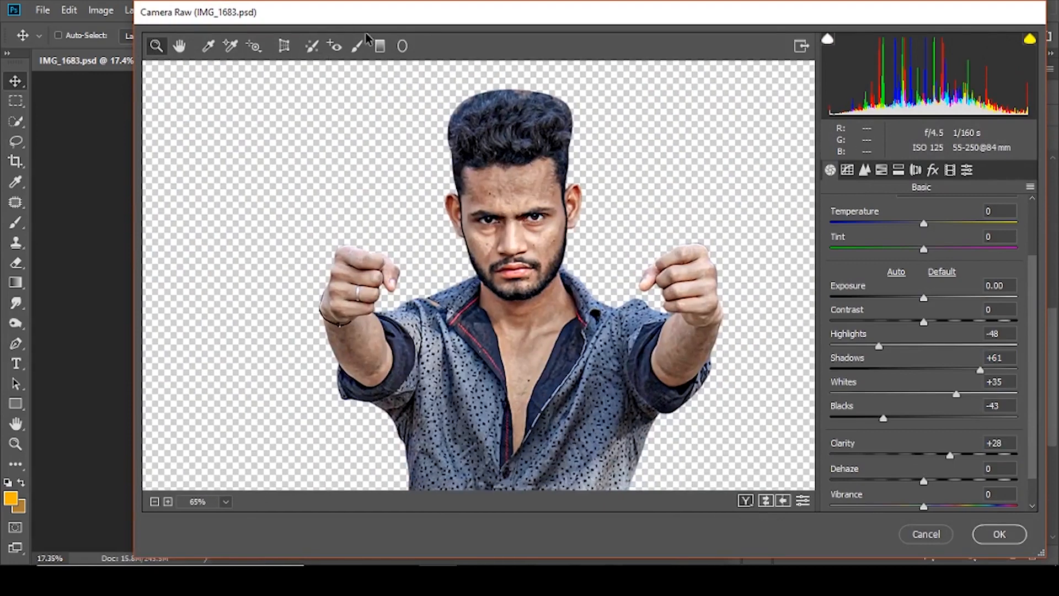
click(358, 46)
scroll(922, 383, down, 3)
click(911, 367)
scroll(913, 419, down, 3)
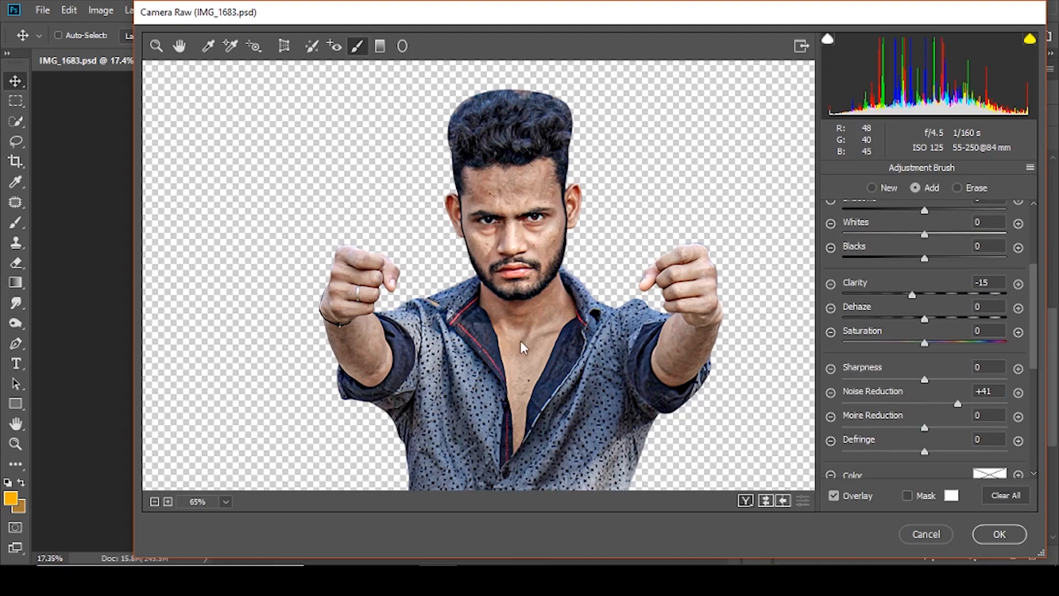
click(491, 204)
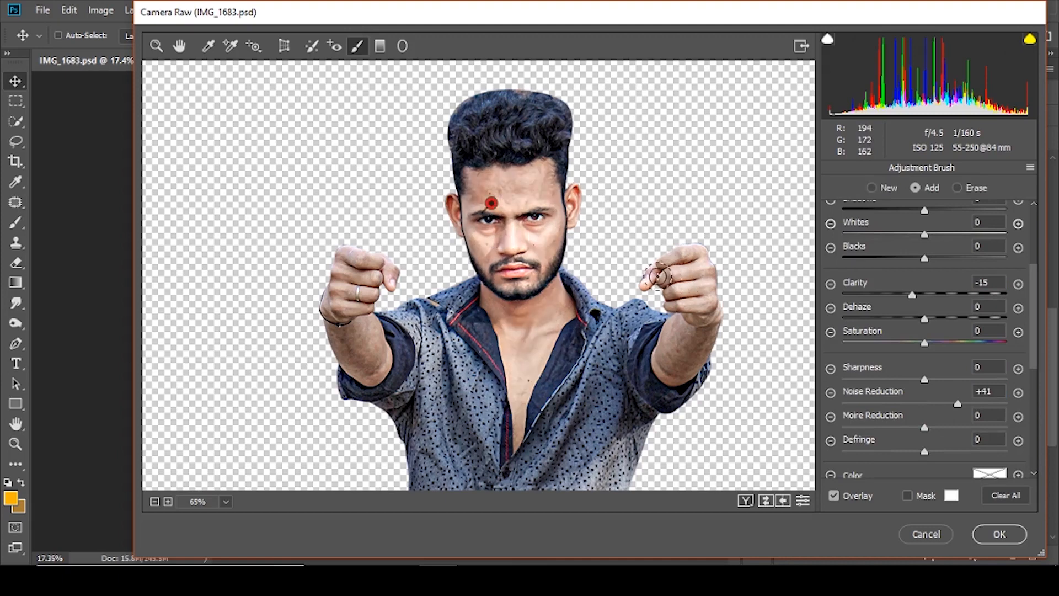
drag(671, 373, 698, 297)
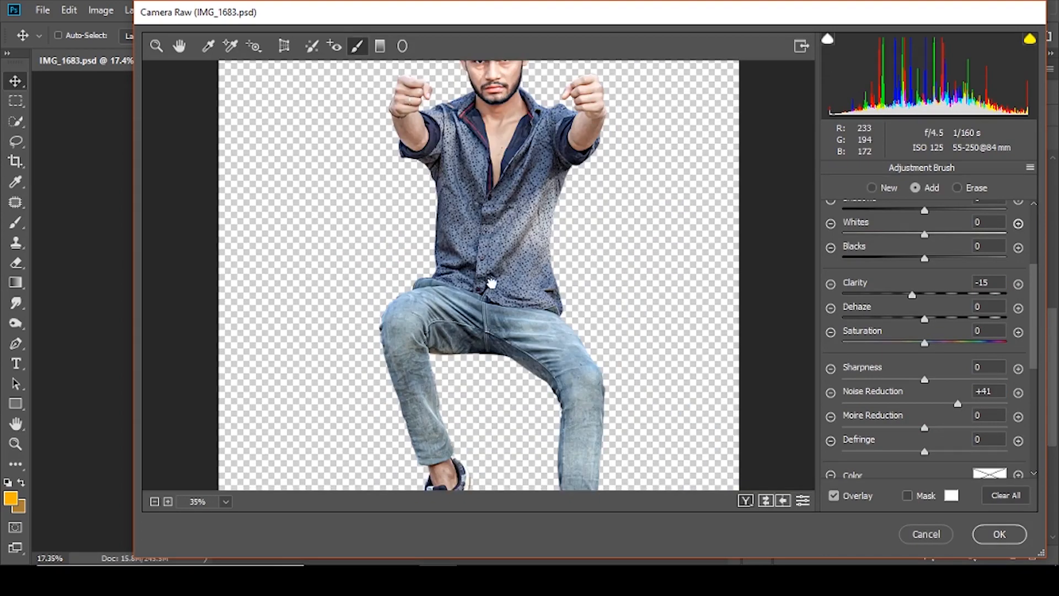
- Split-tone the man with highlights hue 70, saturation 23 and shadows hue 50, saturation 21, and apply the Camera Raw filter
click(157, 46)
click(898, 171)
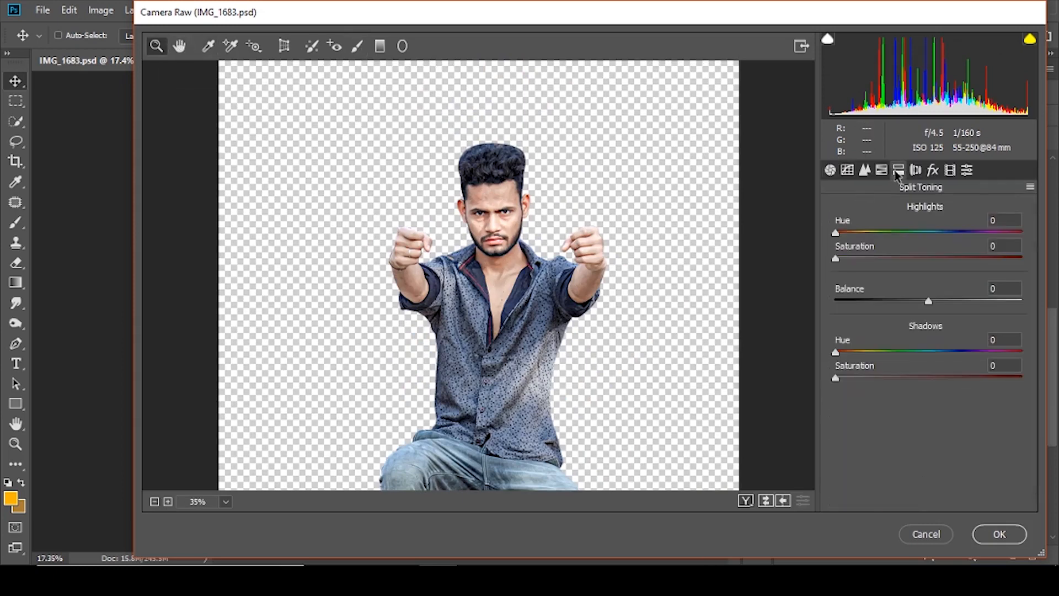
click(889, 258)
drag(886, 232, 856, 259)
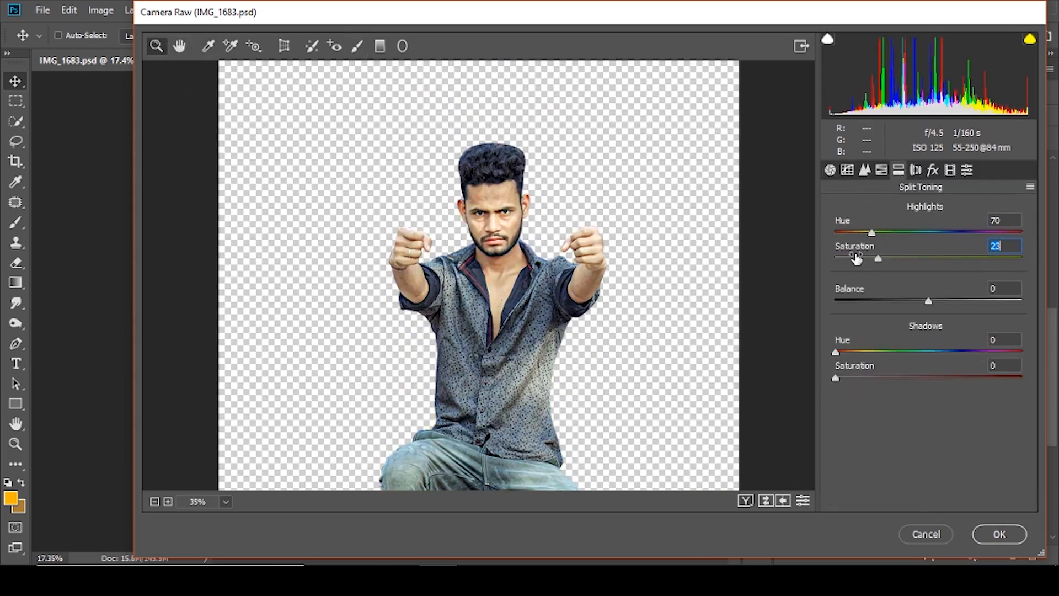
drag(894, 351, 859, 352)
click(858, 378)
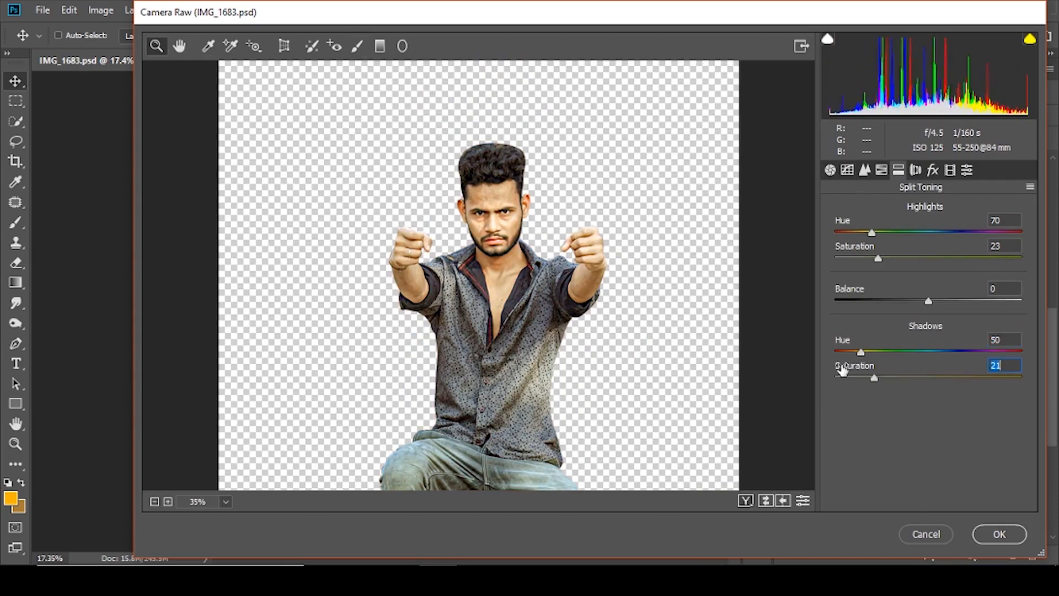
click(993, 537)
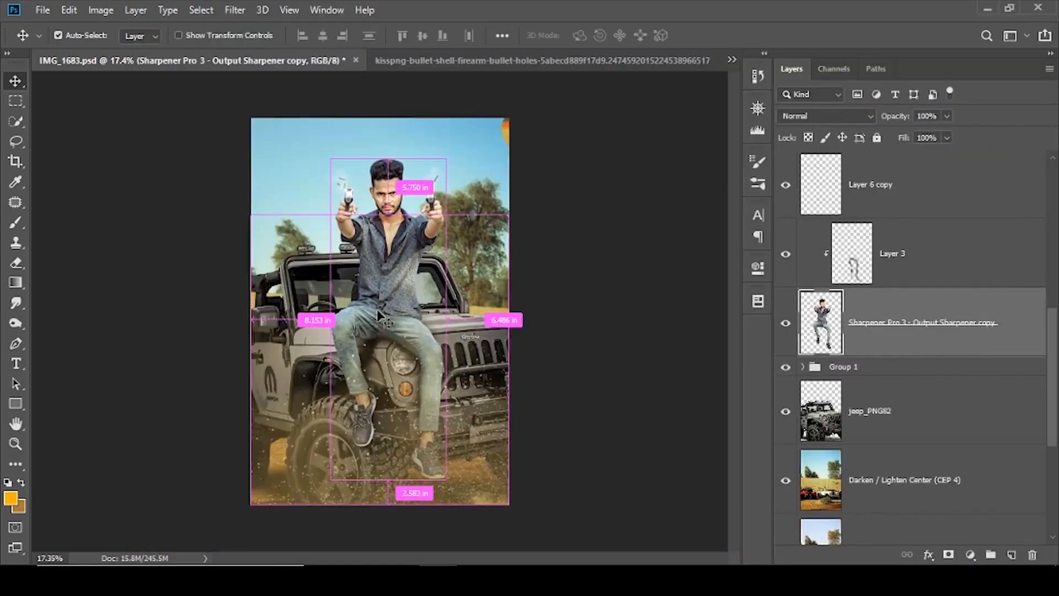
- Duplicate the man's unfiltered layer and reapply the last Camera Raw filter to the copy
key(ctrl+j)
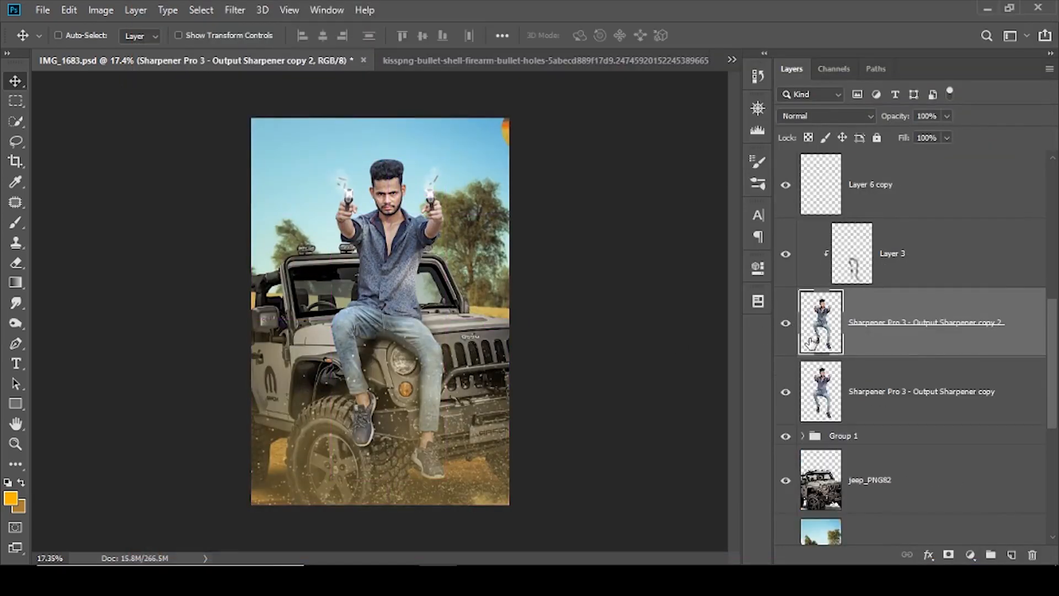
click(237, 10)
click(259, 30)
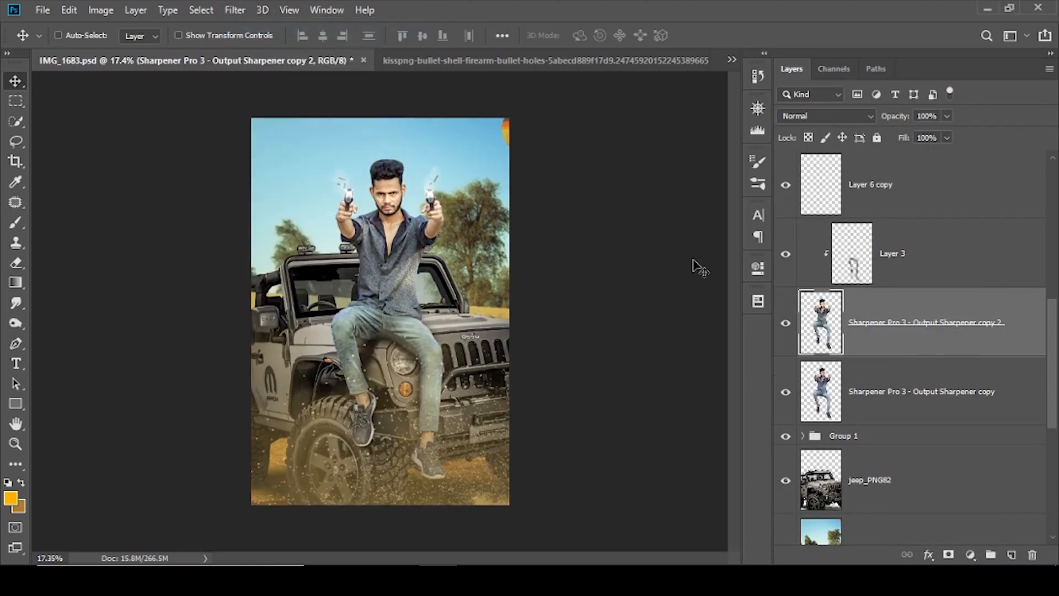
- Lower the saturation of the oranges and yellows on the man's copied layer in Camera Raw, and save the document
click(235, 10)
click(287, 103)
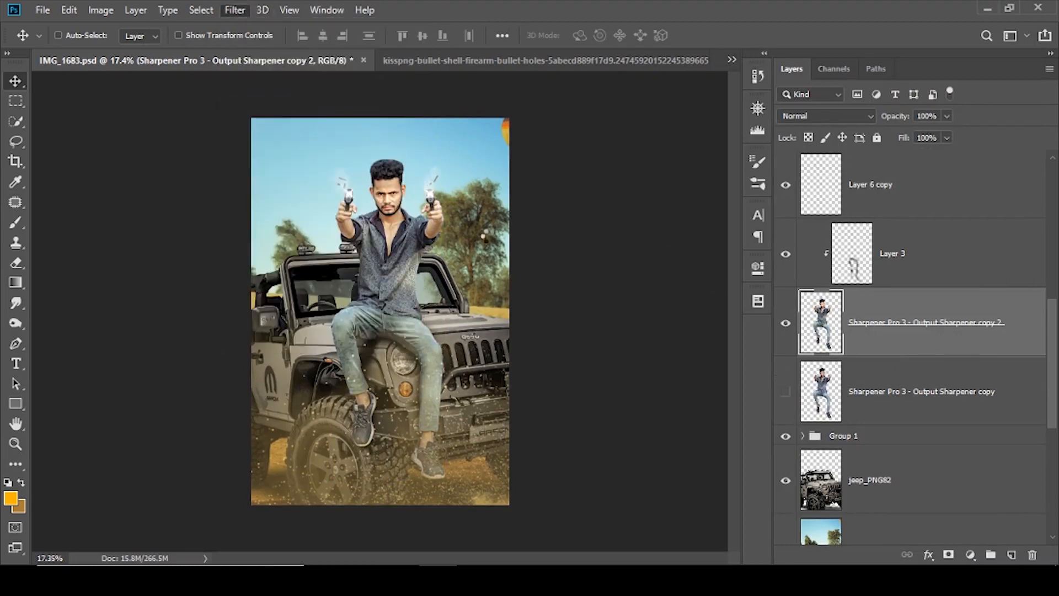
click(881, 170)
click(893, 211)
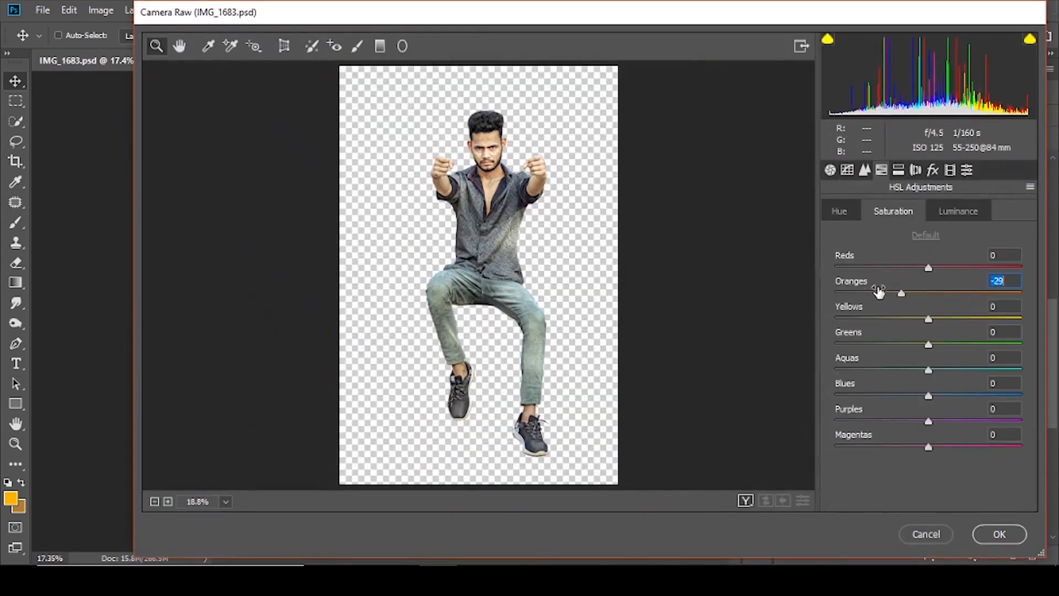
drag(879, 292, 890, 292)
mouse_move(907, 315)
mouse_down()
mouse_move(877, 316)
mouse_move(893, 315)
mouse_up()
click(1000, 534)
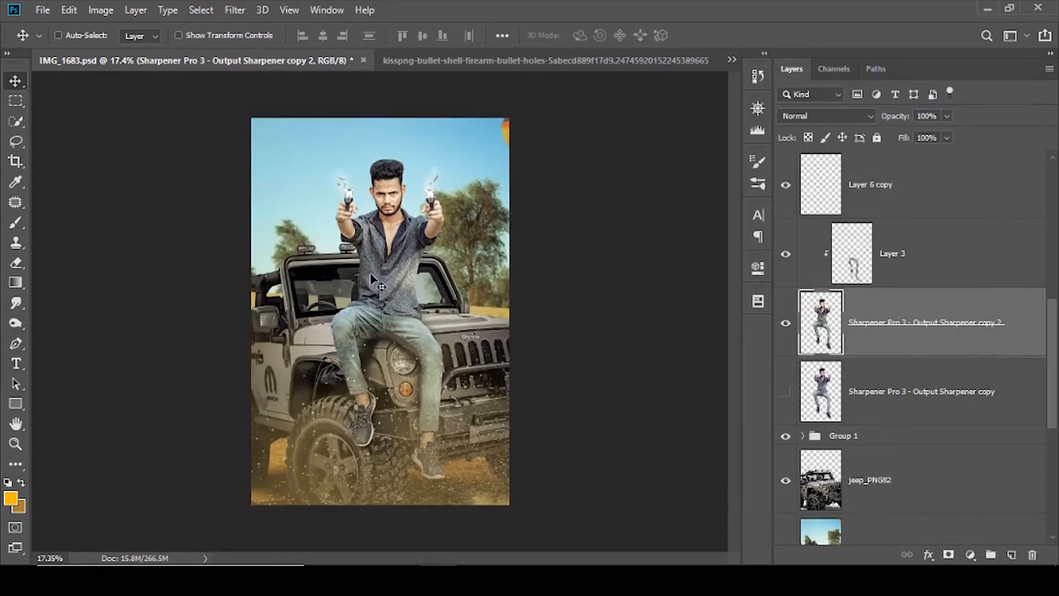
key(ctrl+s)
- Add a new layer between the jeep and the Darken / Lighten Center background and prepare a white-to-transparent linear gradient
scroll(892, 486, down, 2)
click(883, 479)
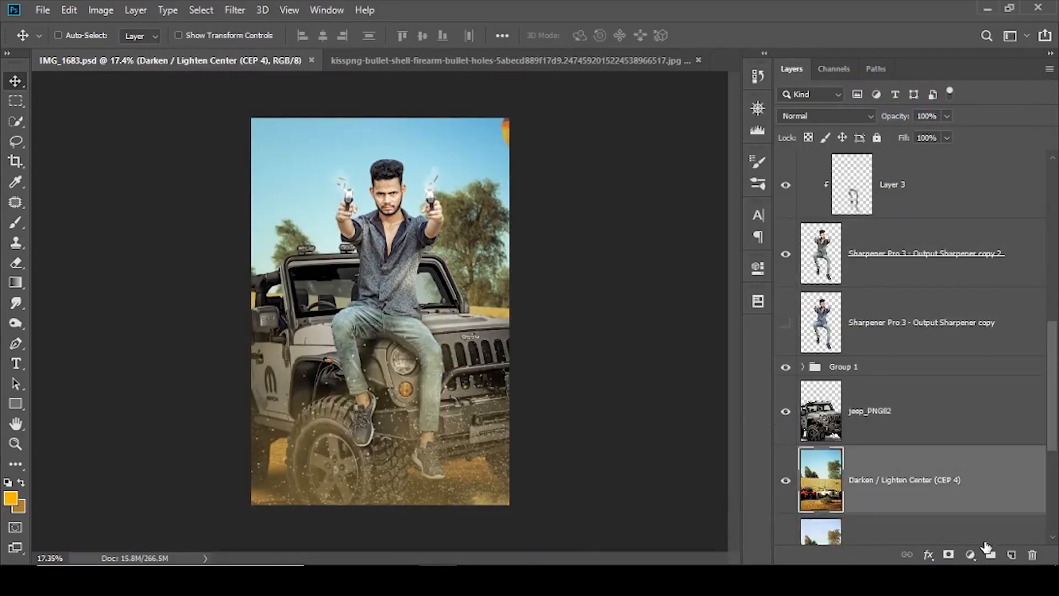
click(13, 487)
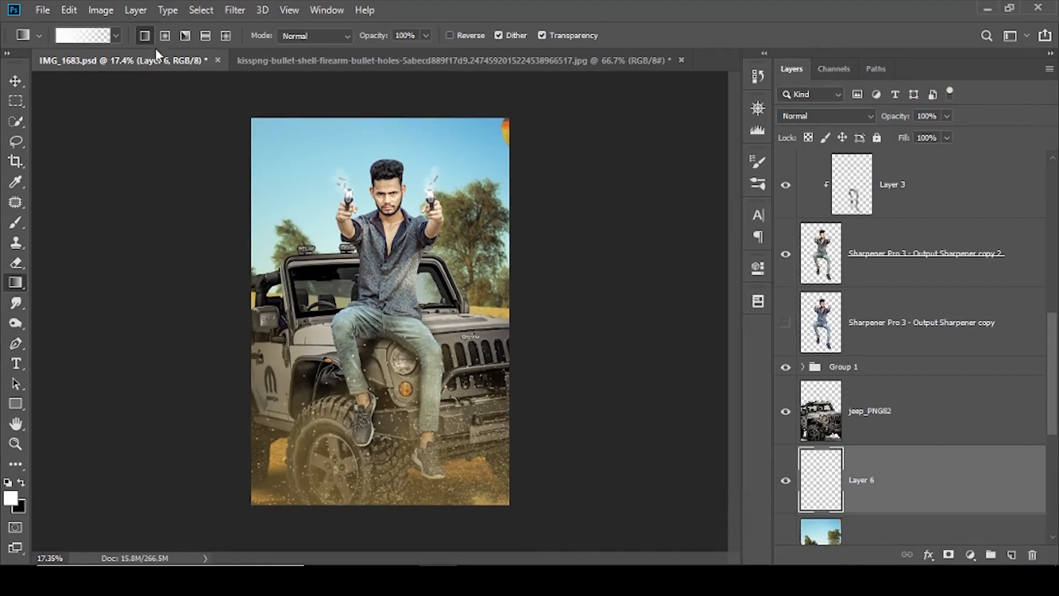
- Enlarge the white glow on Layer 6 to 407.70% and position it behind the man and jeep
key(ctrl+t)
drag(341, 264, 172, 433)
drag(272, 344, 353, 266)
drag(248, 359, 144, 464)
drag(300, 357, 353, 345)
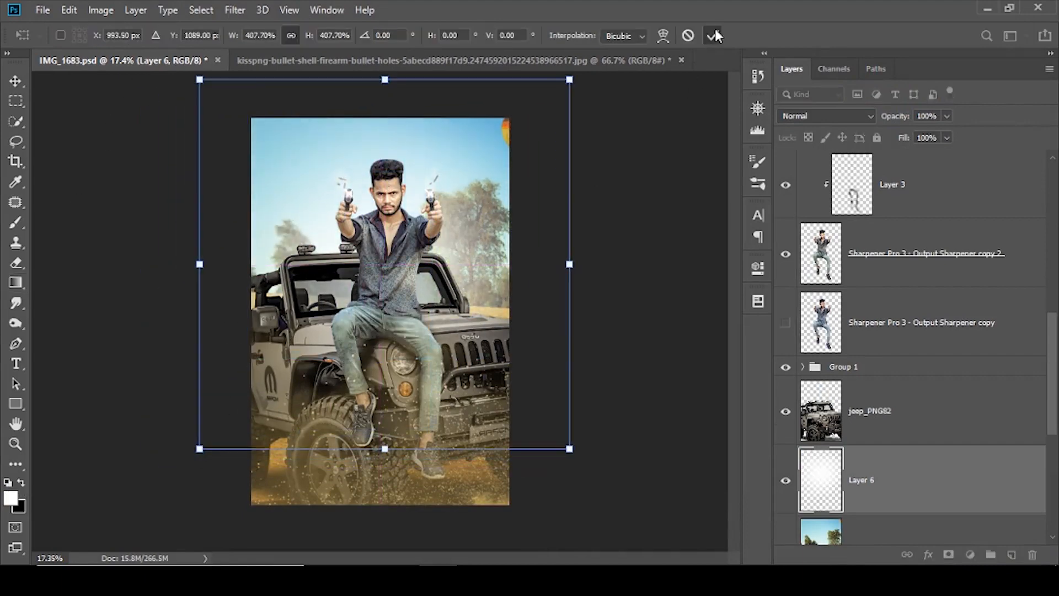
click(712, 35)
- Compare the image without and with Layer 6, and crop to the existing canvas bounds to trim the overhanging glow
click(786, 480)
click(785, 480)
click(23, 162)
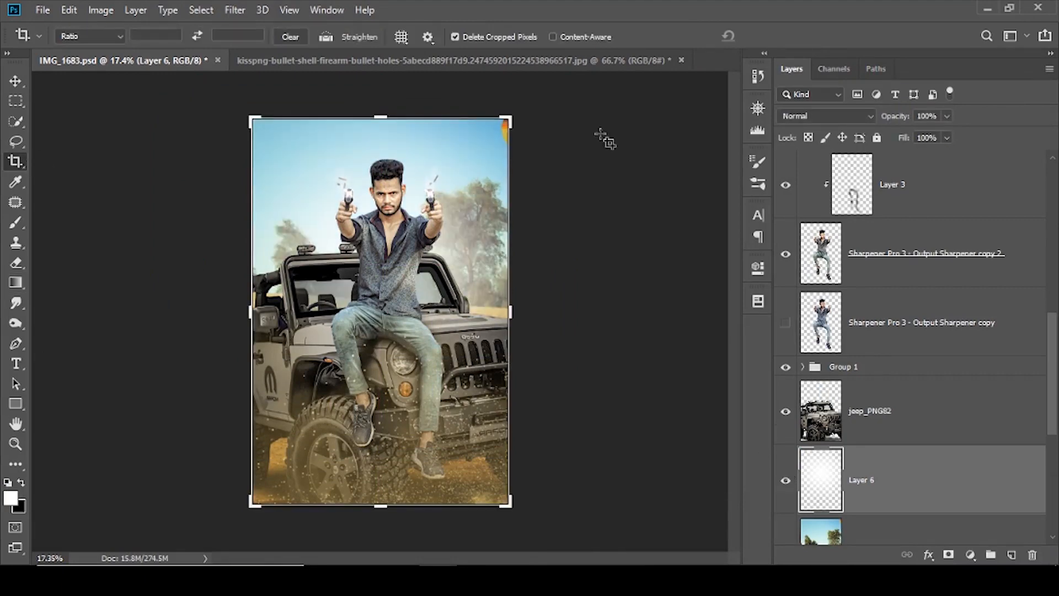
click(773, 37)
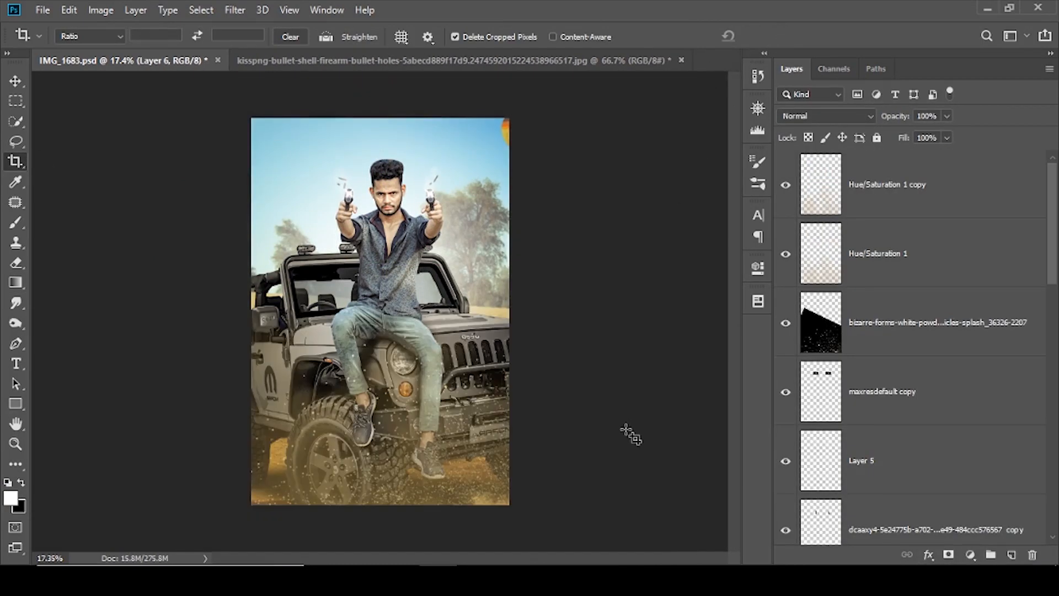
- Group all layers from Layer 6 copy up to Hue/Saturation 1 copy and expand the new group
scroll(906, 251, down, 3)
scroll(870, 379, down, 1)
click(870, 379)
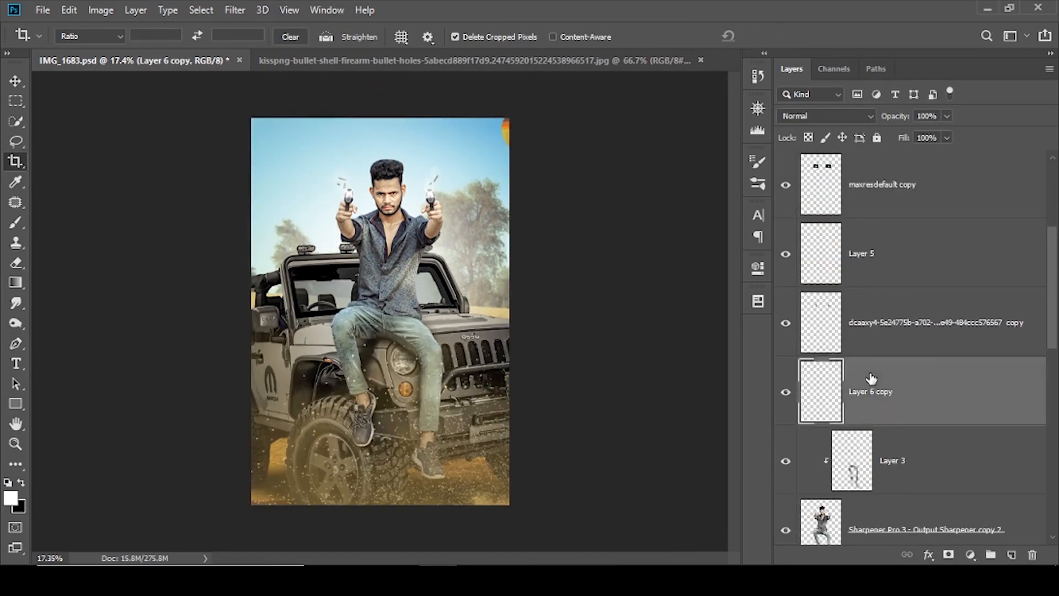
scroll(868, 206, up, 4)
shift+click(868, 206)
key(ctrl+g)
click(803, 160)
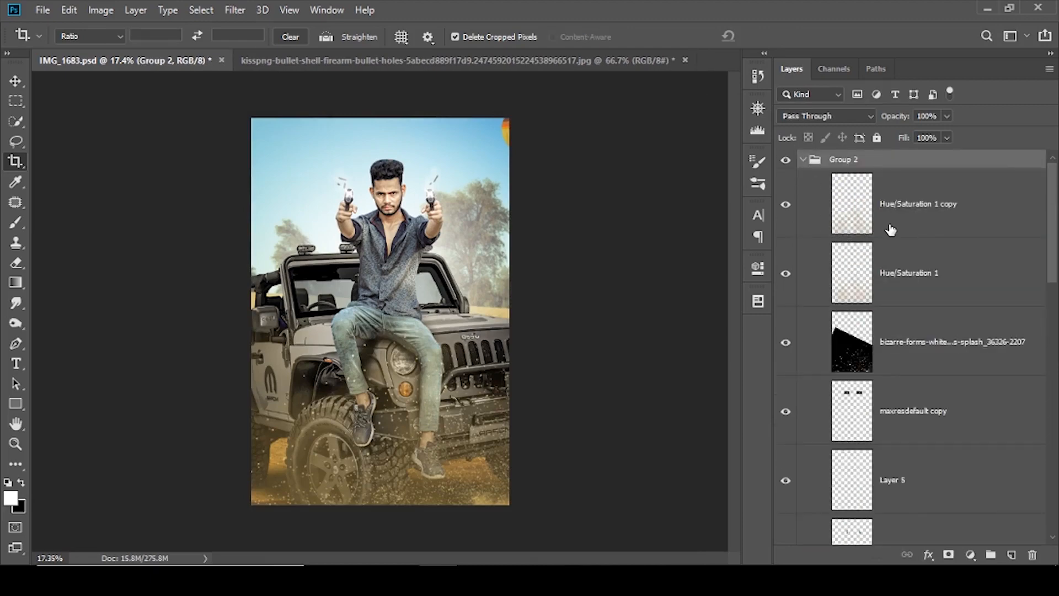
- Add a new empty layer between Layer 6 and Darken / Lighten Center (CEP 4)
scroll(885, 314, down, 5)
scroll(885, 320, down, 3)
click(889, 312)
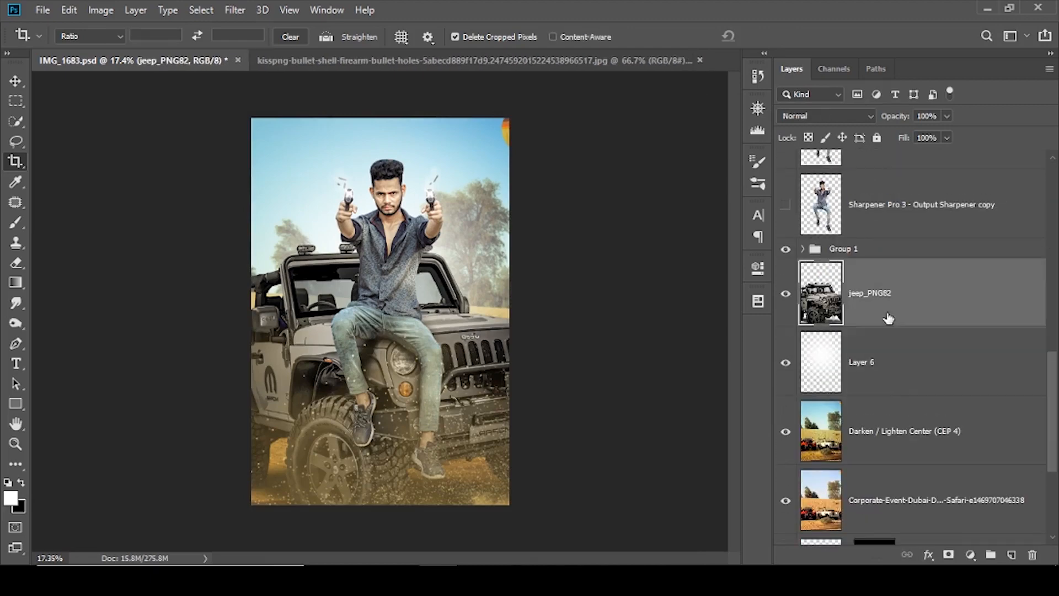
click(912, 381)
click(1012, 554)
drag(873, 387, 870, 456)
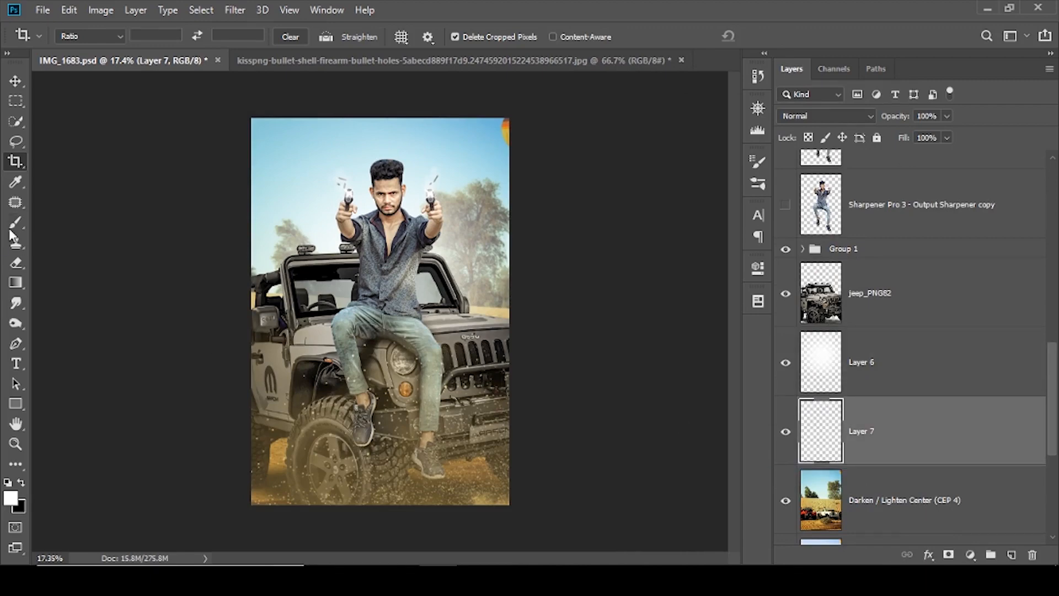
- Pick the tan colour #aa8b4f for the brush and keep it as the background colour
click(12, 226)
click(11, 499)
click(863, 329)
click(752, 218)
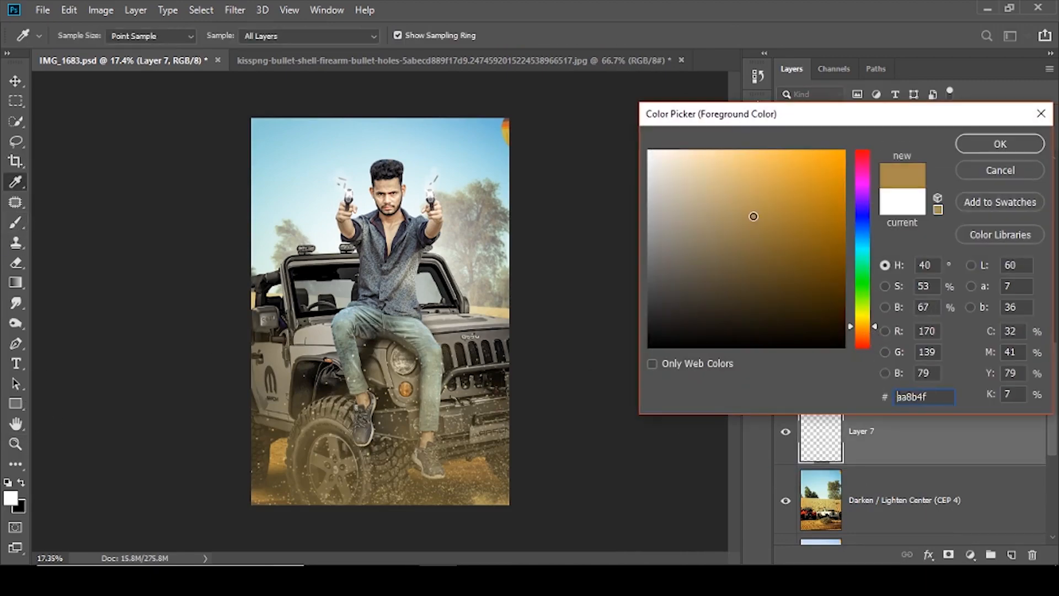
click(1000, 144)
click(19, 505)
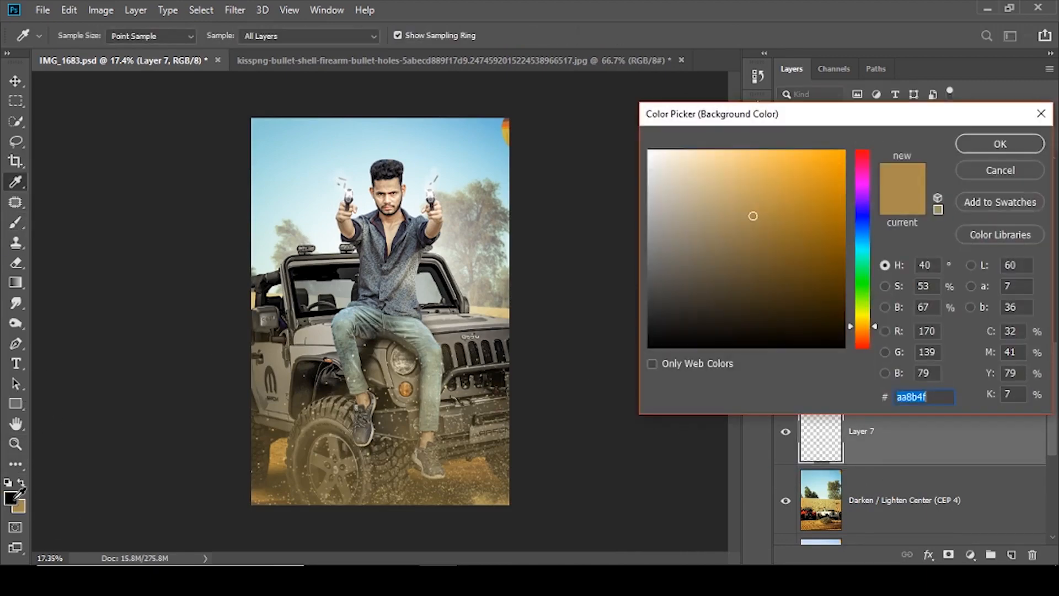
click(974, 175)
- Set the foreground colour to a light orange
click(10, 498)
click(863, 329)
click(793, 209)
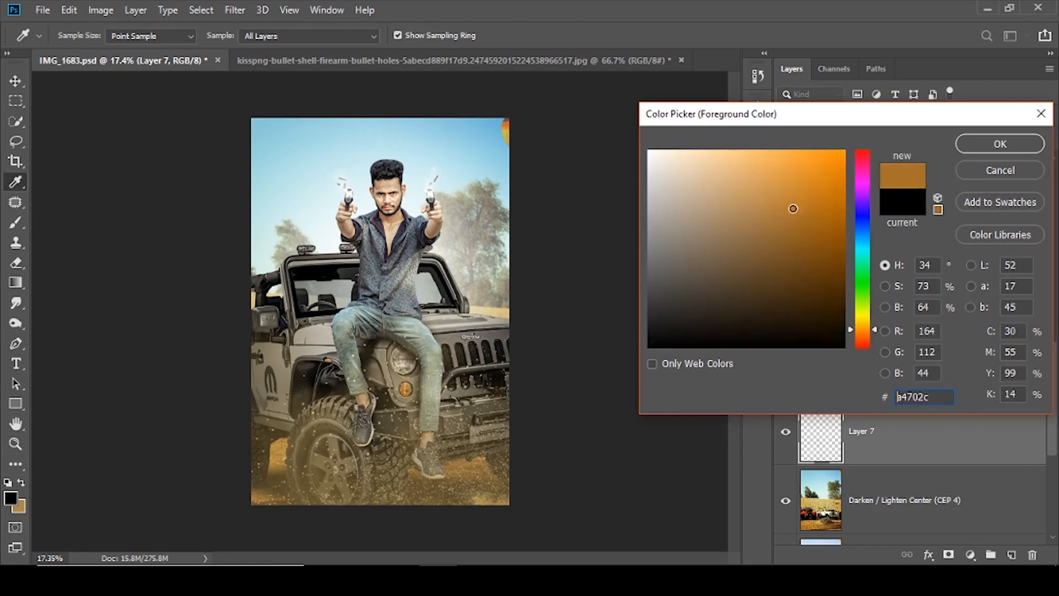
click(832, 171)
click(1000, 144)
- Paint soft orange dust across the background on Layer 7 with the cloud-shaped brush at 55% opacity and 25% flow
key(b)
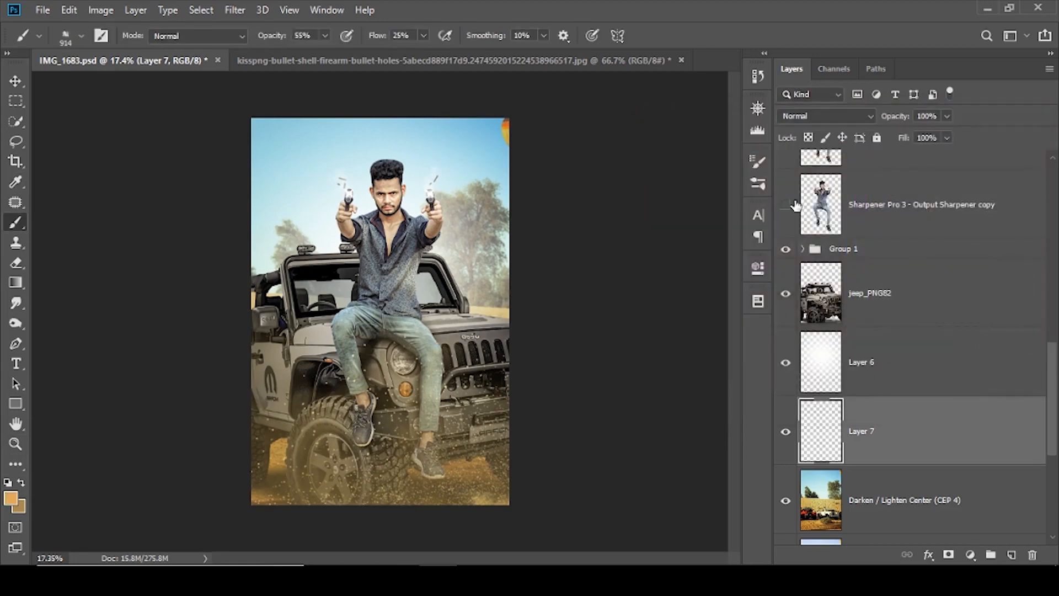
click(758, 162)
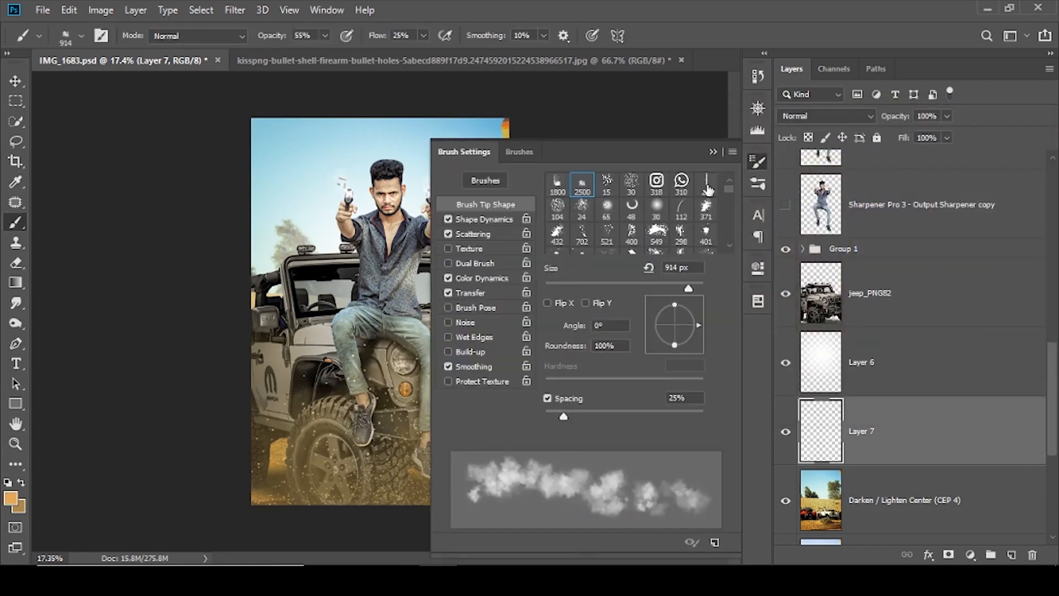
click(713, 151)
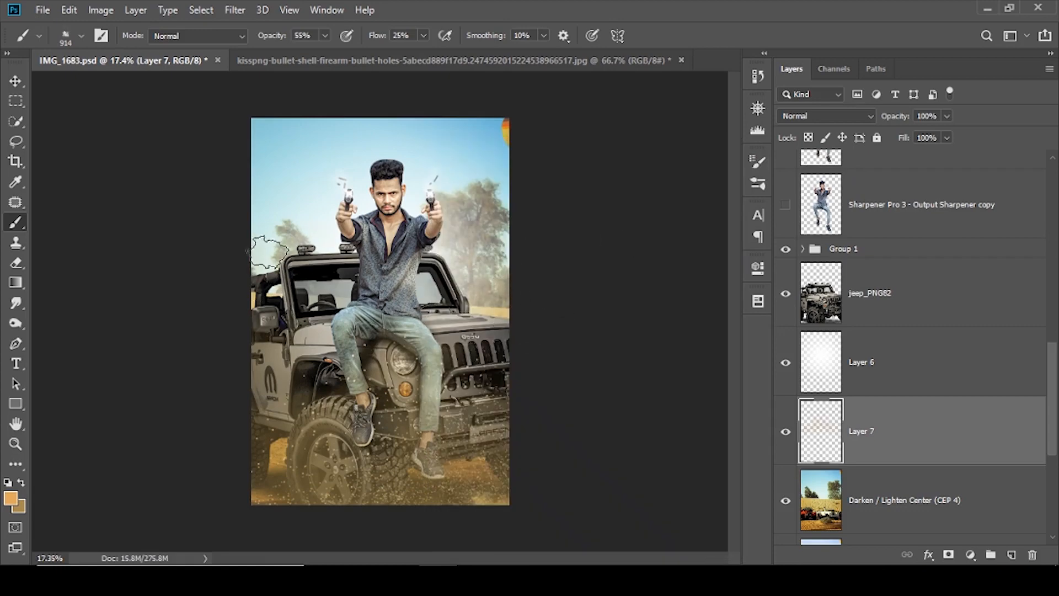
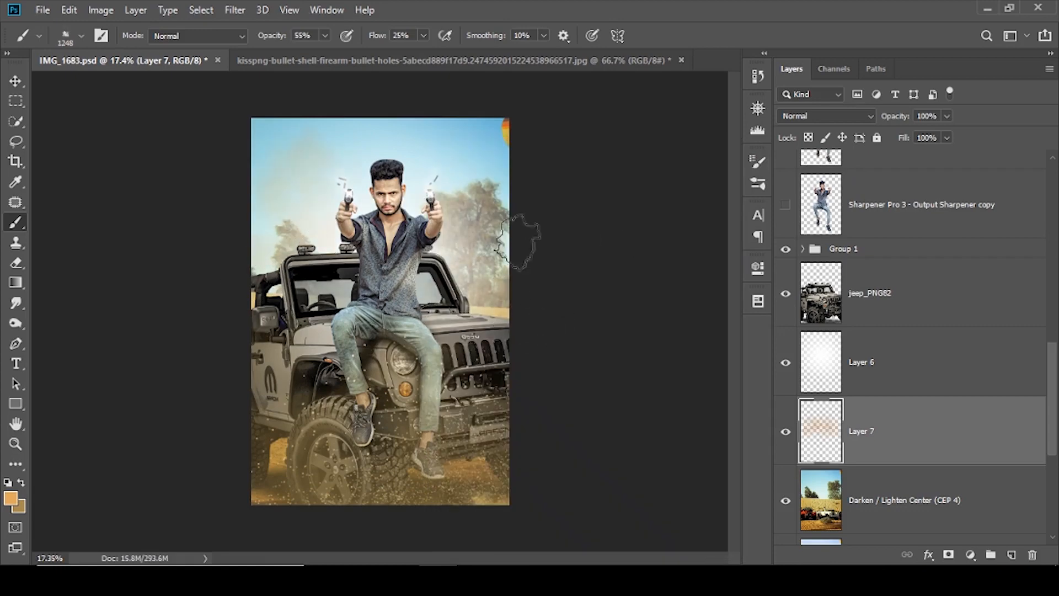
- Enlarge the painted dust on Layer 7 and reposition it across the background behind the jeep
key(ctrl+t)
drag(251, 408, 145, 528)
mouse_move(348, 366)
mouse_down()
mouse_move(400, 339)
mouse_move(381, 371)
mouse_up()
click(712, 36)
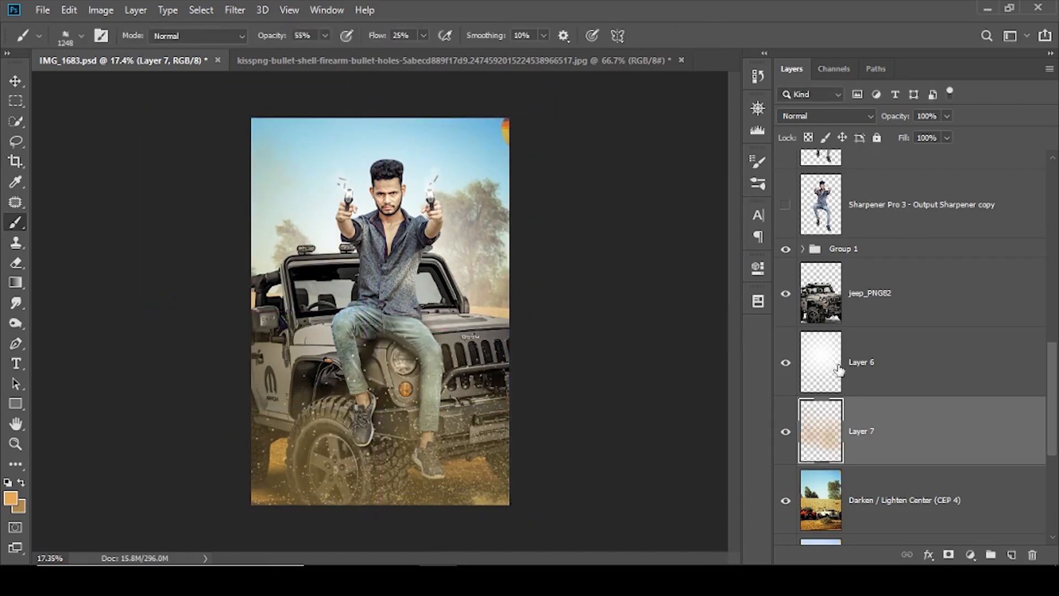
- Crop to the current canvas to remove the parts of the dust that extend beyond it
click(12, 162)
key(Return)
key(Return)
- Reduce the fill of Layer 6 to 73%
click(868, 361)
scroll(868, 362, down, 6)
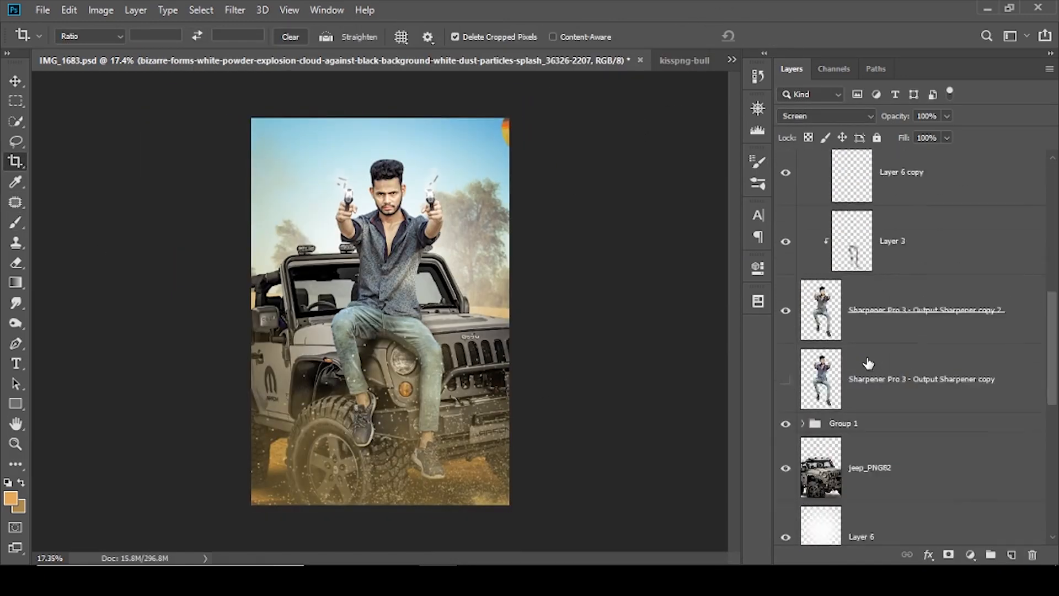
scroll(868, 362, down, 3)
click(874, 346)
drag(891, 142, 874, 143)
- Select the Sharpener Pro 3 - Output Sharpener copy 2 layer and set up the Smudge tool with a 20 px spatter brush at 68% strength
scroll(868, 221, up, 5)
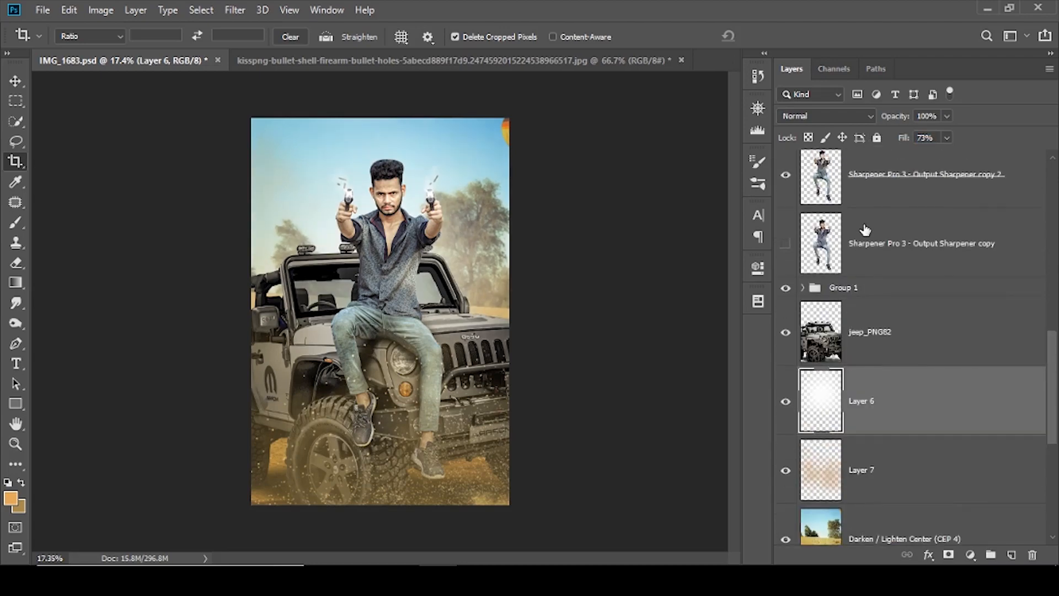
click(865, 223)
click(15, 444)
drag(406, 138, 486, 138)
drag(325, 303, 362, 303)
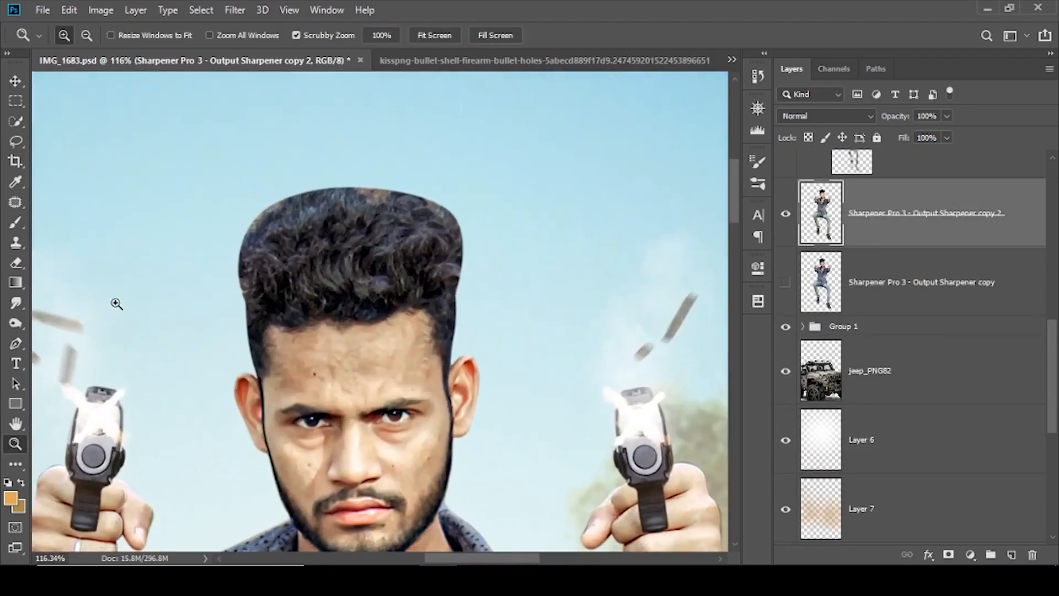
click(15, 303)
right_click(307, 259)
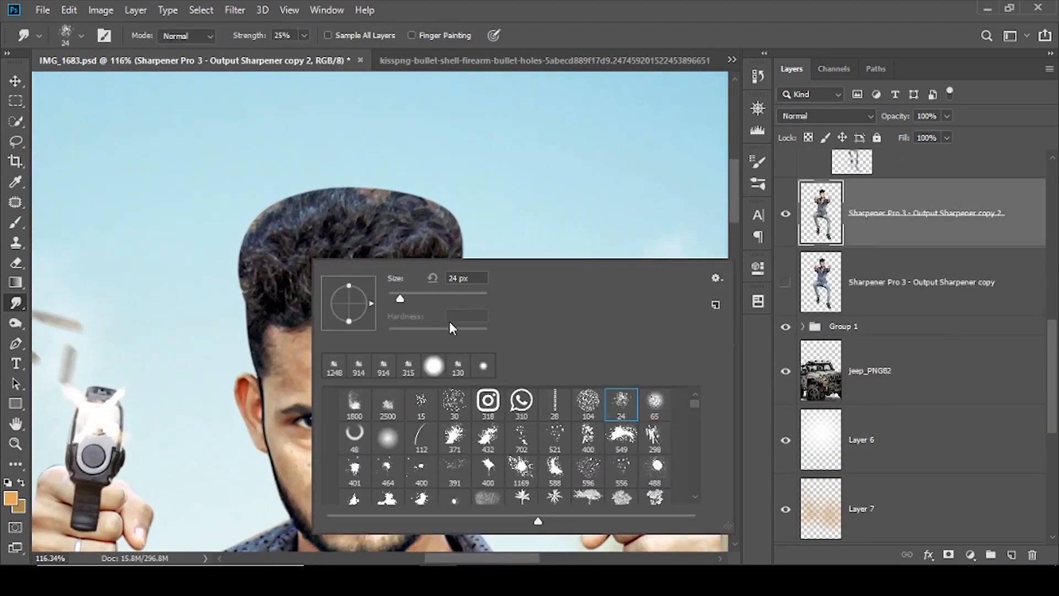
click(265, 251)
scroll(265, 251, up, 7)
drag(279, 242, 282, 341)
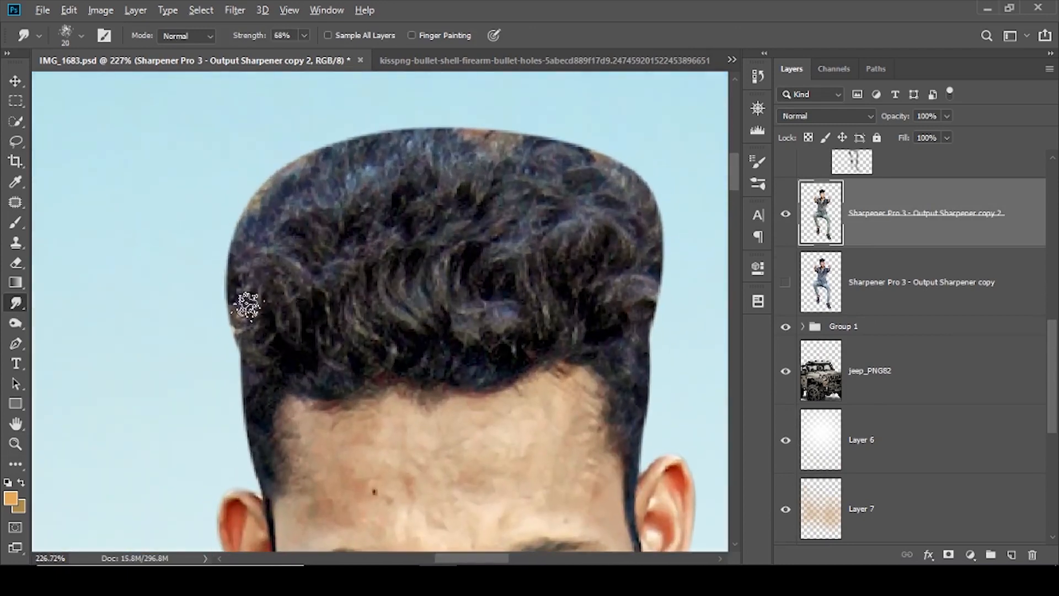
- Smudge the hair on the image's left side of the head upward and outward into long strands
mouse_move(246, 305)
mouse_down()
mouse_move(253, 333)
mouse_move(241, 321)
mouse_move(250, 300)
mouse_move(356, 118)
mouse_up()
drag(368, 178, 288, 165)
drag(241, 270, 295, 97)
drag(271, 246, 340, 89)
drag(206, 239, 241, 247)
mouse_move(190, 305)
mouse_down()
mouse_move(183, 331)
mouse_move(202, 182)
mouse_move(270, 136)
mouse_up()
drag(293, 160, 205, 164)
mouse_move(222, 216)
mouse_down()
mouse_move(226, 197)
mouse_move(253, 214)
mouse_up()
- Smudge the hair on the image's right side of the head upward into strands at 62% strength
scroll(226, 197, down, 2)
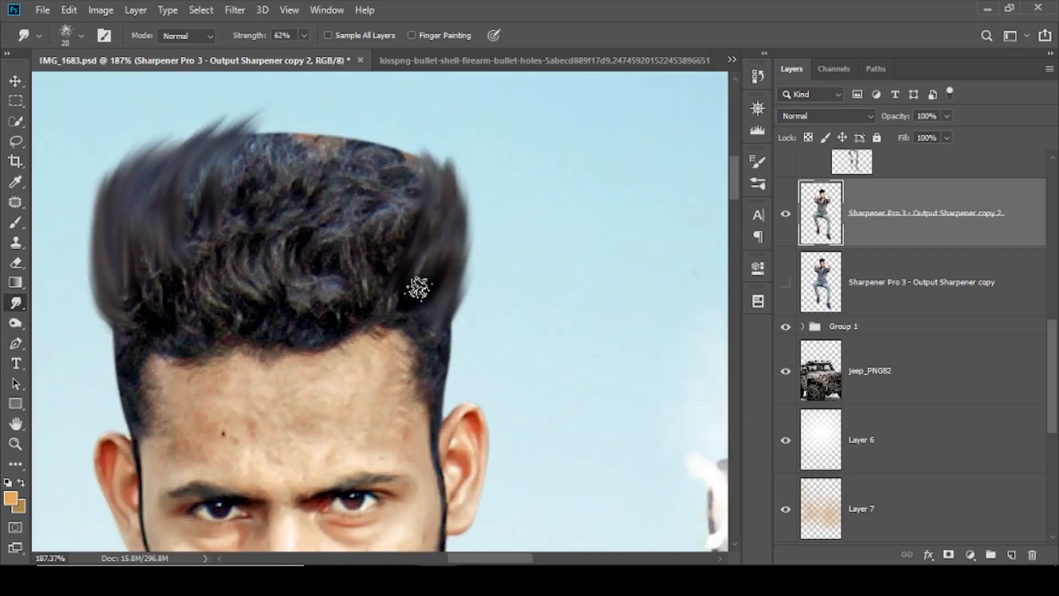
drag(400, 254, 394, 138)
drag(375, 245, 362, 119)
drag(199, 237, 214, 275)
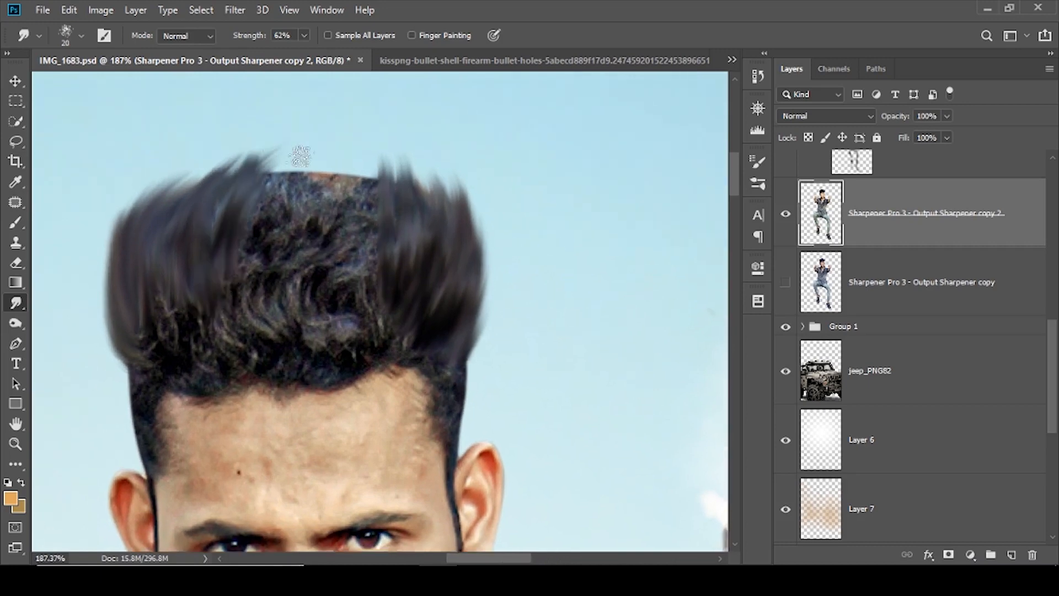
- Smudge the middle of the hair upward to cover the flat top edge with strands
drag(259, 304, 300, 174)
drag(278, 323, 317, 168)
mouse_move(410, 159)
mouse_down()
mouse_move(383, 250)
mouse_move(367, 148)
mouse_up()
mouse_move(298, 287)
mouse_down()
mouse_move(326, 186)
mouse_move(305, 146)
mouse_up()
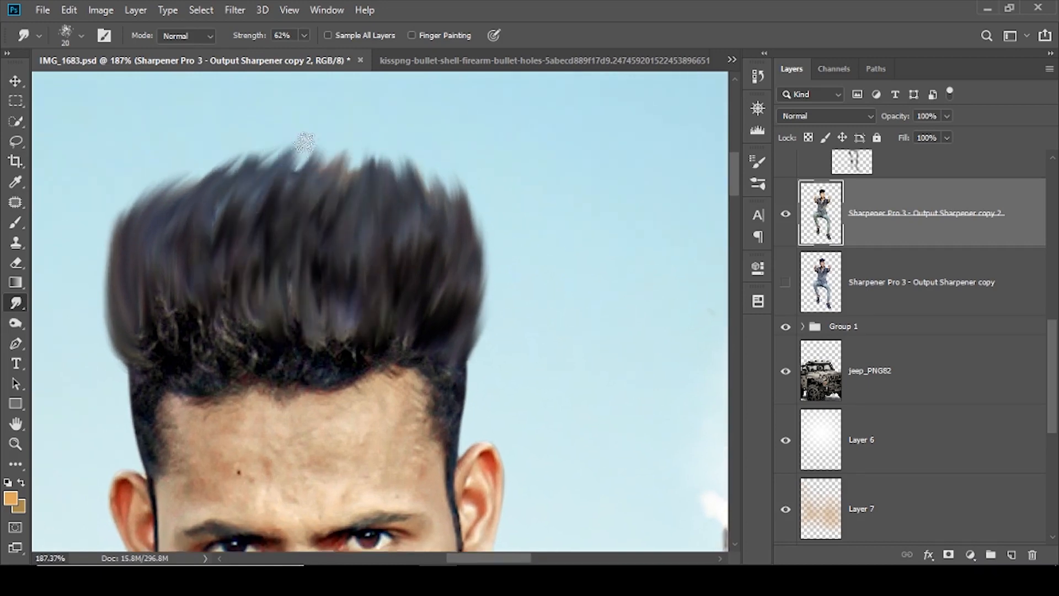
- Smudge the curly hair just above the forehead upward so it blends into the long strands
scroll(313, 237, down, 2)
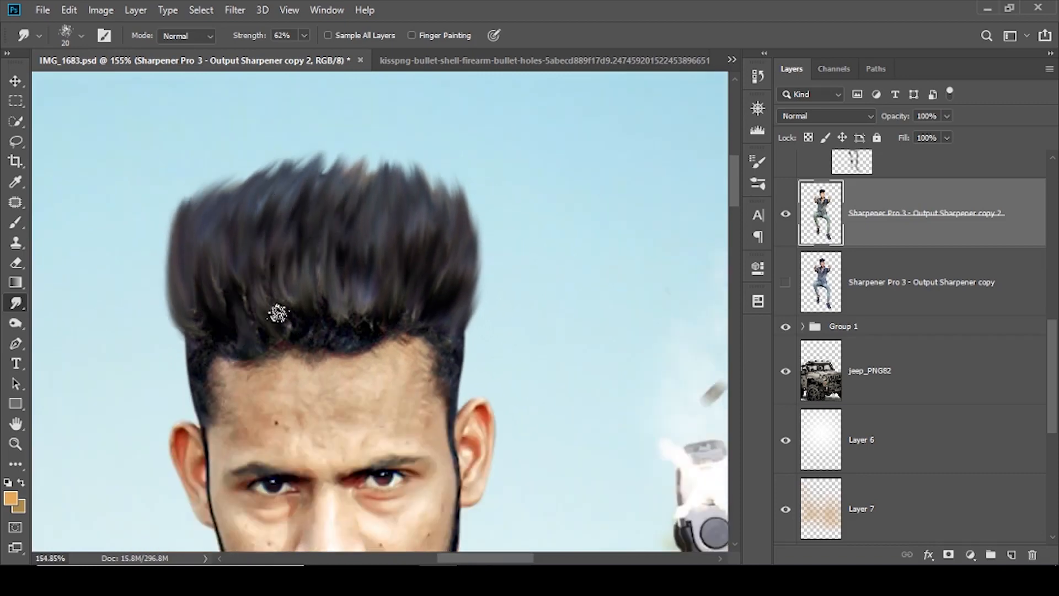
drag(363, 347, 346, 170)
scroll(207, 349, up, 1)
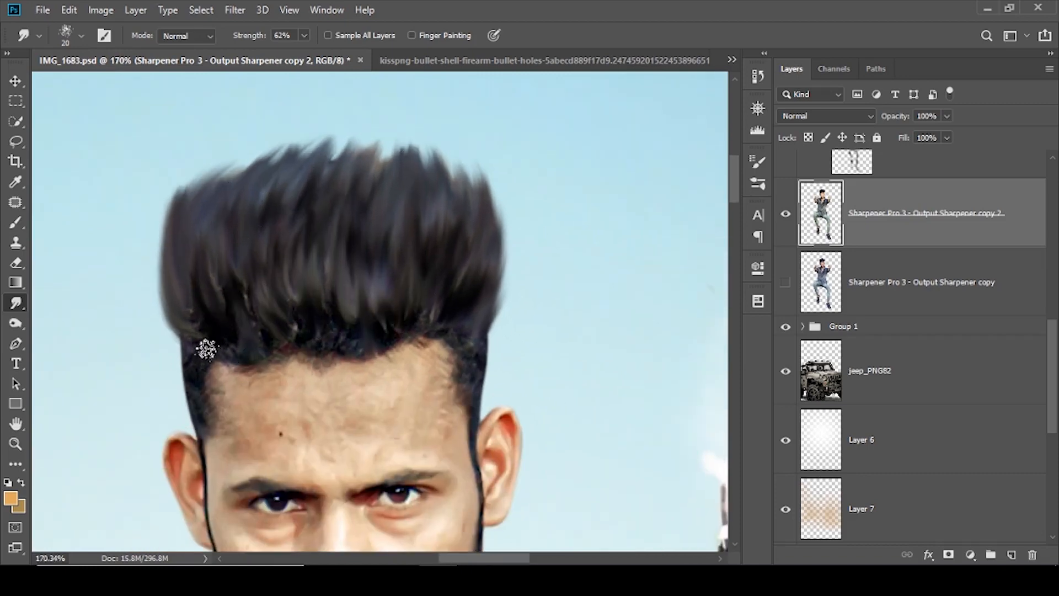
- Pull fine wisps outward along the side and top outline of the hair with the Smudge tool
drag(160, 224, 189, 206)
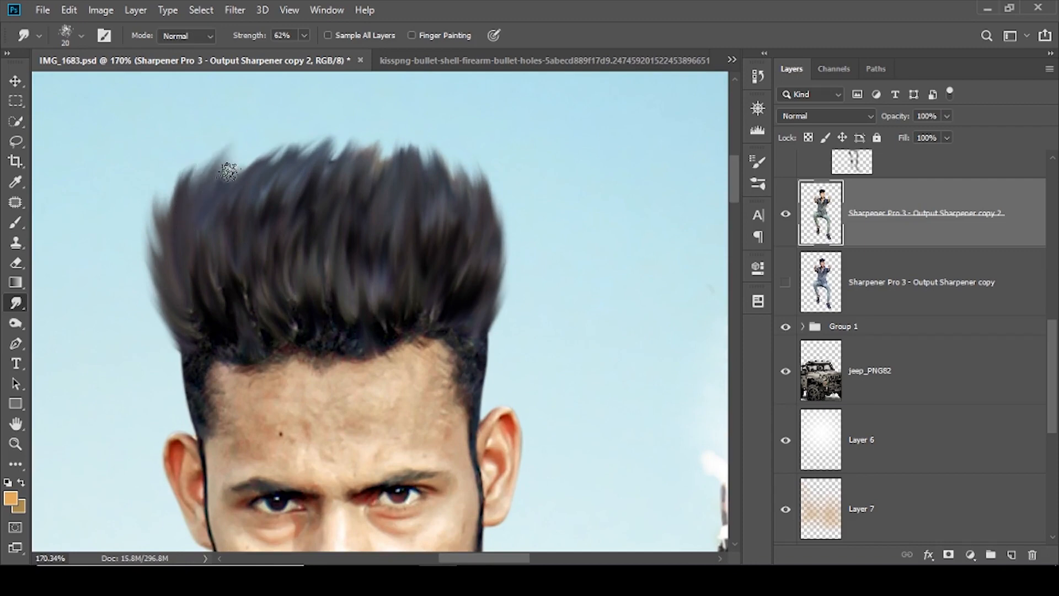
drag(229, 171, 308, 121)
drag(324, 202, 406, 134)
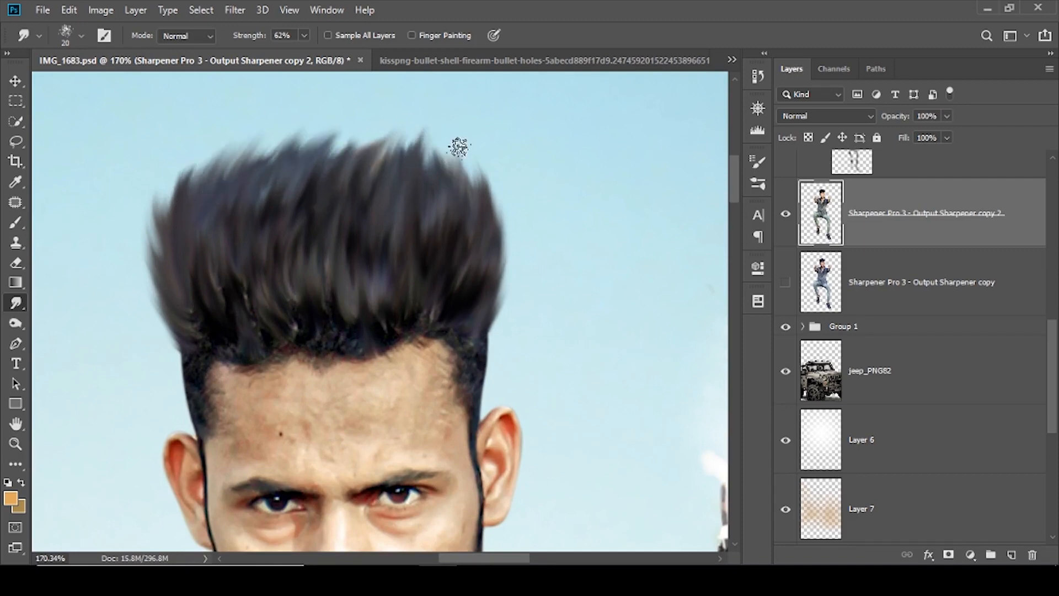
drag(458, 221, 448, 139)
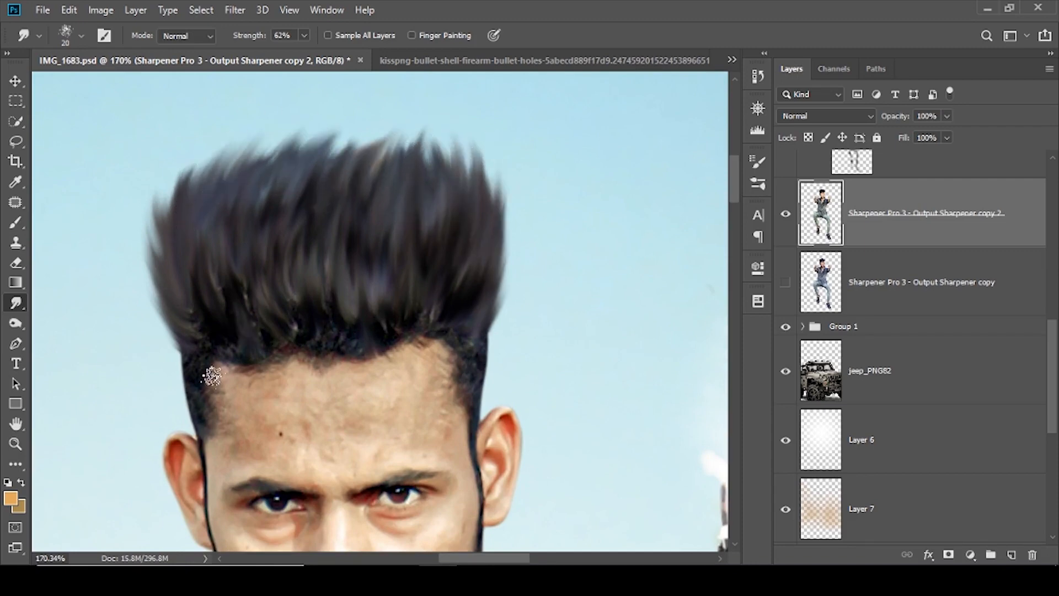
- Smudge the short hair at both temples with an 18 px brush
scroll(212, 377, up, 3)
drag(221, 275, 219, 251)
mouse_move(316, 299)
mouse_down()
mouse_move(61, 210)
mouse_move(48, 269)
mouse_up()
key([)
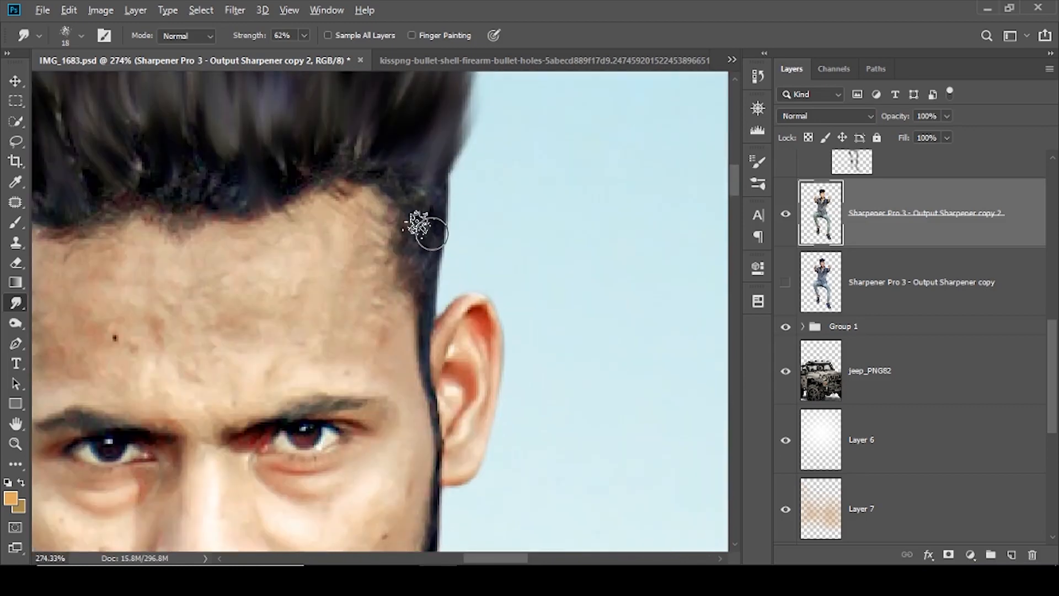
drag(421, 225, 439, 323)
- Smooth the forehead skin using the Smudge tool with a round textured 53 px brush at 18% strength
drag(158, 293, 276, 241)
right_click(276, 240)
click(208, 285)
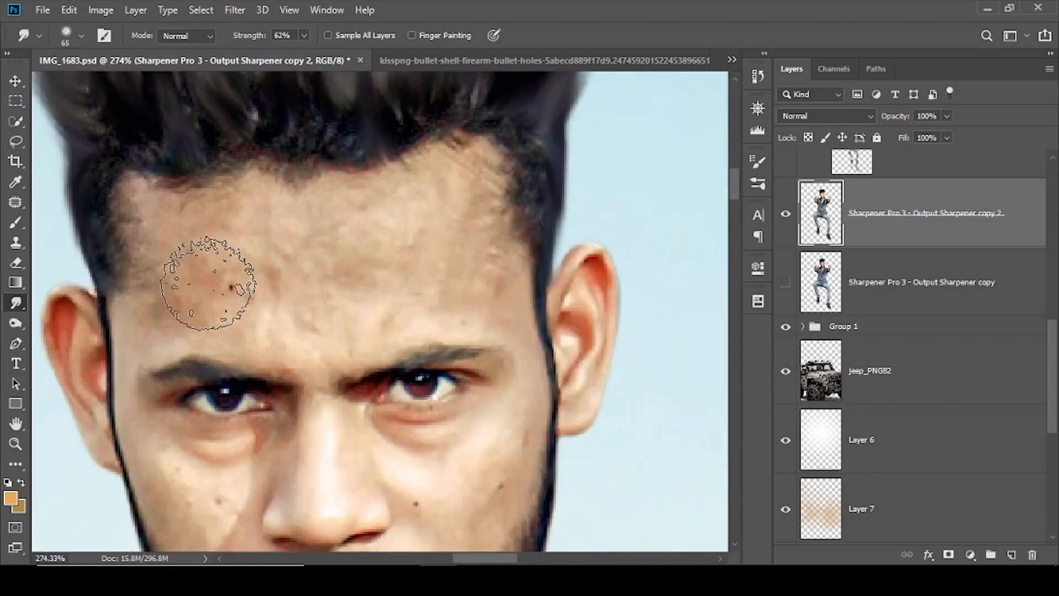
mouse_move(208, 285)
mouse_down()
mouse_move(253, 285)
mouse_move(189, 302)
mouse_move(240, 318)
mouse_move(330, 280)
mouse_move(307, 302)
mouse_move(302, 333)
mouse_move(457, 248)
mouse_move(472, 190)
mouse_move(479, 224)
mouse_move(452, 177)
mouse_move(343, 215)
mouse_move(264, 206)
mouse_move(319, 196)
mouse_move(272, 270)
mouse_move(269, 297)
mouse_up()
key(ctrl+z)
alt+right_click(297, 303)
drag(423, 223, 367, 215)
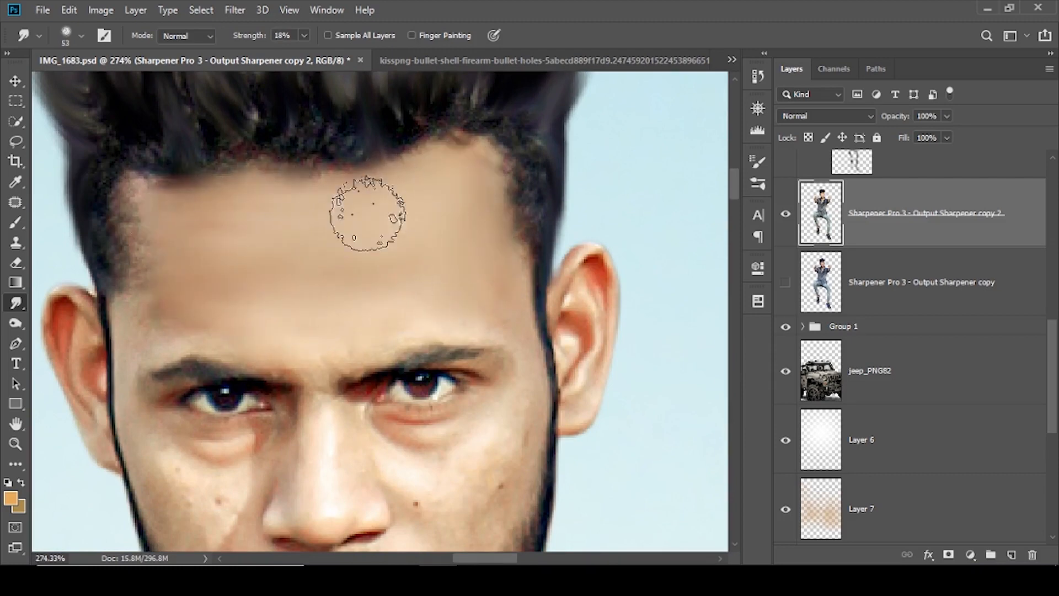
- Smooth the cheek and under-eye skin on the image's left side of the face with a 34 px smudge brush
drag(236, 190, 267, 83)
alt+right_click(254, 251)
drag(253, 250, 253, 319)
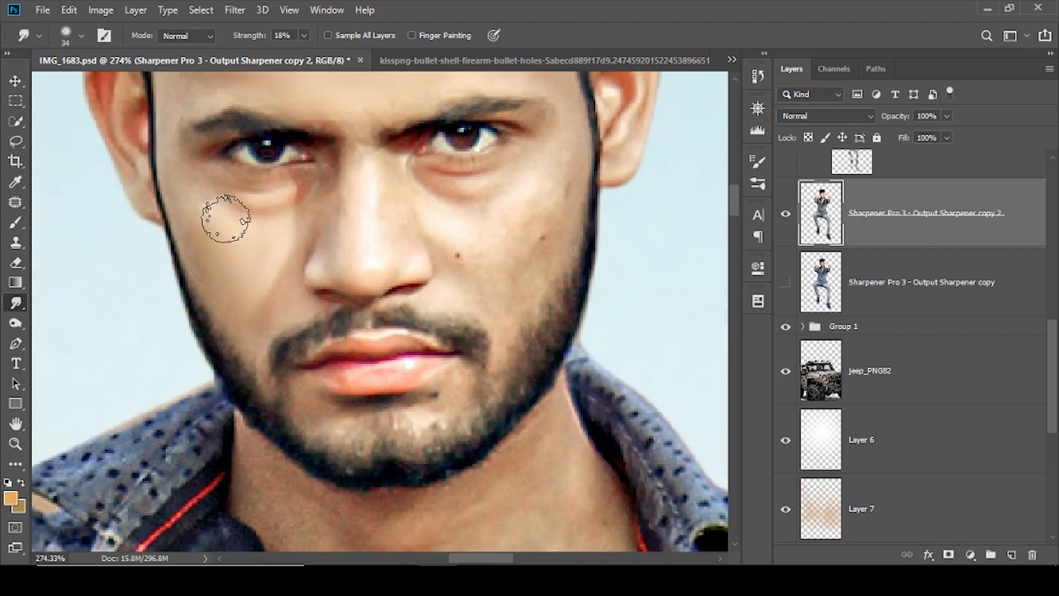
mouse_move(225, 218)
mouse_down()
mouse_move(303, 220)
mouse_move(283, 180)
mouse_up()
- Smooth the nose and the cheek on the image's right side with a 30 px smudge brush
key(bracketleft)
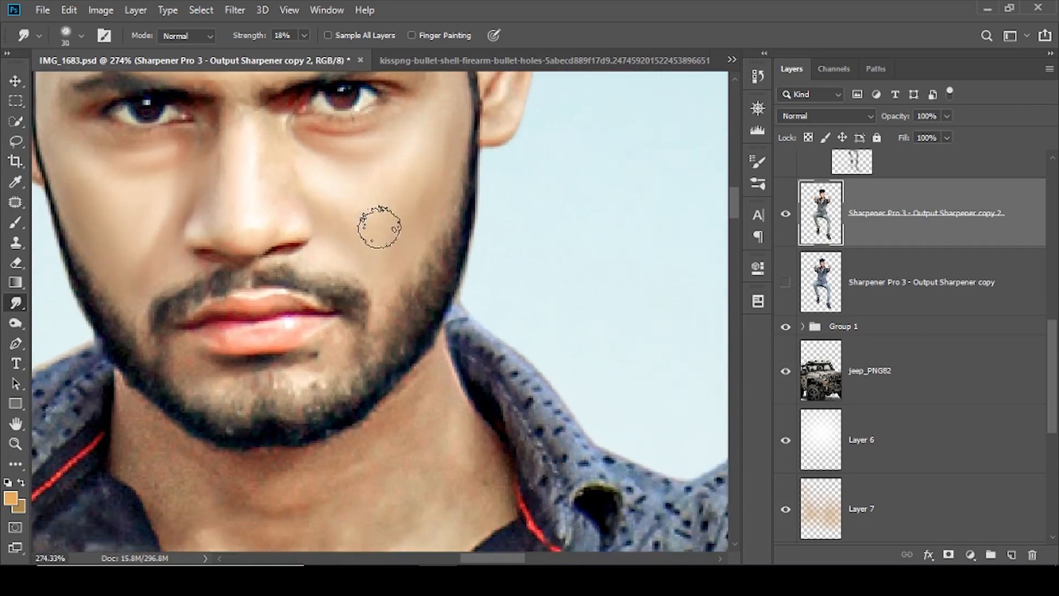
drag(436, 132, 429, 321)
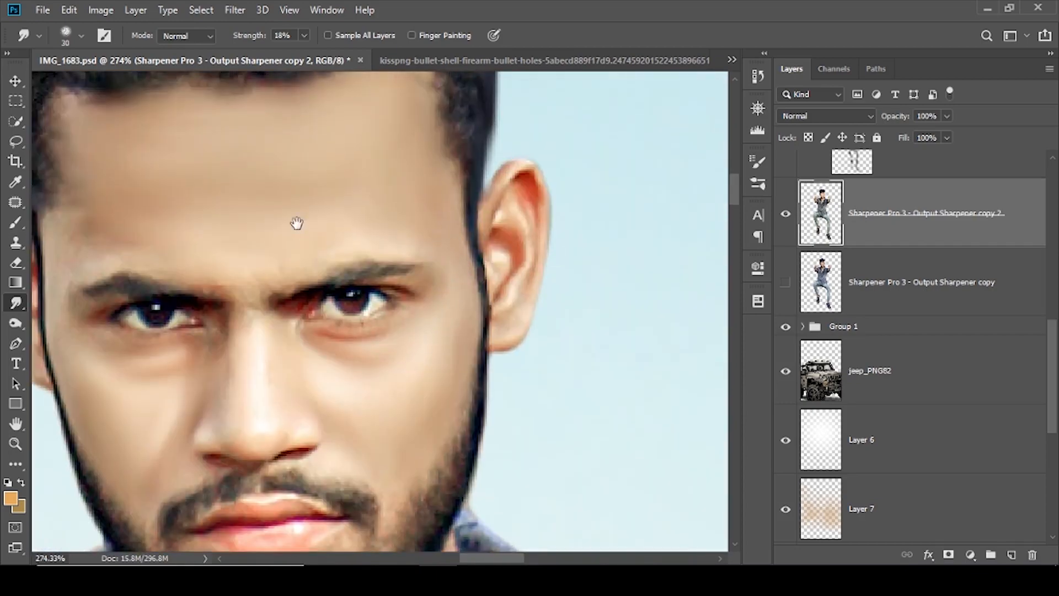
drag(297, 223, 411, 167)
scroll(208, 142, down, 6)
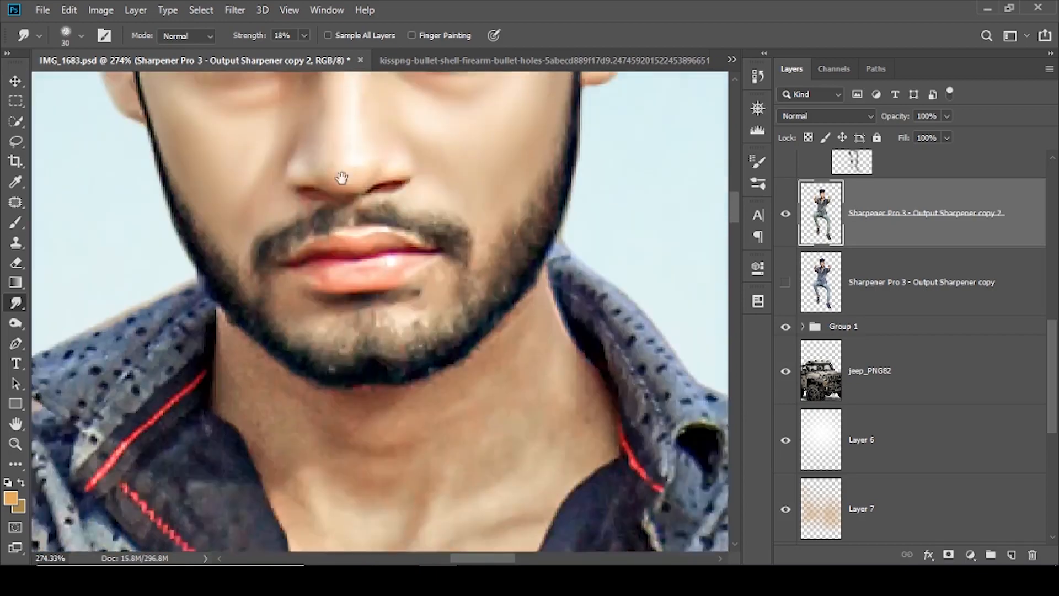
- Smooth the skin of the neck and the open chest area with a 42 px Smudge brush at 18% strength
scroll(304, 263, down, 2)
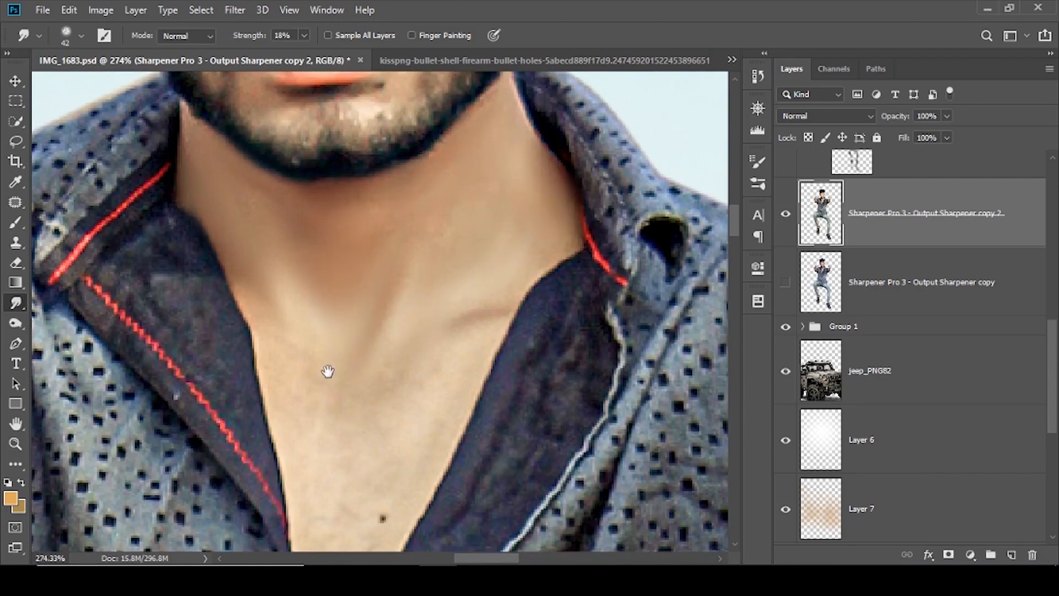
scroll(327, 372, down, 2)
scroll(383, 238, down, 1)
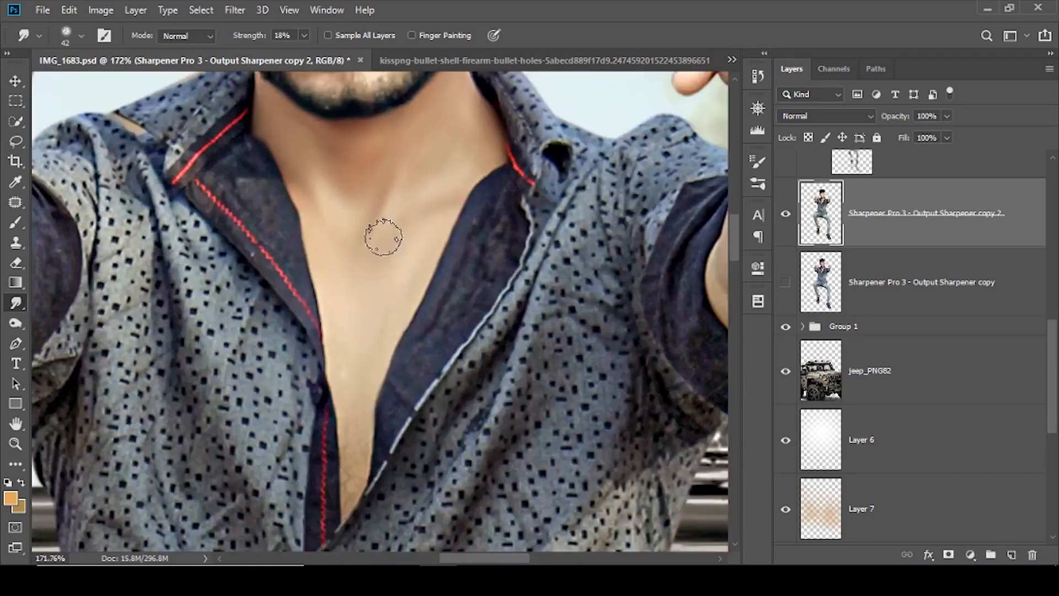
- Smooth the skin on both forearms with the 42 px Smudge brush and save the document
scroll(383, 238, down, 4)
scroll(248, 225, up, 4)
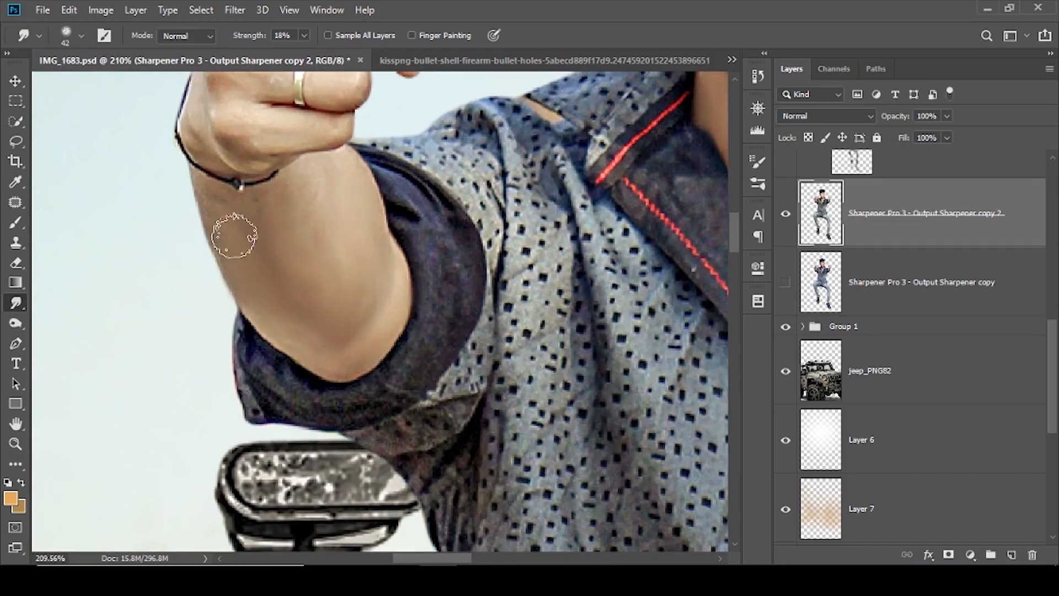
scroll(234, 236, right, 10)
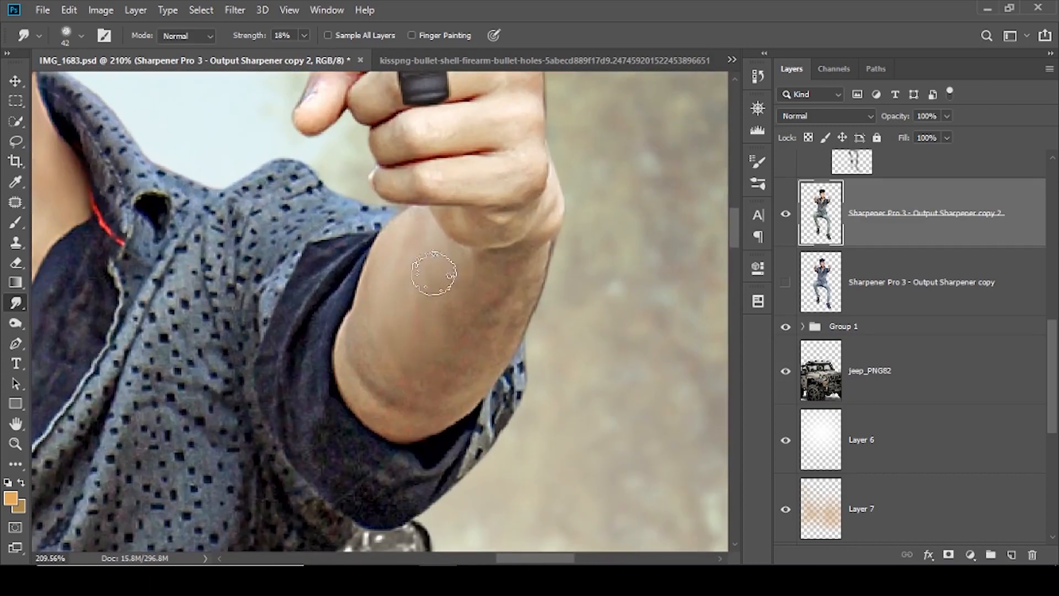
drag(493, 361, 412, 426)
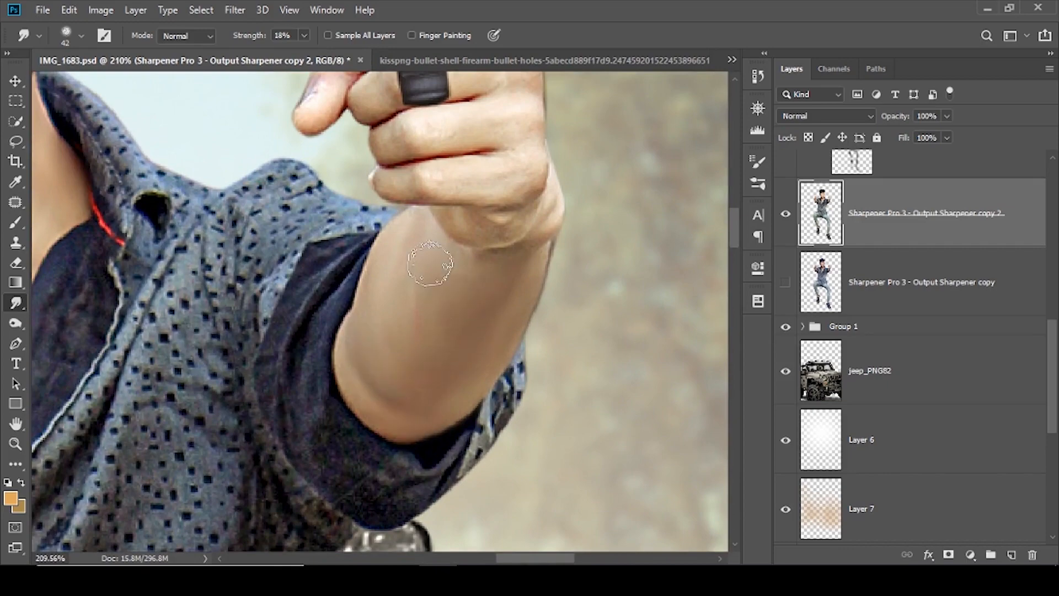
key(ctrl+0)
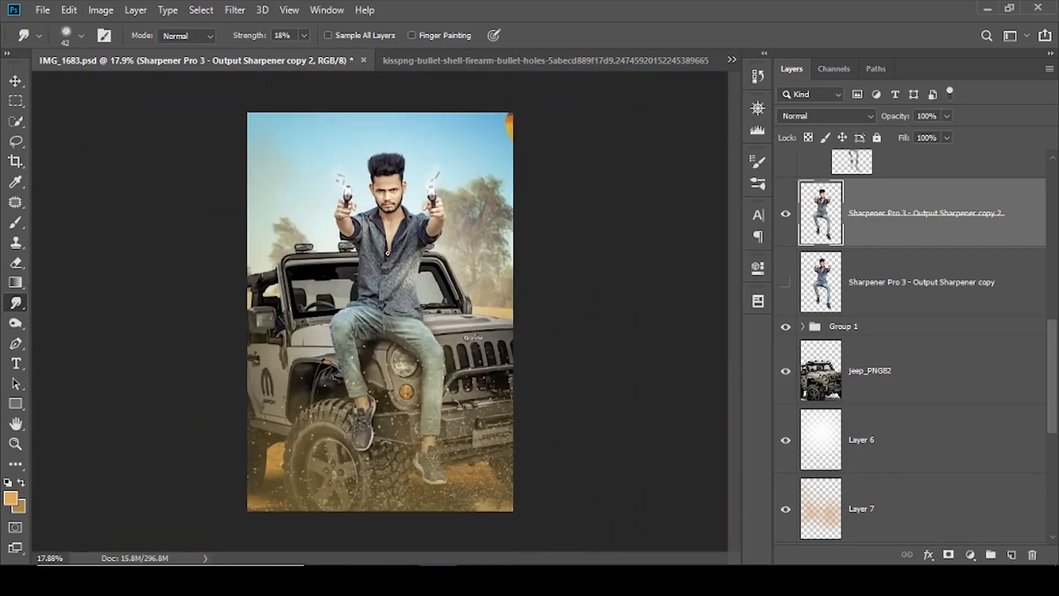
key(ctrl+s)
- Apply a Motion Blur to the white dust-particle splash layer, adjusting its angle and distance, and save the document
click(855, 500)
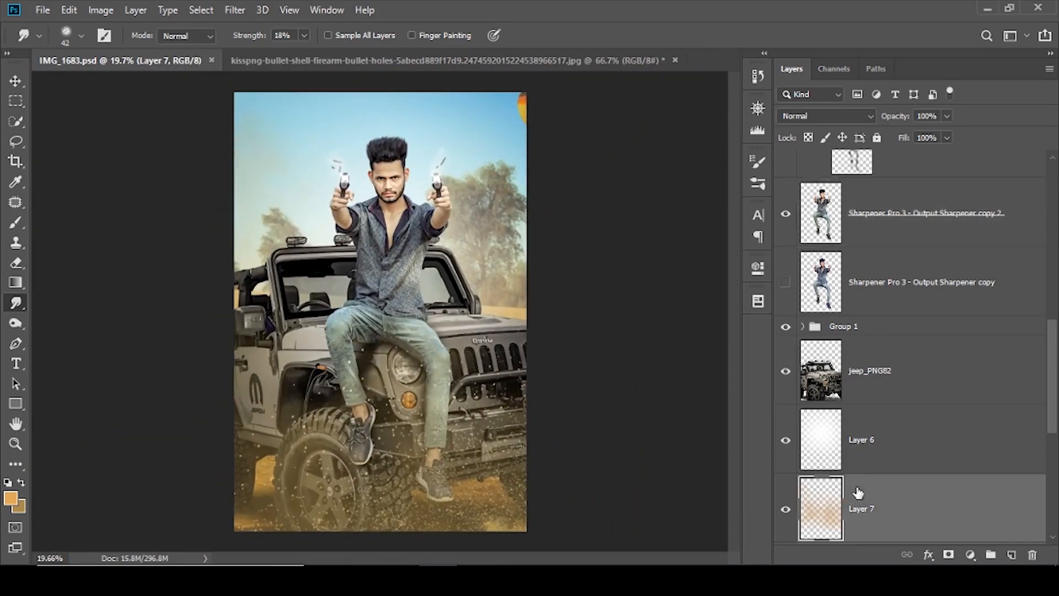
scroll(853, 412, up, 10)
scroll(853, 413, up, 2)
click(910, 303)
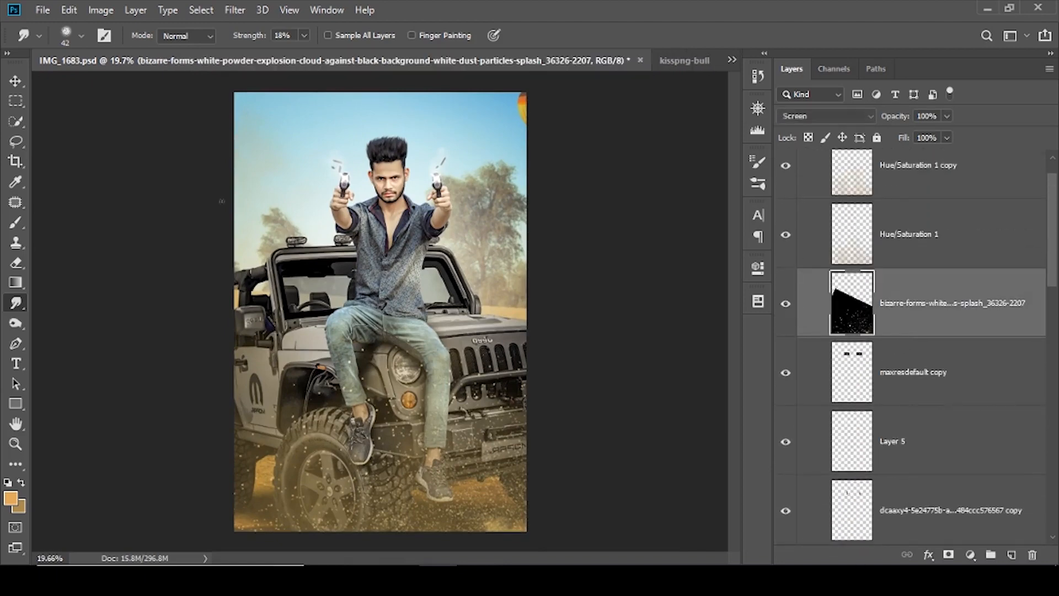
click(235, 10)
mouse_move(242, 186)
click(463, 274)
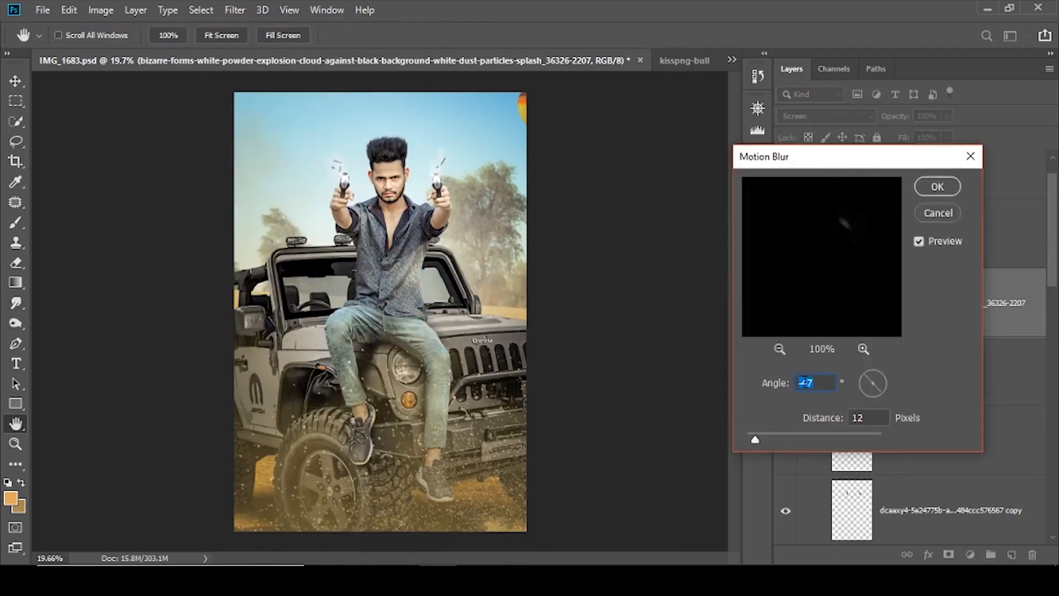
click(767, 437)
mouse_move(865, 386)
mouse_down()
mouse_move(874, 375)
mouse_move(861, 374)
mouse_move(883, 374)
mouse_up()
click(938, 186)
key(ctrl+s)
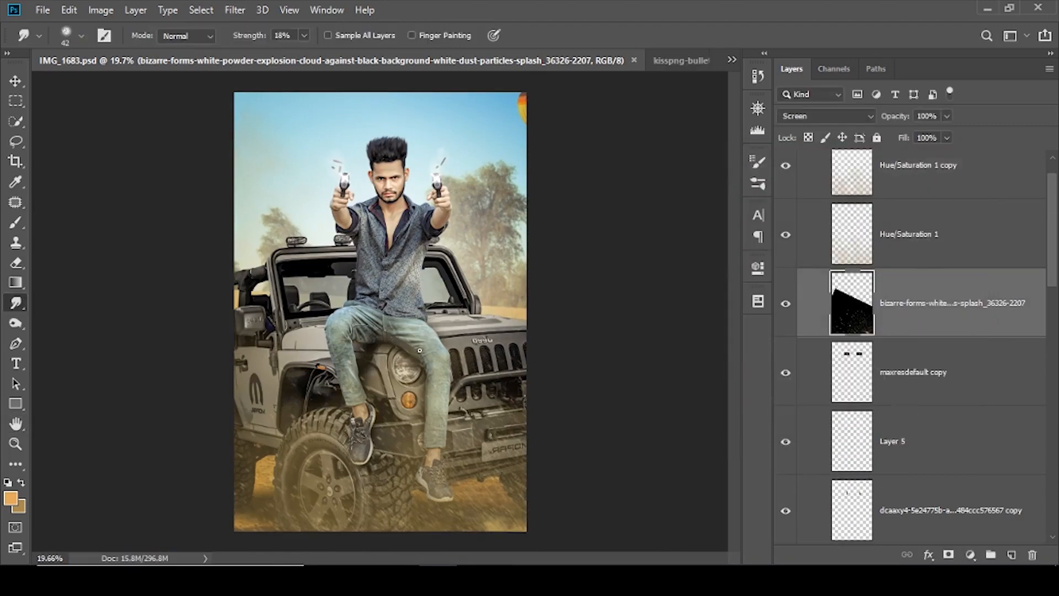
- Group all layers above Layer 3, from Layer 6 copy to the topmost one, into a single group
scroll(887, 375, down, 6)
click(889, 380)
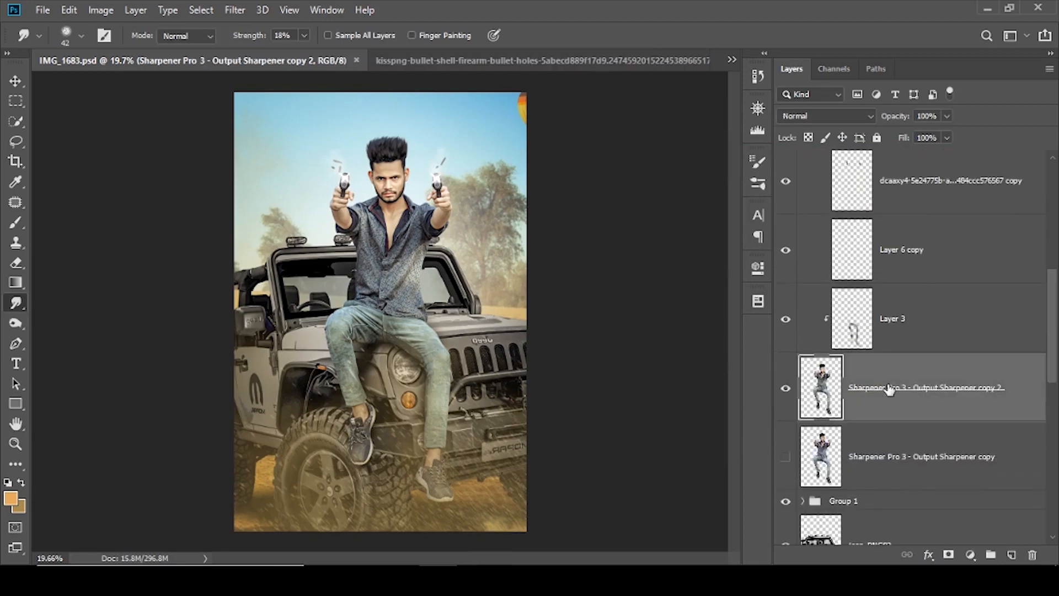
scroll(890, 389, up, 3)
click(889, 390)
scroll(893, 407, up, 6)
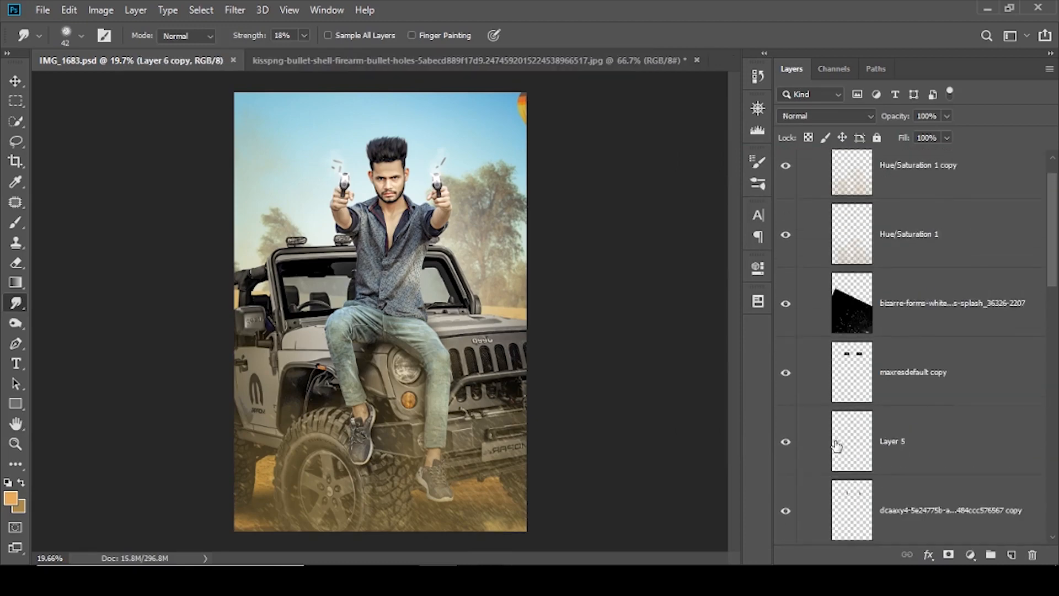
click(803, 159)
scroll(803, 331, down, 5)
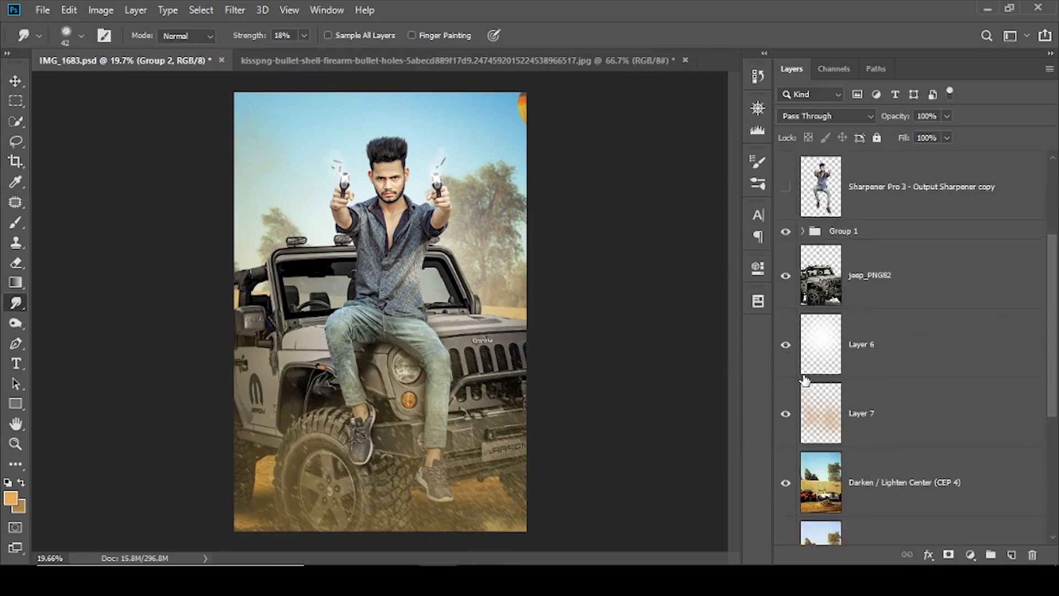
scroll(827, 381, up, 5)
- Add a gray-filled layer clipped to Sharpener Pro 3 - Output Sharpener copy 2 and set its blend mode to Soft Light
click(888, 273)
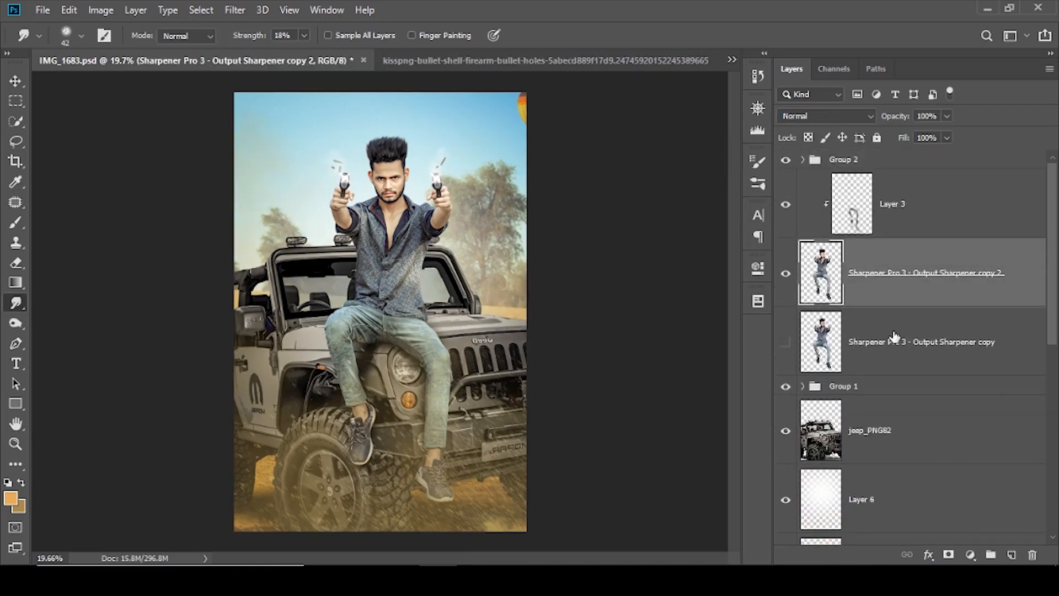
click(1012, 555)
key(shift+F5)
key(Return)
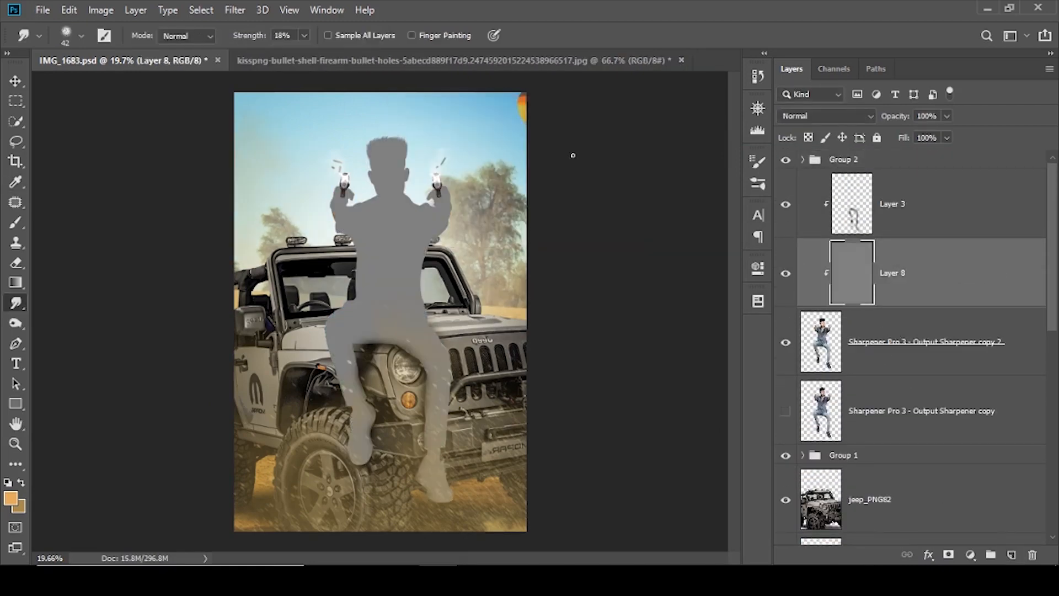
click(853, 116)
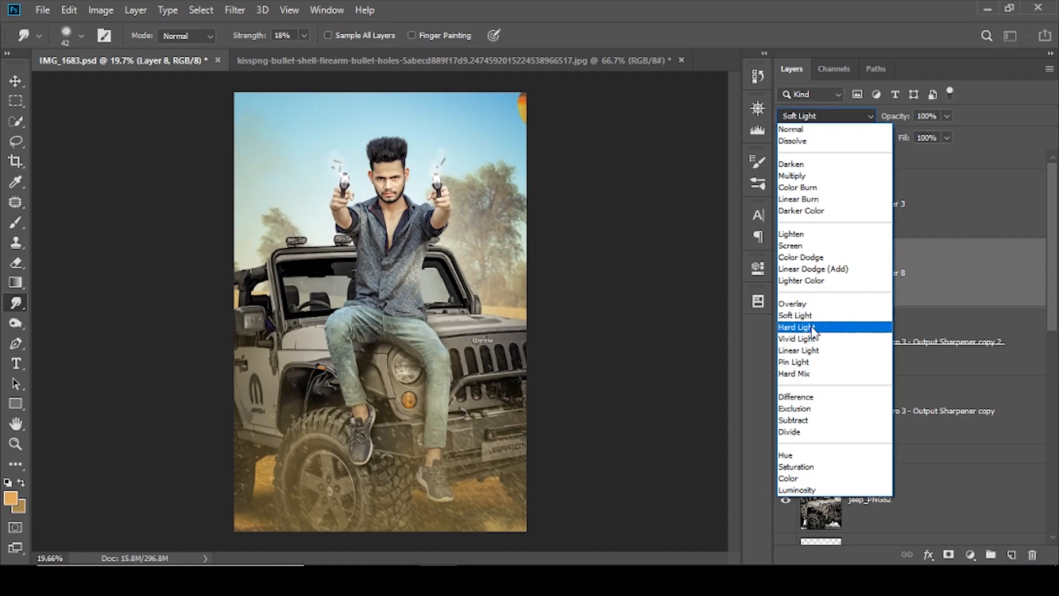
click(801, 326)
- Lighten the knee and shin of the jeans leg on the image's right side using Dodge on Midtones at 11% exposure
click(15, 322)
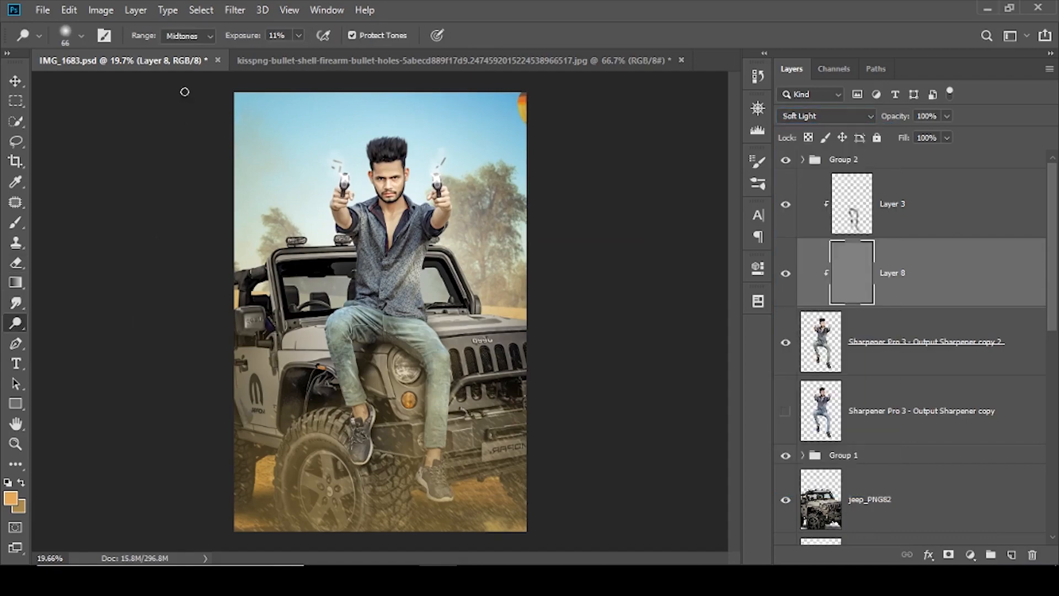
scroll(412, 260, up, 13)
drag(436, 430, 420, 246)
alt+right_click(419, 246)
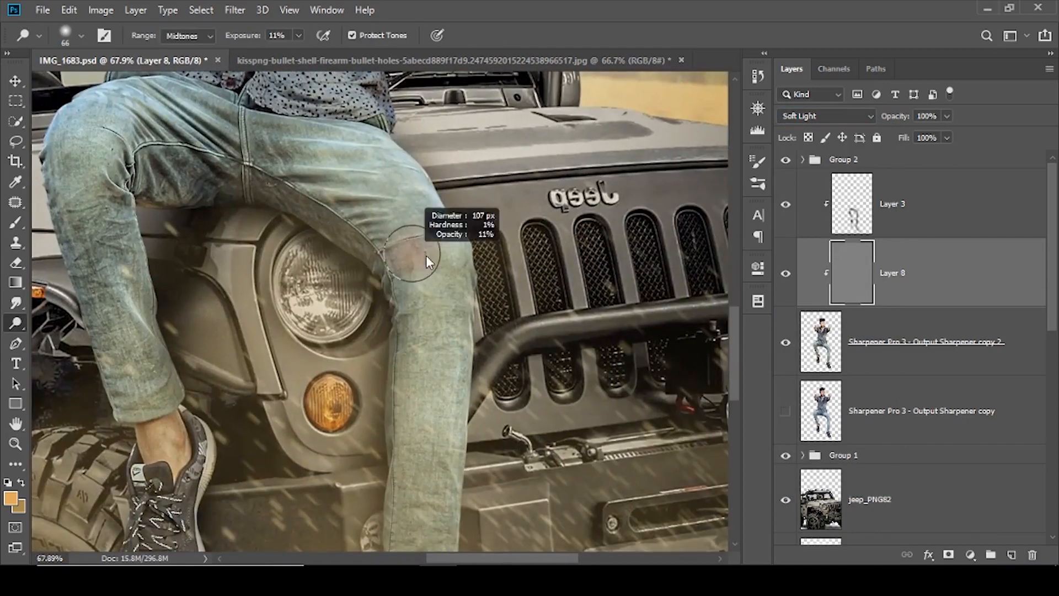
drag(425, 297, 420, 254)
alt+right_click(409, 220)
drag(409, 221, 433, 419)
alt+right_click(429, 319)
mouse_move(433, 419)
mouse_down()
mouse_move(433, 328)
mouse_move(417, 468)
mouse_up()
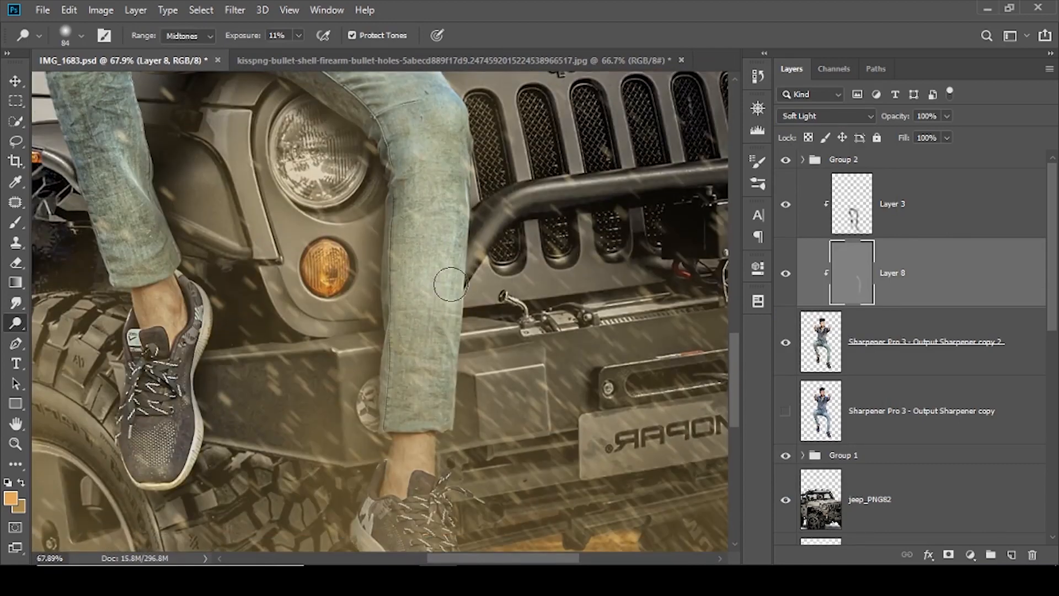
- Lighten the lower part of that leg, plus the thigh and knee on the image's left side, with an 84 px Dodge brush
drag(429, 315, 424, 416)
drag(419, 287, 420, 446)
drag(277, 304, 450, 307)
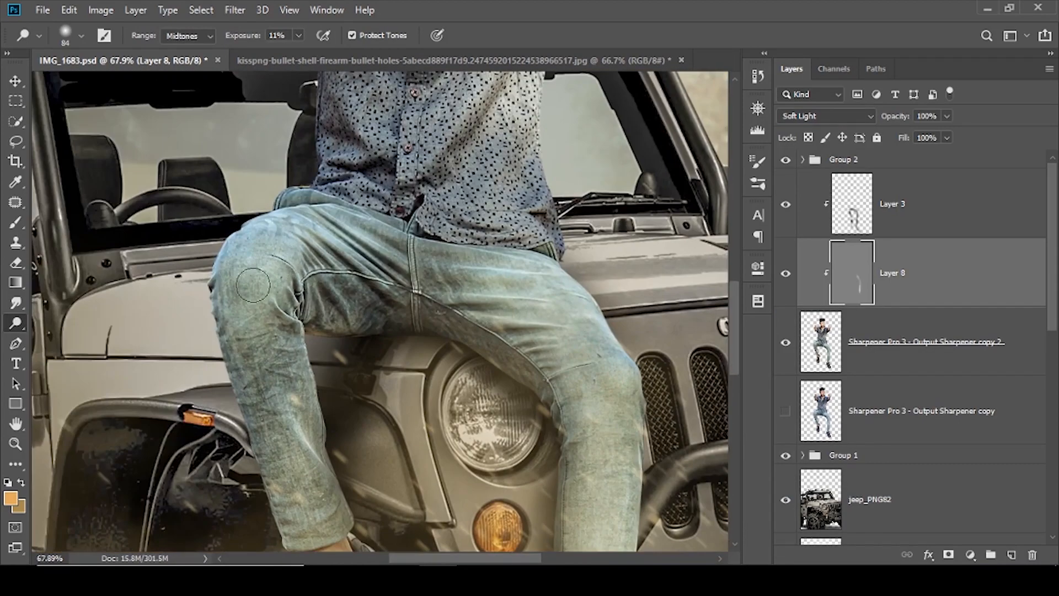
scroll(244, 186, down, 3)
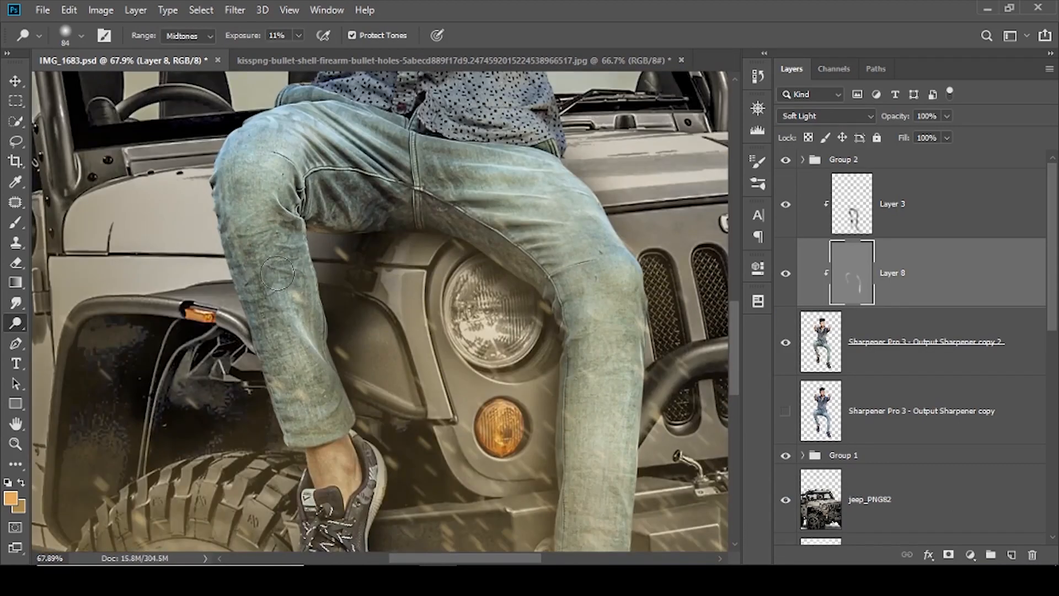
- Darken the shaded folds of the jeans using the Burn tool on Midtones at 11% exposure with a 47 px brush
right_click(16, 323)
click(72, 338)
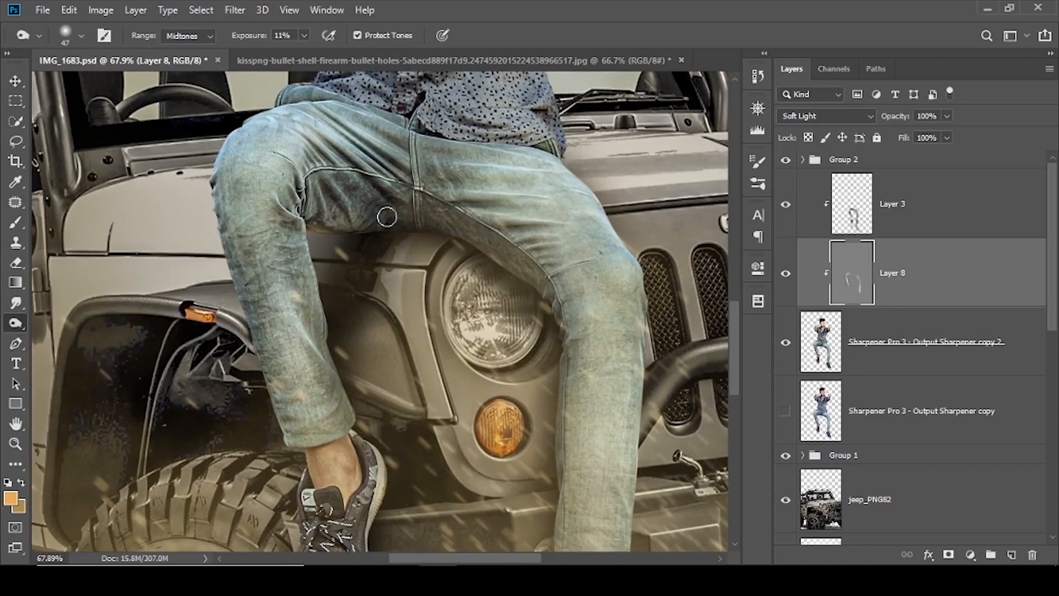
drag(555, 429, 547, 257)
drag(546, 295, 598, 559)
- Darken the shirt's chest folds on the image's right side with a 61 px Burn brush
drag(519, 246, 514, 473)
scroll(477, 338, up, 2)
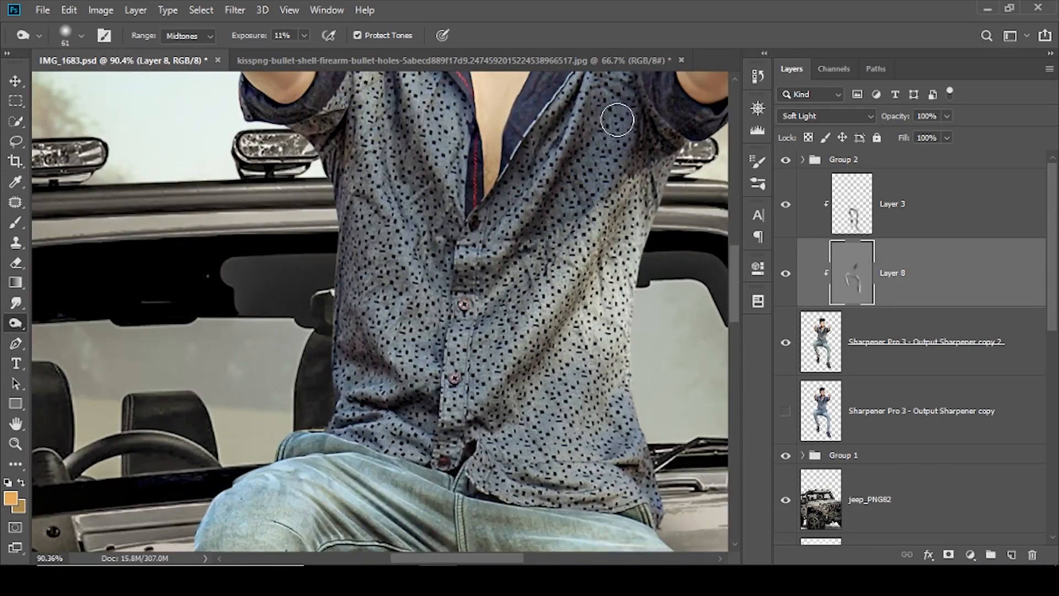
drag(456, 346, 529, 381)
drag(496, 234, 471, 170)
drag(455, 318, 460, 281)
alt+right_click(460, 281)
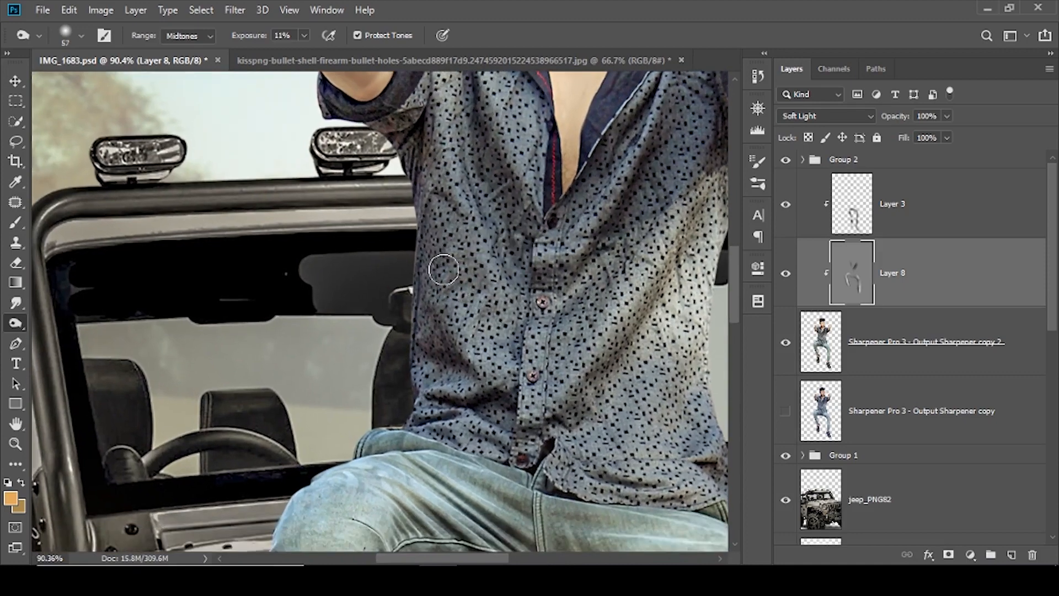
- Darken the shirt folds on the image's left side with a 57 px Burn brush
scroll(489, 239, up, 3)
drag(404, 254, 397, 187)
drag(315, 326, 256, 295)
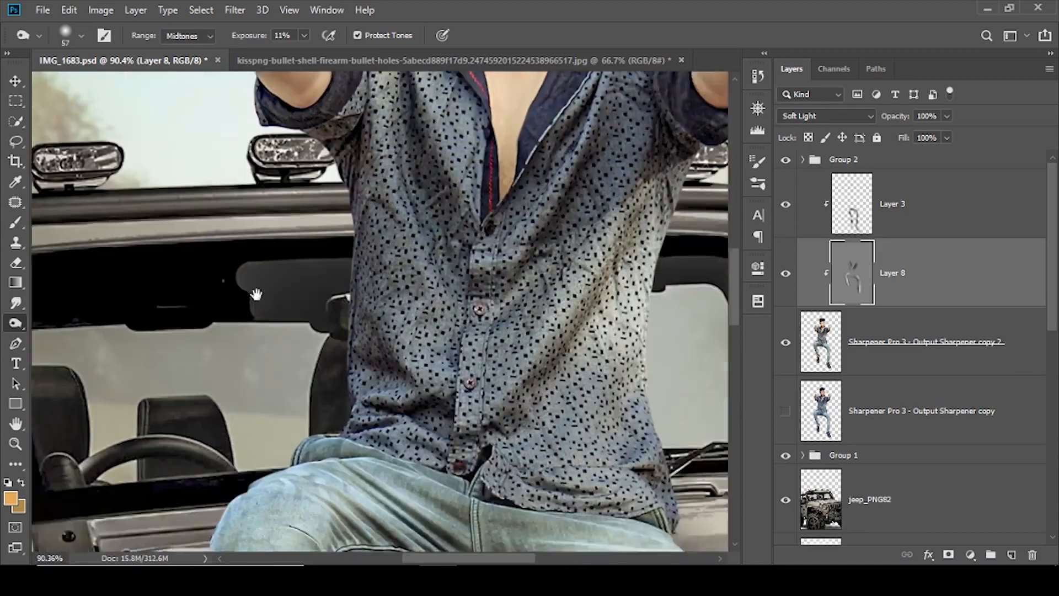
drag(569, 261, 355, 314)
drag(428, 168, 571, 331)
drag(529, 513, 545, 262)
- Darken the lower shirt folds with a 33 px Burn brush and the upper jeans creases with a 43 px one
scroll(525, 281, up, 3)
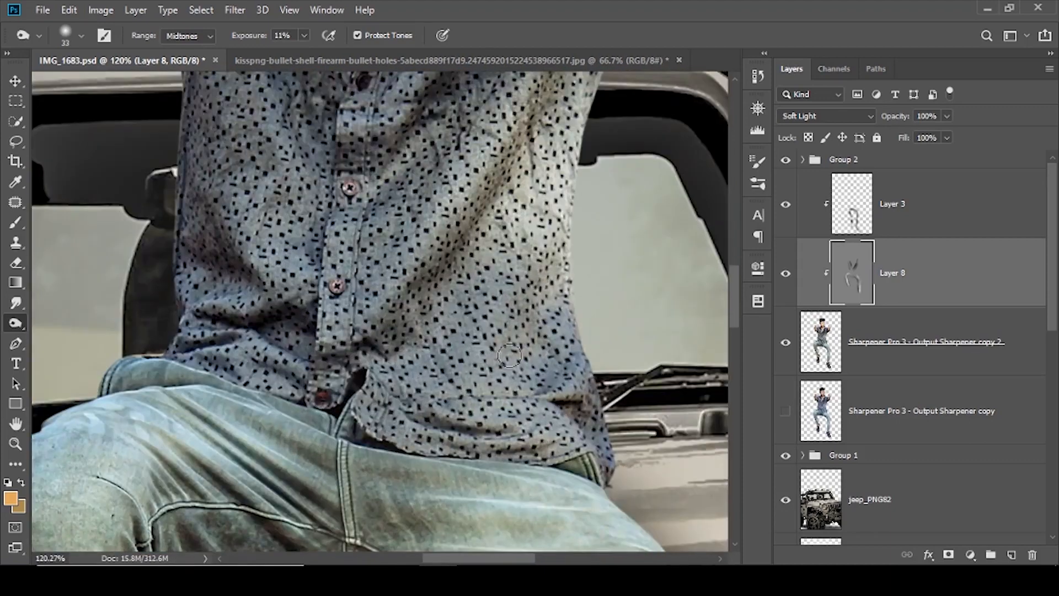
drag(419, 401, 496, 383)
mouse_move(481, 421)
mouse_down()
mouse_move(501, 421)
mouse_move(457, 303)
mouse_up()
drag(460, 305, 444, 305)
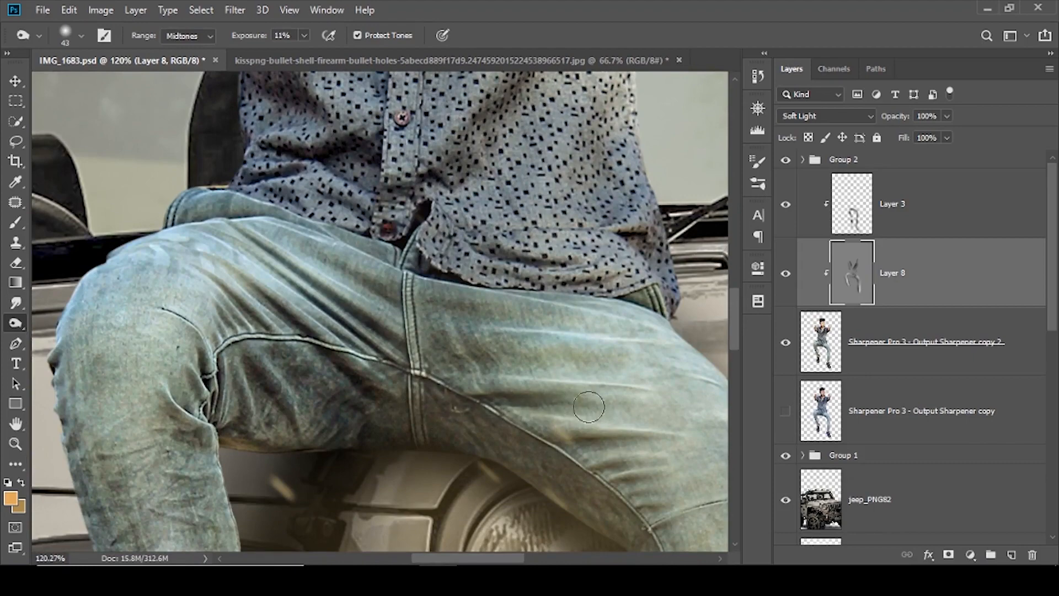
drag(589, 407, 330, 232)
mouse_move(265, 231)
mouse_down()
mouse_move(366, 345)
mouse_move(407, 441)
mouse_move(273, 265)
mouse_up()
- Paint soft black shadows on the jeans on Layer 3 with a 71 px round brush at 55% opacity, and save
key(alt+])
click(16, 226)
right_click(335, 292)
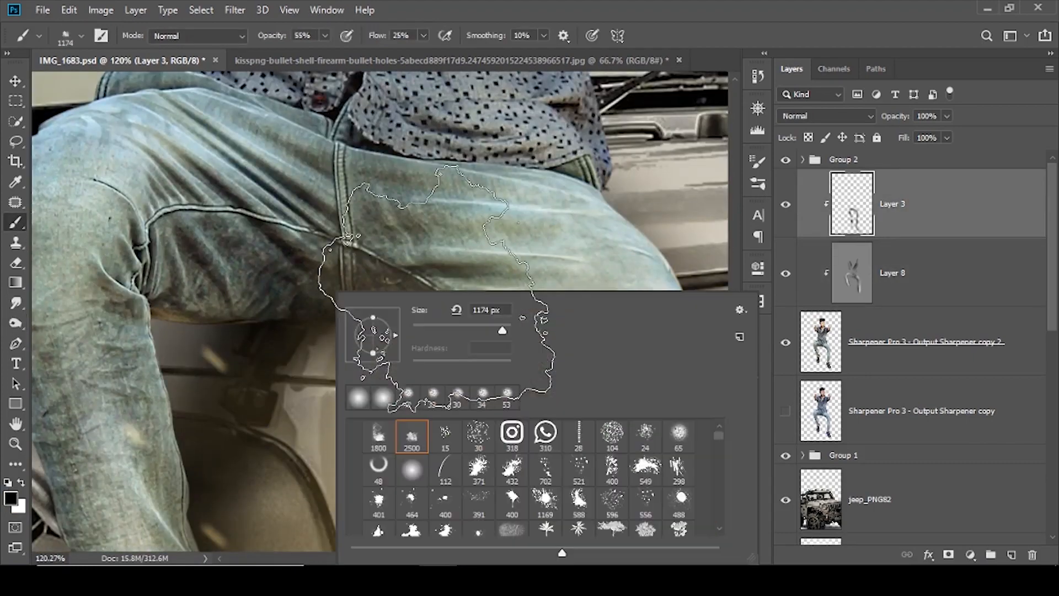
click(383, 401)
drag(276, 340, 56, 341)
drag(480, 389, 455, 233)
mouse_move(411, 255)
mouse_down()
mouse_move(336, 213)
mouse_move(350, 239)
mouse_move(220, 239)
mouse_up()
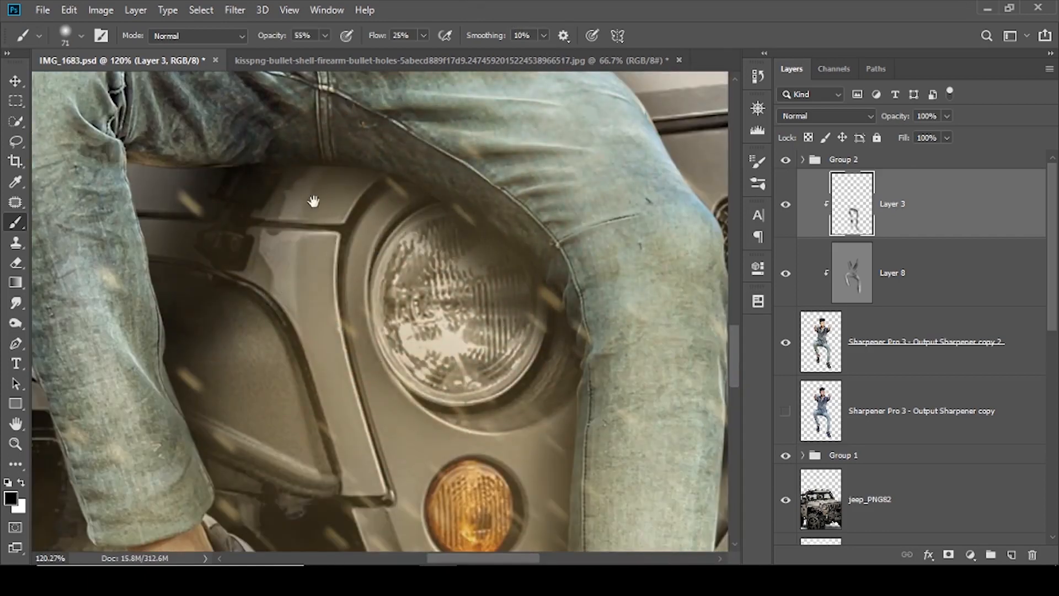
scroll(313, 202, down, 6)
key(ctrl+s)
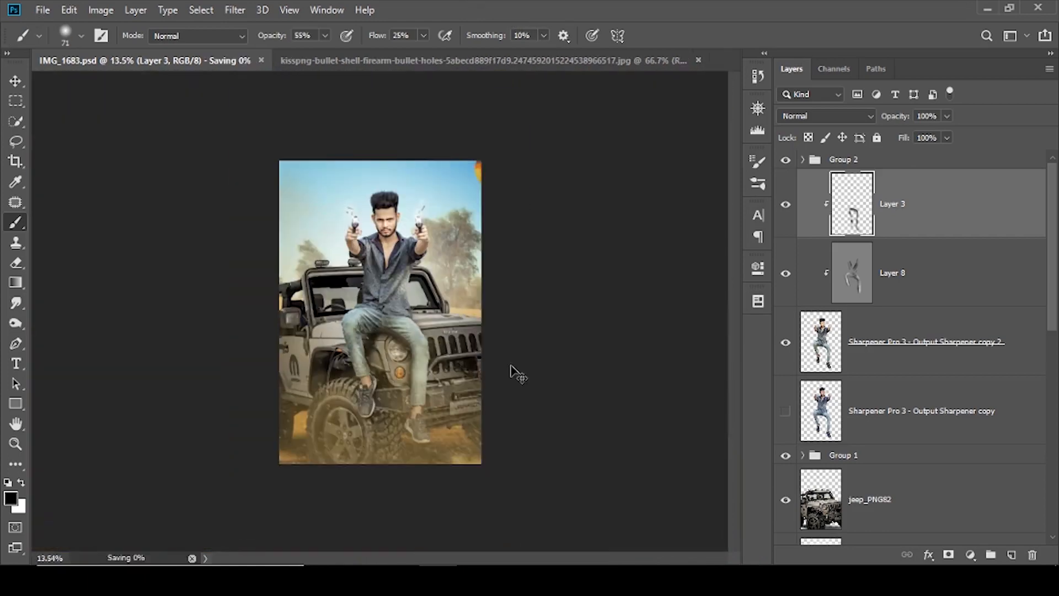
- Darken the shaded areas of both jeans legs on Layer 8 with a 59 px Burn brush at 11% exposure
scroll(397, 309, up, 5)
drag(397, 310, 427, 255)
click(832, 276)
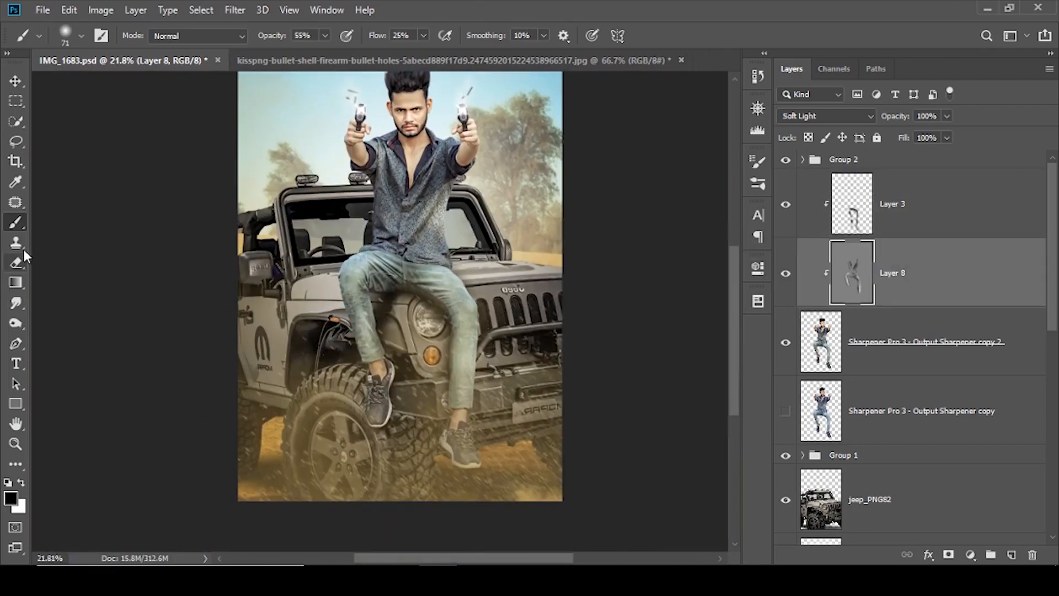
key(o)
scroll(501, 236, up, 5)
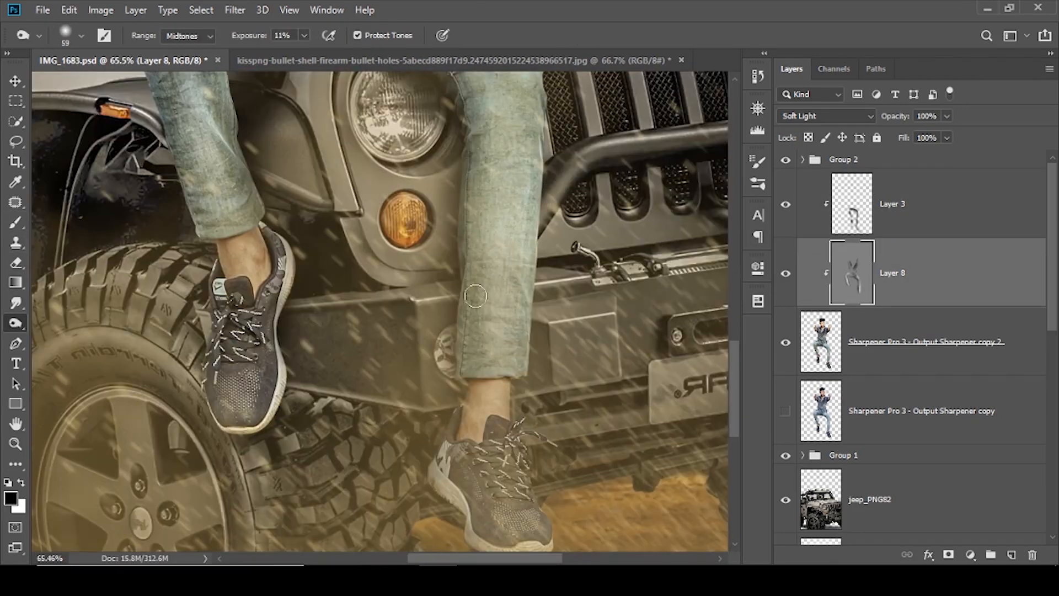
scroll(447, 381, down, 3)
scroll(474, 322, up, 7)
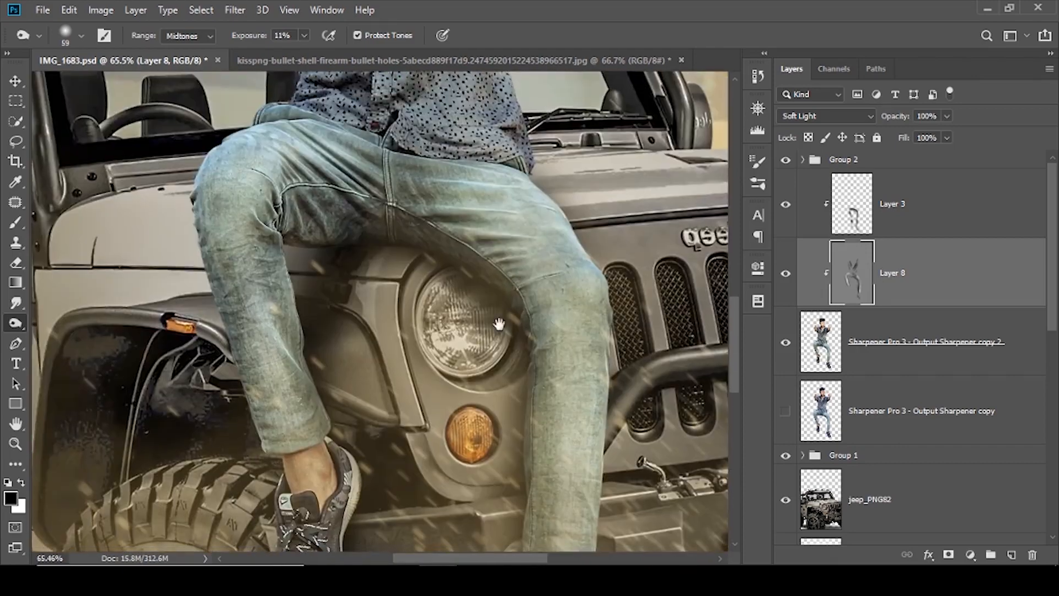
drag(499, 324, 565, 283)
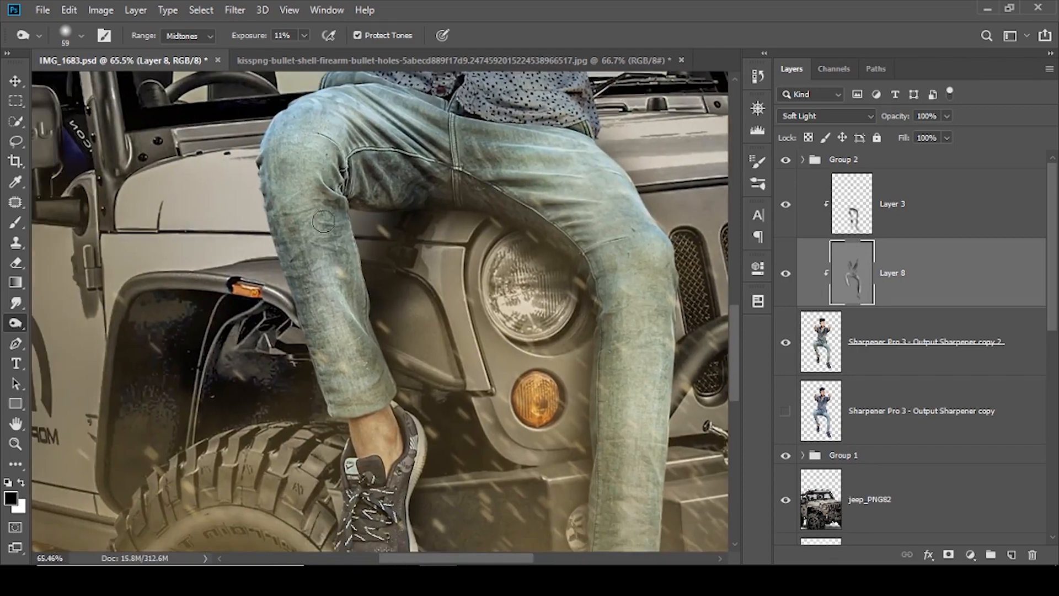
scroll(341, 416, up, 10)
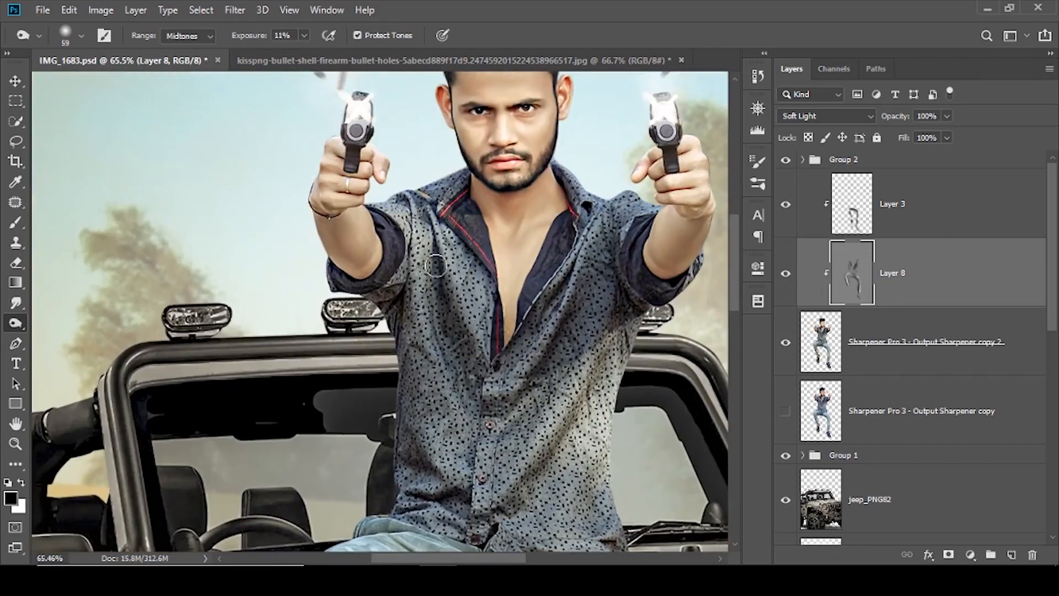
- Lighten the shirt front on Layer 8 with the Dodge tool at 11% exposure, using 59 px and 20 px brushes
scroll(52, 302, up, 2)
right_click(16, 324)
click(58, 323)
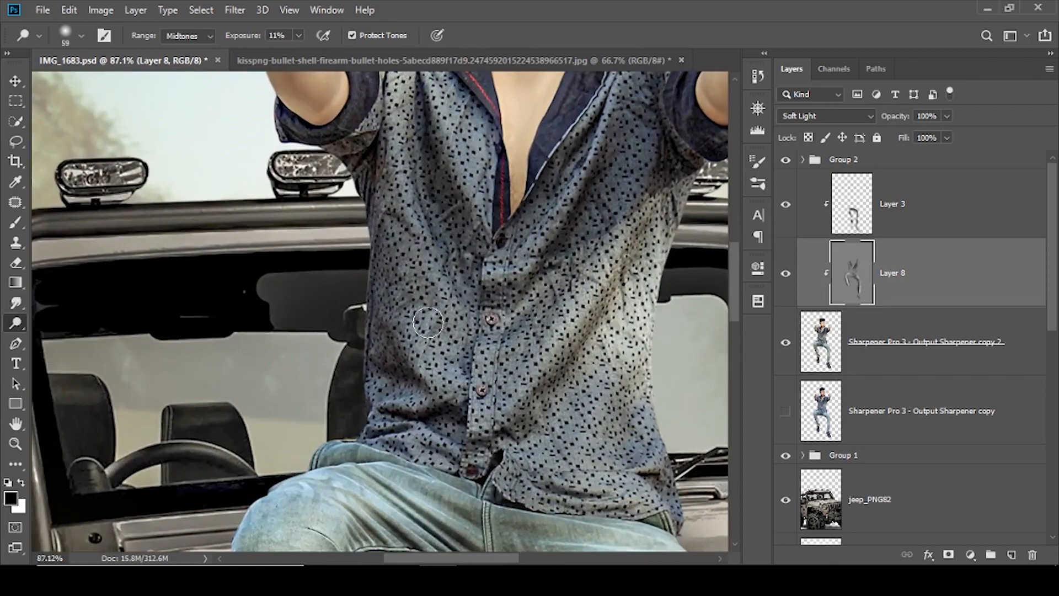
drag(428, 322, 418, 320)
drag(419, 225, 427, 348)
key(bracketleft)
key(bracketleft)
key(bracketleft)
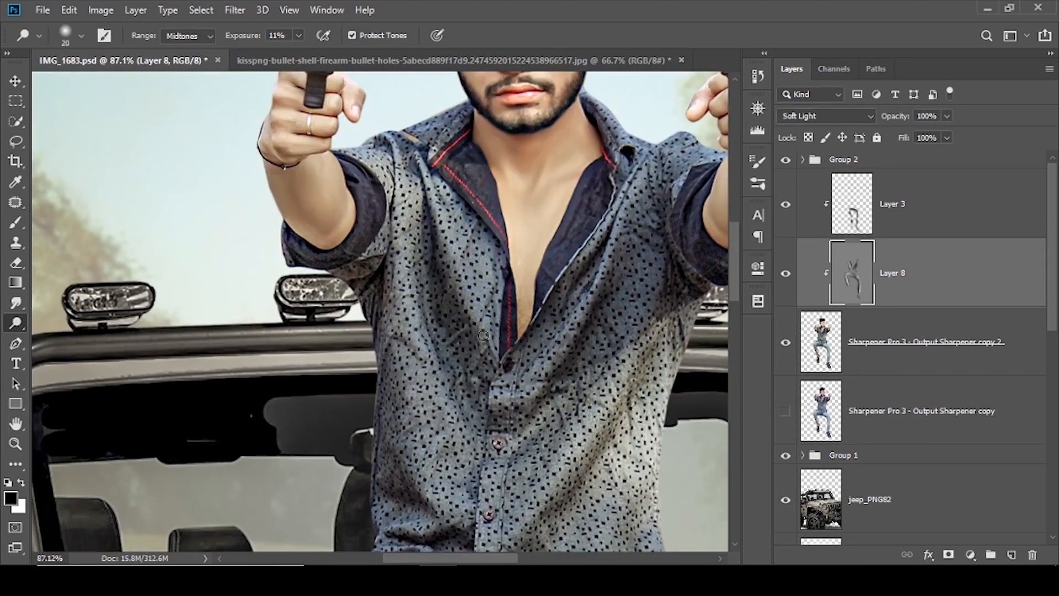
drag(514, 407, 427, 366)
drag(588, 261, 528, 335)
- Lighten the shirt's shoulders and upper chest with a 38 px Dodge brush
alt+right_click(528, 336)
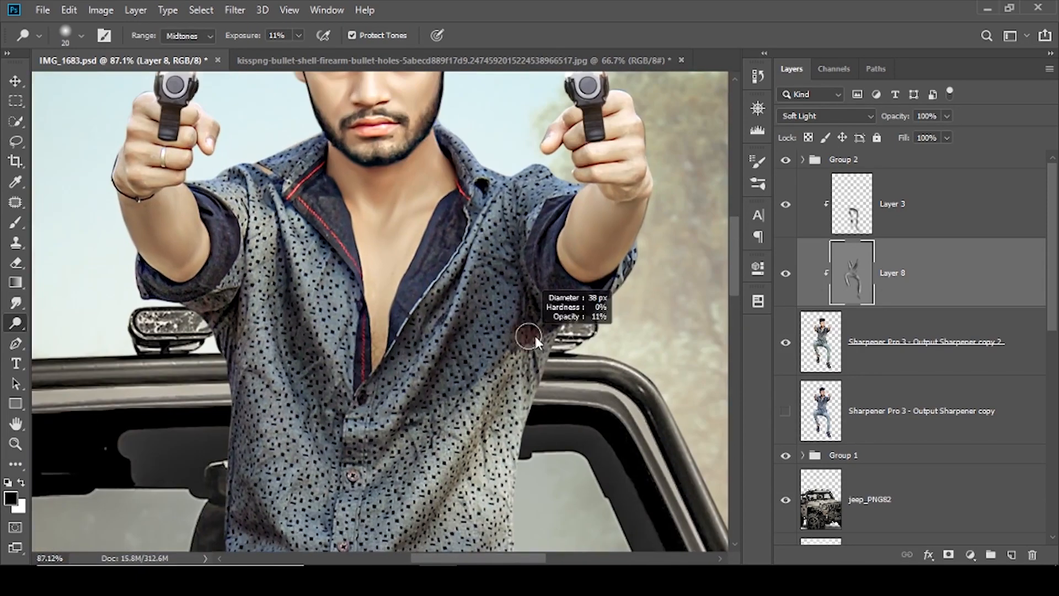
drag(499, 199, 488, 266)
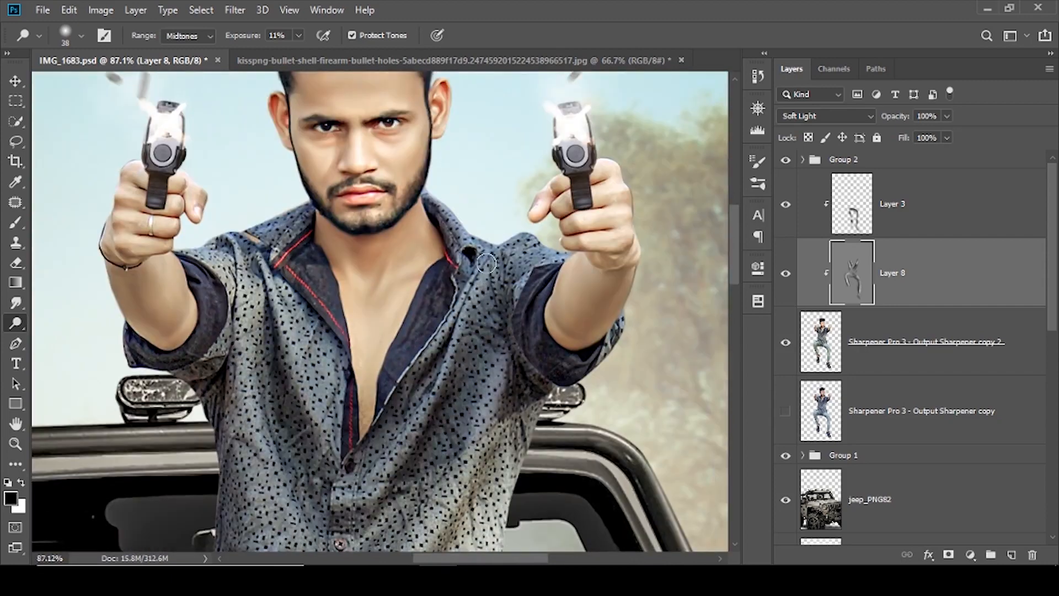
drag(353, 287, 448, 293)
drag(451, 344, 445, 258)
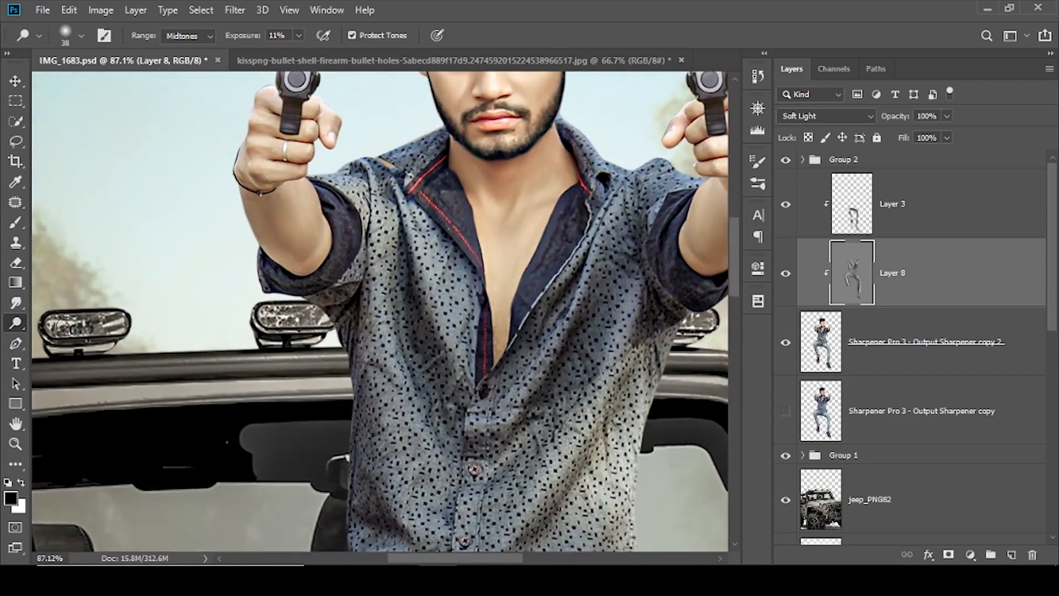
- Darken the shirt folds with a 24 px Burn brush at 11% exposure, and compare the image with Layer 8 hidden and shown
right_click(15, 323)
click(69, 331)
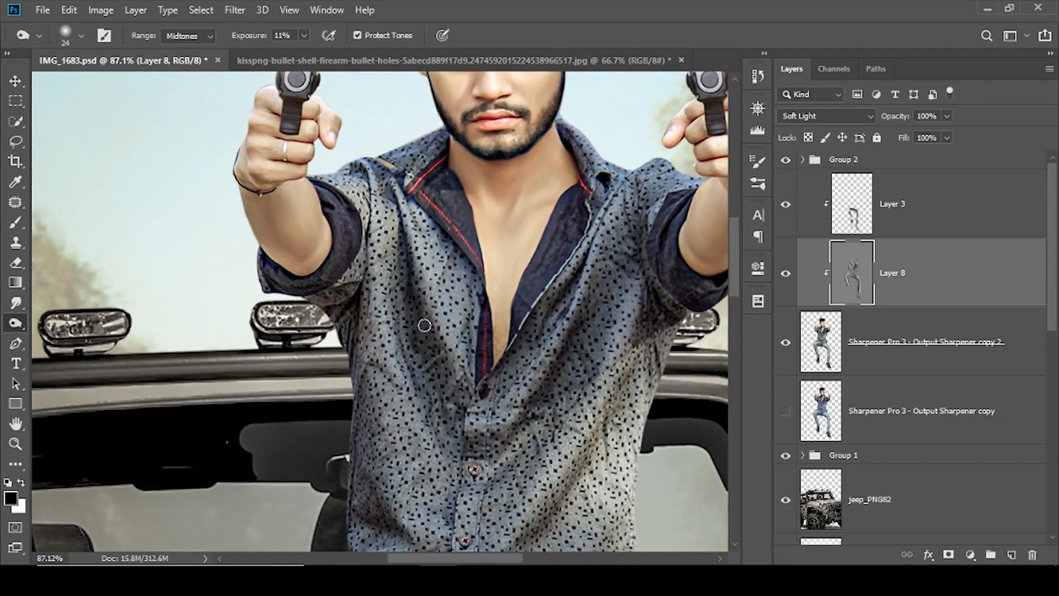
scroll(398, 305, down, 3)
drag(409, 386, 391, 267)
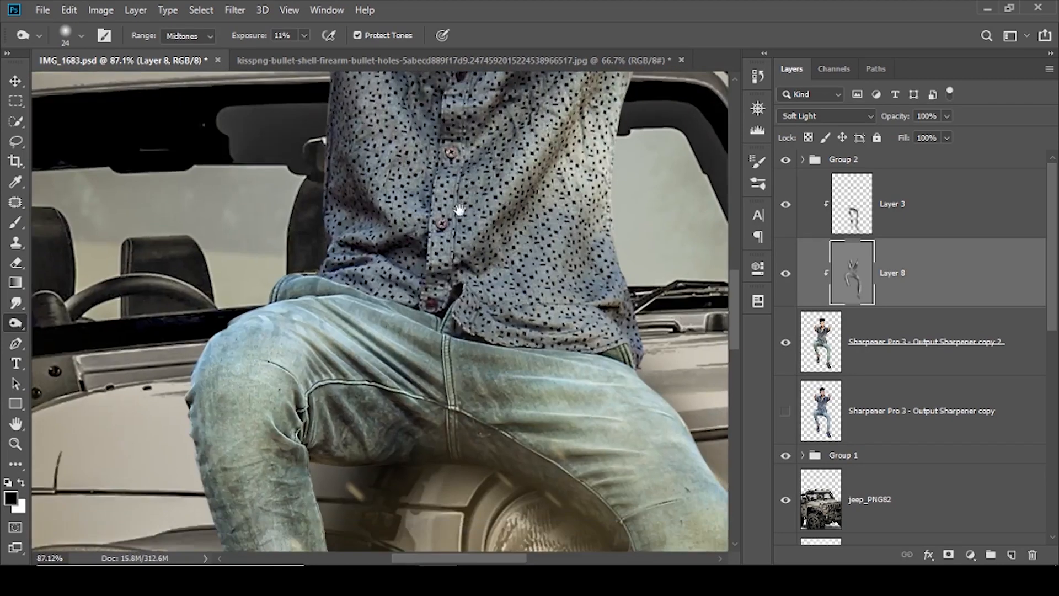
drag(523, 124, 459, 240)
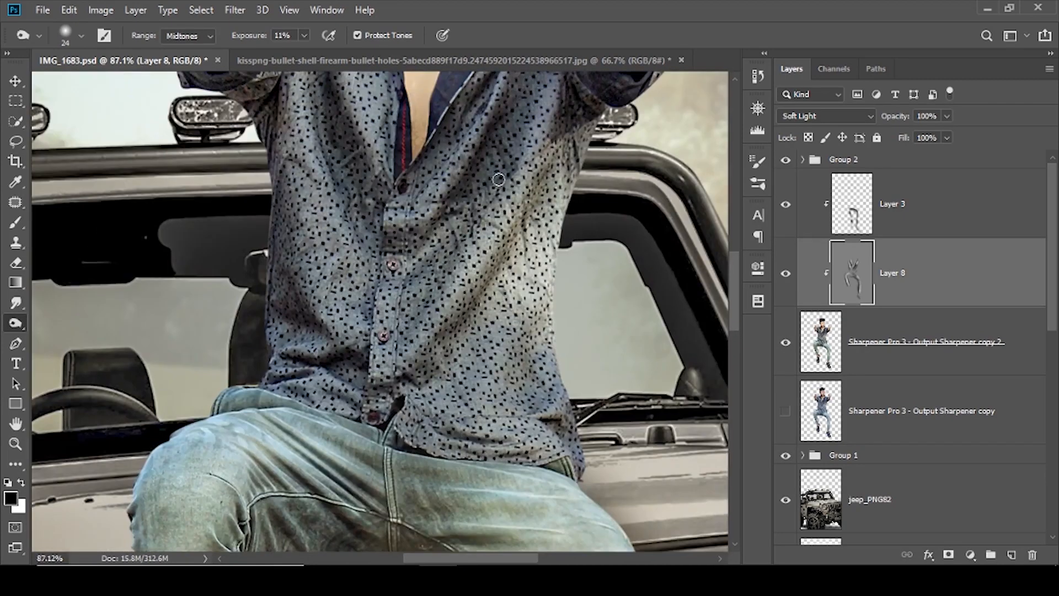
drag(498, 179, 499, 109)
drag(577, 74, 499, 208)
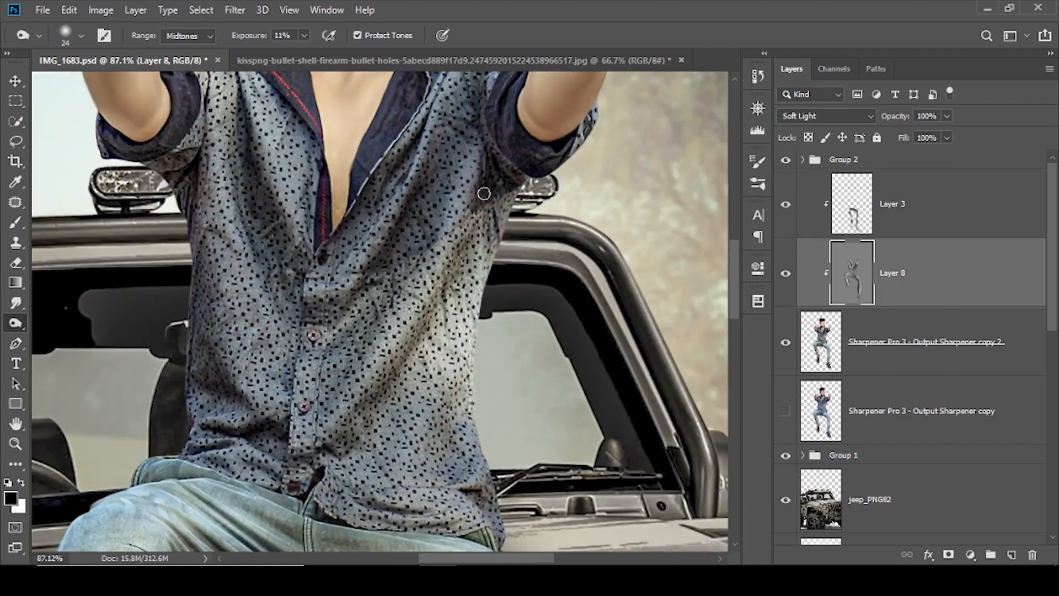
drag(495, 150, 527, 114)
scroll(563, 250, down, 8)
key(ctrl+0)
click(785, 274)
click(785, 274)
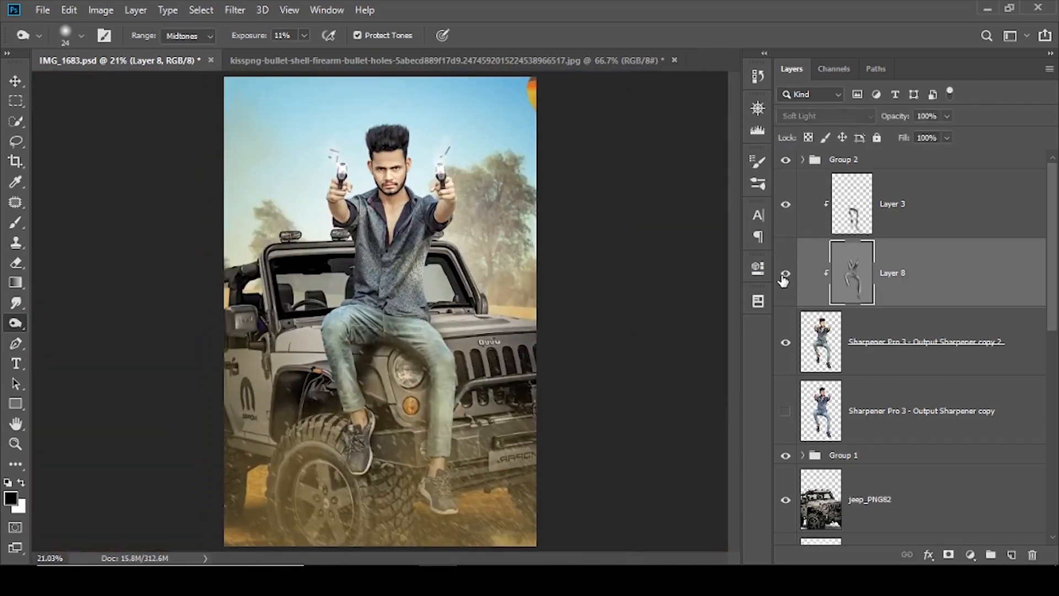
- Darken the shaded parts of the jeans legs with the Burn tool, using 54 px and 34 px brushes
scroll(437, 331, up, 6)
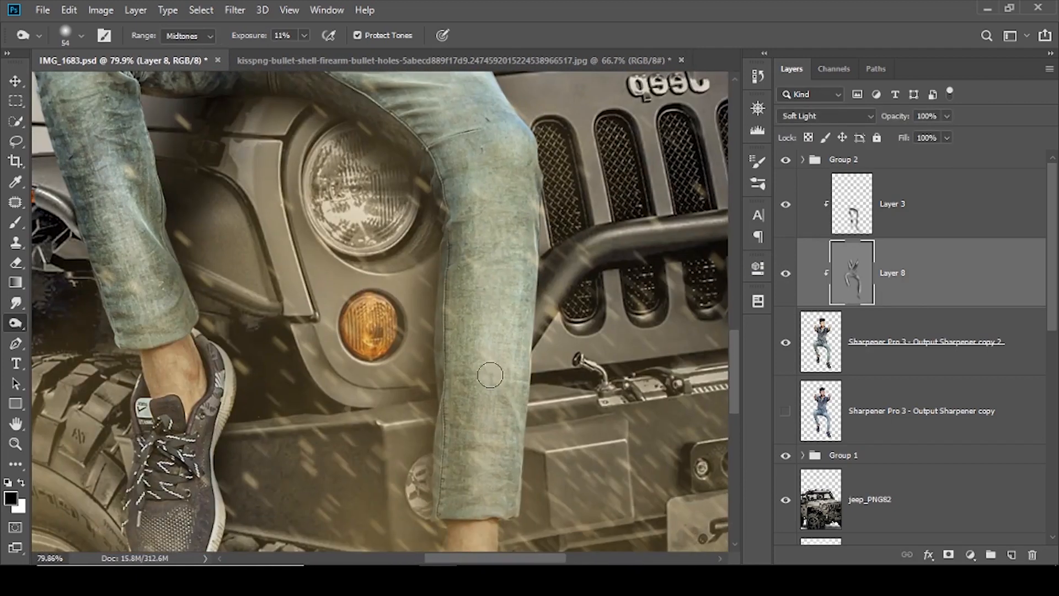
drag(438, 326, 577, 282)
drag(248, 196, 302, 348)
key(bracketleft)
key(bracketleft)
drag(287, 220, 331, 390)
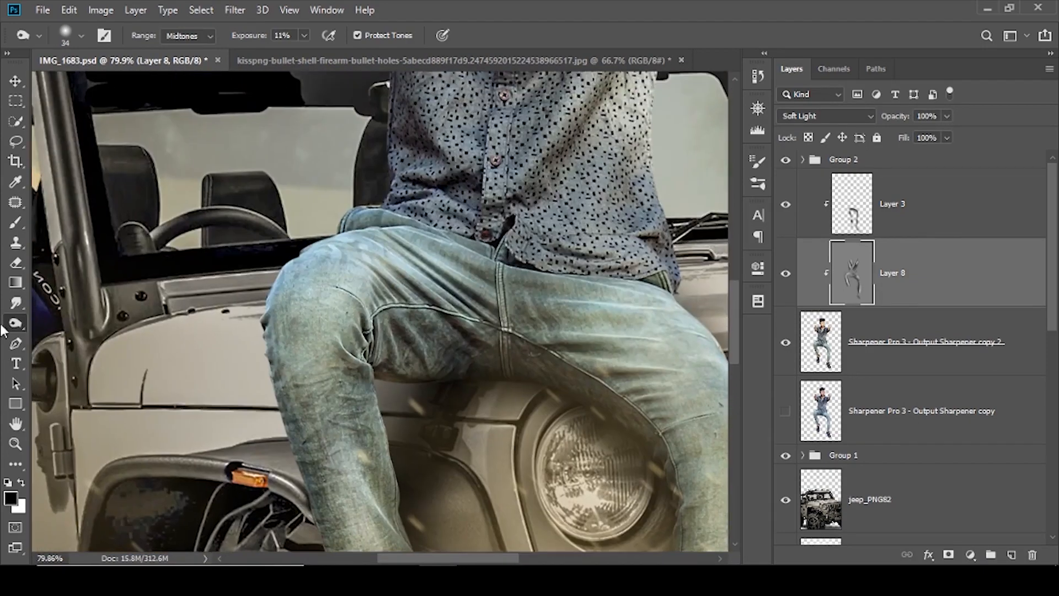
- Lighten the jeans with a 53 px Dodge brush, save the document, and compare it with Layer 8 hidden and shown
right_click(15, 324)
click(60, 321)
drag(354, 350, 325, 224)
drag(386, 385, 180, 218)
drag(494, 125, 504, 298)
drag(439, 273, 477, 426)
key(ctrl+0)
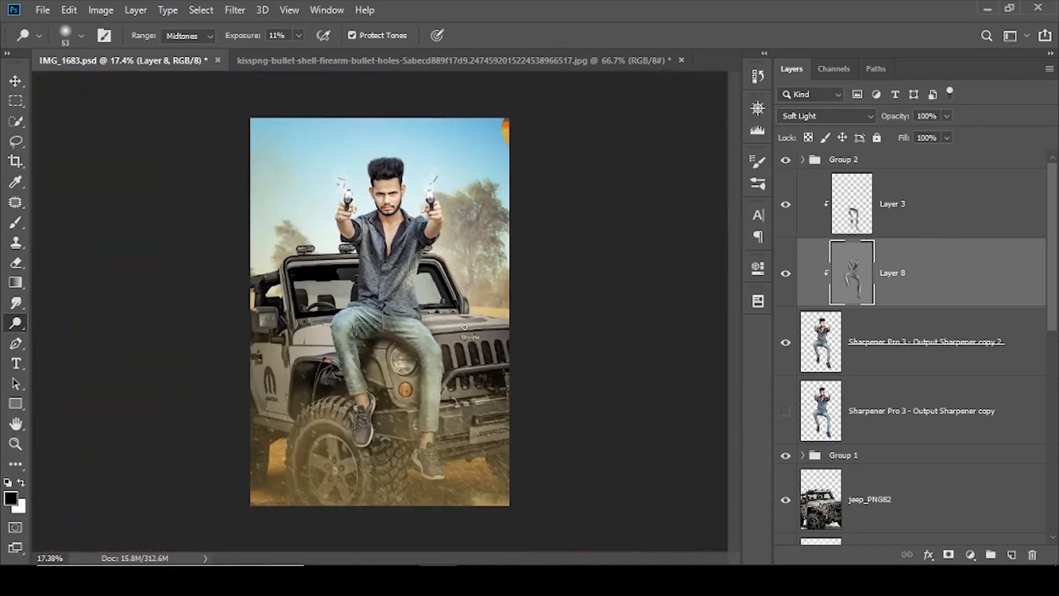
key(ctrl+s)
click(786, 273)
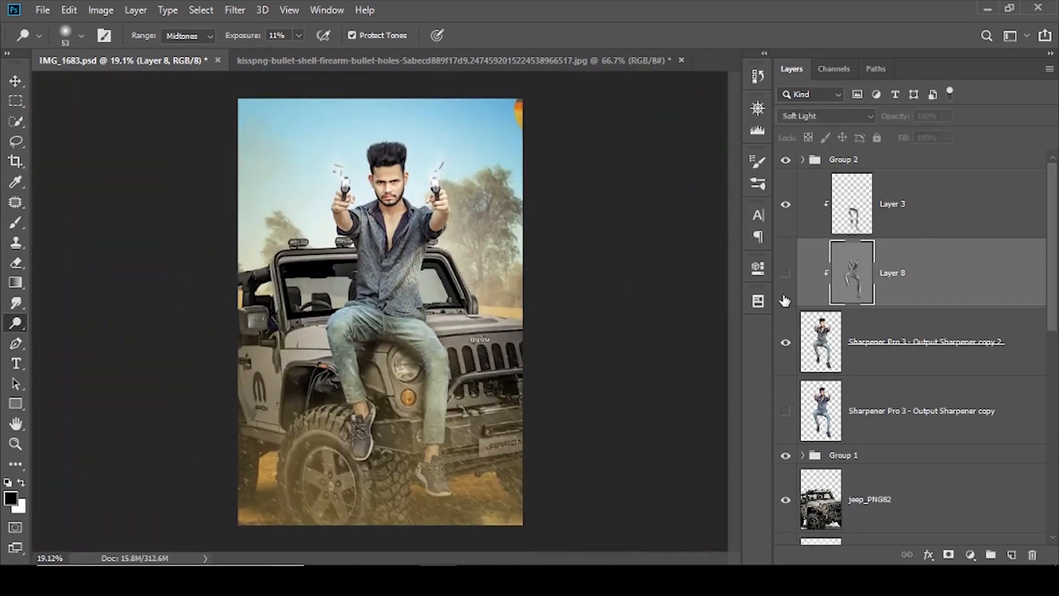
click(784, 298)
- Place the Light-Free-Download-PNG image from the file folder above Group 2 and set its blend mode to Screen
click(897, 161)
click(361, 574)
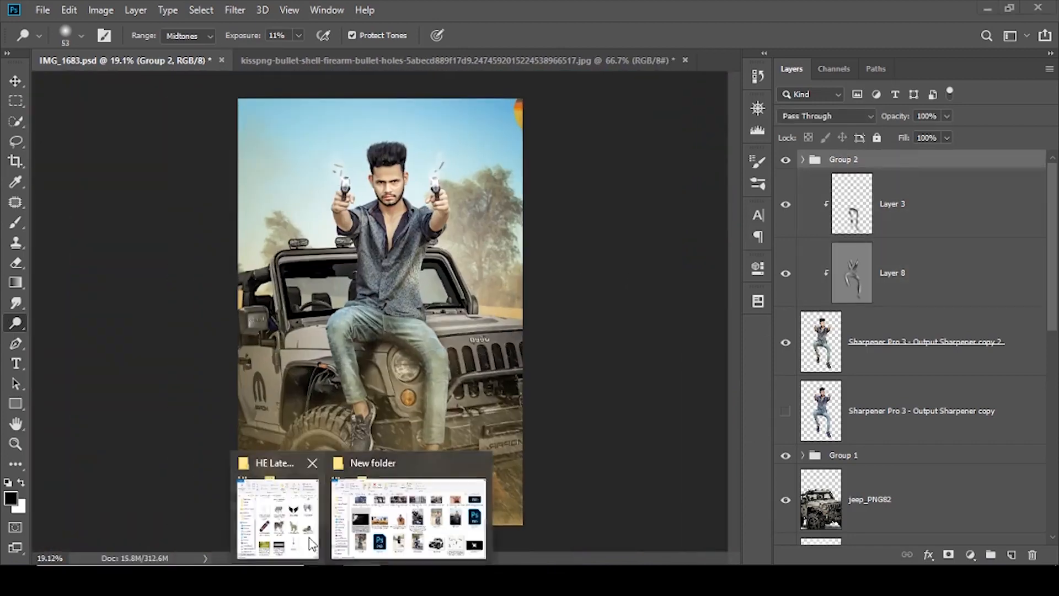
click(309, 538)
scroll(103, 291, up, 2)
click(98, 215)
drag(205, 315, 728, 290)
click(813, 117)
click(800, 241)
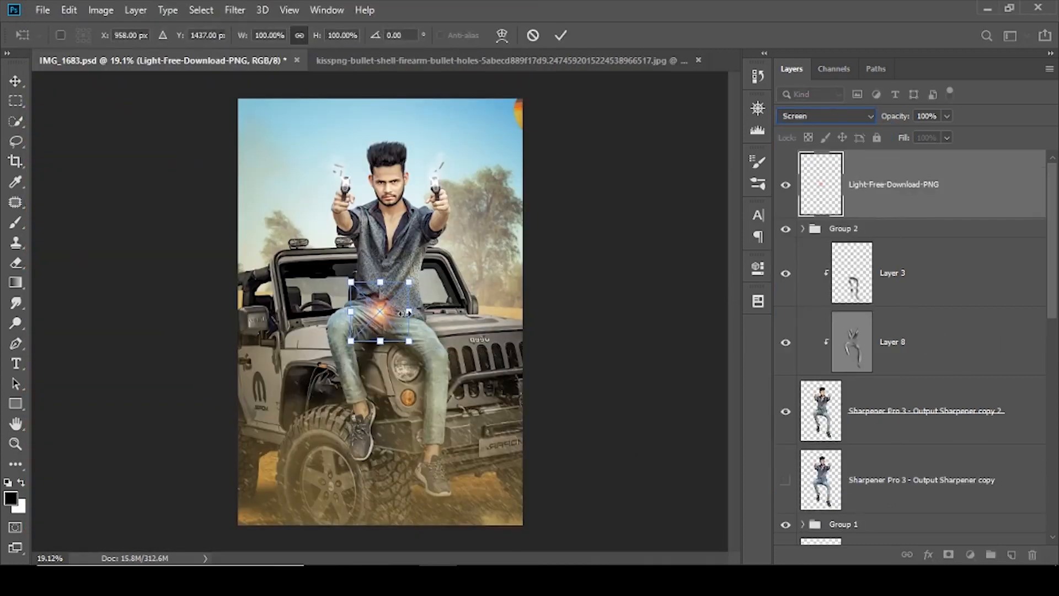
- Enlarge the placed light over the jeep's headlight, keeping its blend mode on Screen
drag(409, 341, 442, 396)
click(560, 36)
click(826, 116)
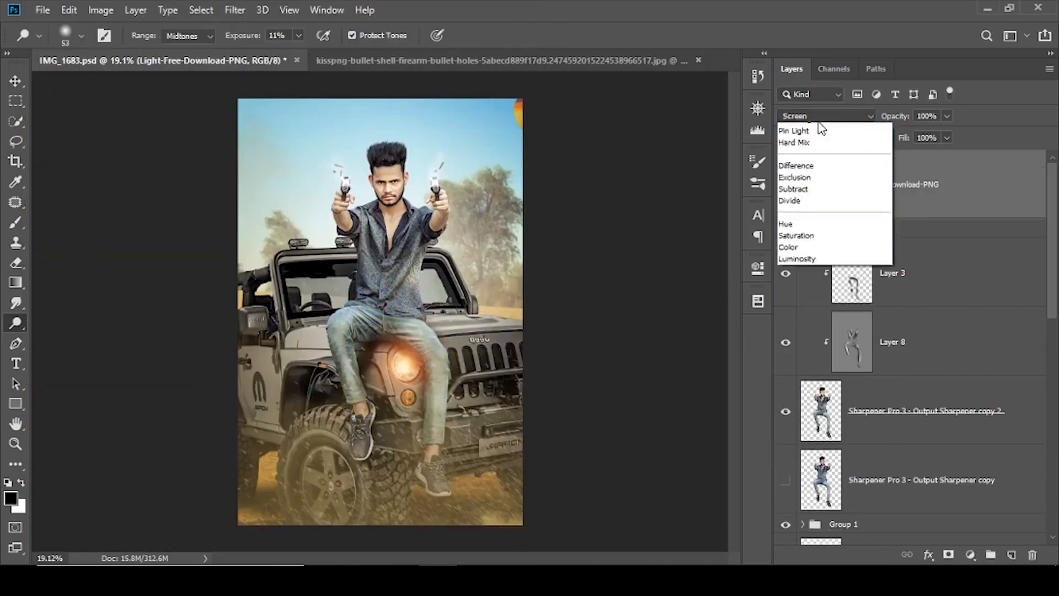
click(804, 246)
- Add a Hue/Saturation adjustment clipped to the light layer and desaturate the orange glow to white
click(969, 555)
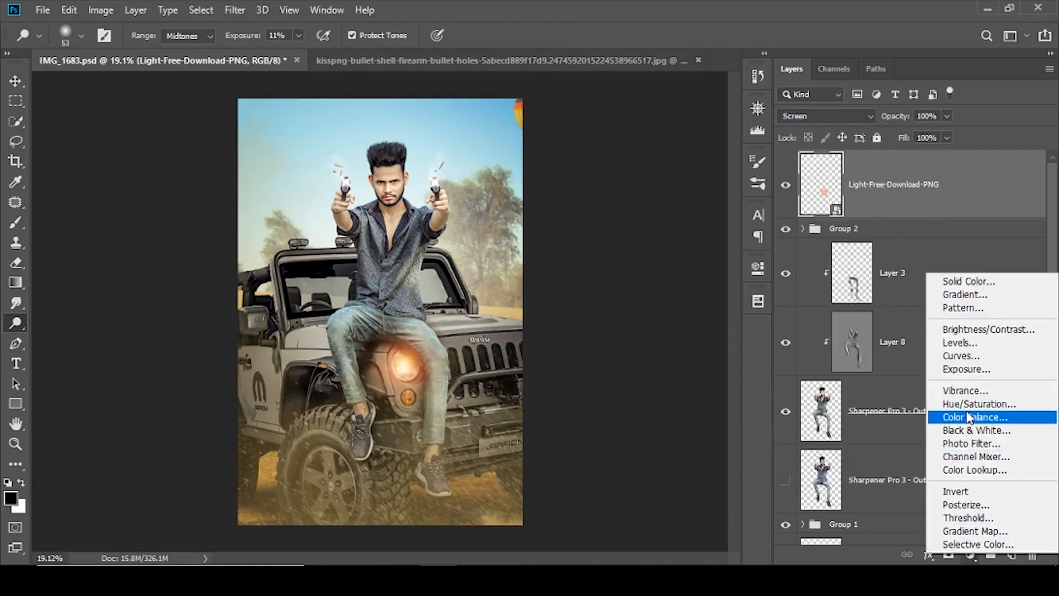
click(967, 404)
click(622, 525)
drag(624, 402, 574, 409)
click(713, 262)
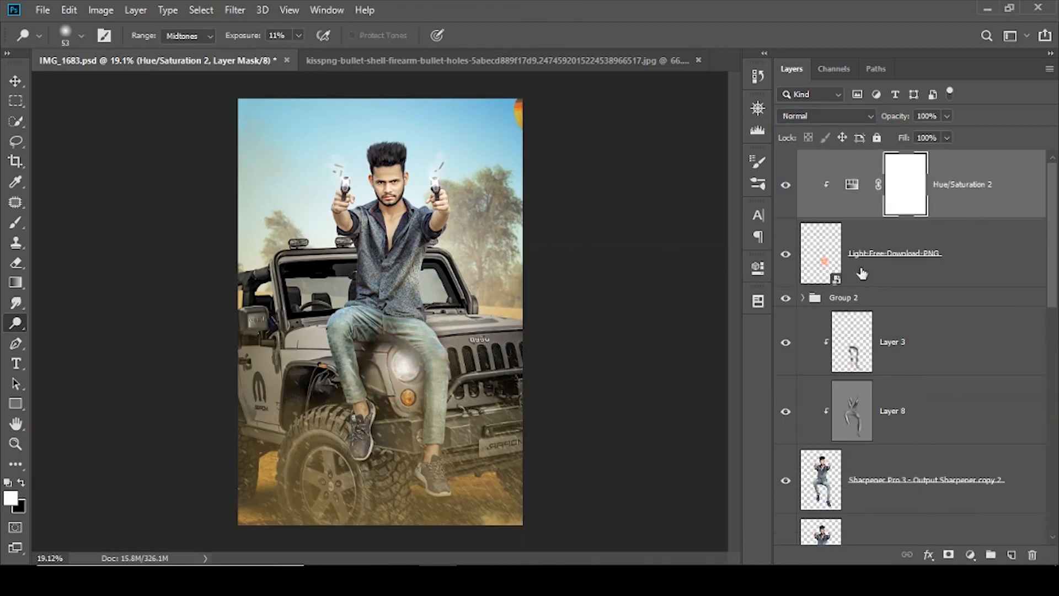
- Rasterize the Light-Free-Download-PNG layer, keeping the document open
right_click(860, 270)
click(778, 275)
click(958, 193)
key(ctrl+w)
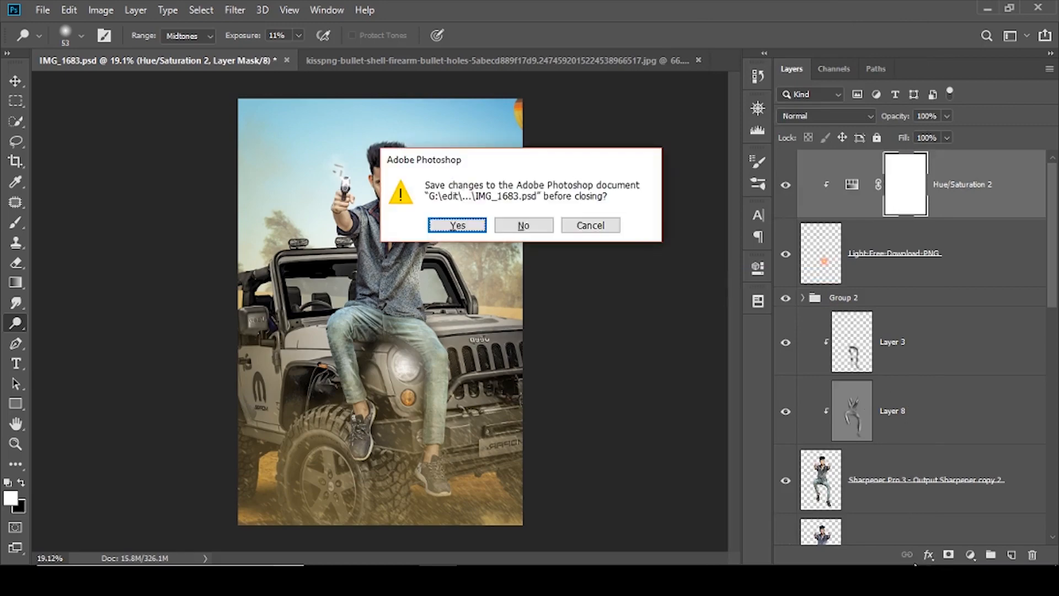
click(594, 221)
- Merge the light layer with its Hue/Saturation 2 adjustment and set the merged layer to Screen
click(973, 233)
shift+click(966, 212)
key(ctrl+e)
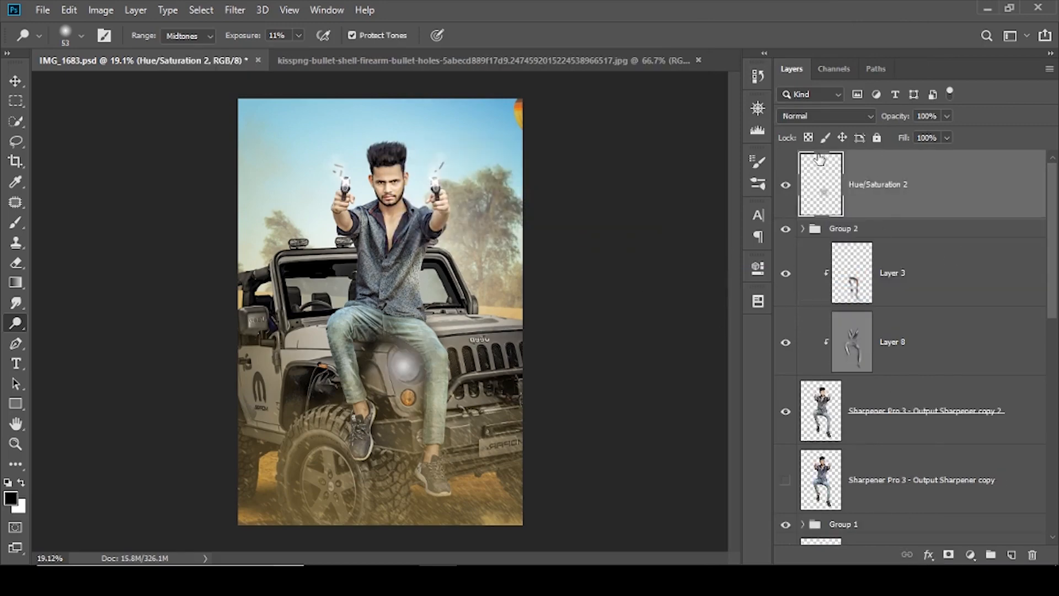
click(816, 117)
click(800, 243)
- Scale the merged glow to 150.74% and centre it on the jeep's headlight
key(ctrl+t)
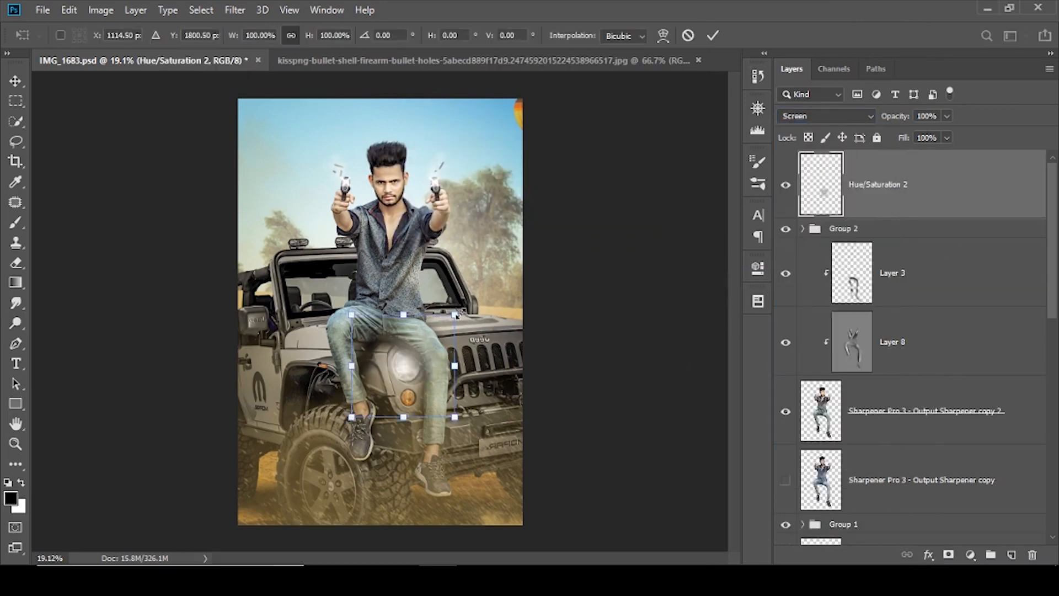
drag(395, 338, 462, 374)
drag(551, 506, 439, 394)
drag(373, 389, 417, 437)
scroll(419, 403, up, 3)
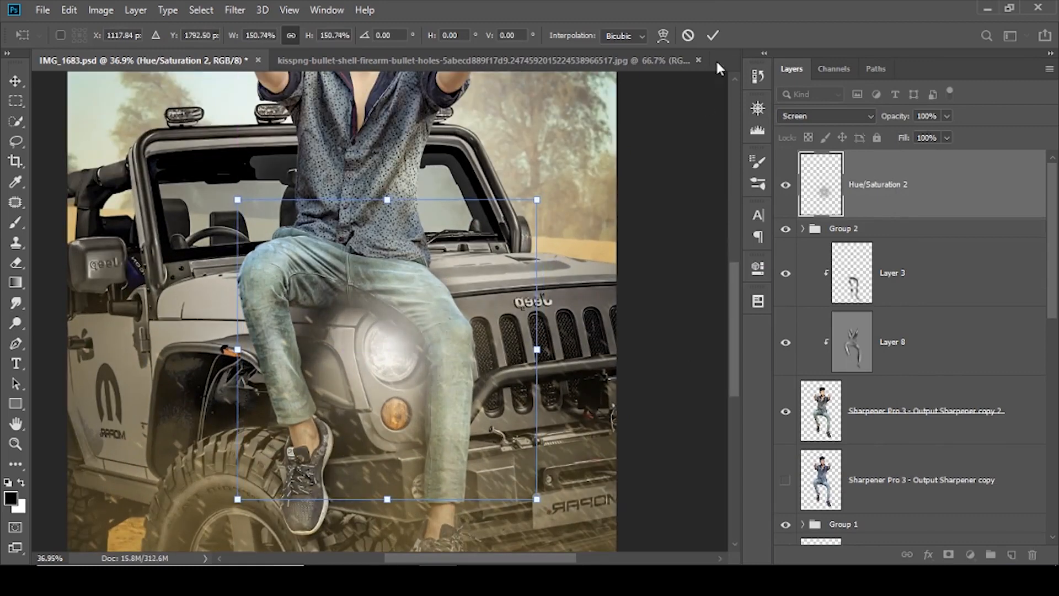
click(713, 36)
- Add a new layer above Group 2 and dab white on the headlight with a 145 px soft brush at 55% opacity
click(908, 232)
click(1011, 554)
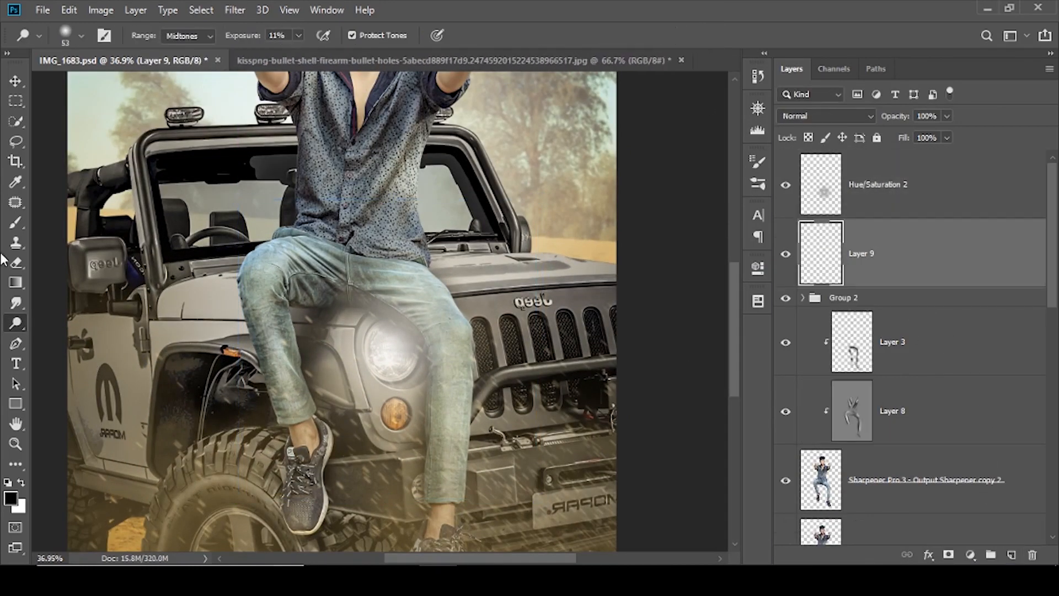
key(b)
key(x)
scroll(301, 408, up, 3)
alt+right_click(433, 326)
click(432, 326)
click(433, 320)
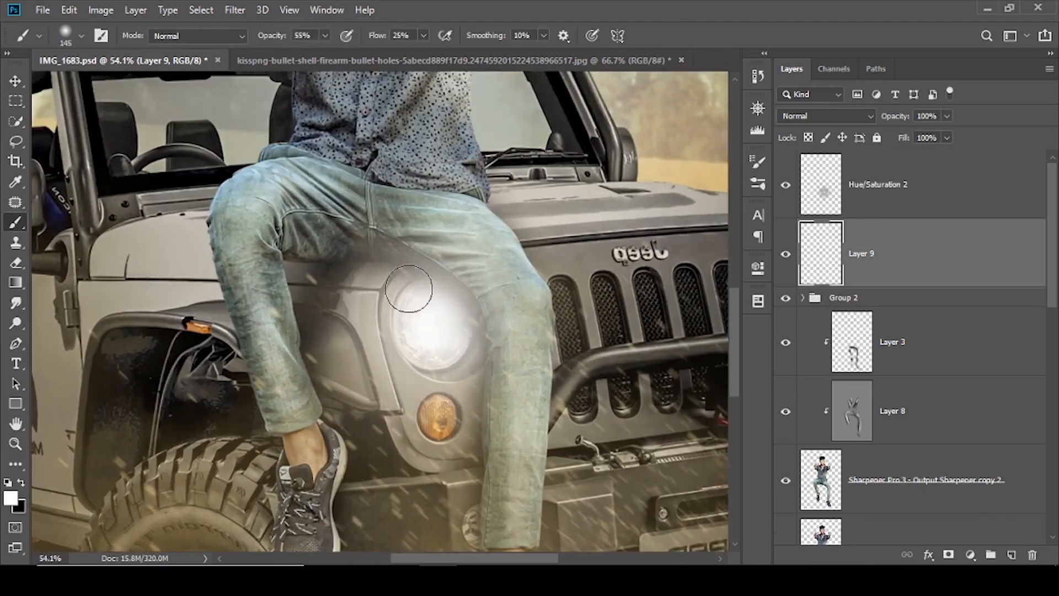
- Save the document and compare the composite with the two headlight glow layers hidden and shown
scroll(441, 303, down, 6)
scroll(472, 314, up, 1)
key(ctrl+s)
scroll(447, 323, down, 2)
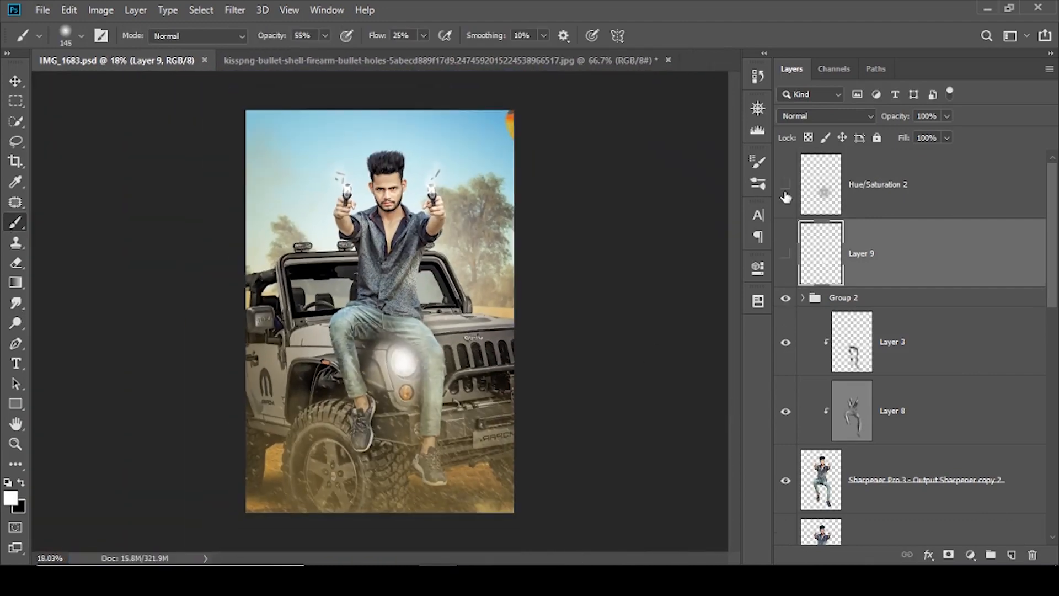
click(786, 188)
click(786, 188)
scroll(496, 298, down, 1)
scroll(443, 298, up, 1)
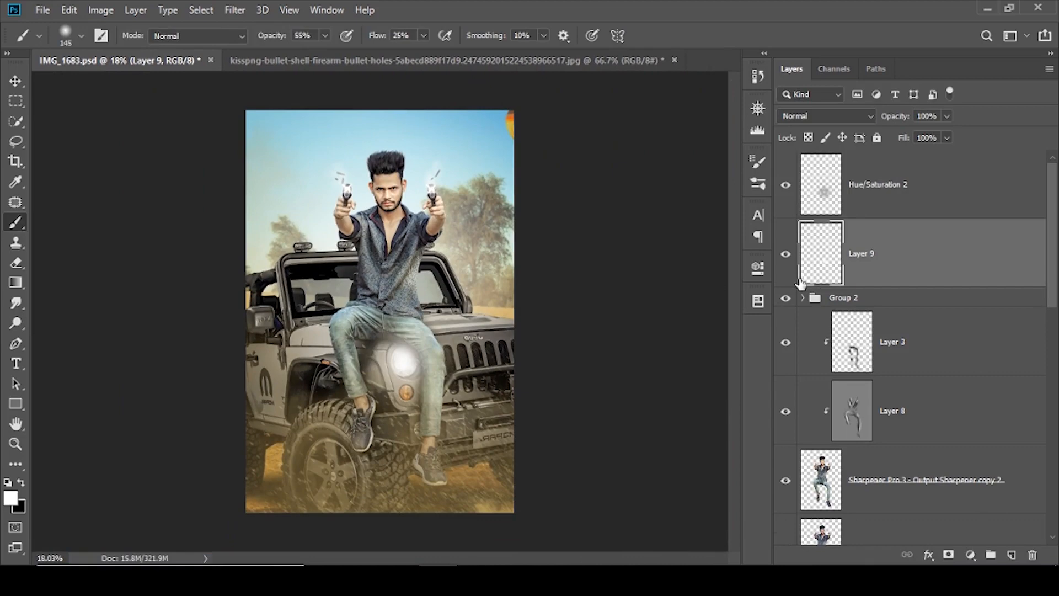
- Choose the Gradient tool and set the foreground colour to dark grey #3d3d3d
click(920, 195)
click(16, 283)
click(21, 483)
click(11, 498)
drag(656, 309, 642, 299)
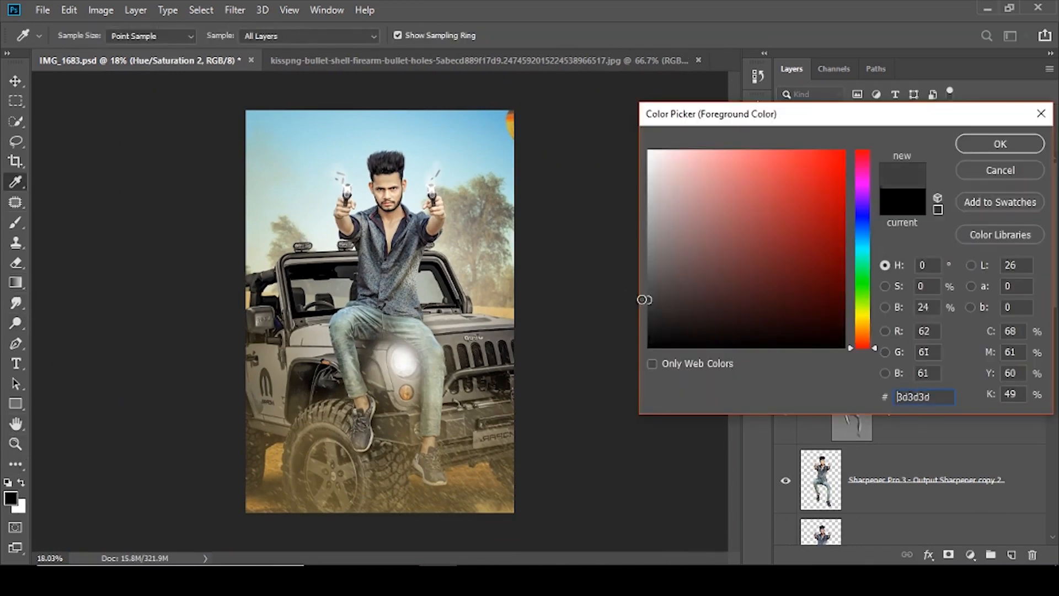
click(985, 144)
- Draw a dark grey-to-transparent gradient from the image's left side on a new Layer 10 and set it to Multiply
drag(243, 334, 521, 336)
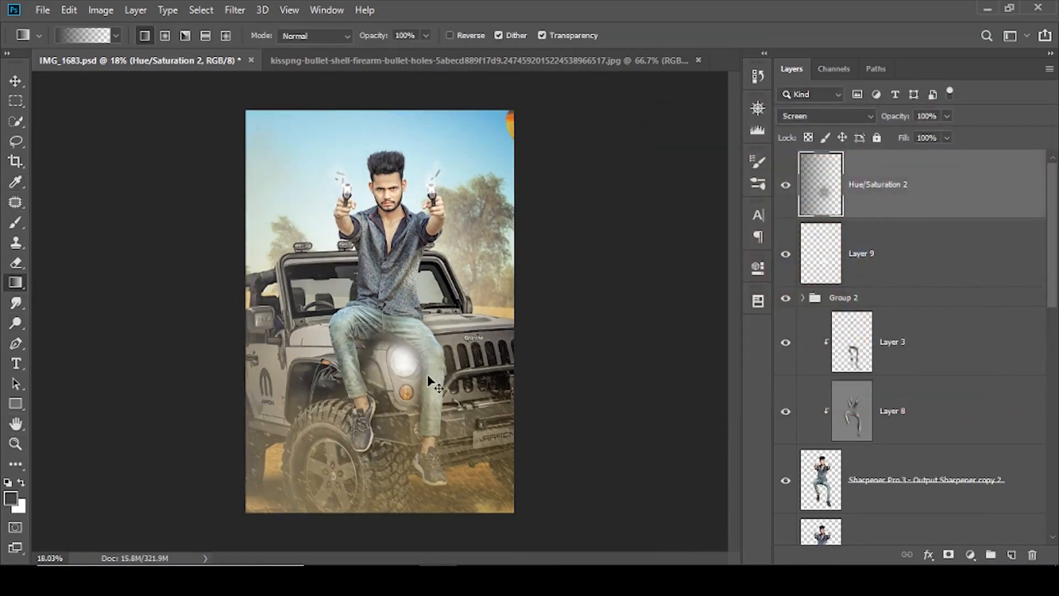
drag(429, 381, 118, 320)
click(1011, 555)
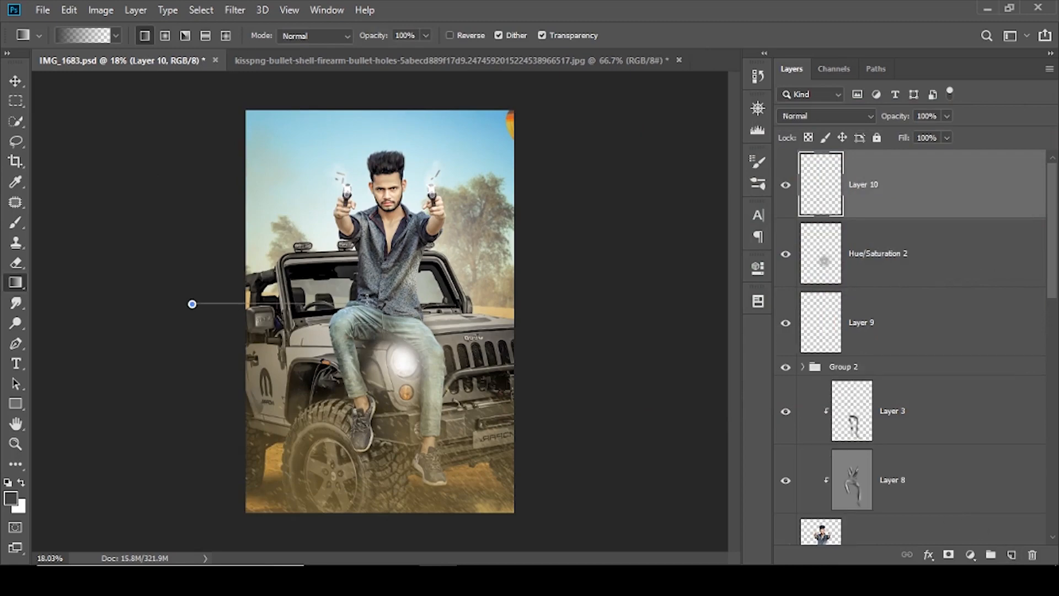
drag(398, 300, 398, 301)
click(825, 116)
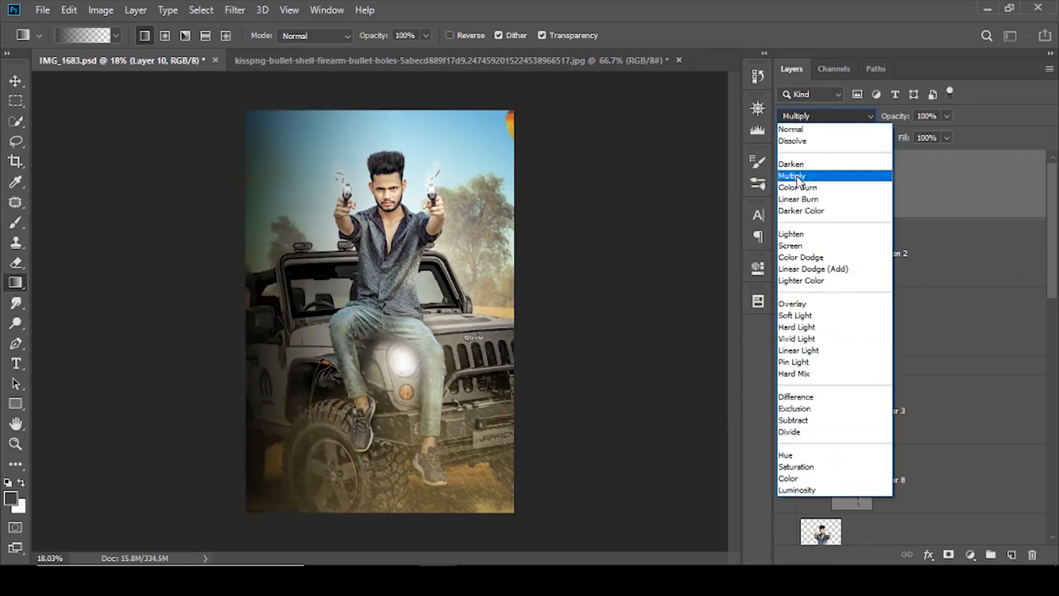
click(815, 172)
- Stretch and reposition the Layer 10 gradient so its shading falls on the image's lower left area
key(ctrl+t)
drag(397, 512, 531, 558)
drag(474, 386, 476, 298)
drag(428, 330, 411, 337)
drag(512, 288, 514, 301)
click(713, 36)
drag(347, 371, 312, 358)
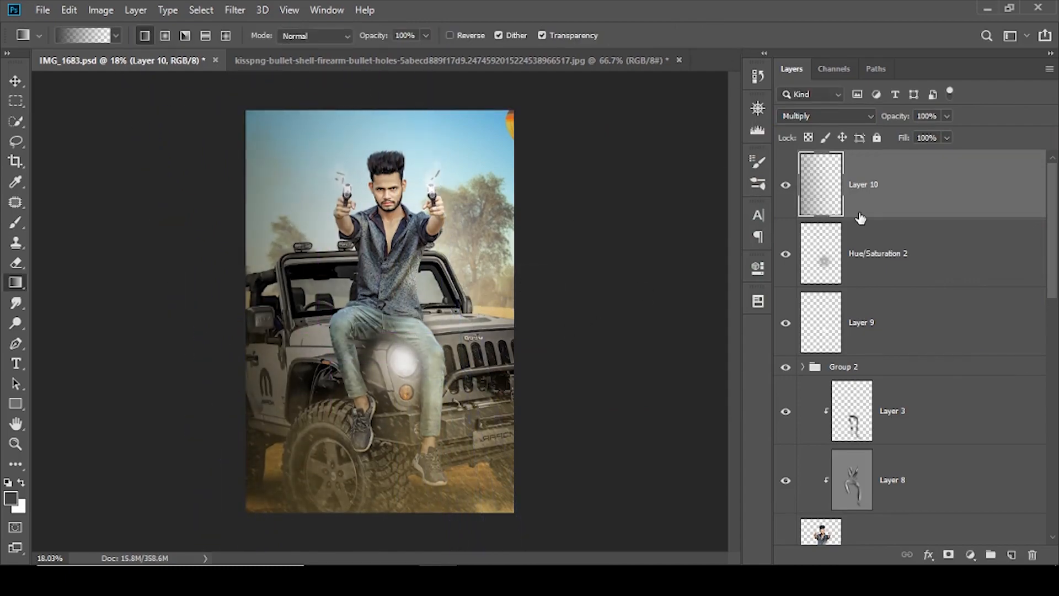
- Create a new Layer 11 clipped to the man's Sharpener Pro 3 copy 2 layer and choose the Brush with white as foreground colour
scroll(401, 201, up, 6)
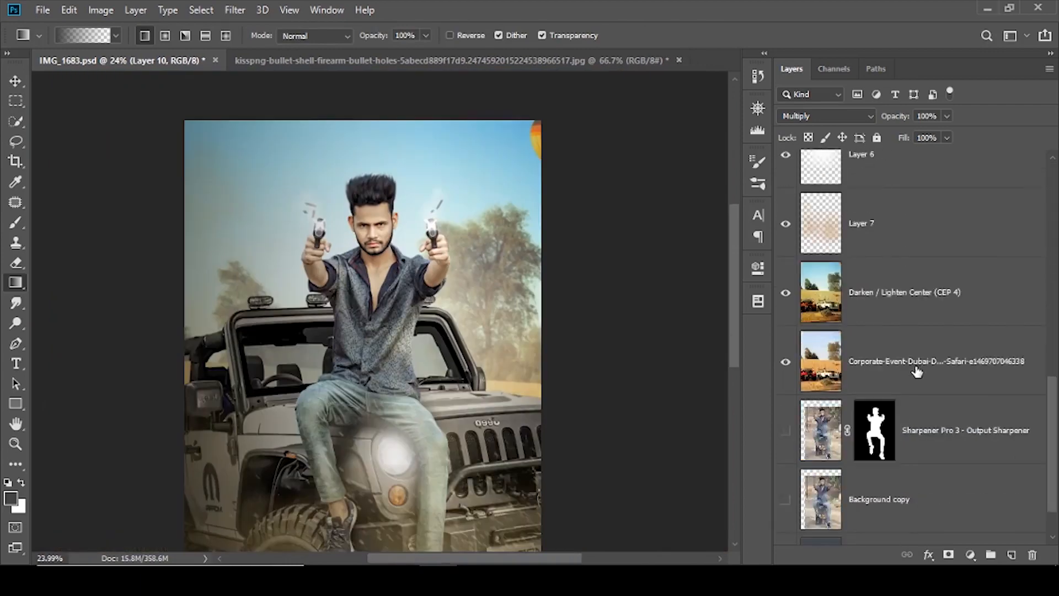
click(916, 411)
click(1011, 554)
key(b)
key(x)
- Paint soft white edge highlights on Layer 11 along the shirt and jeans on the side facing the image's right
scroll(386, 301, up, 12)
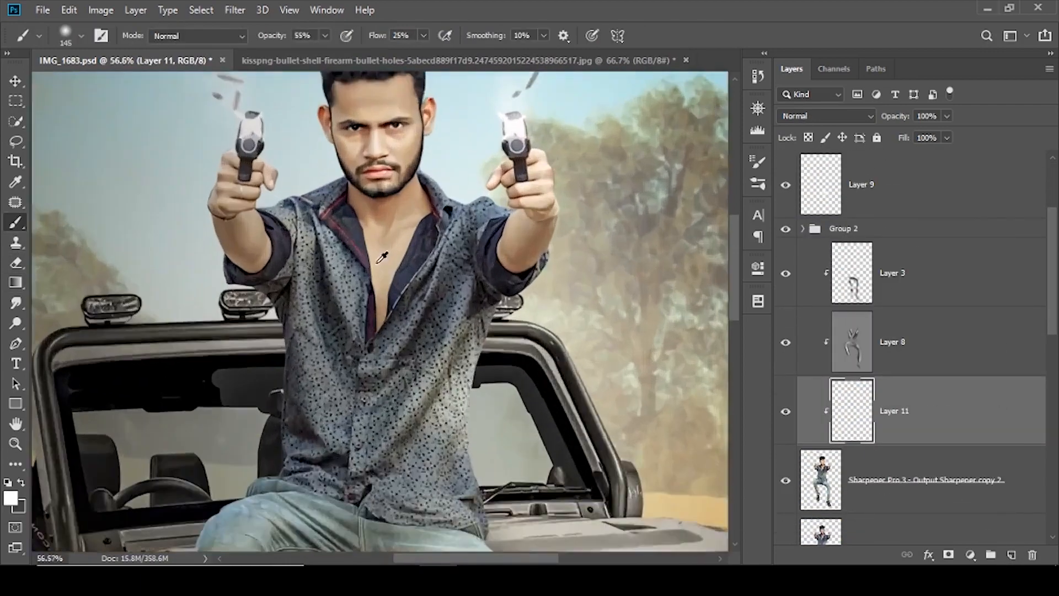
drag(480, 217, 454, 218)
drag(522, 344, 471, 228)
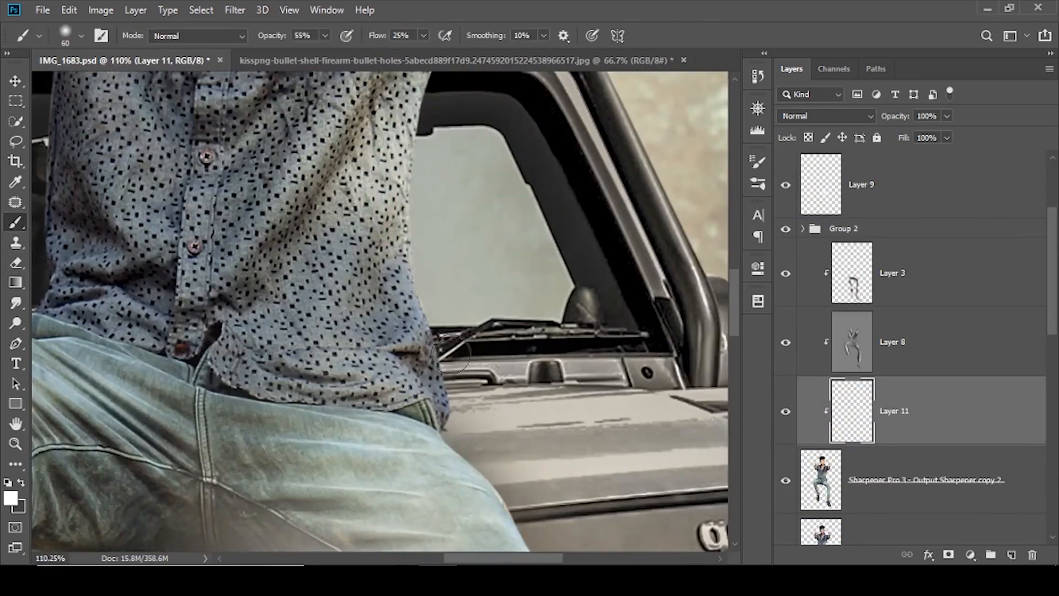
scroll(465, 279, down, 8)
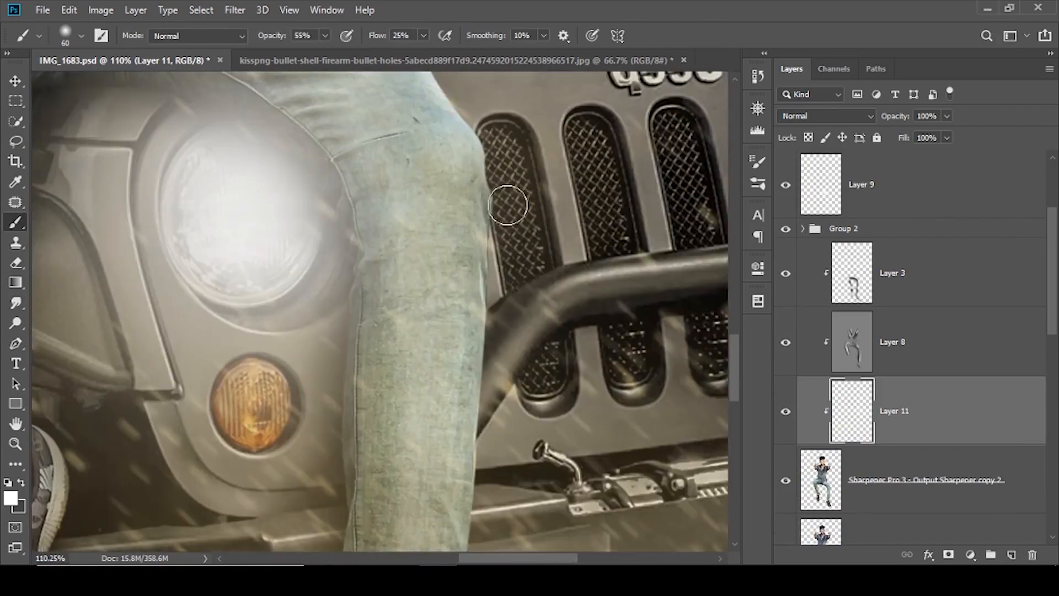
mouse_move(486, 243)
mouse_down()
mouse_move(474, 453)
mouse_move(499, 241)
mouse_up()
drag(485, 248, 471, 444)
drag(515, 191, 510, 538)
drag(414, 99, 508, 339)
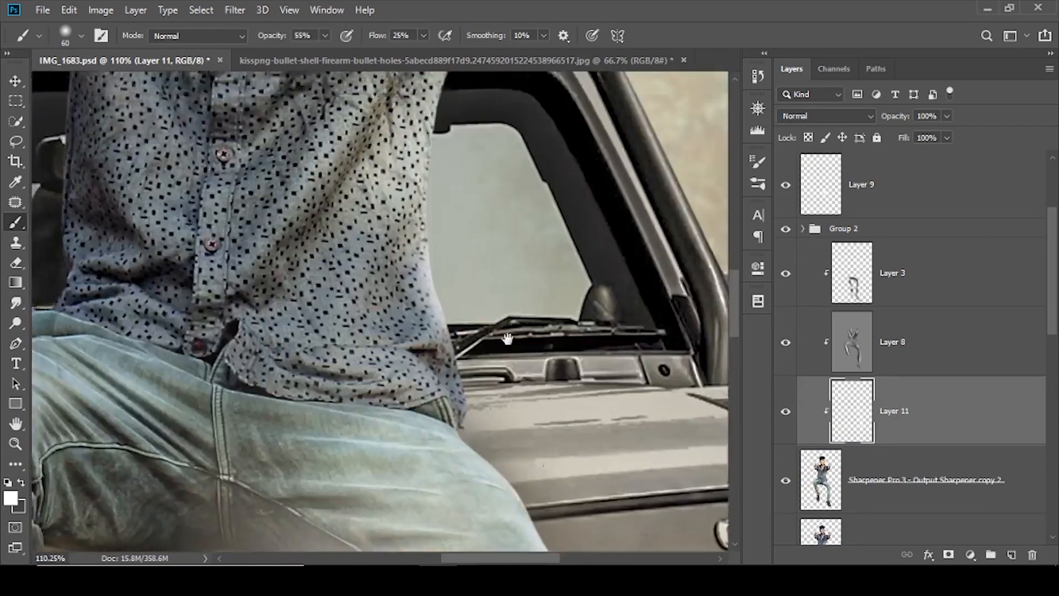
- Paint white edge light with a 37 px brush along the sleeve, forearm and hand on the image's right side
drag(464, 116, 506, 350)
scroll(551, 219, up, 3)
drag(551, 220, 505, 331)
drag(505, 331, 496, 331)
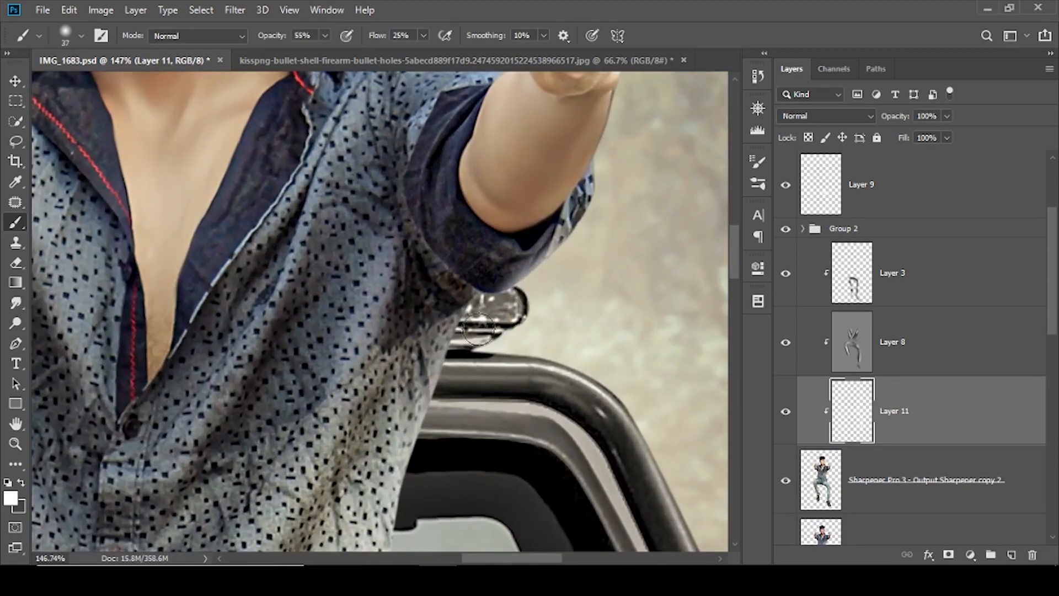
drag(631, 178, 515, 395)
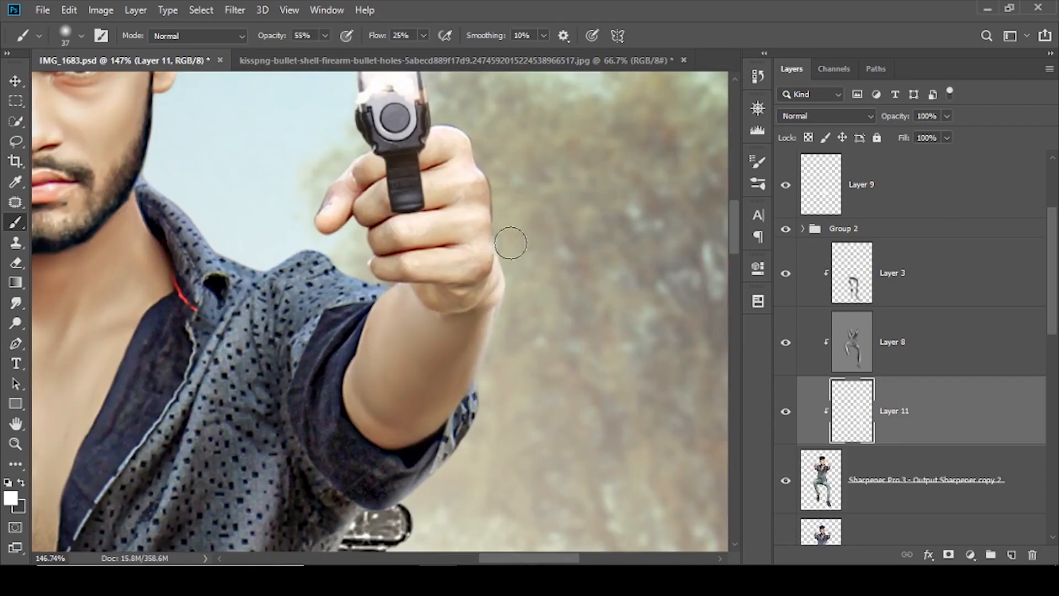
drag(471, 126, 508, 223)
drag(525, 266, 558, 272)
- Paint white edge light along the sleeve, shirt side and jeans on the image's left side
mouse_move(218, 226)
mouse_down()
mouse_move(489, 265)
mouse_move(451, 291)
mouse_move(415, 286)
mouse_up()
drag(270, 526, 426, 220)
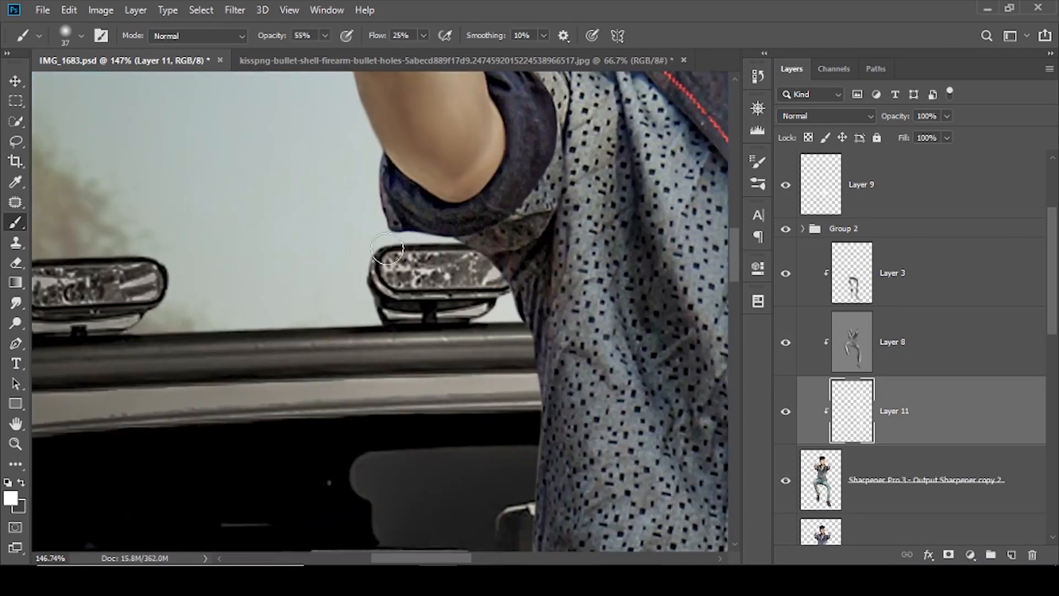
drag(517, 395, 546, 142)
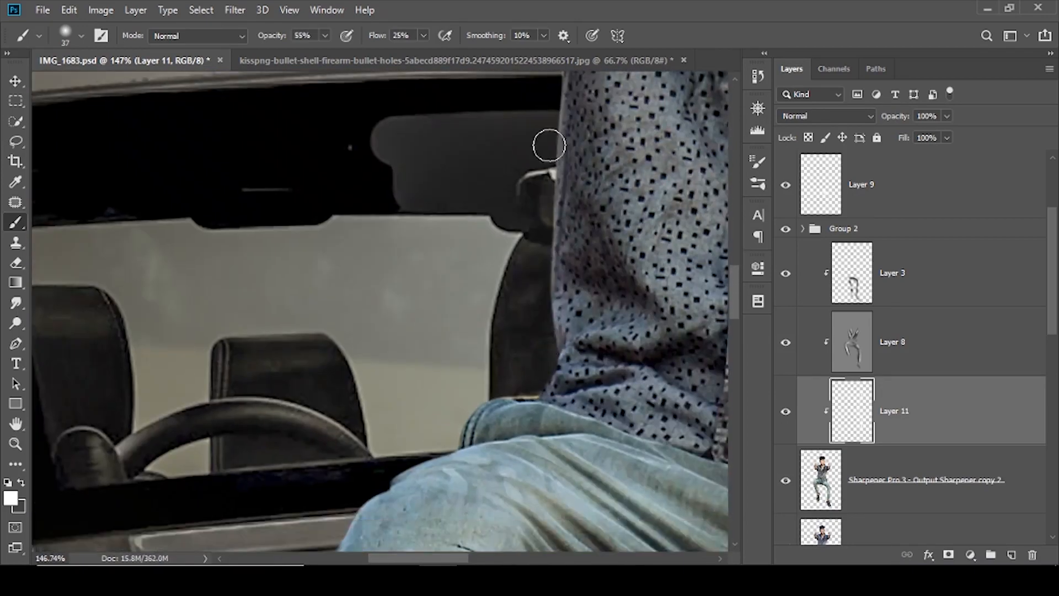
drag(561, 380, 564, 276)
drag(377, 399, 421, 189)
drag(419, 438, 386, 215)
scroll(376, 293, down, 10)
scroll(380, 290, down, 2)
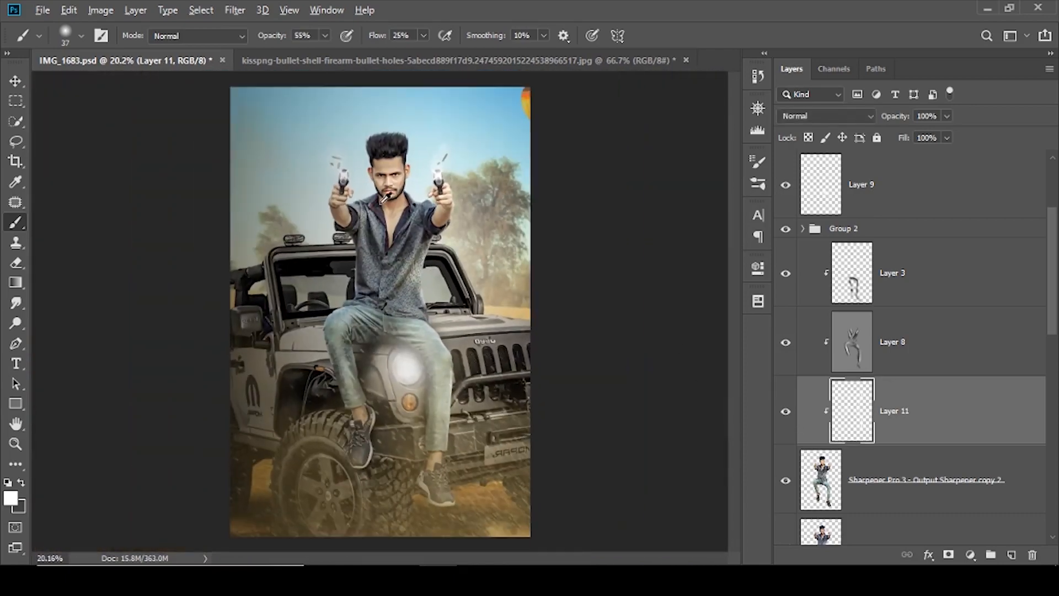
- Open the man's Sharpener Pro 3 copy 2 layer in the Camera Raw filter and focus on his eyes
click(926, 480)
click(235, 10)
click(469, 161)
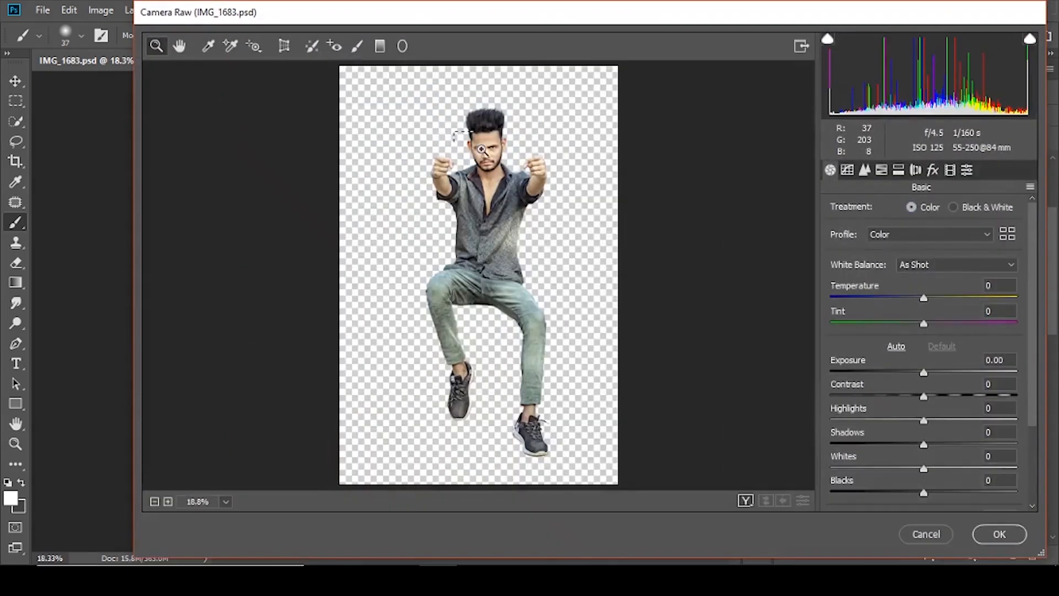
drag(527, 160, 523, 160)
click(522, 161)
drag(456, 282, 585, 216)
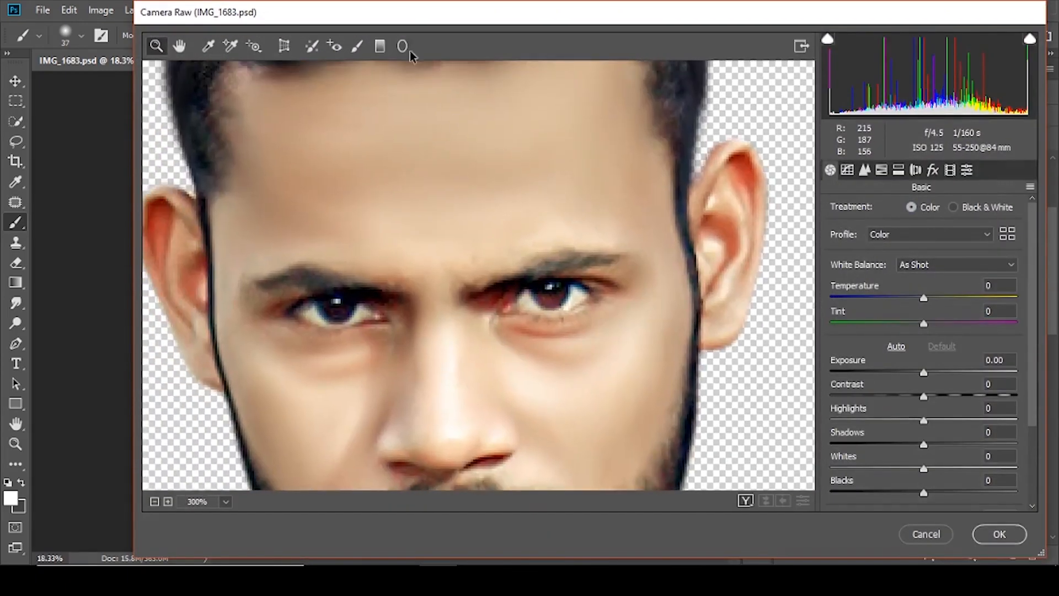
- Brush both eyes with a Camera Raw adjustment of Whites +24, Blacks -51 and Saturation -100, and apply the filter
click(357, 46)
scroll(834, 420, down, 3)
scroll(505, 328, up, 2)
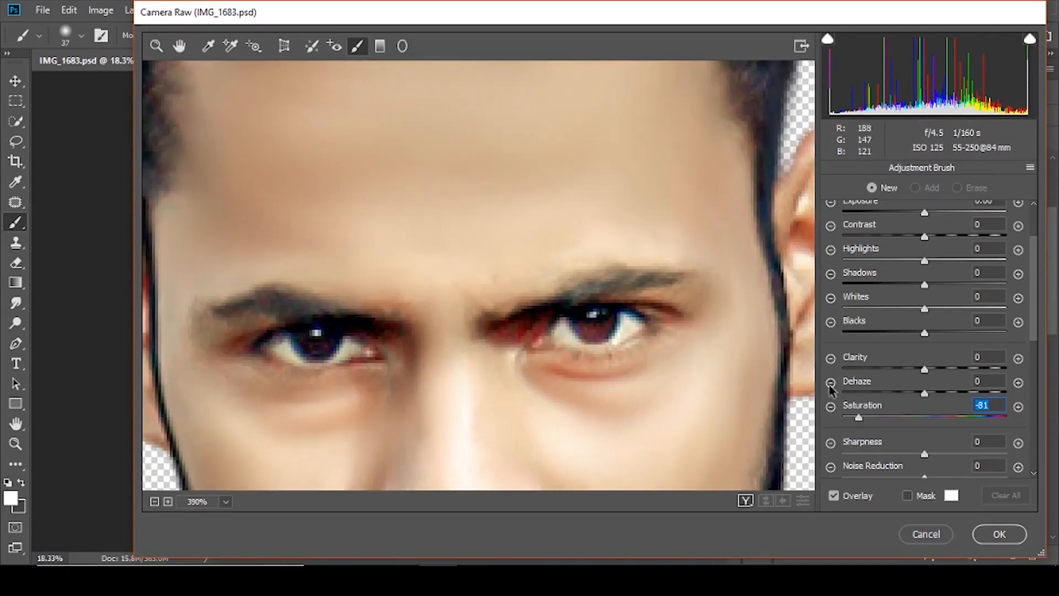
drag(530, 325, 571, 337)
mouse_move(359, 348)
mouse_down()
mouse_move(284, 349)
mouse_move(327, 335)
mouse_move(299, 356)
mouse_up()
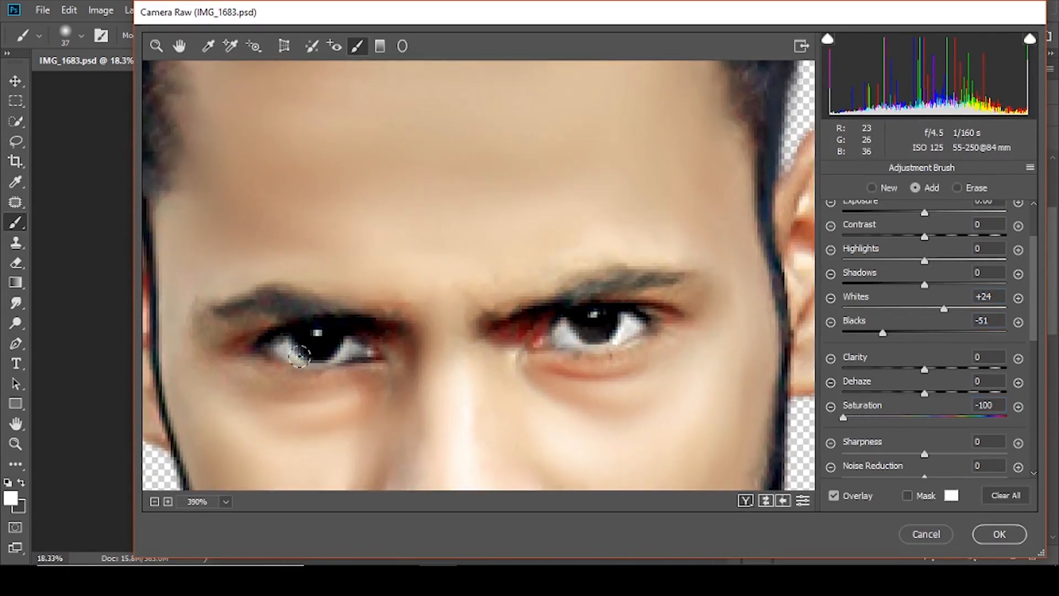
click(1000, 534)
- Add a Selective Color adjustment clipped to the man's layer, set Black to -44% for the Reds, and compare it hidden and shown
scroll(355, 172, up, 10)
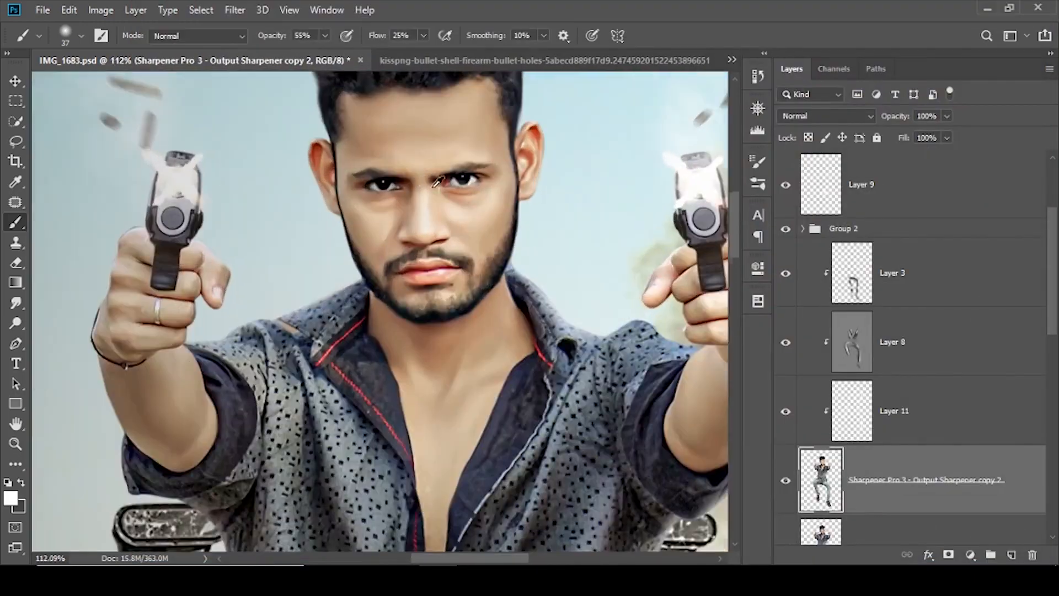
click(971, 554)
click(971, 557)
click(640, 329)
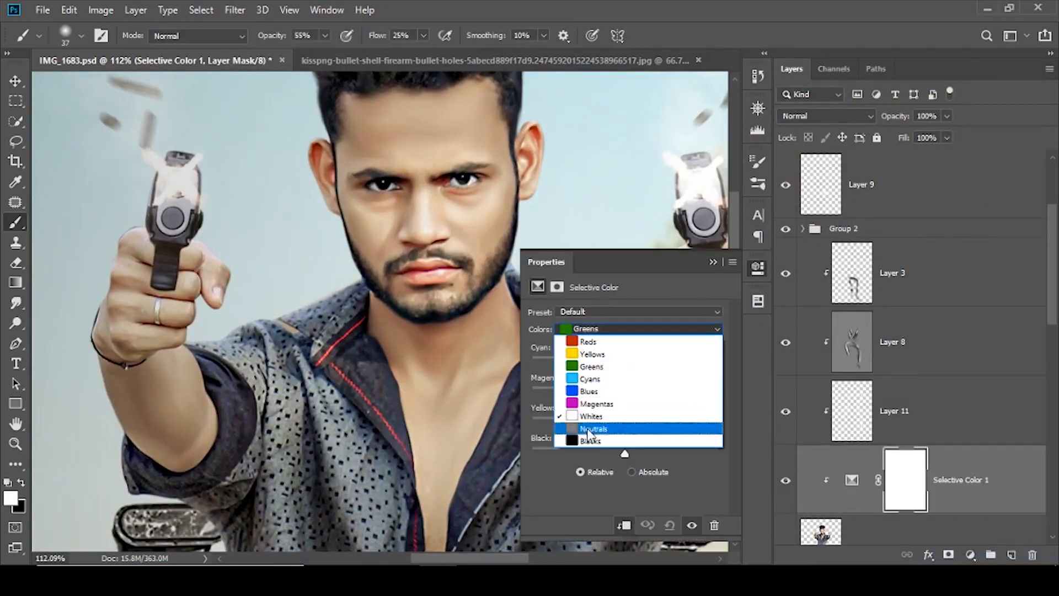
click(640, 440)
drag(625, 453, 567, 450)
click(591, 329)
click(591, 333)
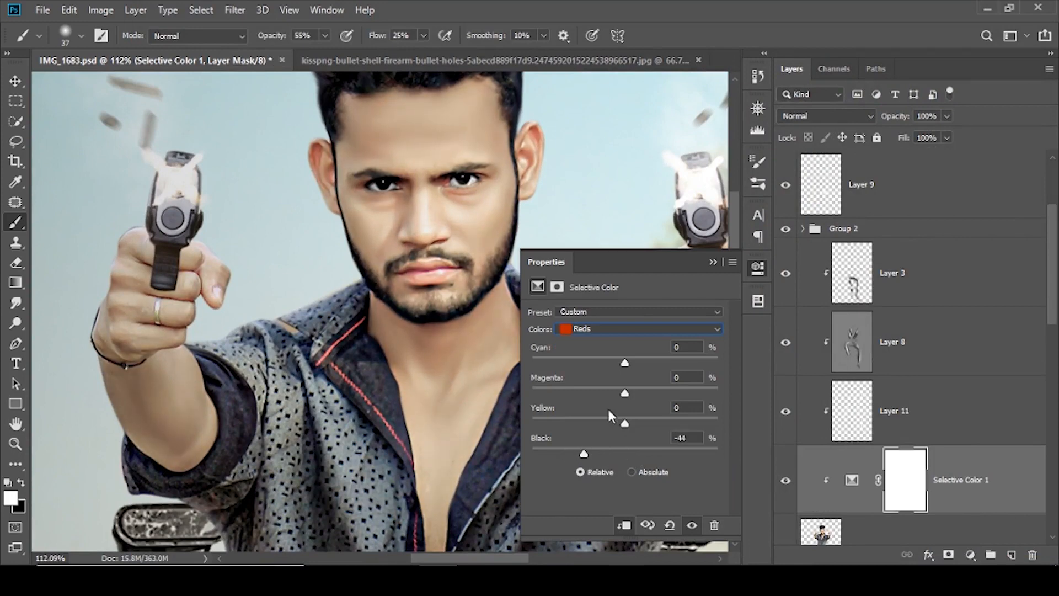
click(713, 262)
click(785, 493)
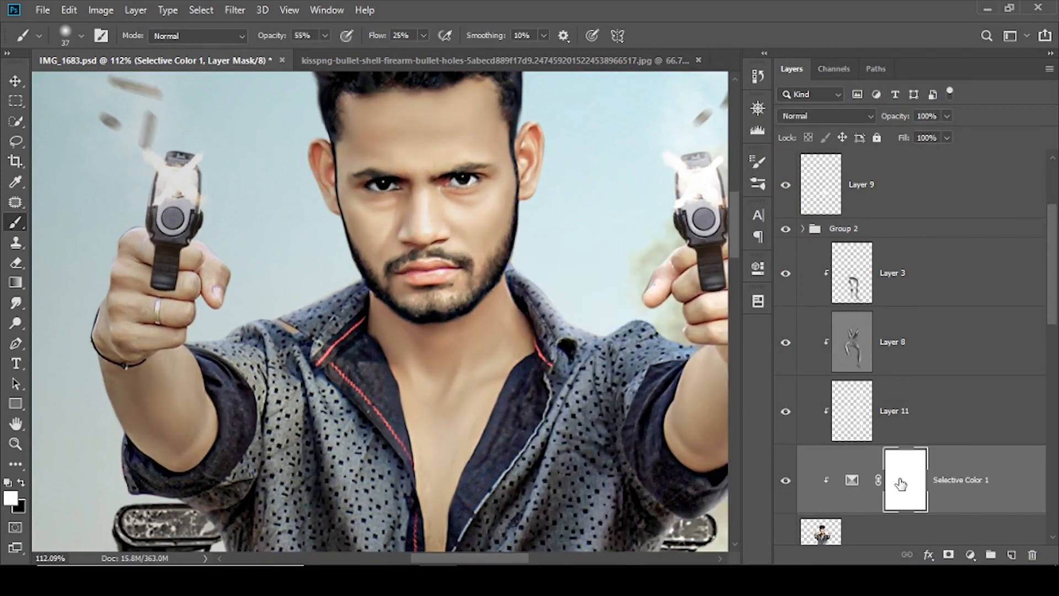
- Invert the Selective Color mask, paint white over the face, chest and arms at 100% opacity and flow, and save the document
key(ctrl+i)
mouse_move(464, 218)
mouse_down()
mouse_move(473, 148)
mouse_move(446, 123)
mouse_up()
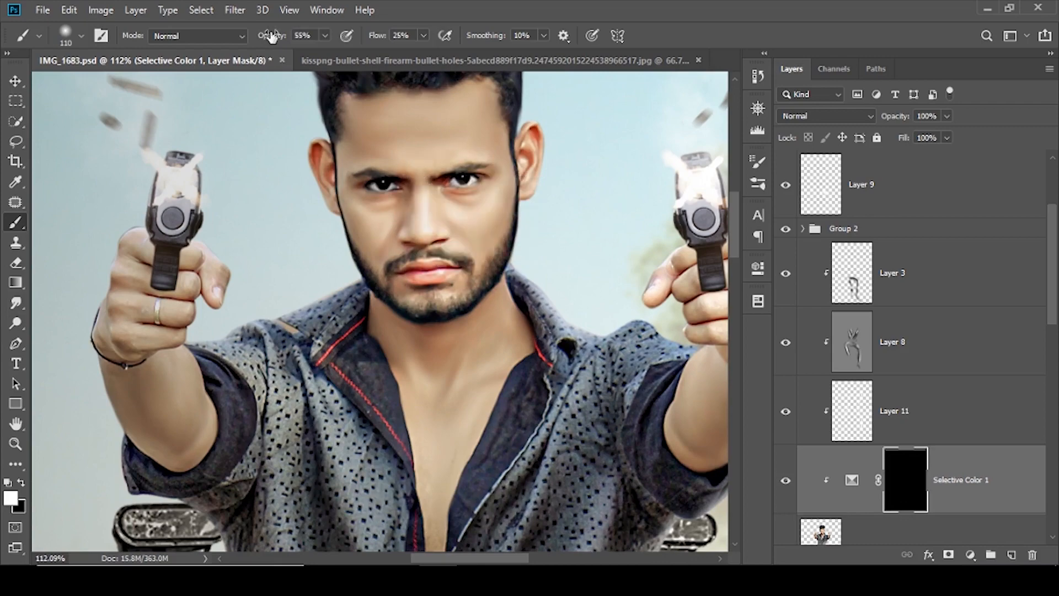
drag(272, 36, 320, 36)
drag(378, 36, 421, 69)
mouse_move(307, 161)
mouse_down()
mouse_move(542, 108)
mouse_move(433, 321)
mouse_move(430, 520)
mouse_up()
scroll(377, 287, down, 8)
scroll(319, 225, up, 5)
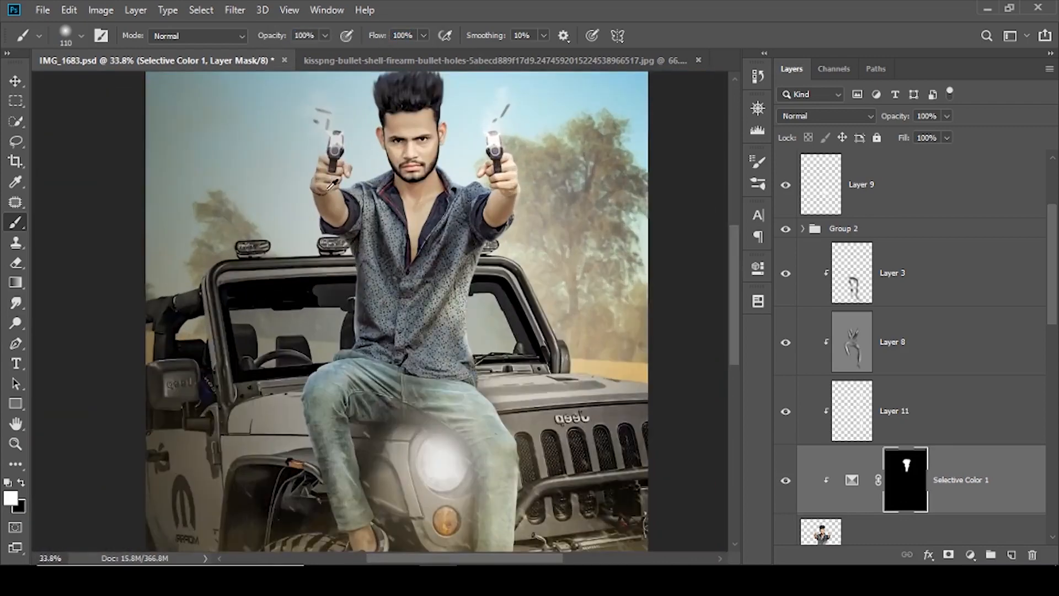
scroll(566, 182, down, 2)
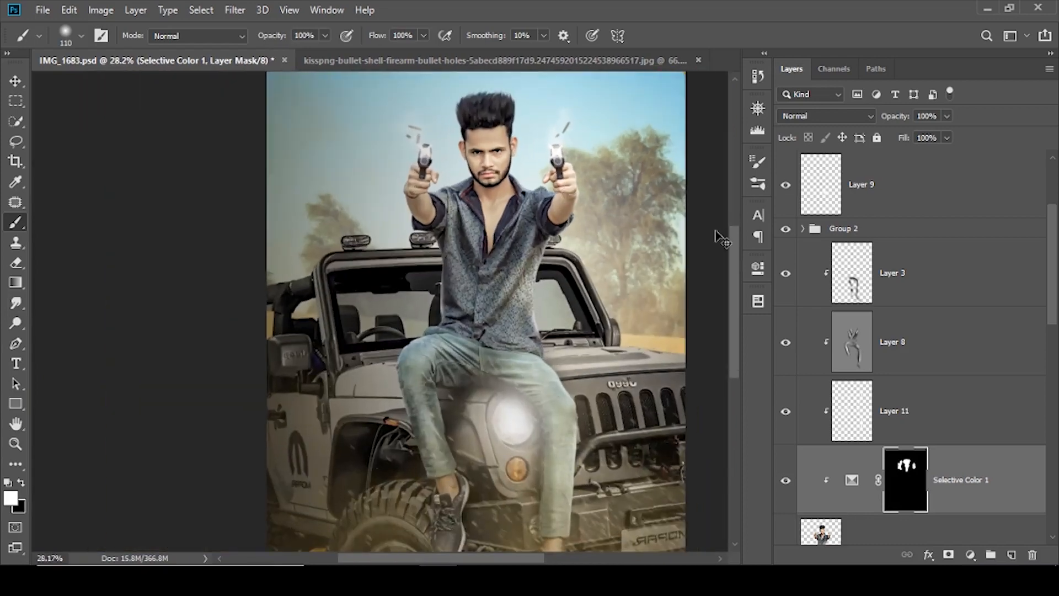
key(ctrl+s)
- Create a new Layer 12 clipped to the jeep_PNG82 layer and set the brush to 34% opacity and 79% flow
scroll(442, 285, down, 2)
scroll(884, 472, down, 3)
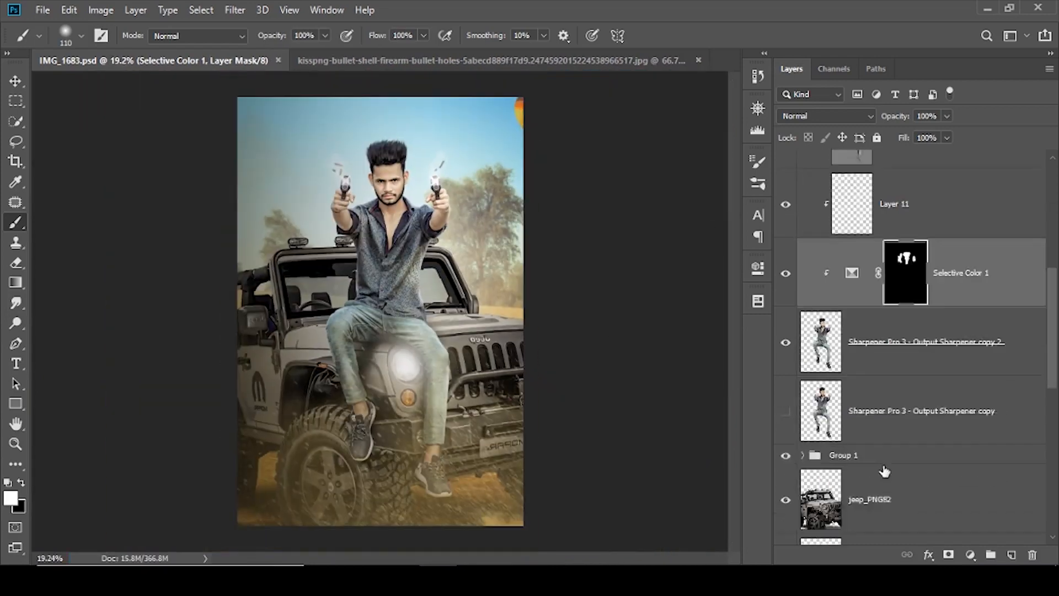
click(884, 471)
scroll(885, 472, down, 2)
click(1011, 555)
alt+click(835, 394)
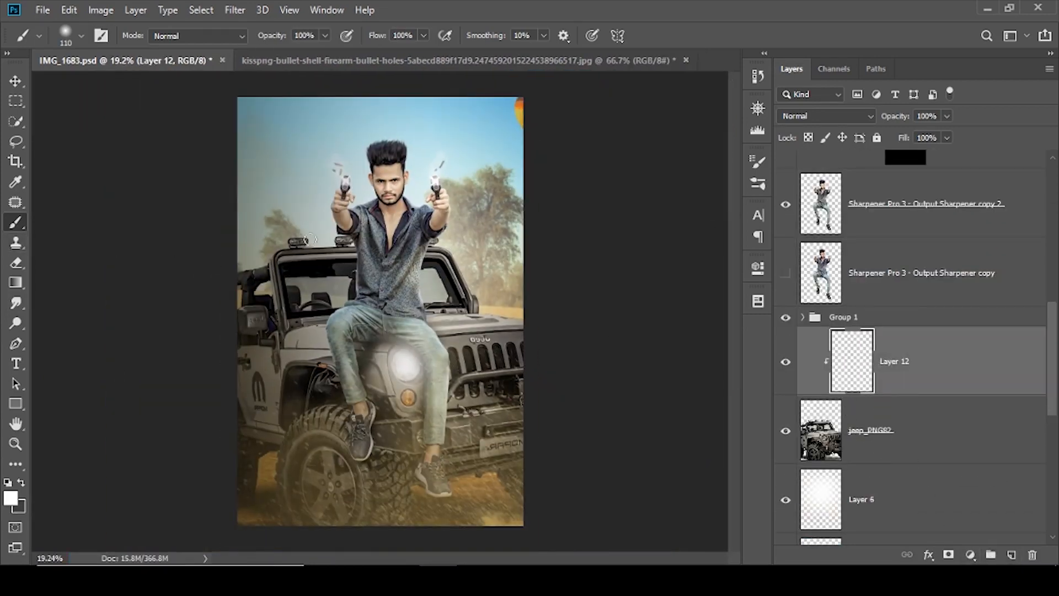
drag(300, 248, 348, 248)
drag(270, 43, 234, 44)
drag(374, 43, 362, 43)
- Paint soft white haze on Layer 12 over the jeep's roof lights, roof frame, windshield edges and bonnet
scroll(499, 269, up, 3)
scroll(495, 269, up, 1)
click(497, 269)
drag(495, 269, 734, 344)
click(491, 317)
scroll(308, 246, up, 4)
drag(410, 240, 337, 220)
drag(484, 265, 452, 274)
drag(499, 302, 329, 244)
drag(693, 422, 610, 267)
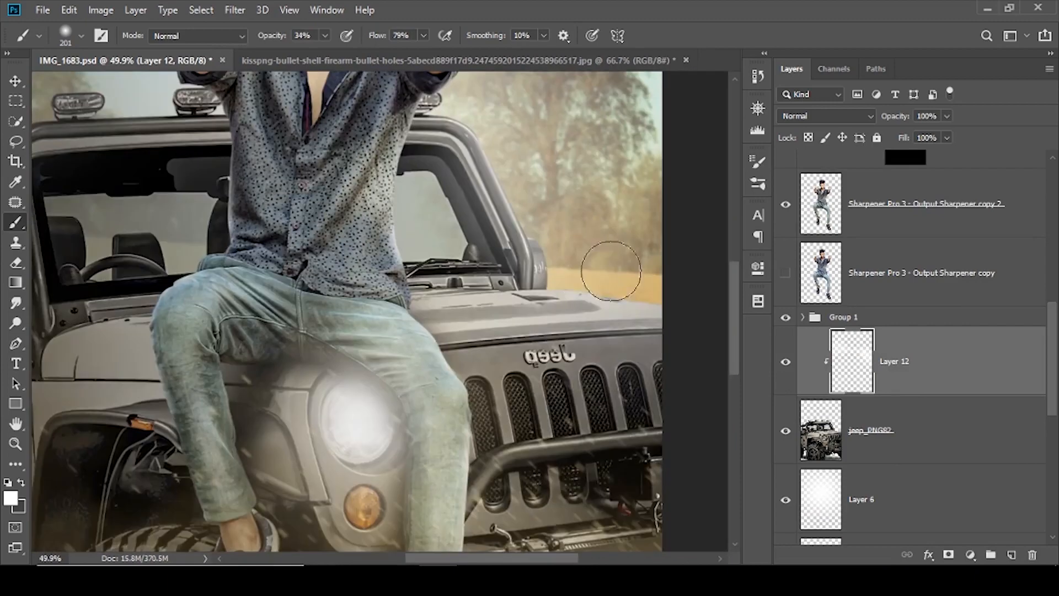
drag(69, 368, 433, 407)
mouse_move(337, 265)
mouse_down()
mouse_move(368, 265)
mouse_move(293, 273)
mouse_up()
scroll(238, 288, down, 12)
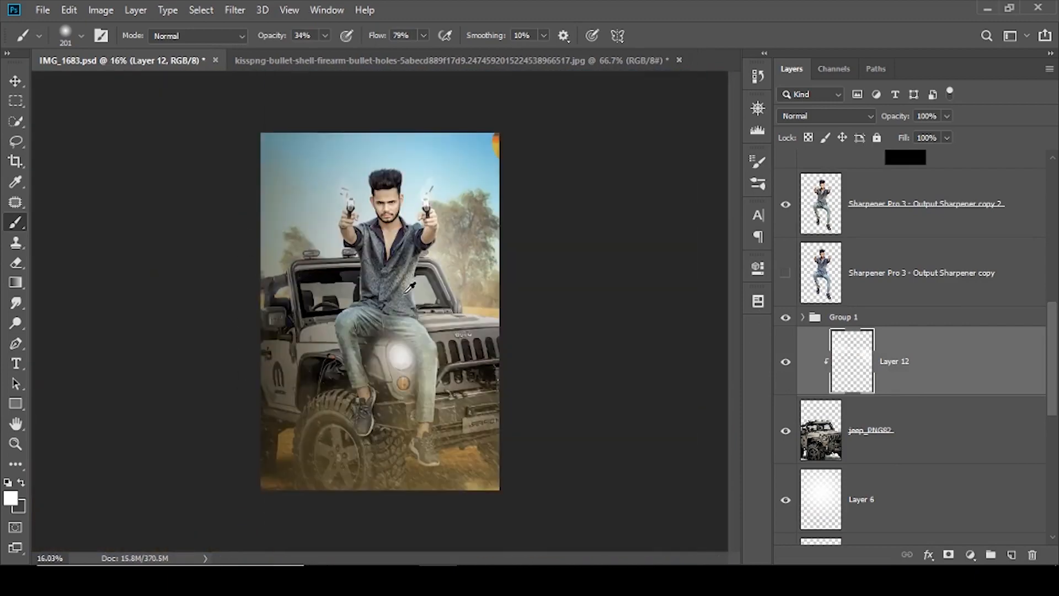
- Compare the composite with Layer 12 hidden and shown, and save the document
scroll(238, 289, up, 2)
click(785, 362)
click(786, 362)
scroll(321, 230, up, 6)
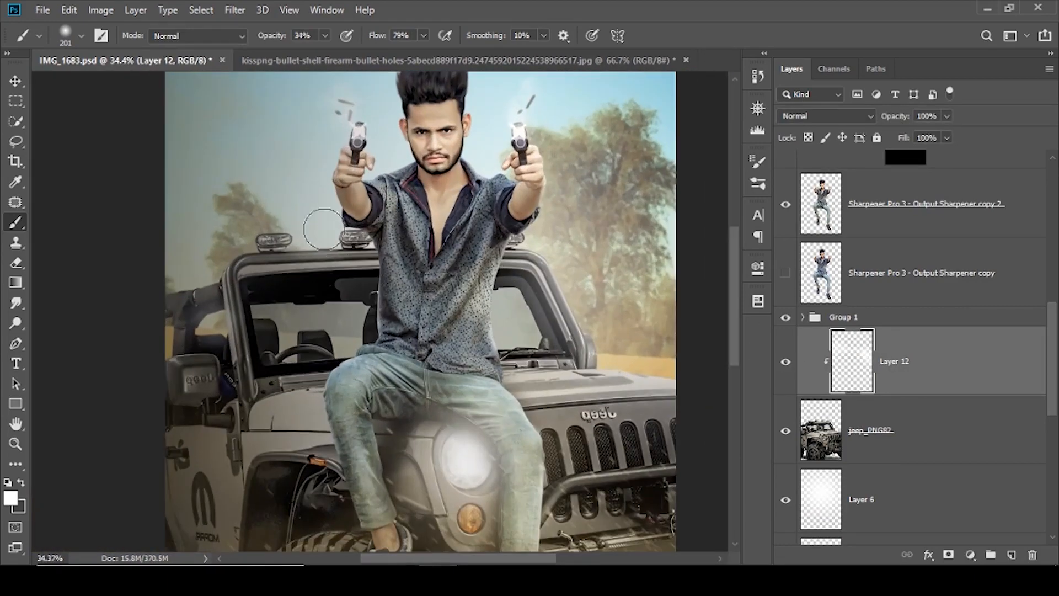
scroll(300, 218, down, 5)
key(ctrl+s)
scroll(346, 246, up, 4)
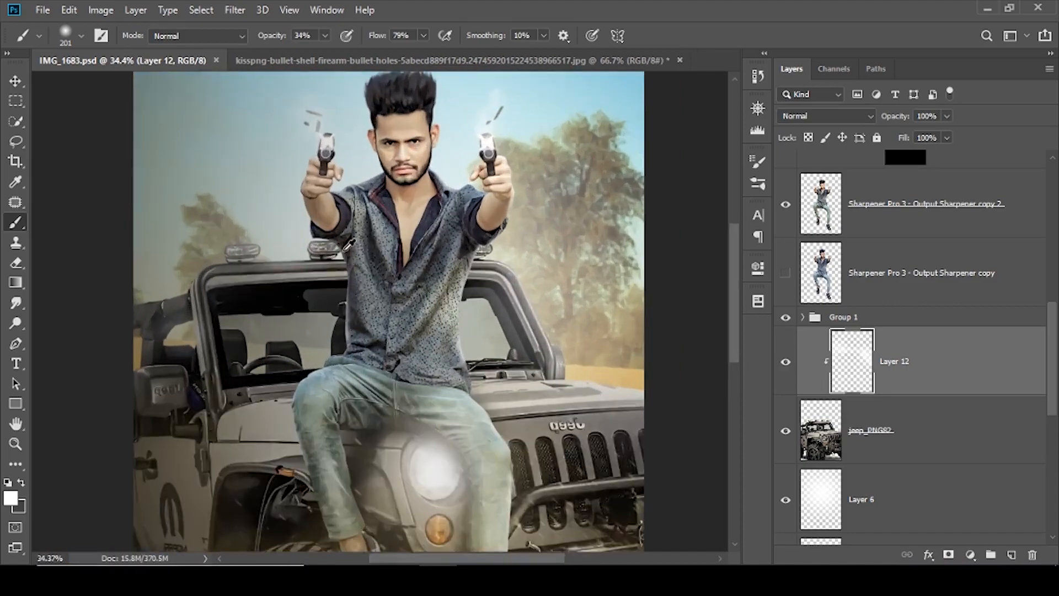
scroll(347, 246, down, 3)
- Stamp all visible layers into a new layer above Layer 10, duplicate it and open the copy in the Camera Raw filter
scroll(800, 300, up, 6)
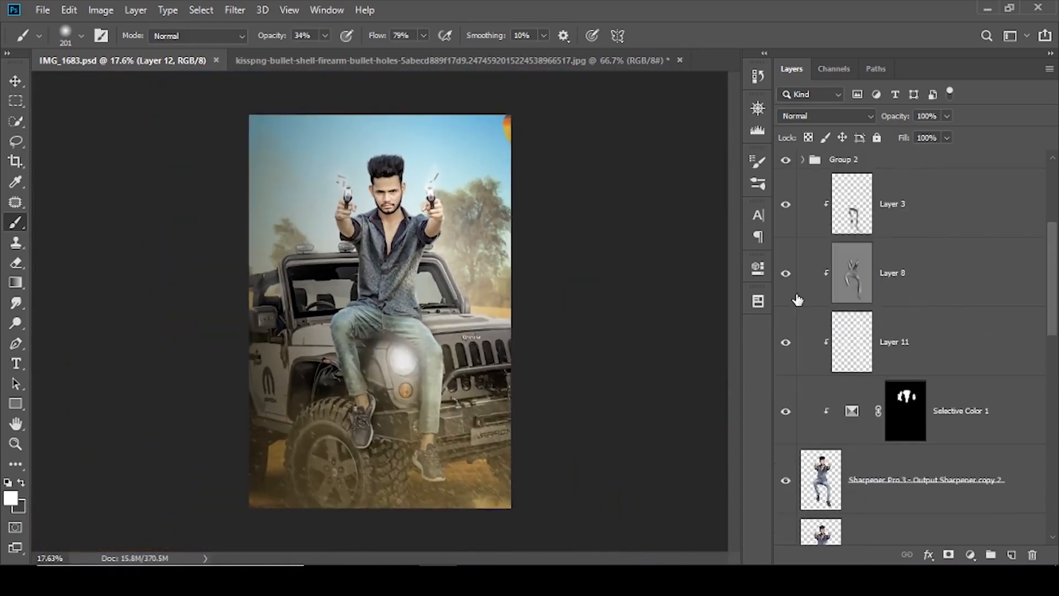
click(912, 204)
key(ctrl+alt+shift+e)
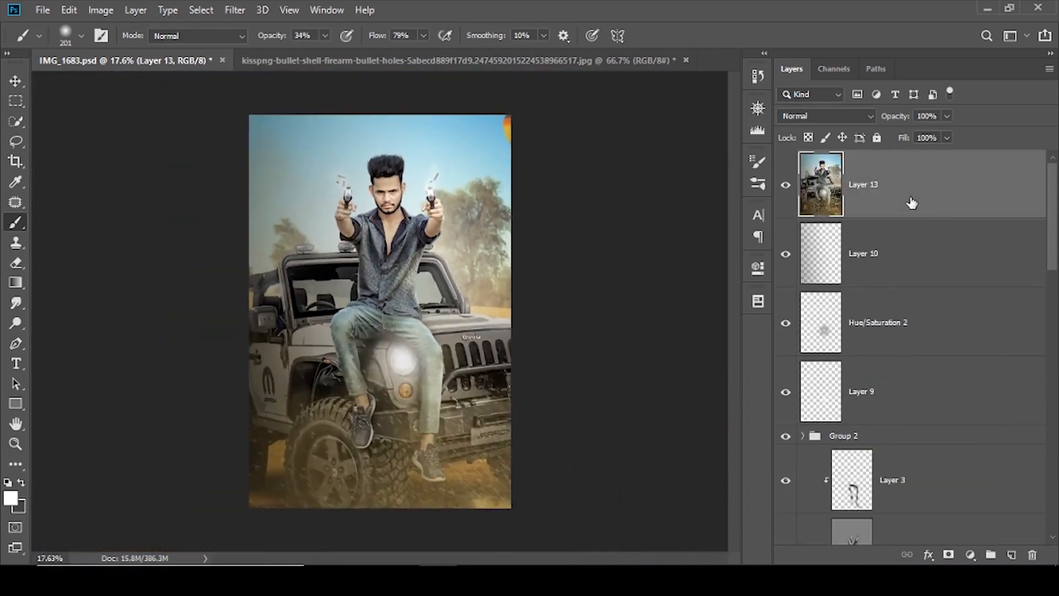
key(ctrl+j)
click(235, 10)
click(322, 105)
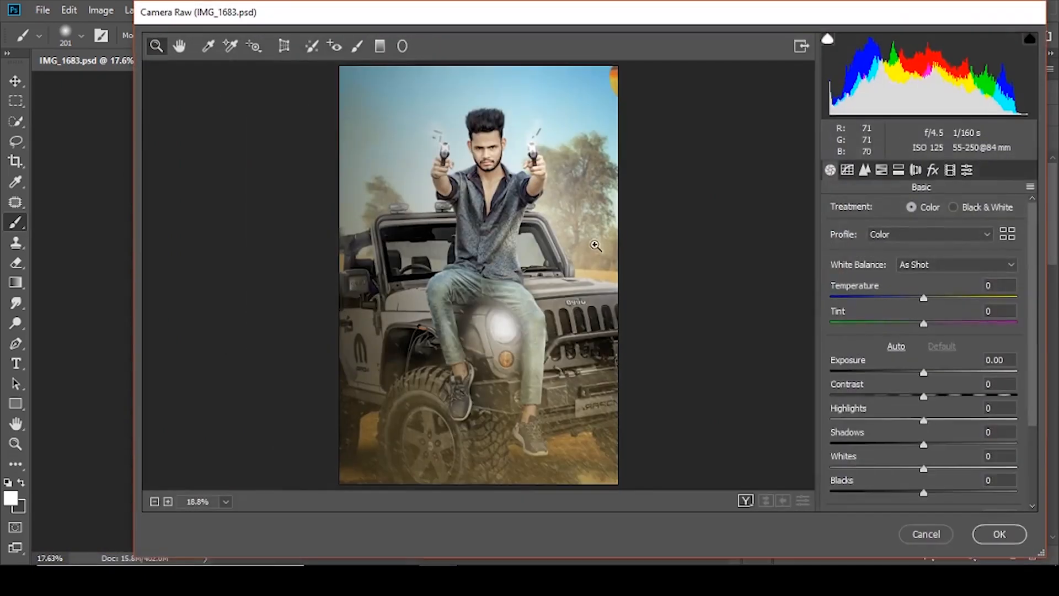
- Apply the Crossify preset to the merged image and slightly adjust the dark part of the tone curve
click(950, 169)
click(967, 169)
scroll(890, 469, down, 3)
scroll(887, 463, down, 6)
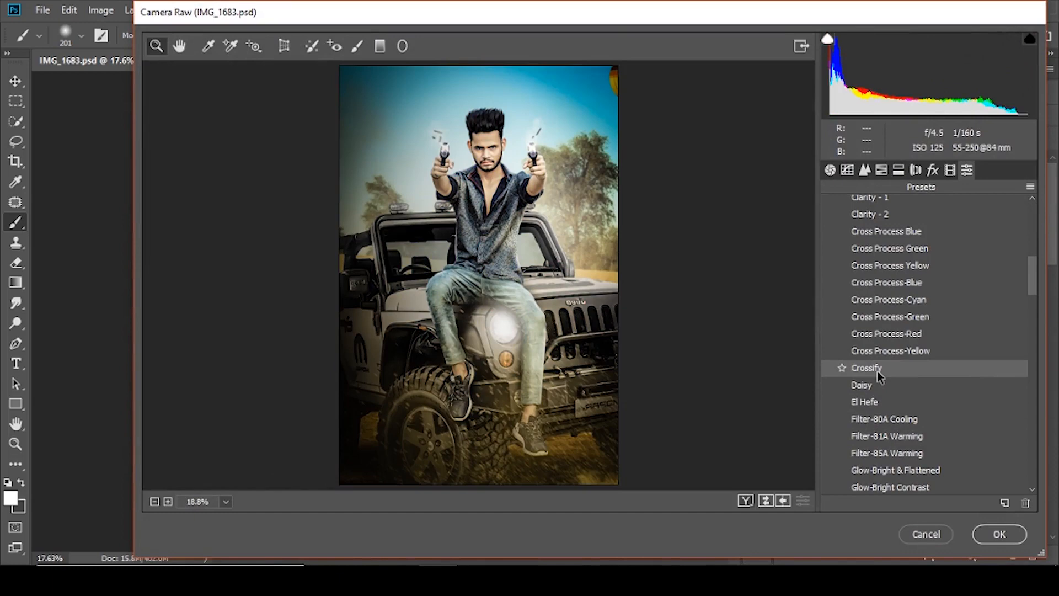
click(877, 371)
click(848, 173)
drag(875, 444, 871, 439)
- Set Clarity to +18, Vibrance to +13 and Saturation to -12 in the basic adjustments
click(831, 170)
scroll(894, 331, down, 3)
click(940, 422)
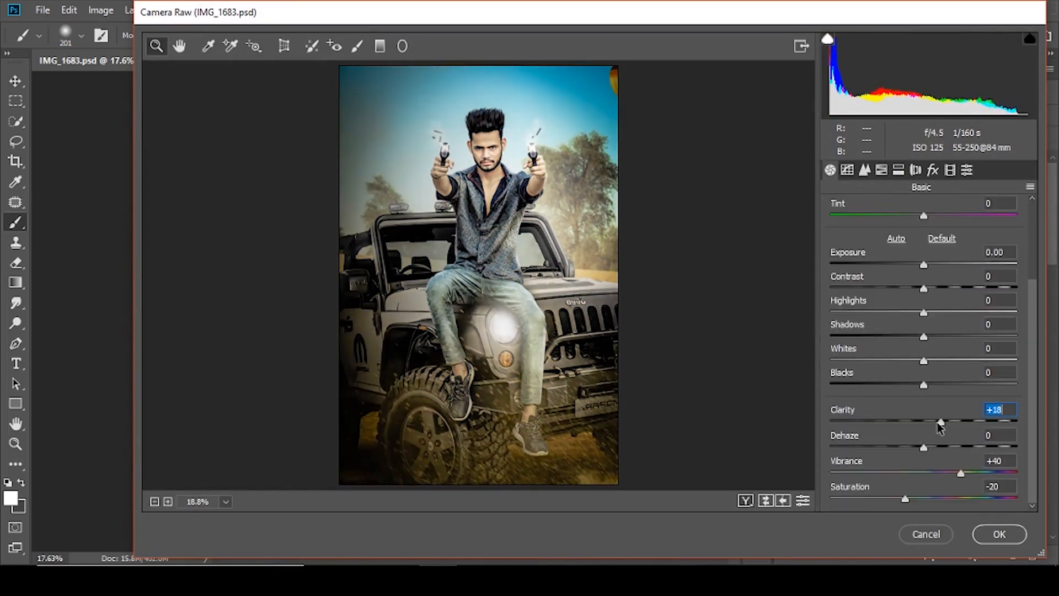
click(937, 473)
click(923, 498)
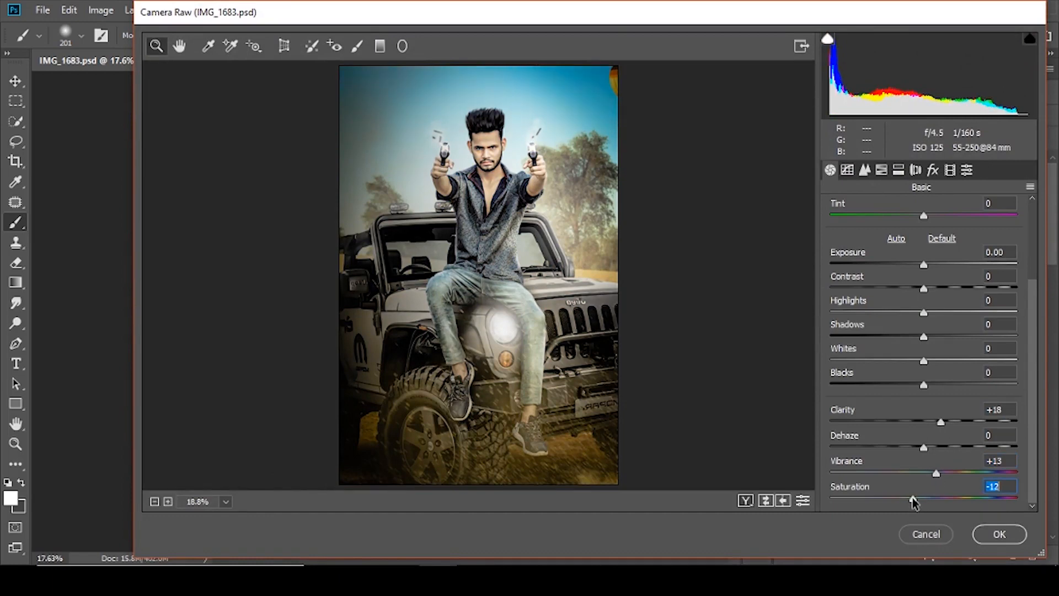
- Set the post-crop vignetting amount to -22 with the Highlight Priority style
click(966, 170)
click(932, 170)
click(908, 372)
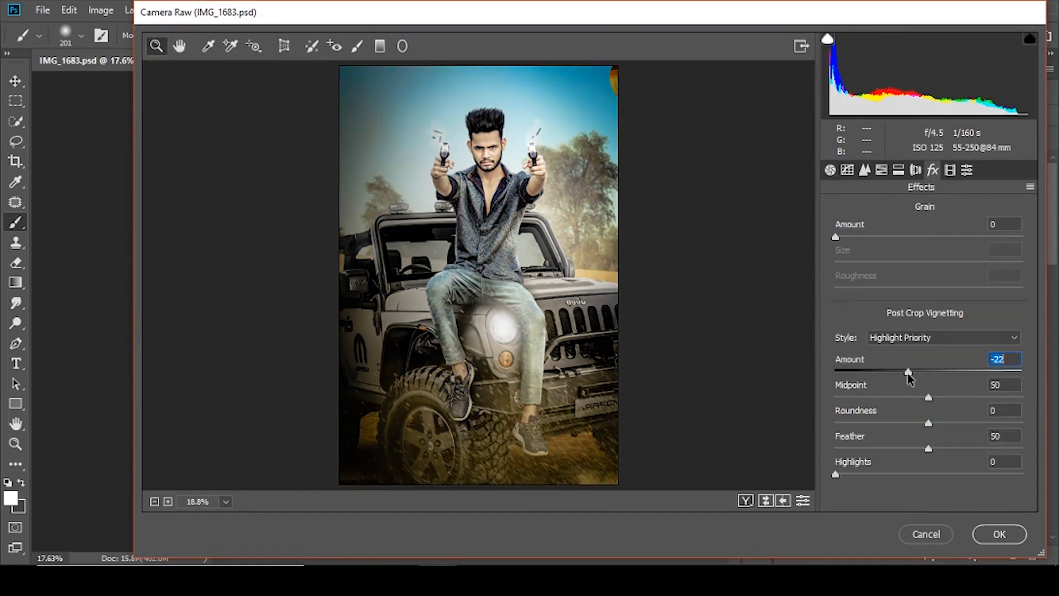
- Set split toning to Hue 38 and Saturation 8 for the highlights, and Hue 37 and Saturation 11 for the shadows
click(847, 170)
click(856, 212)
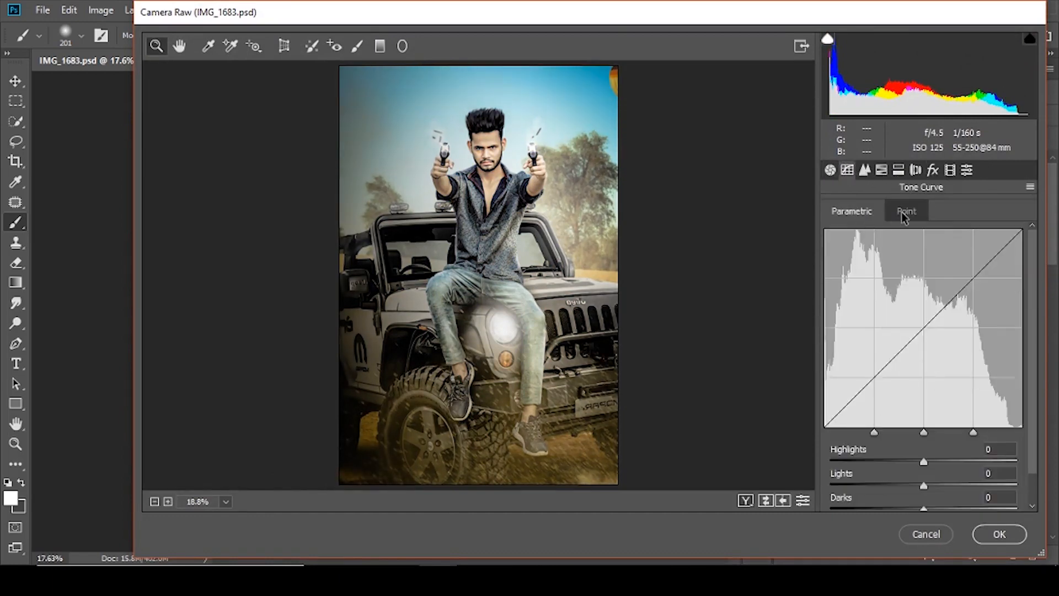
click(883, 171)
click(899, 170)
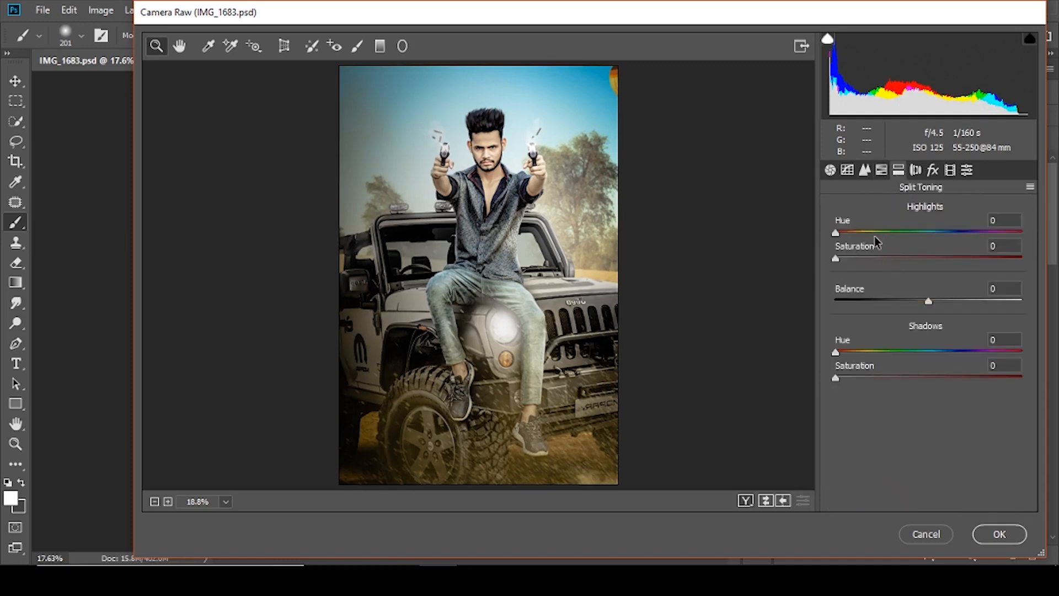
mouse_move(877, 232)
mouse_down()
mouse_move(929, 234)
mouse_move(869, 234)
mouse_up()
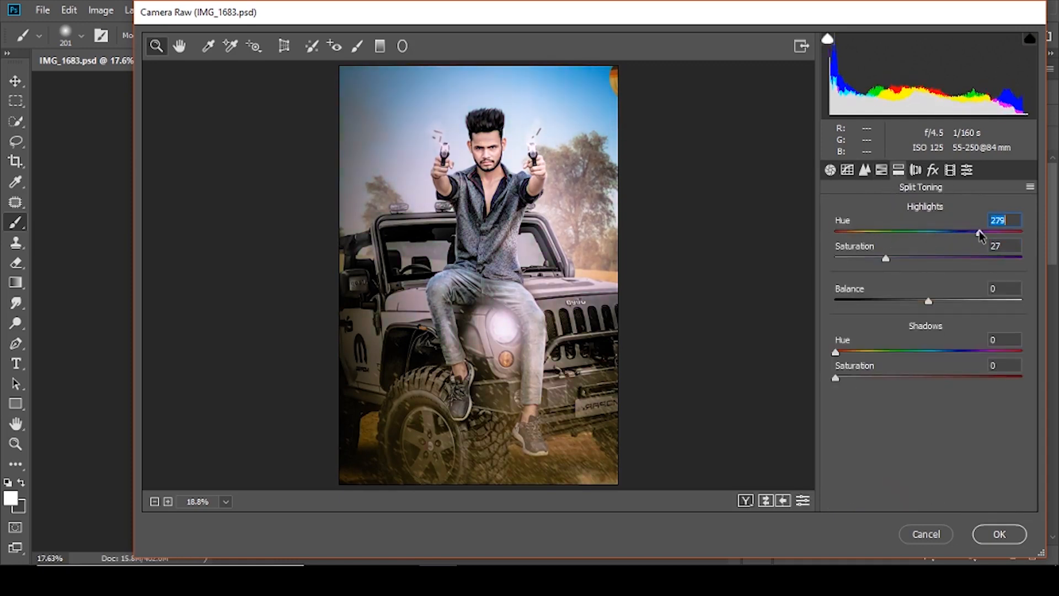
drag(979, 231, 865, 239)
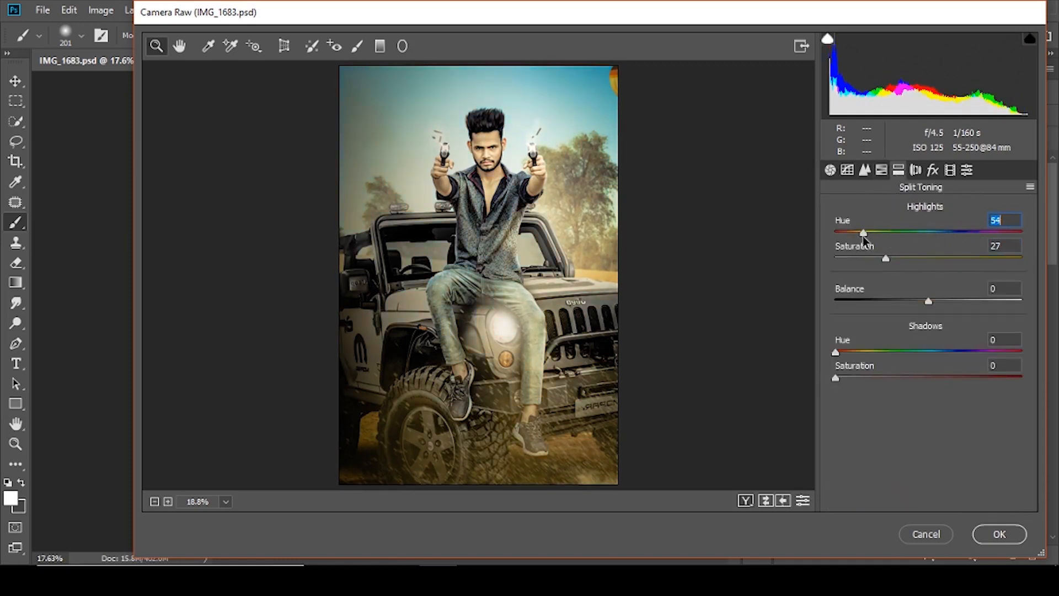
click(892, 352)
click(901, 377)
drag(890, 351, 967, 347)
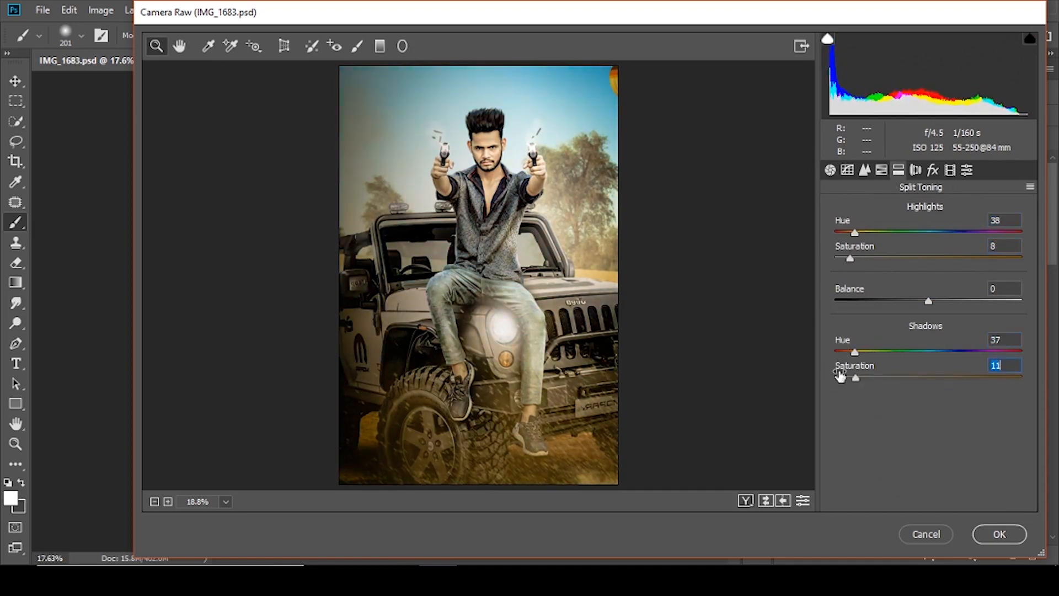
- Calibrate the primaries: Red Saturation -2, Green Hue -12 and Saturation -32, and Blue Hue -27
click(949, 170)
drag(928, 462, 877, 462)
drag(928, 415, 894, 408)
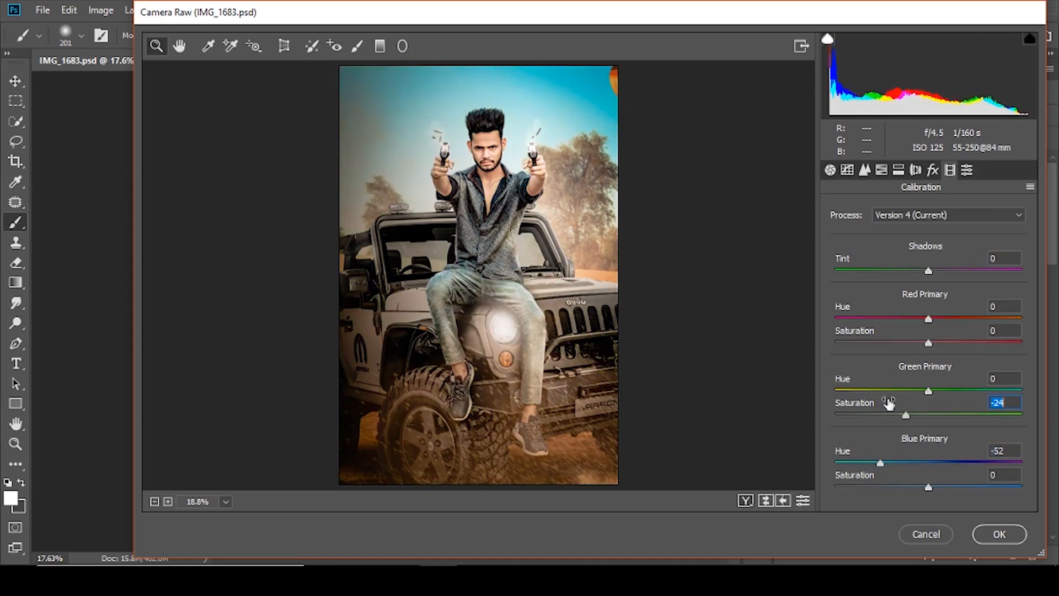
drag(929, 319, 909, 343)
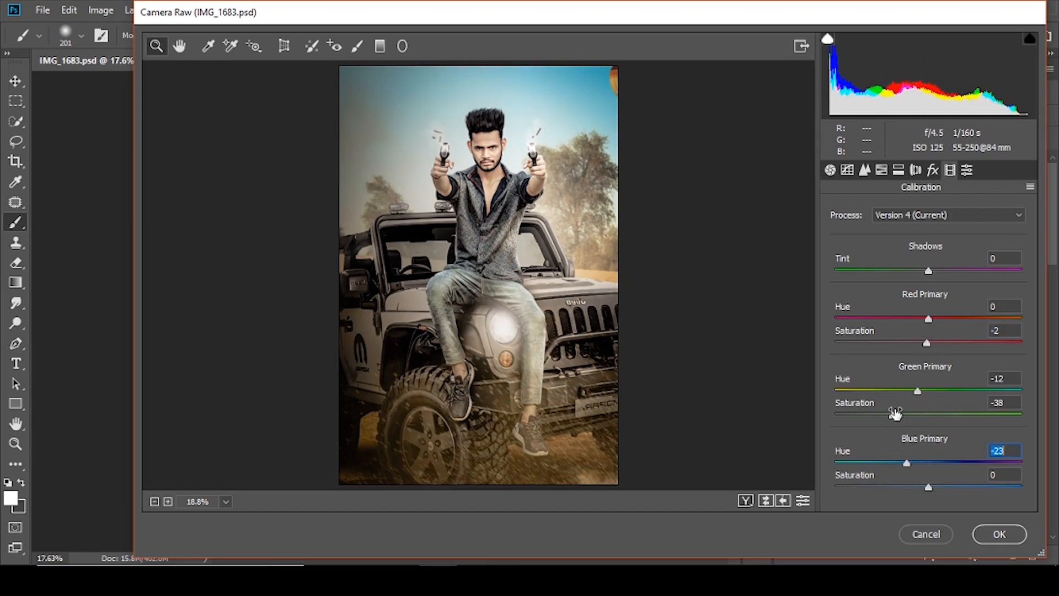
drag(903, 456, 904, 456)
scroll(577, 325, down, 2)
scroll(190, 133, up, 1)
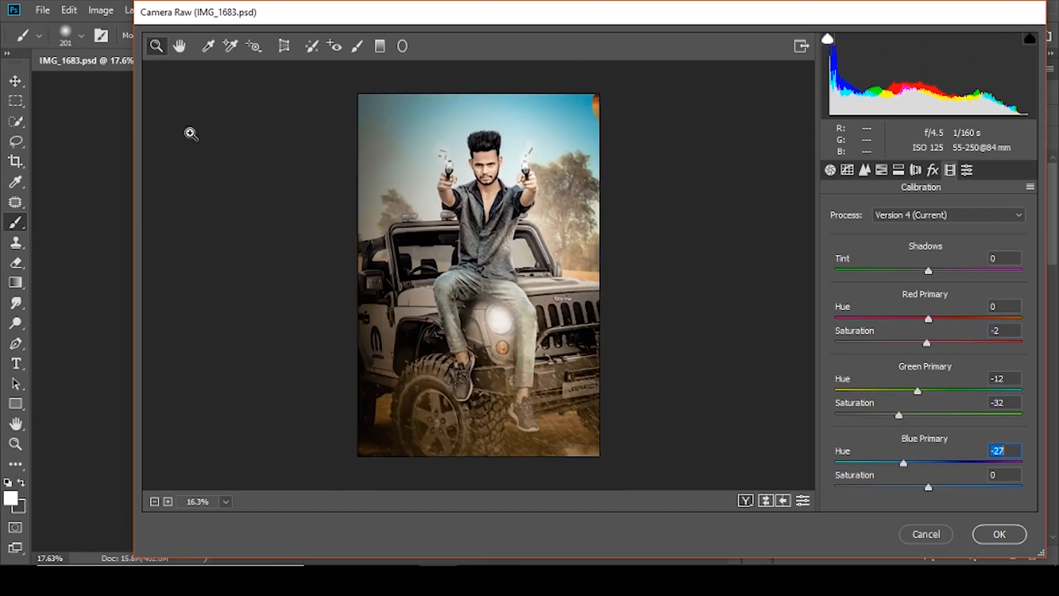
- Compare the graded image with its earlier state by swapping the settings and using the side-by-side Before/After view
click(766, 502)
click(766, 502)
click(767, 502)
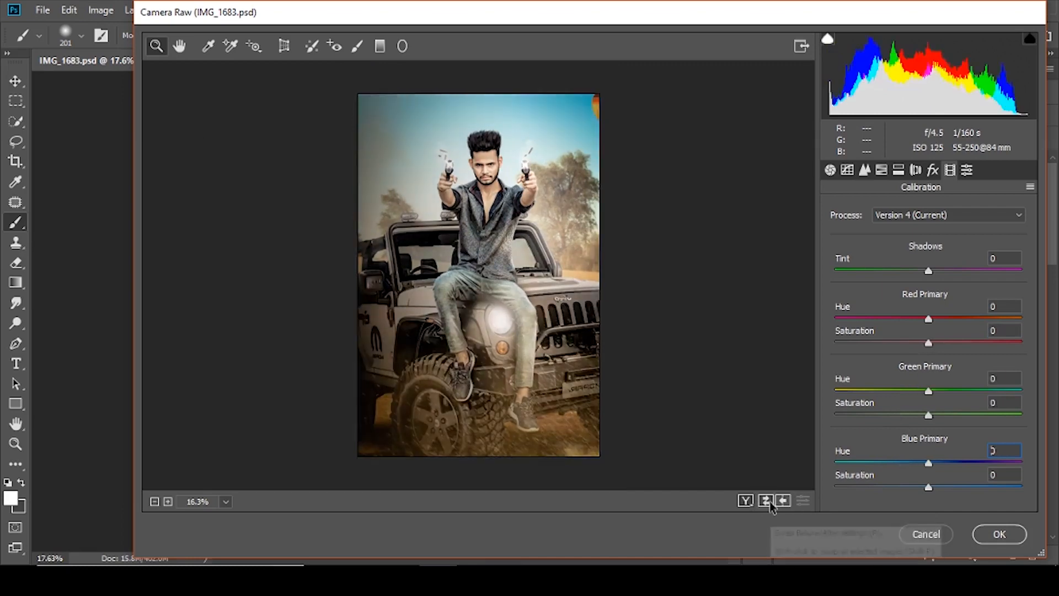
click(766, 502)
click(783, 501)
click(746, 501)
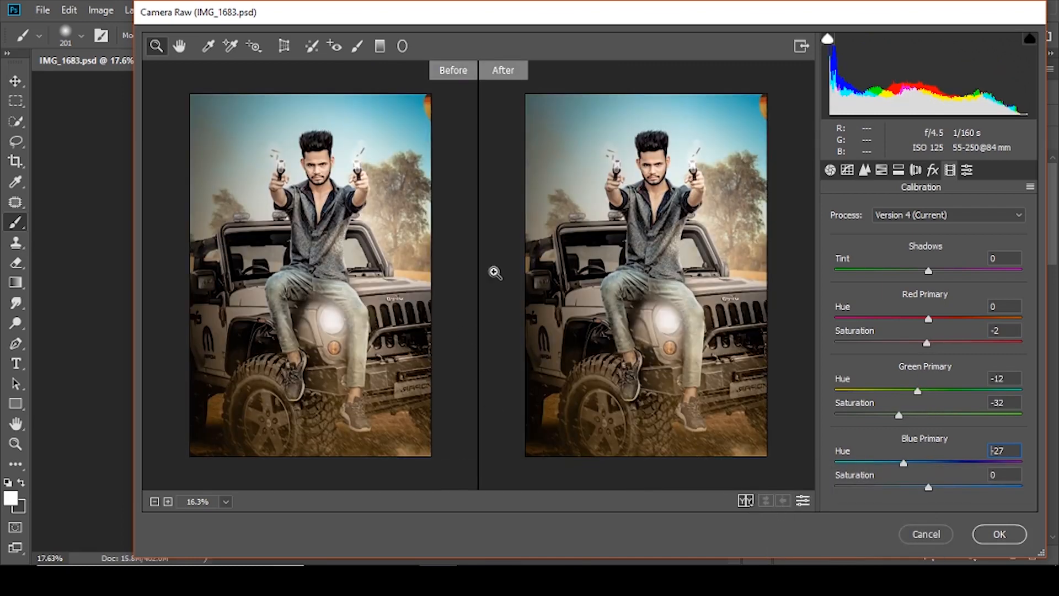
click(662, 141)
scroll(661, 145, down, 2)
- Set sharpening to Amount 102, Radius 1.6, Detail 43 and Masking 100, and apply the Camera Raw filter
click(864, 170)
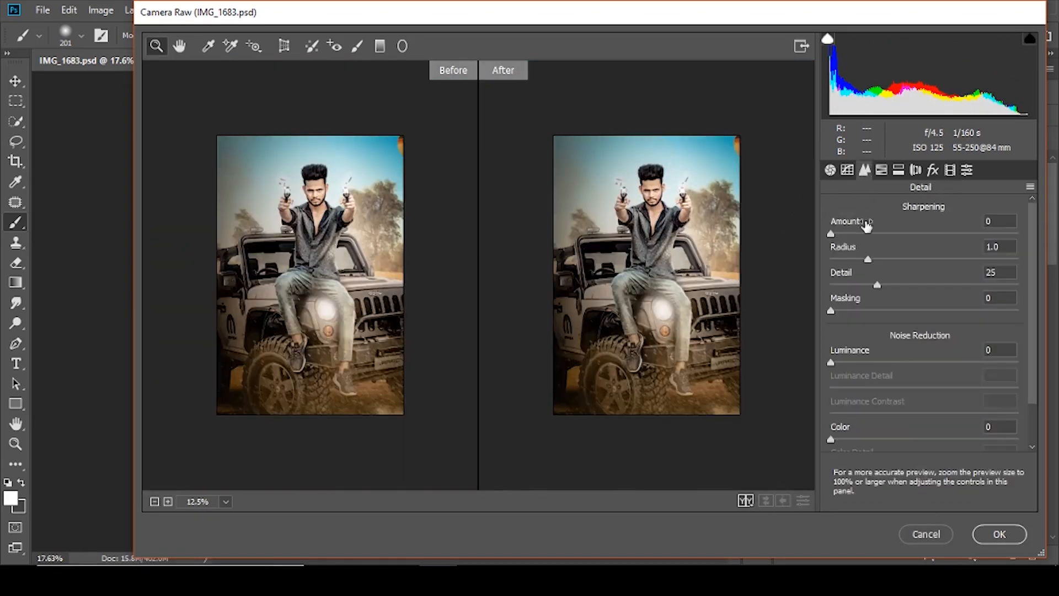
drag(629, 158, 688, 231)
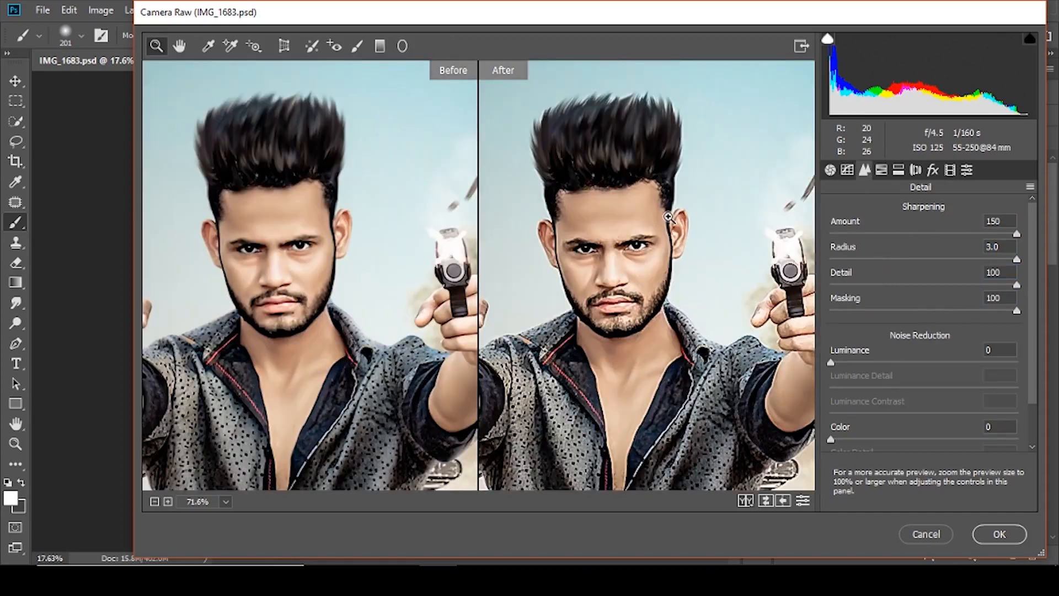
drag(623, 308, 660, 287)
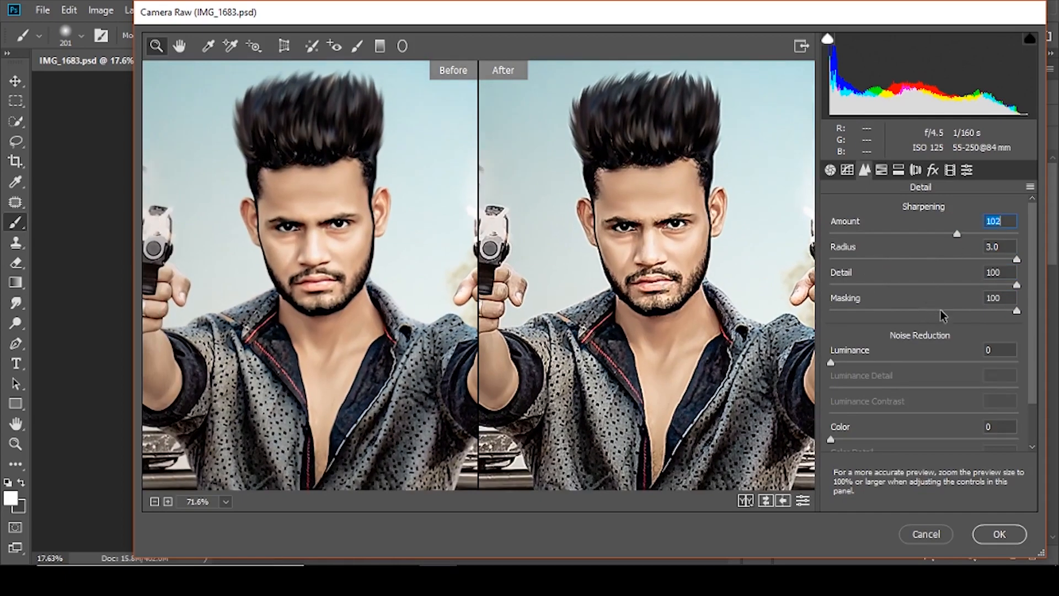
drag(942, 310, 1017, 310)
alt+click(911, 284)
alt+click(910, 259)
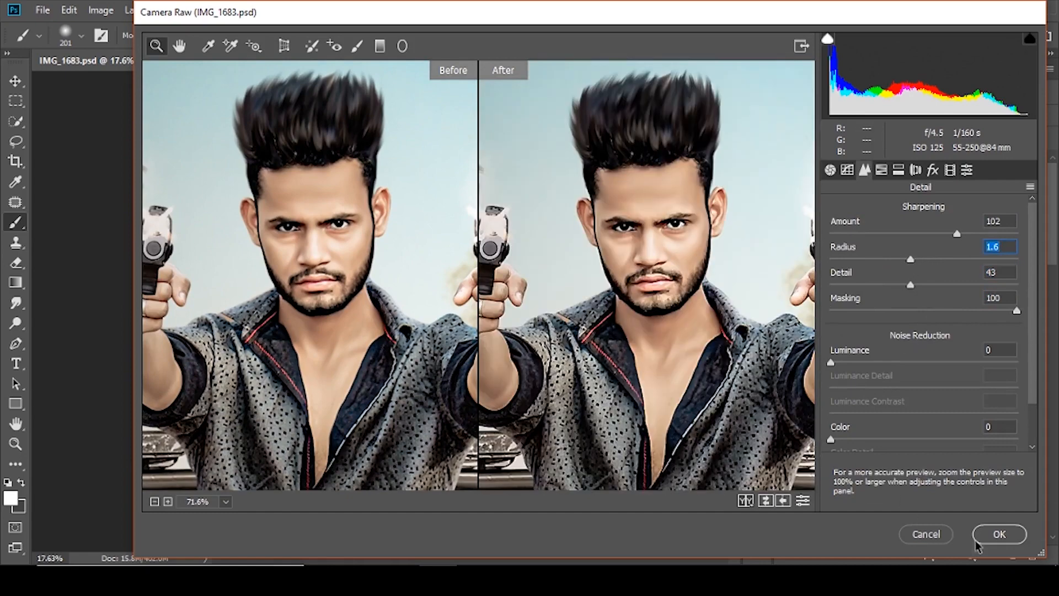
click(976, 541)
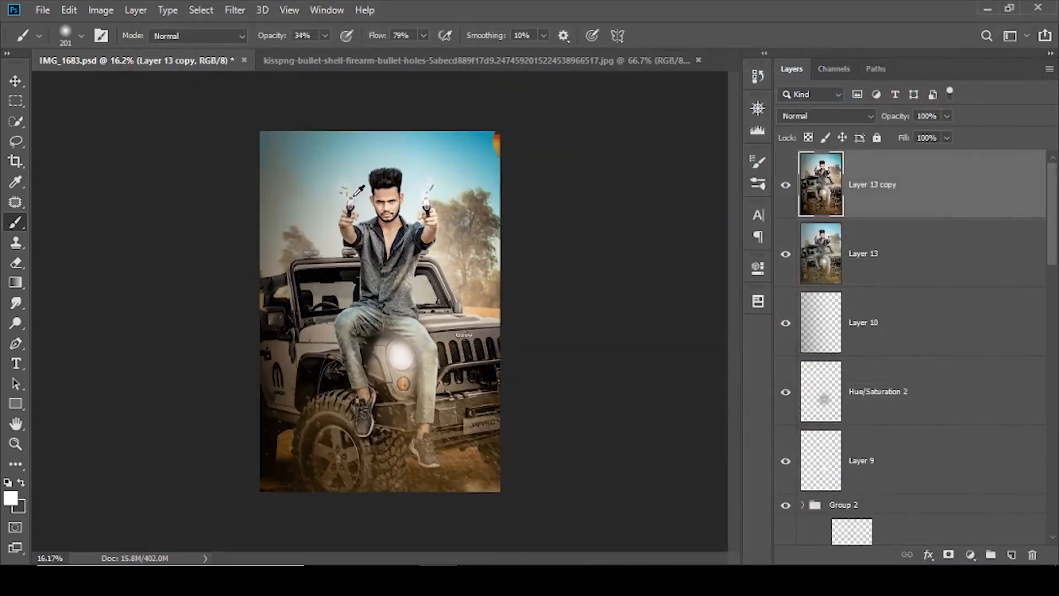
- Open Layer 13 copy in Nik Sharpener Pro 3 Output Sharpener and set Local Contrast to -15% and Focus to -21%
click(235, 10)
mouse_move(331, 342)
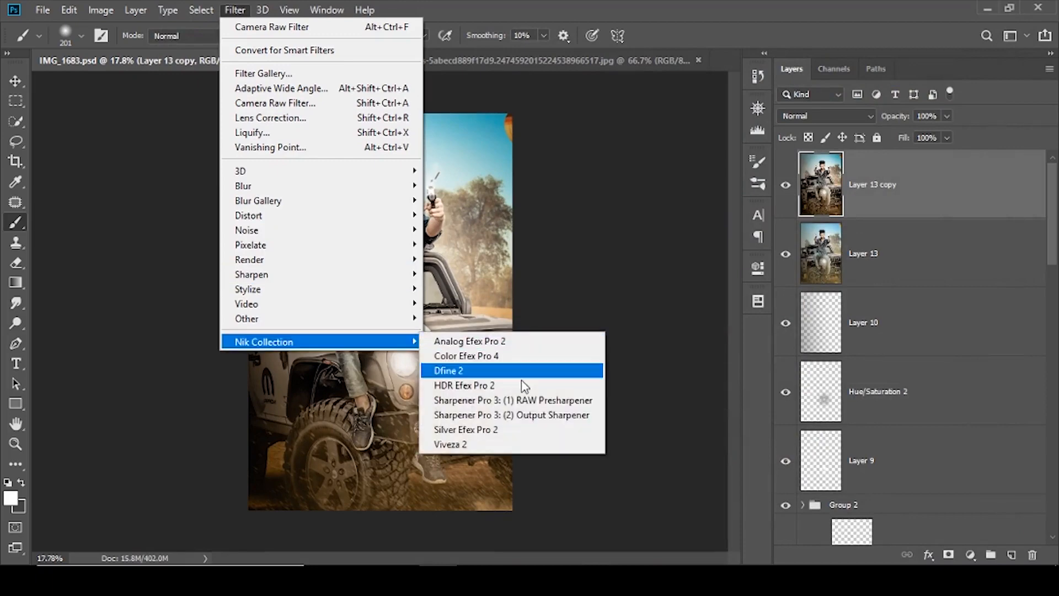
click(545, 421)
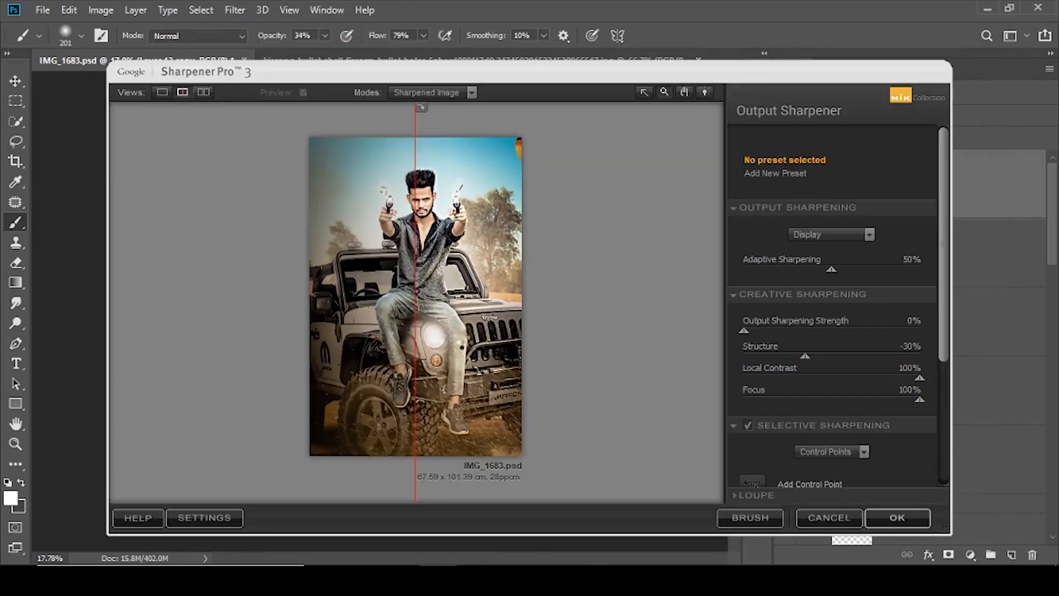
click(437, 195)
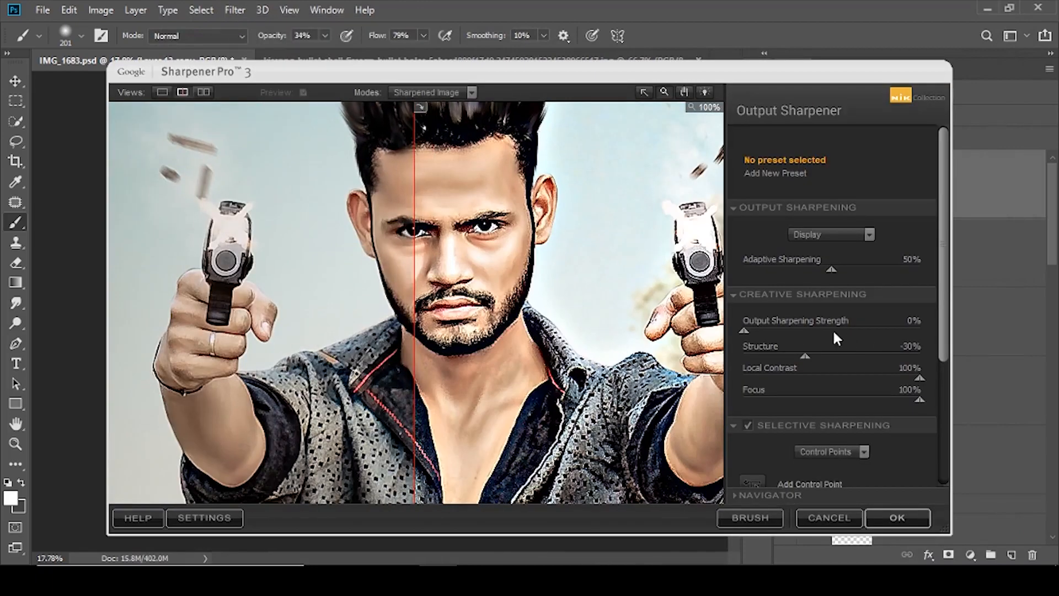
drag(919, 379, 818, 378)
drag(918, 398, 812, 400)
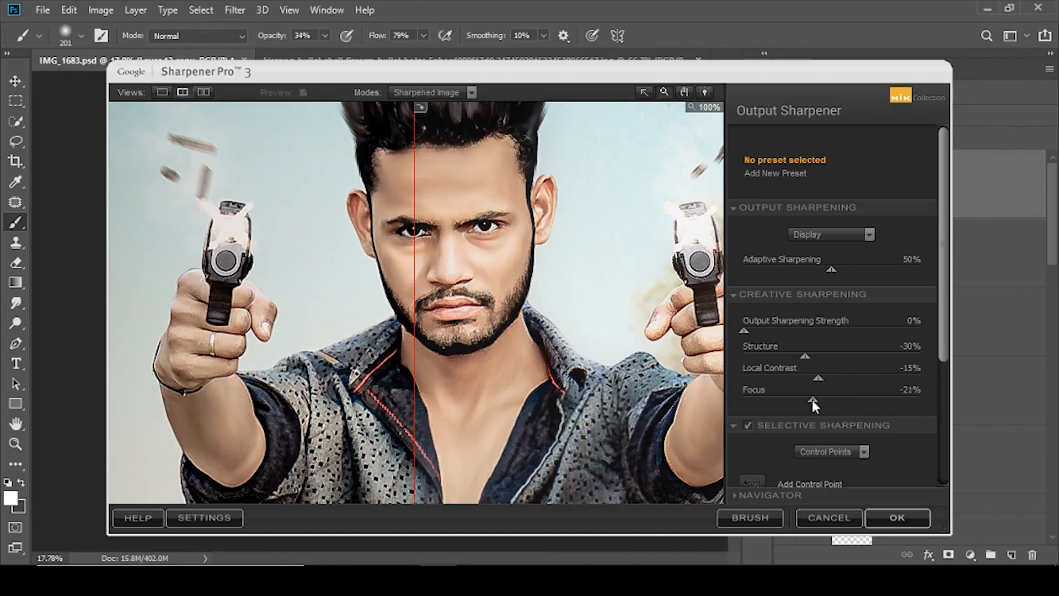
- Set Output Sharpening Strength to 39%, Structure to -31% and Local Contrast to -17%, and apply the sharpening
drag(744, 330, 808, 383)
click(813, 400)
drag(499, 287, 446, 339)
drag(806, 364, 833, 375)
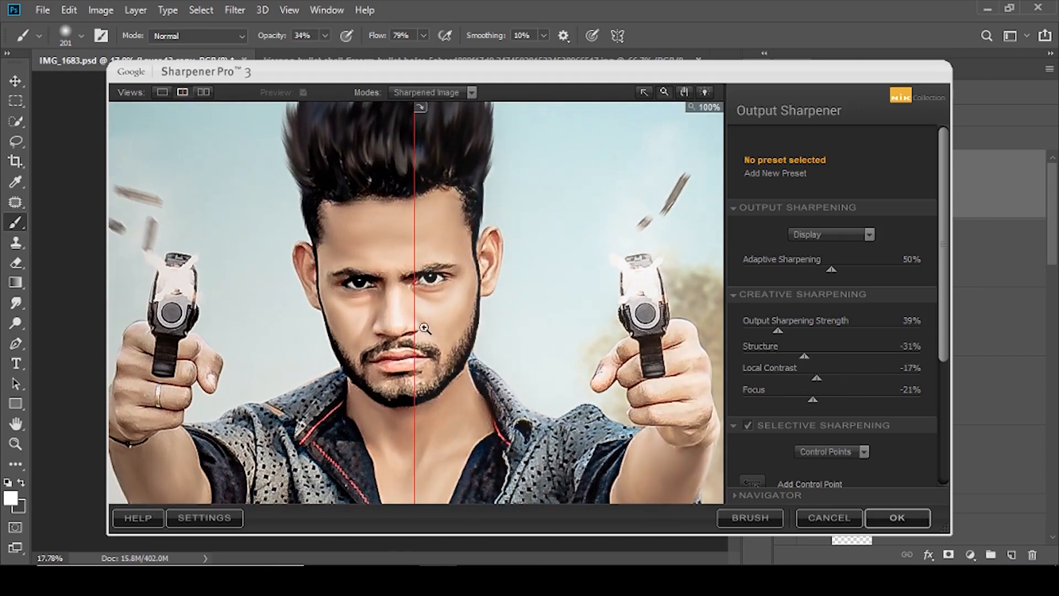
click(416, 298)
drag(416, 299, 782, 306)
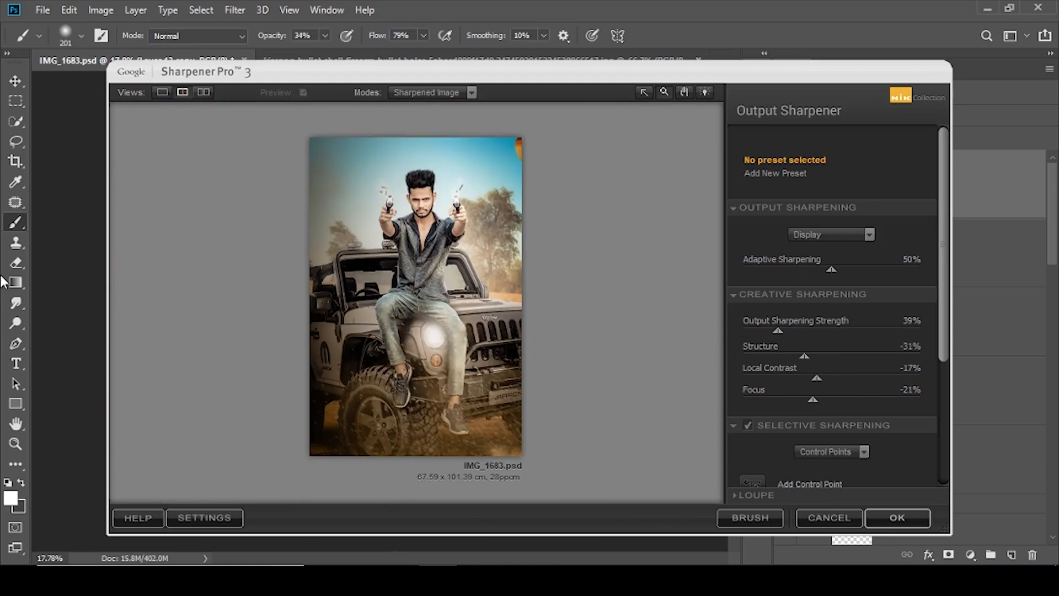
click(885, 516)
scroll(407, 199, up, 15)
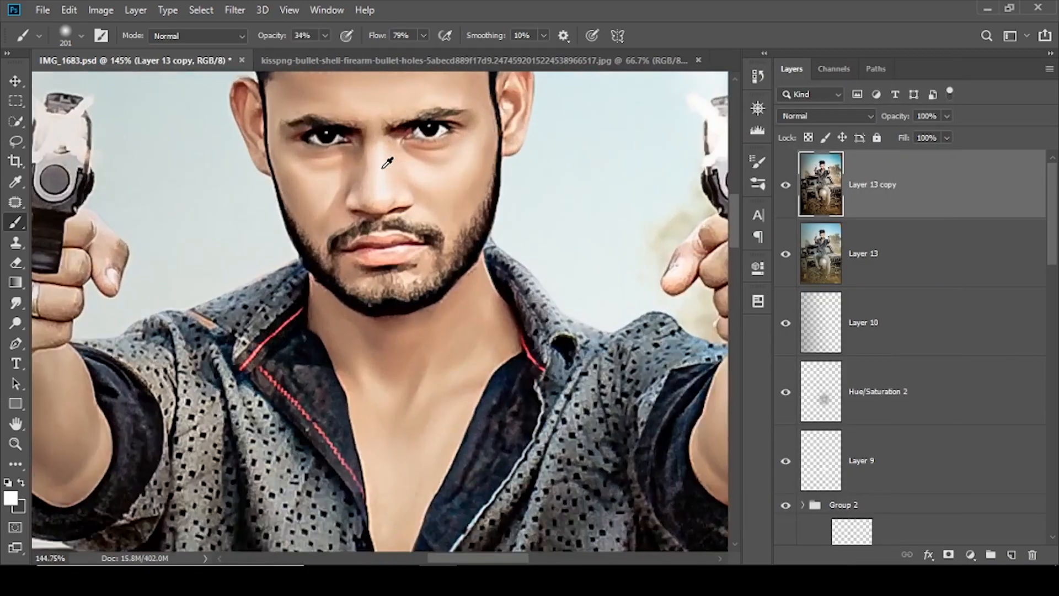
scroll(387, 162, down, 18)
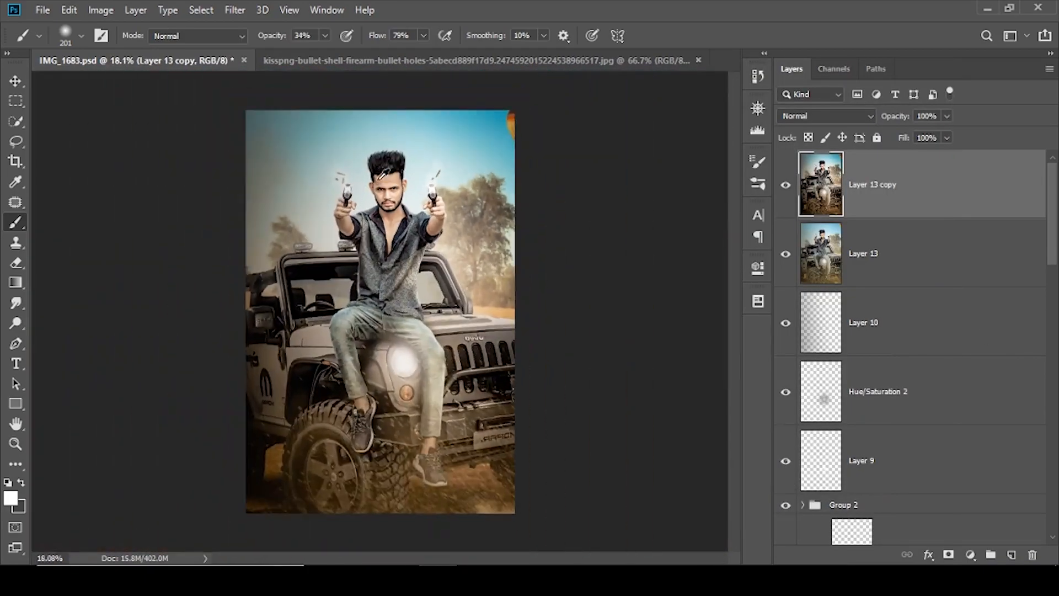
- Add a new layer on top and draw a black-to-transparent linear gradient upward from the photo's lower edge
click(1011, 555)
click(9, 287)
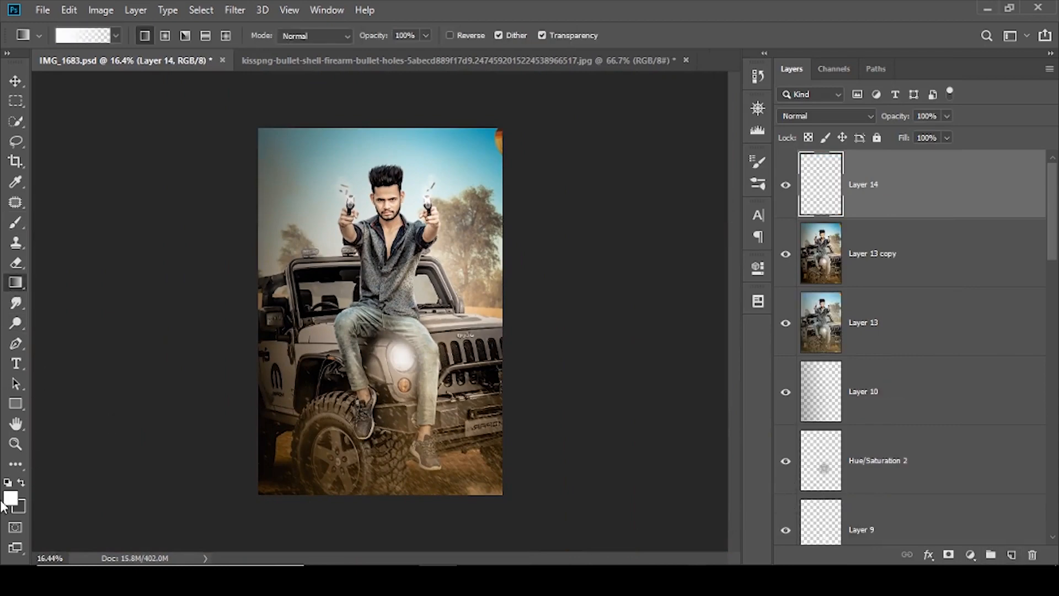
drag(403, 507, 403, 507)
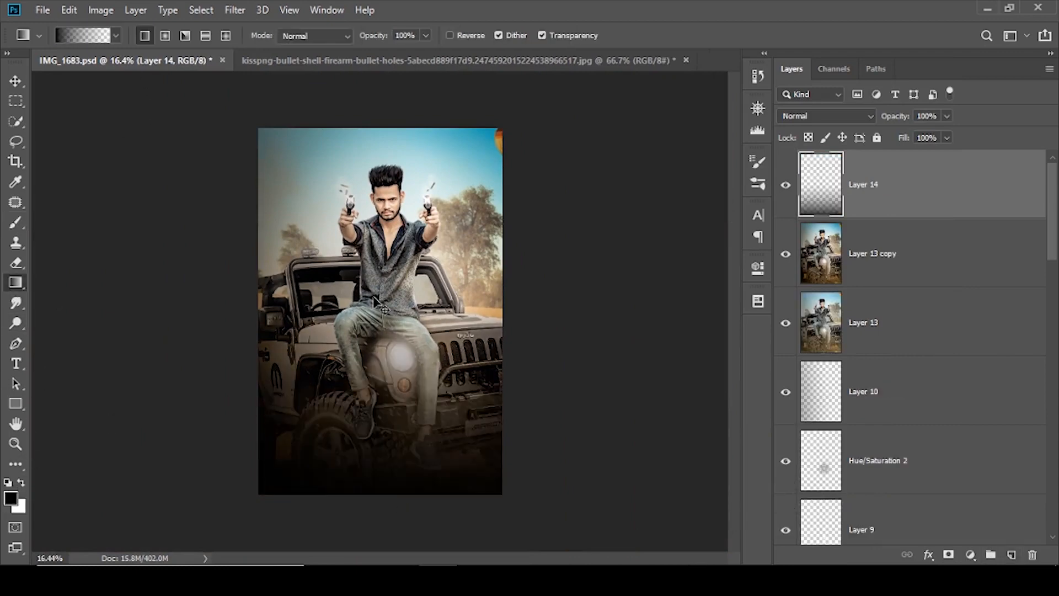
- Scale the black gradient to about 184% width and 139% height, and move it down toward the photo's lower edge
key(ctrl+t)
drag(380, 128, 380, 219)
drag(524, 357, 623, 357)
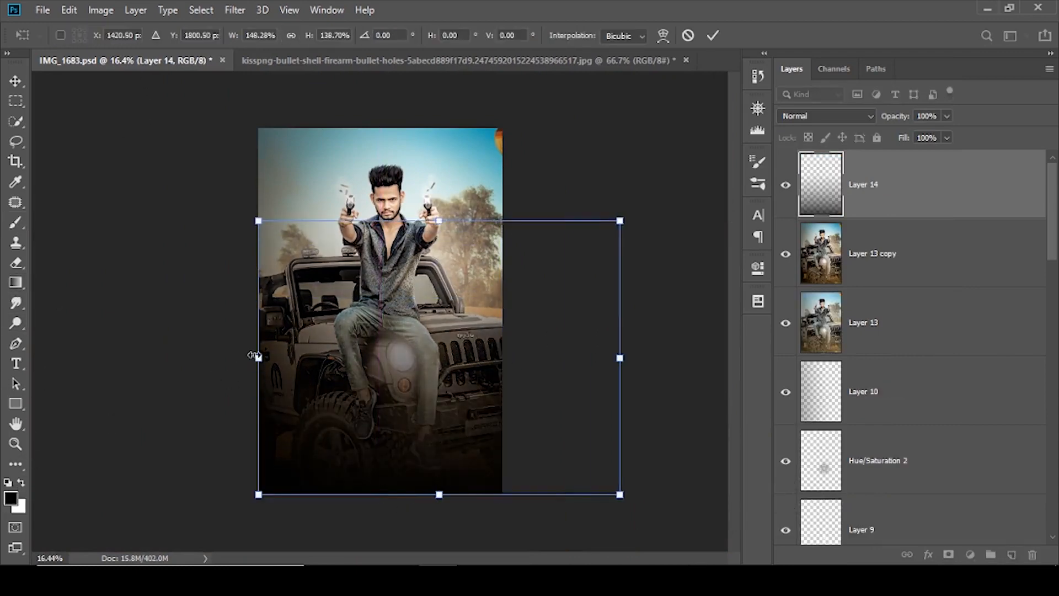
drag(258, 358, 171, 357)
drag(436, 300, 436, 435)
click(714, 37)
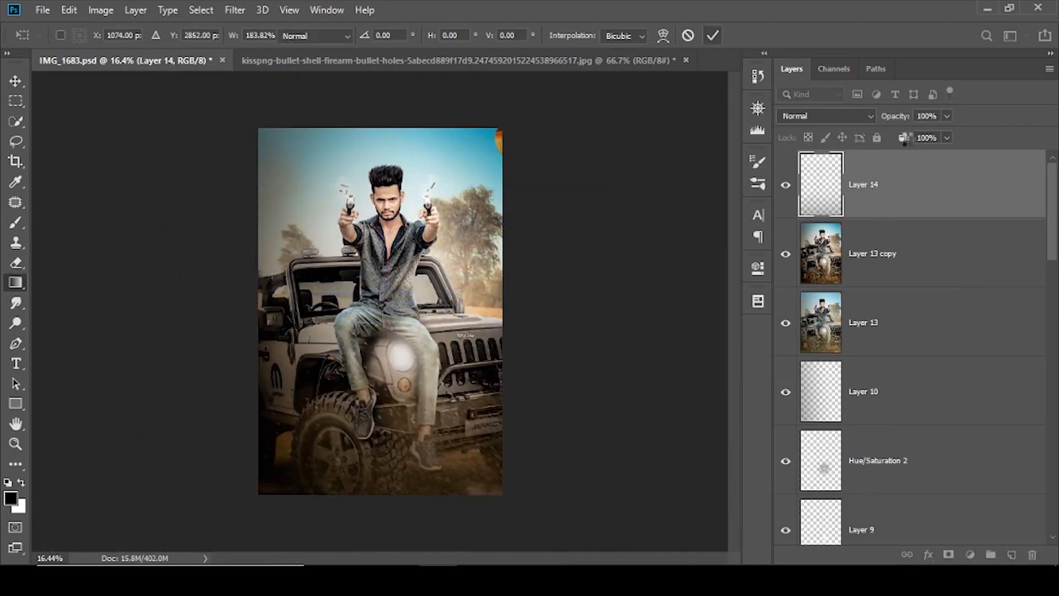
- Set the gradient layer's Fill to 54% and merge it down into Layer 13 copy
drag(904, 138, 872, 145)
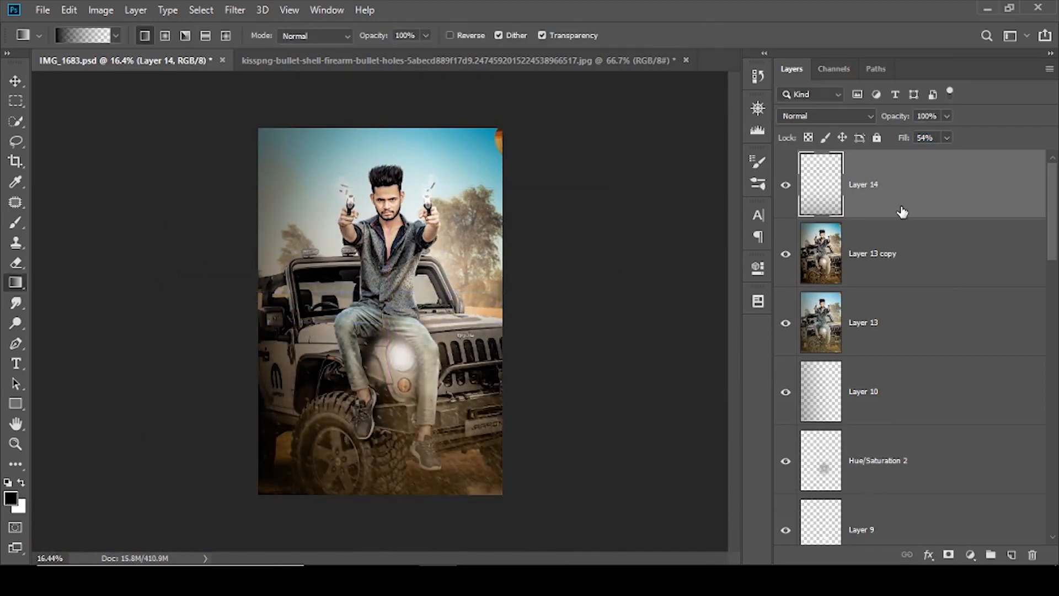
key(ctrl+e)
- Open the merged layer in the Camera Raw filter, set the Aquas and Blues saturation to -100 and lower the Aquas hue
click(234, 10)
click(375, 103)
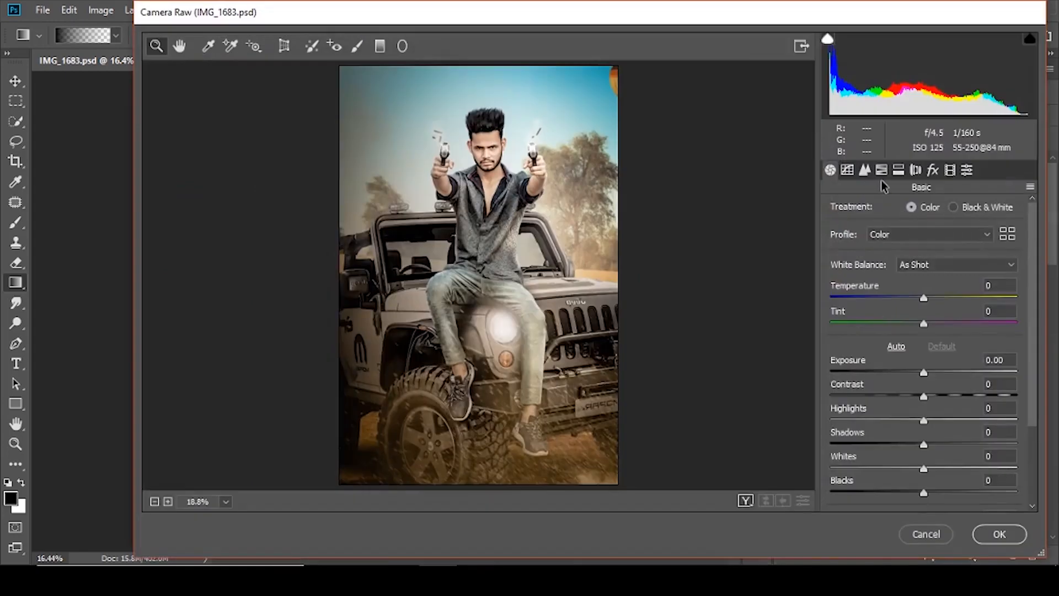
click(882, 170)
drag(928, 396, 831, 404)
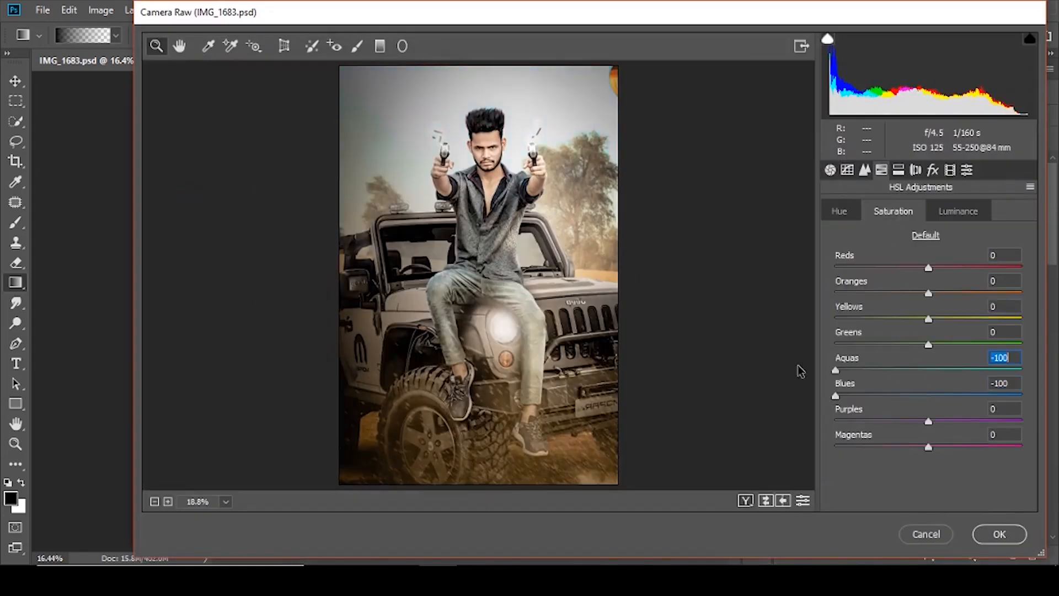
click(839, 210)
drag(928, 369, 875, 370)
- Set the luminance of Blues to +70, Aquas to +41 and Oranges to +21
click(958, 210)
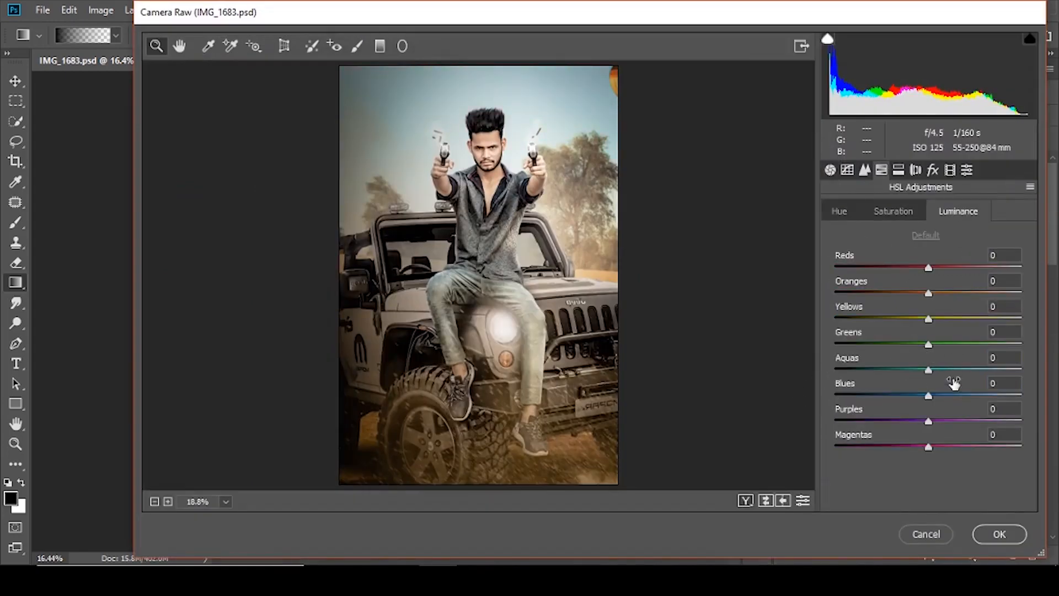
drag(928, 396, 993, 396)
drag(928, 370, 966, 370)
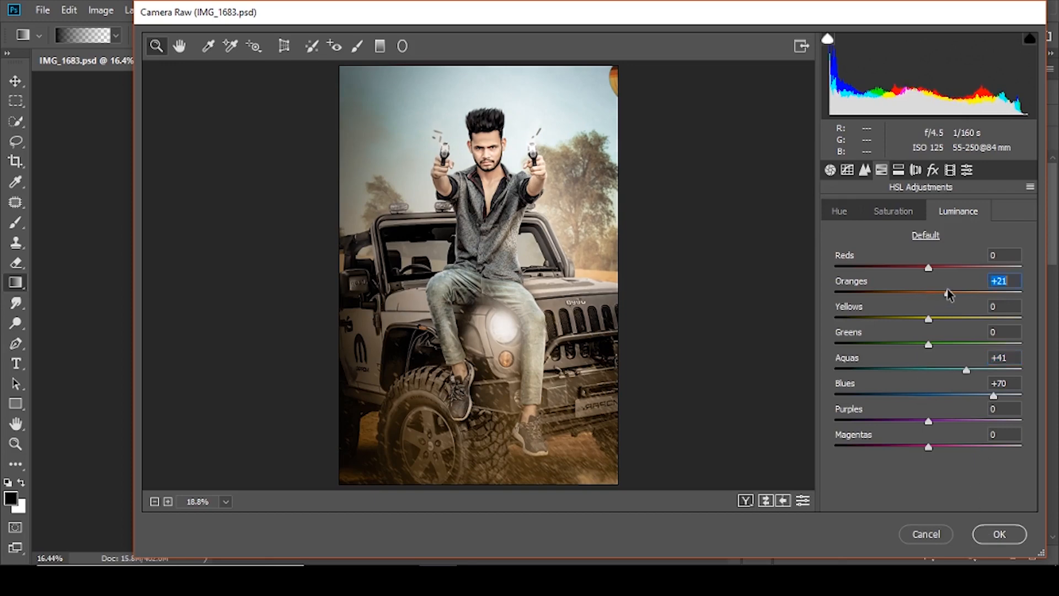
- Set the Greens hue to -100, Aquas hue to -4 and Aquas saturation to +2, and apply the filter
click(833, 209)
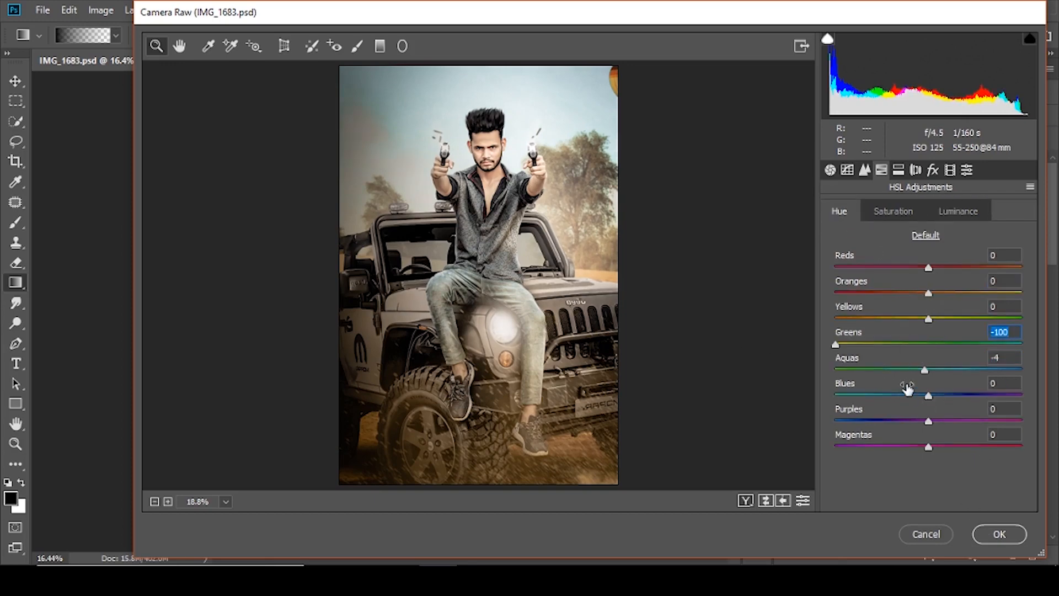
click(884, 211)
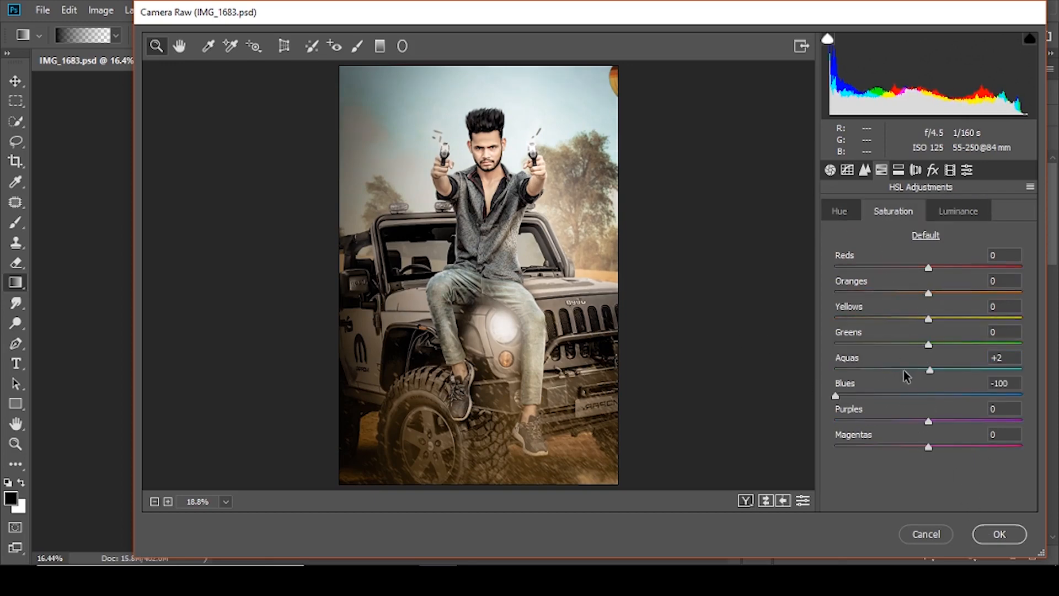
click(999, 535)
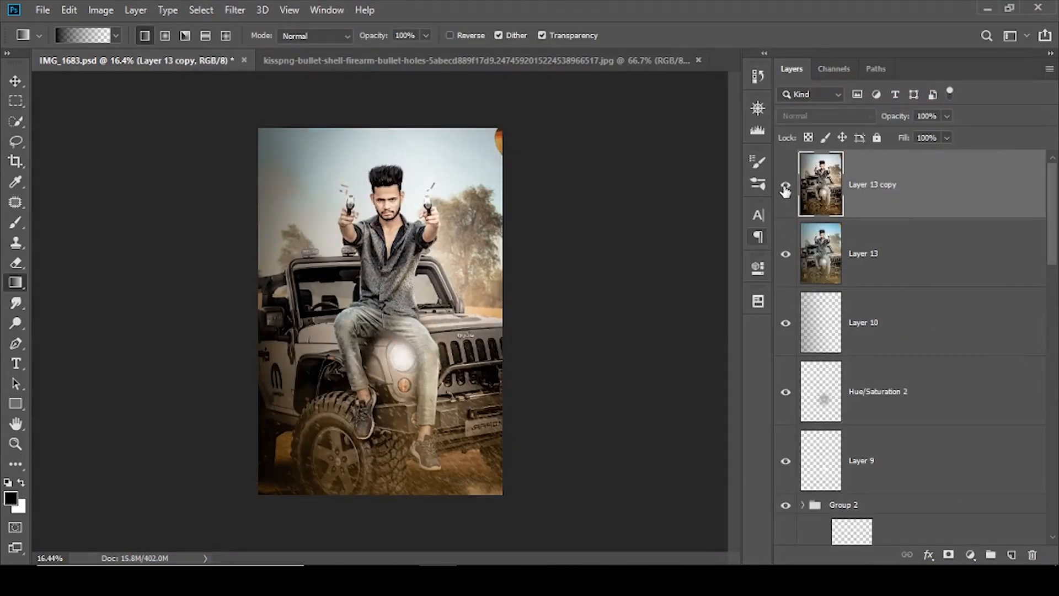
- Save the composite, switch to Chrome and search Google Images for "kgf png"
key(ctrl+s)
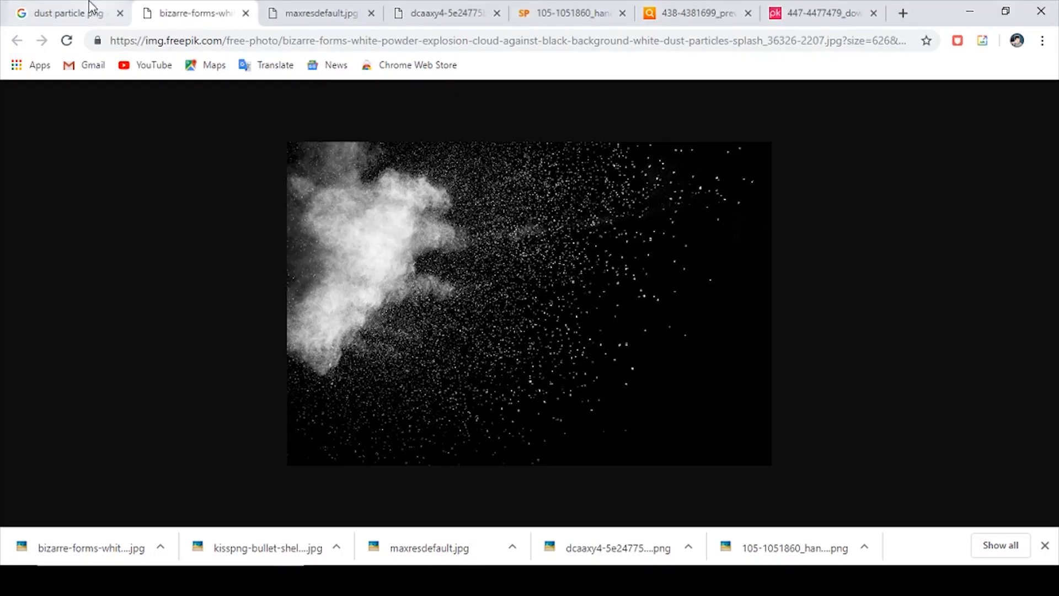
click(90, 7)
key(ctrl+a)
text(kgf)
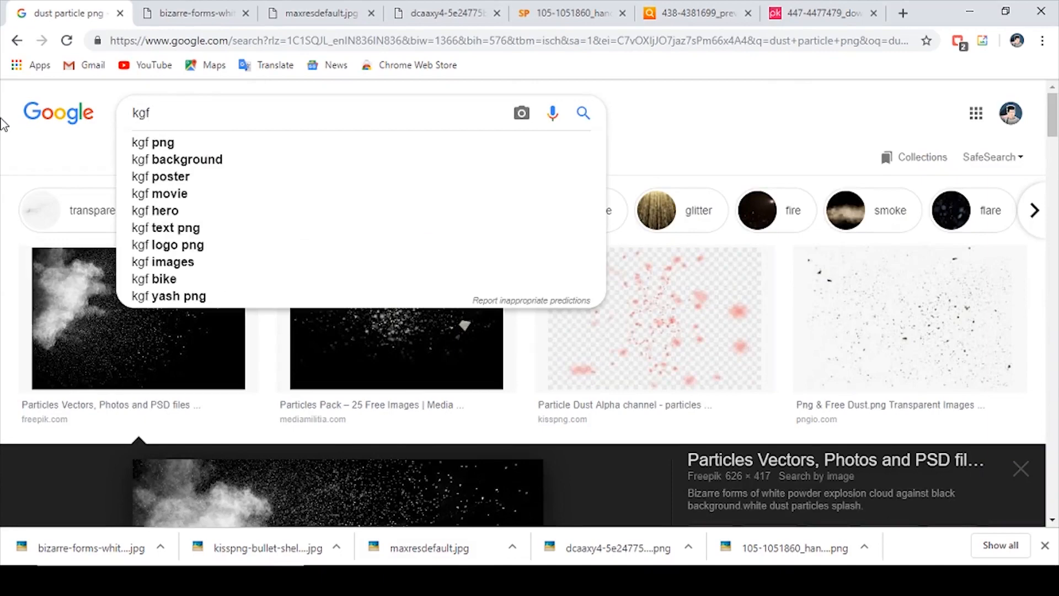
text( png)
key(Return)
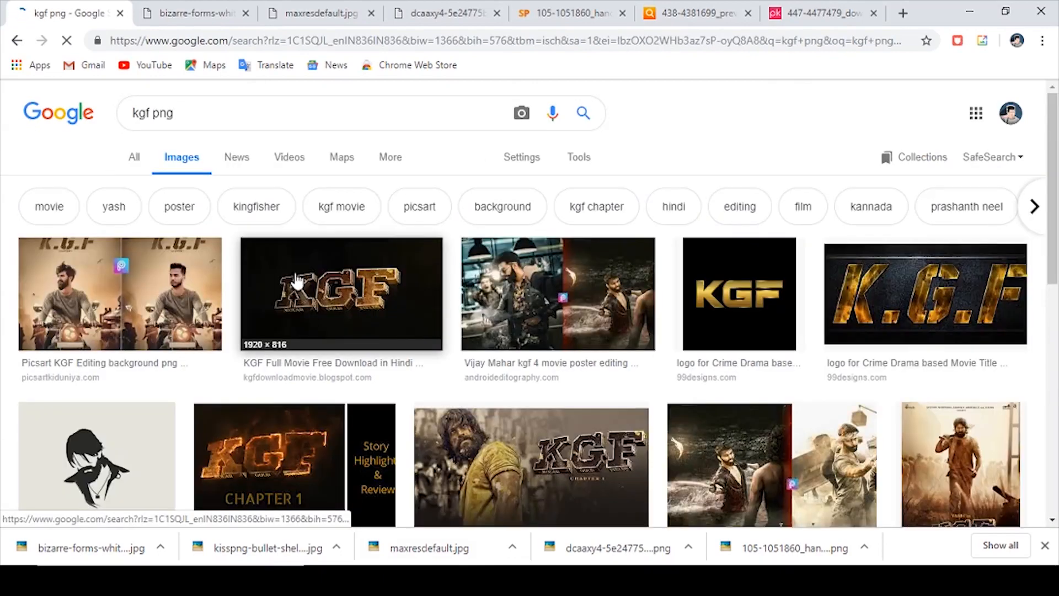
- Open the 1920 × 816 KGF logo on a black background at full size and save the picture
click(395, 319)
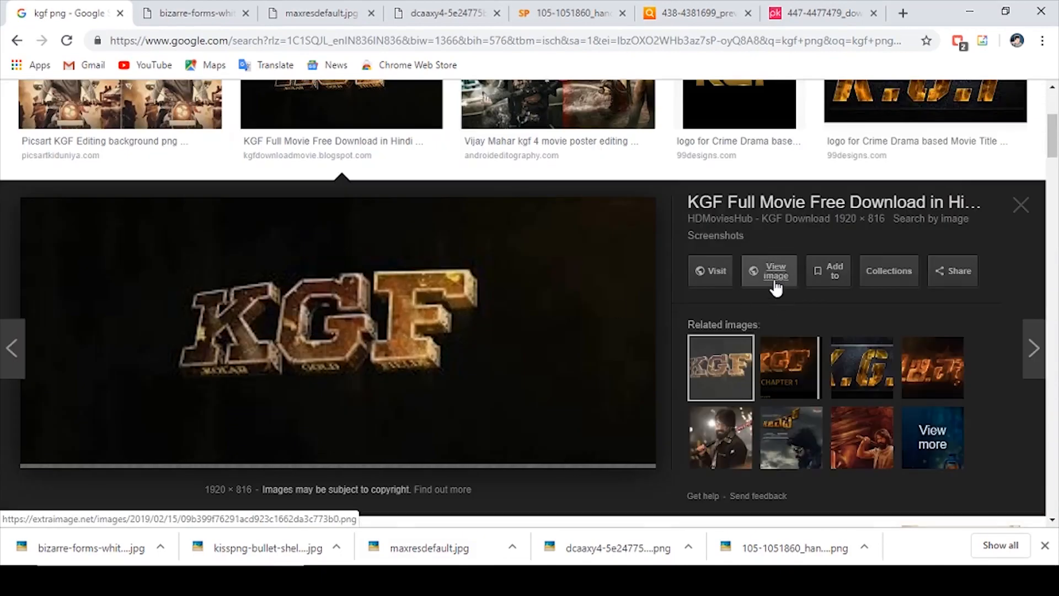
click(773, 281)
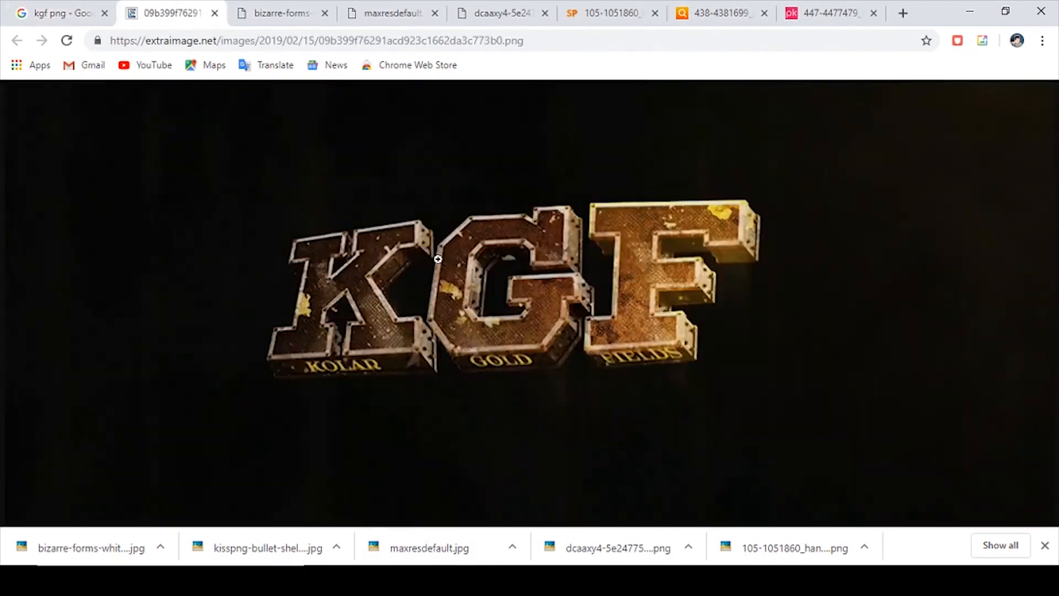
key(ctrl+s)
click(398, 346)
click(57, 13)
scroll(429, 470, down, 6)
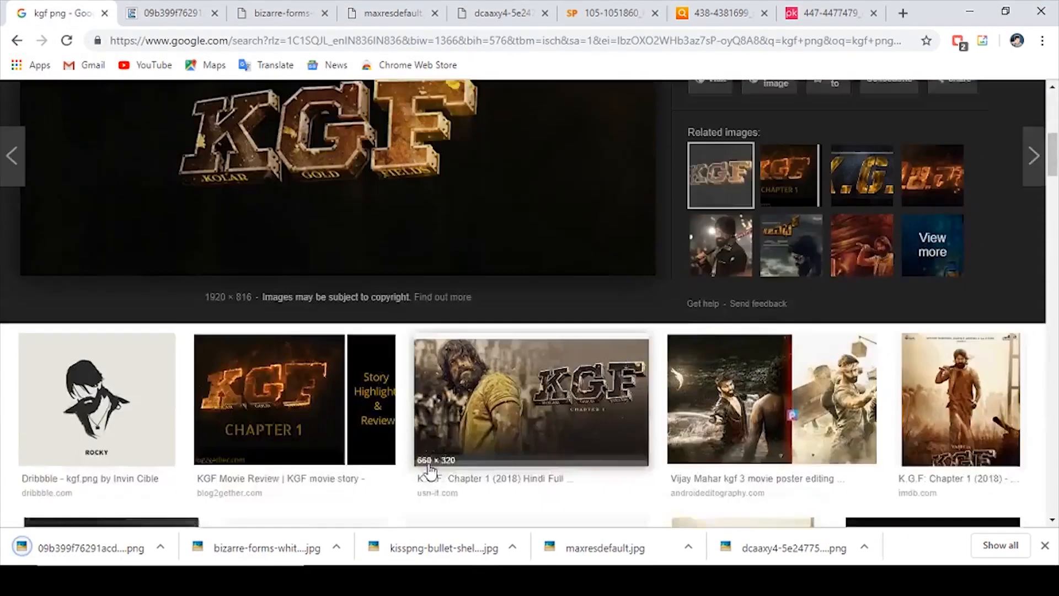
scroll(429, 470, down, 20)
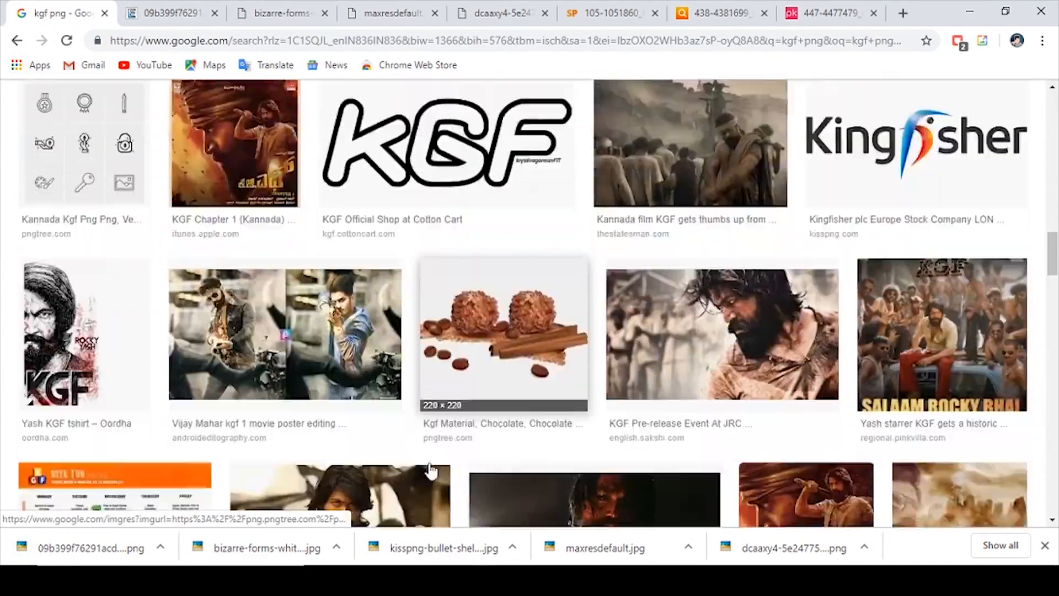
scroll(433, 470, down, 3)
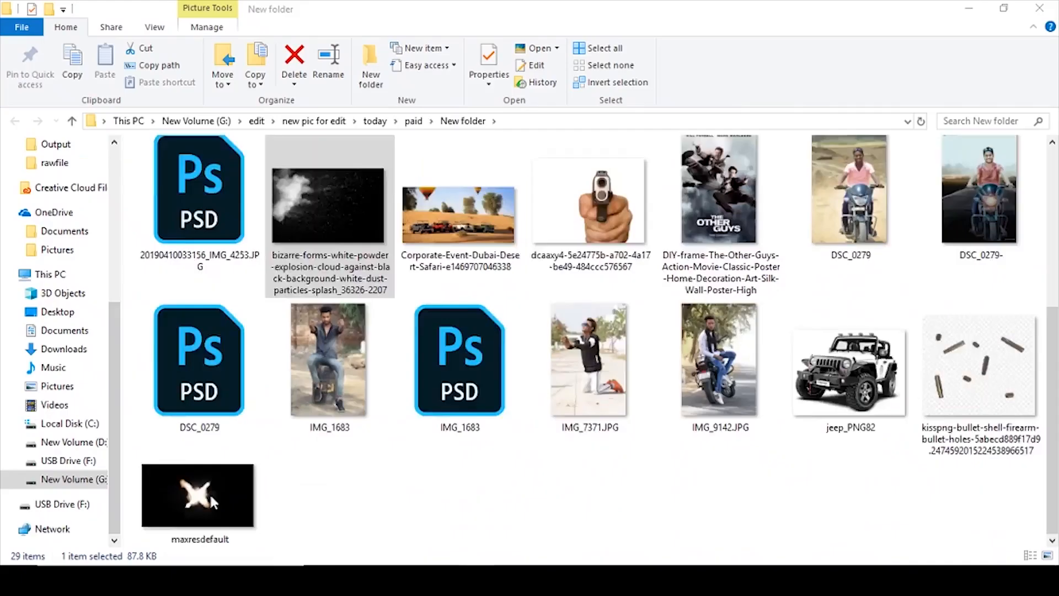
- Place the downloaded KGF logo picture in the IMG_1683 composite and set its blend mode to Screen
scroll(209, 492, up, 5)
drag(573, 188, 402, 372)
click(826, 116)
click(800, 254)
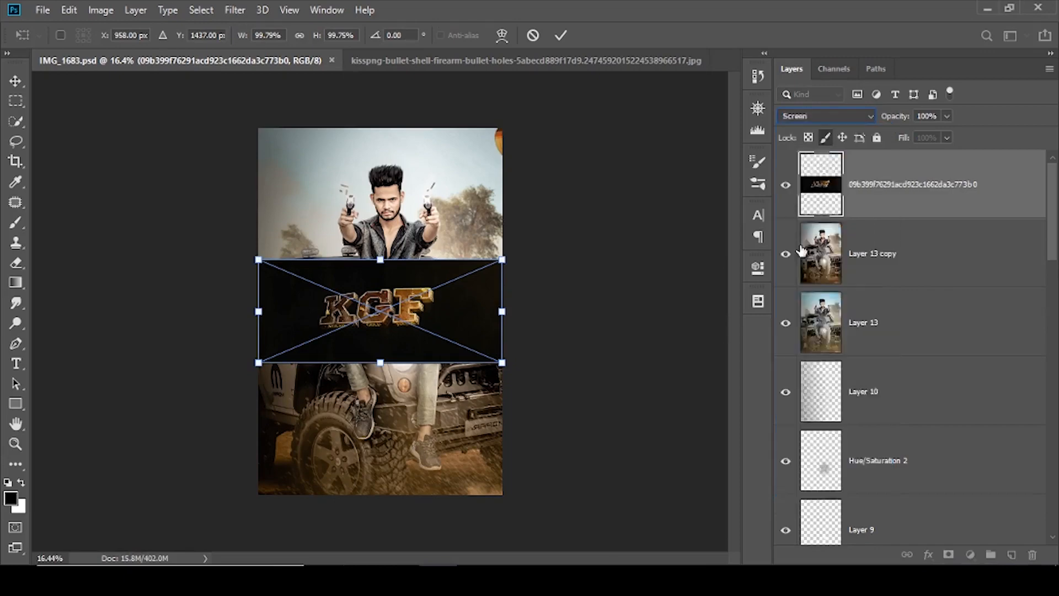
- Enlarge the placed KGF logo and fit it into the lower-left corner of the photo
drag(467, 326, 471, 485)
drag(509, 419, 601, 310)
drag(555, 389, 436, 115)
drag(534, 246, 419, 197)
drag(405, 151, 454, 482)
click(560, 36)
- Rasterize the KGF logo layer and shift the logo toward the middle of the photo's lower edge
right_click(865, 190)
click(712, 259)
scroll(358, 353, up, 10)
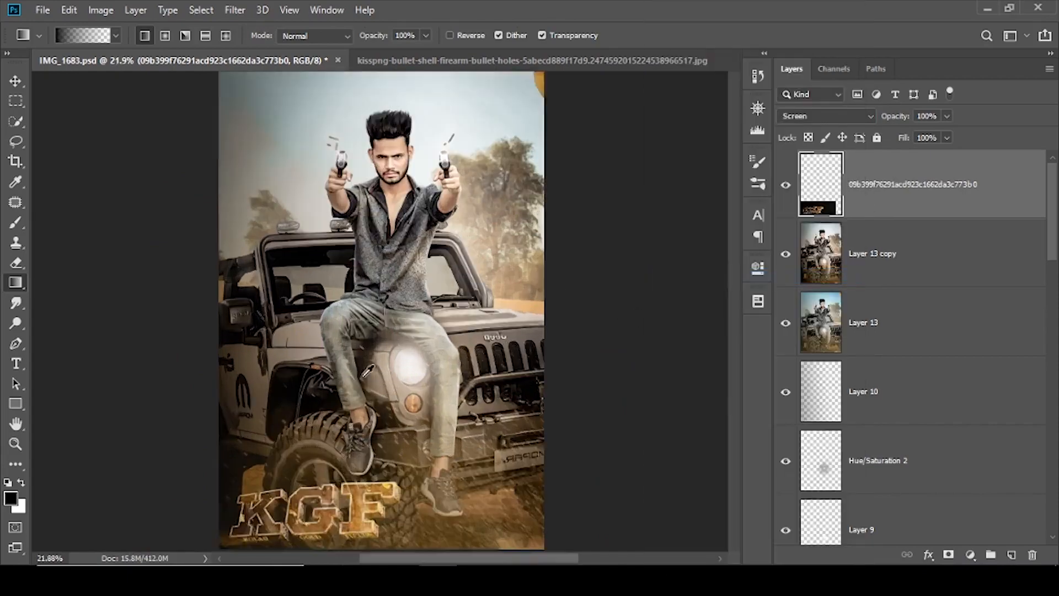
drag(369, 485, 425, 289)
scroll(396, 321, down, 7)
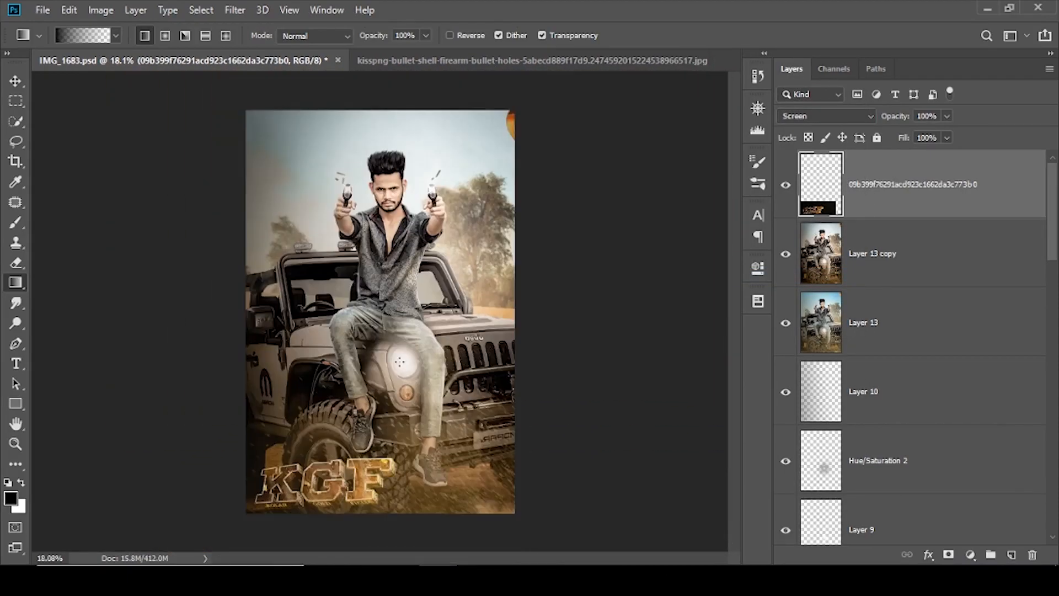
scroll(380, 441, up, 3)
drag(374, 511, 436, 368)
scroll(384, 429, up, 3)
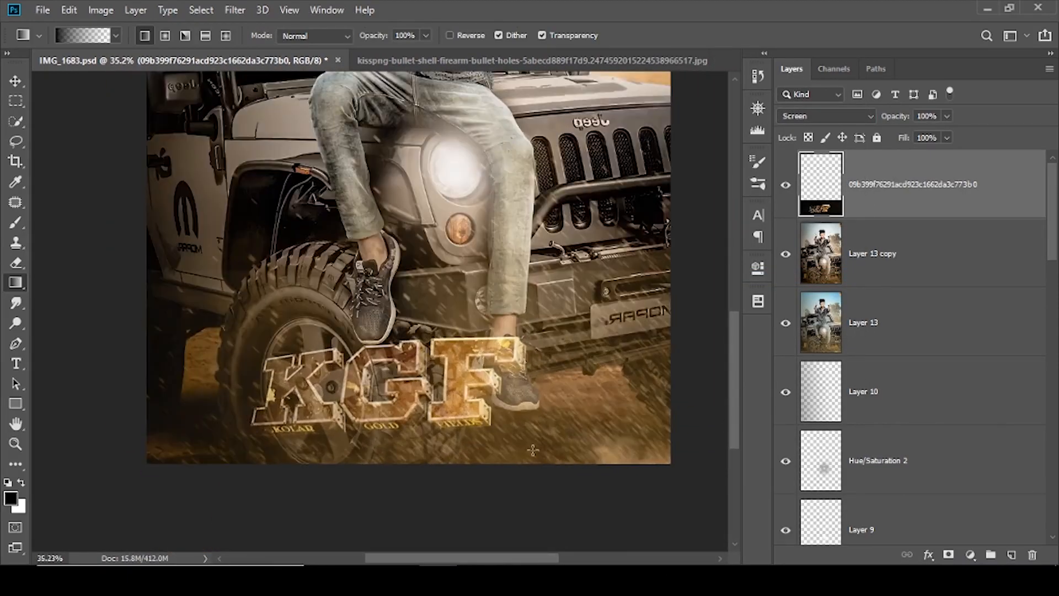
- Add a Curves adjustment clipped to the KGF logo layer, lifting the RGB curve and reducing the red shadows
click(970, 554)
click(973, 350)
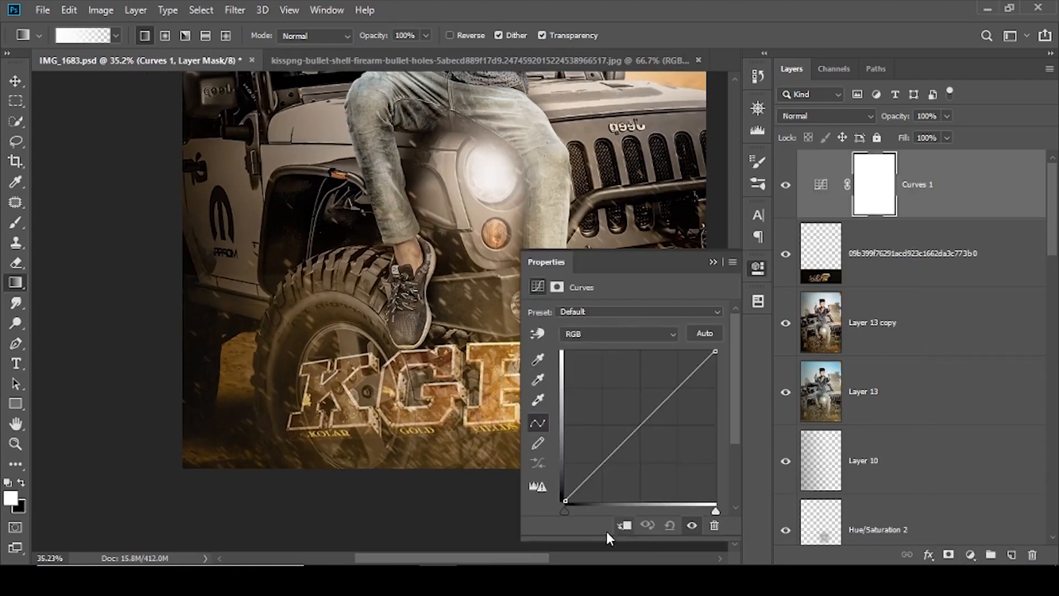
mouse_move(587, 484)
mouse_down()
mouse_move(614, 449)
mouse_move(594, 467)
mouse_up()
click(538, 362)
click(570, 404)
click(713, 263)
scroll(454, 350, down, 6)
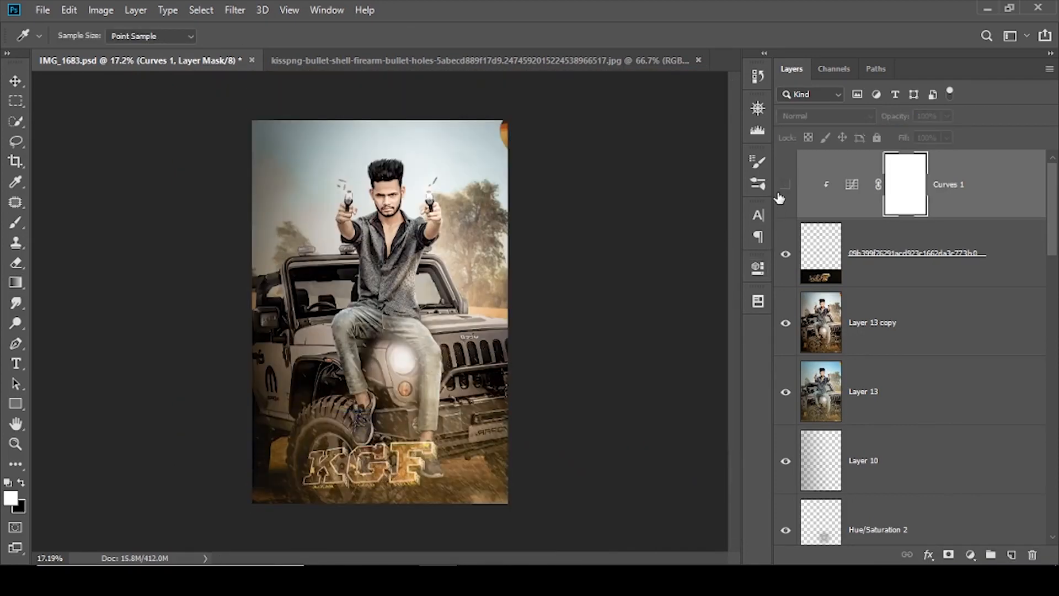
- Shift the KGF logo layer slightly left and erase the edges of its dark background with a soft eraser
click(866, 254)
mouse_move(385, 459)
mouse_down()
mouse_move(387, 331)
mouse_move(356, 464)
mouse_up()
scroll(326, 300, up, 3)
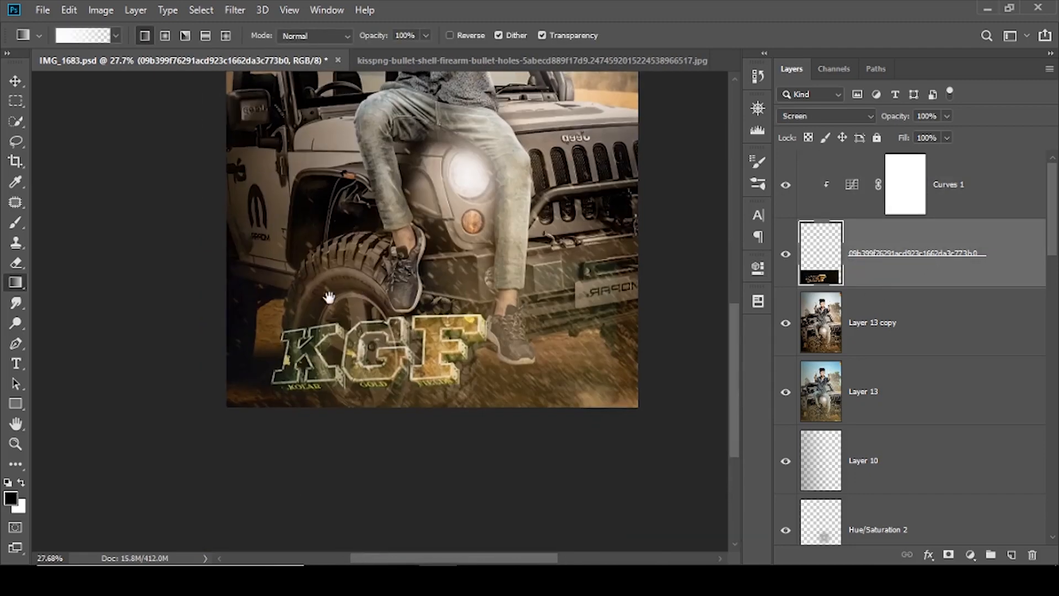
key(e)
drag(622, 308, 600, 333)
key(bracketright)
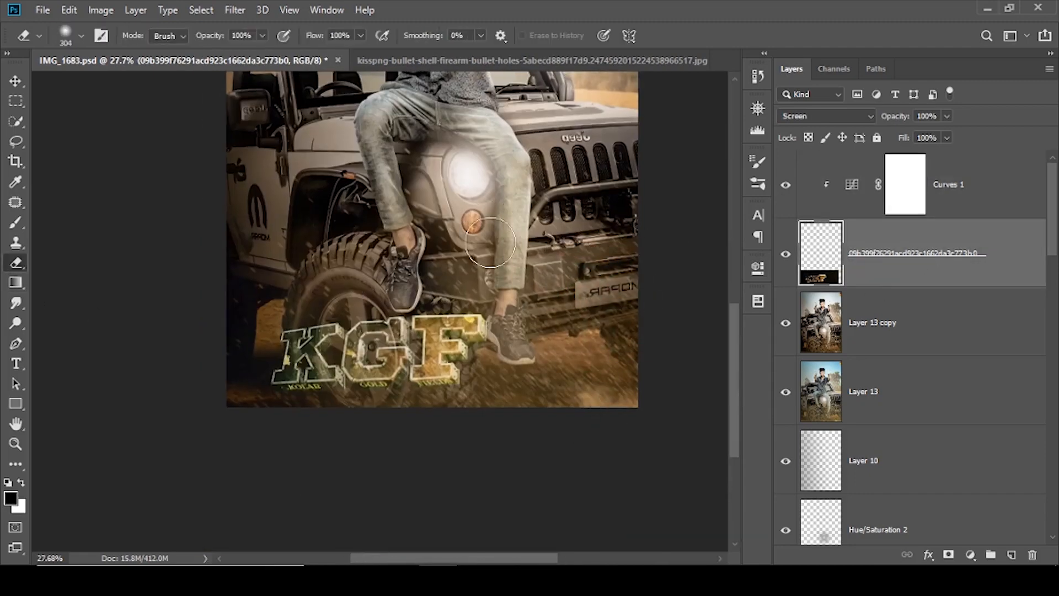
- Adjust the Green and Blue channels of Curves 1, moving the Blue black point inward and lowering its white point
double_click(847, 188)
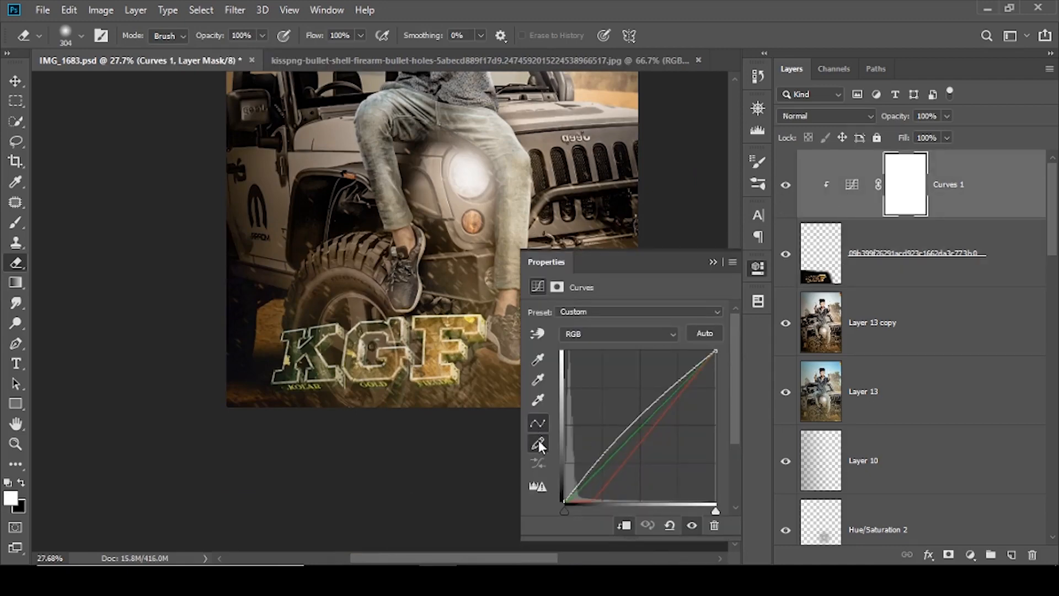
click(618, 333)
click(588, 369)
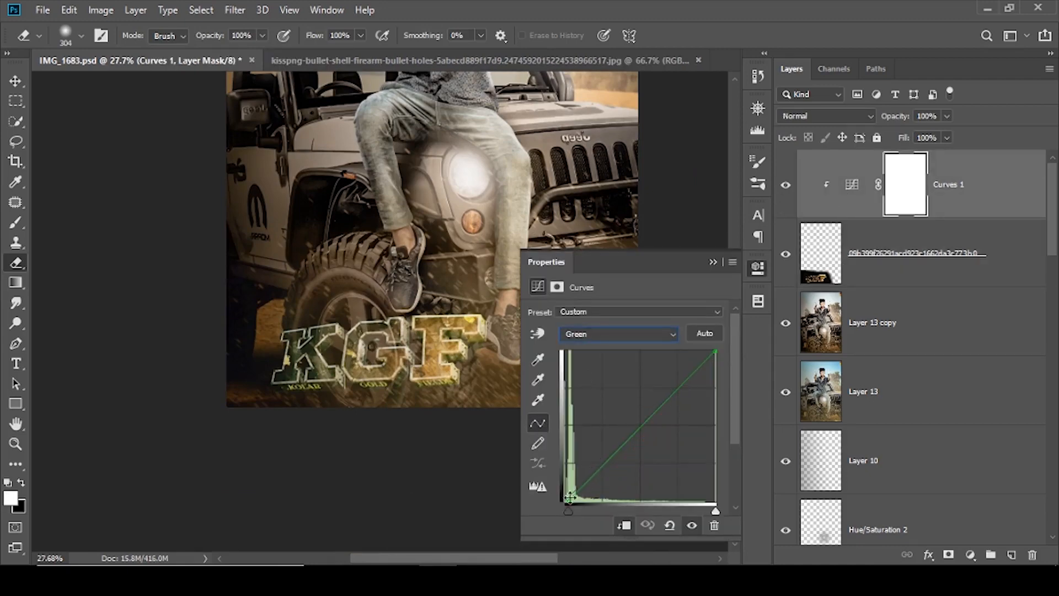
drag(547, 498, 574, 543)
mouse_move(690, 359)
mouse_down()
mouse_move(709, 496)
mouse_move(700, 368)
mouse_up()
click(612, 352)
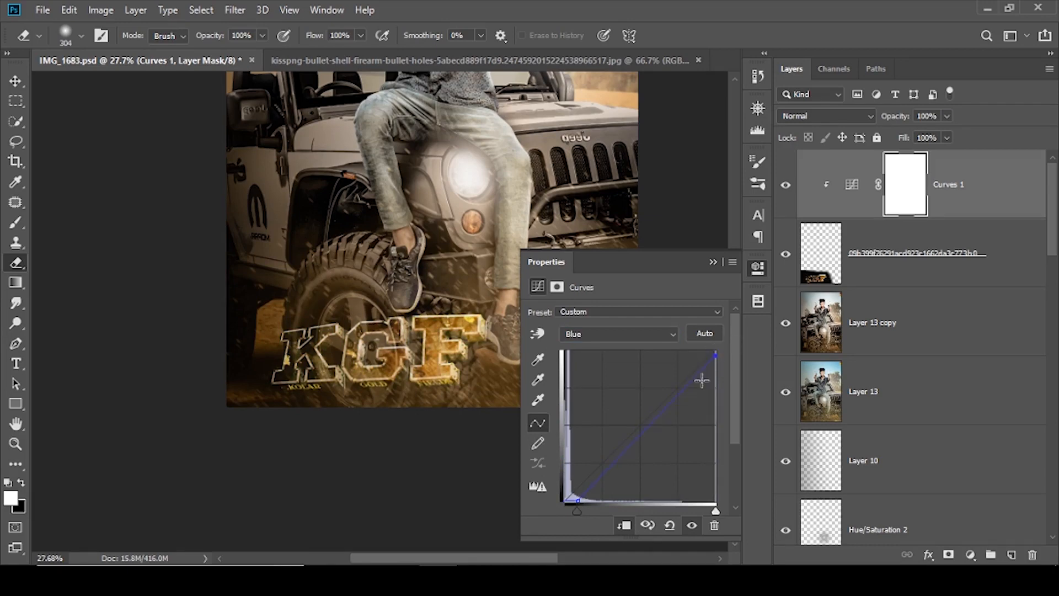
click(713, 262)
- Move the KGF logo layer about 2 in left, into the photo's lower-left corner
click(855, 271)
drag(417, 345, 387, 343)
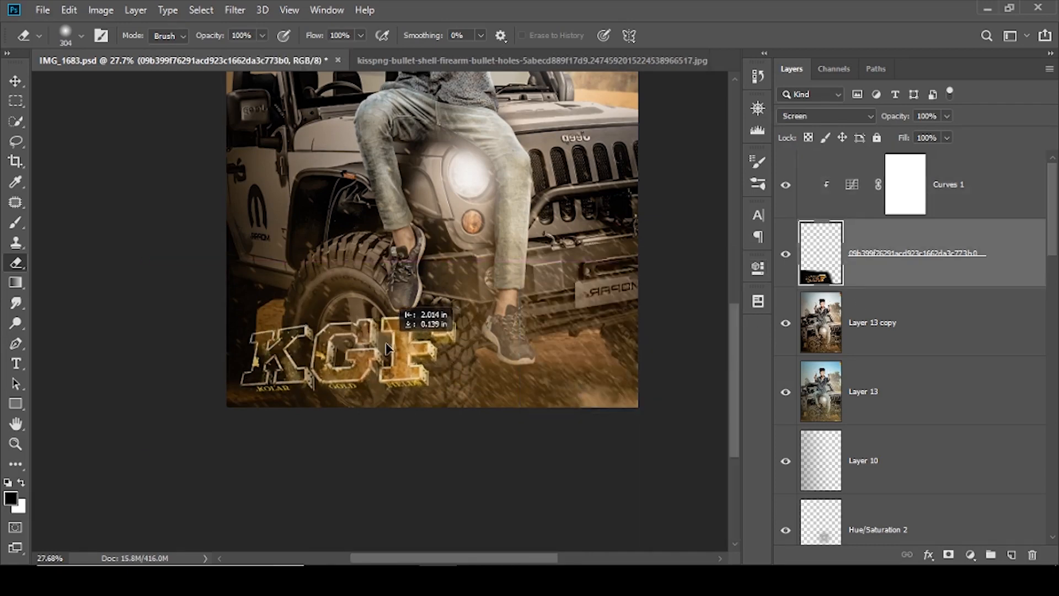
scroll(422, 327, down, 4)
scroll(421, 328, up, 1)
- Add a new layer above Layer 13 copy and darken the photo's lower edge with a black-to-transparent gradient, adjusted by Free Transform
click(940, 323)
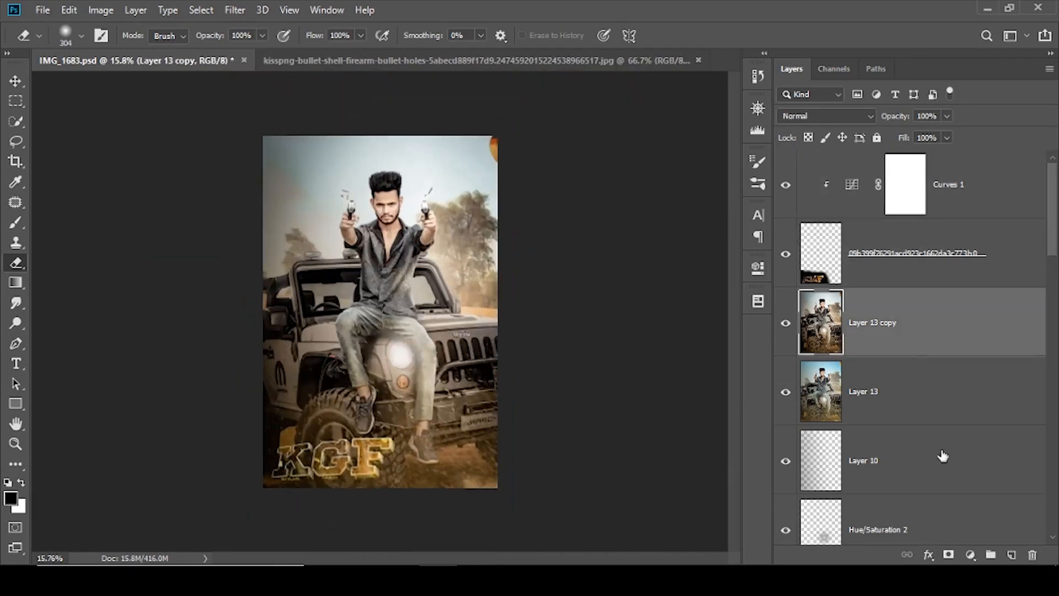
click(1011, 555)
click(16, 282)
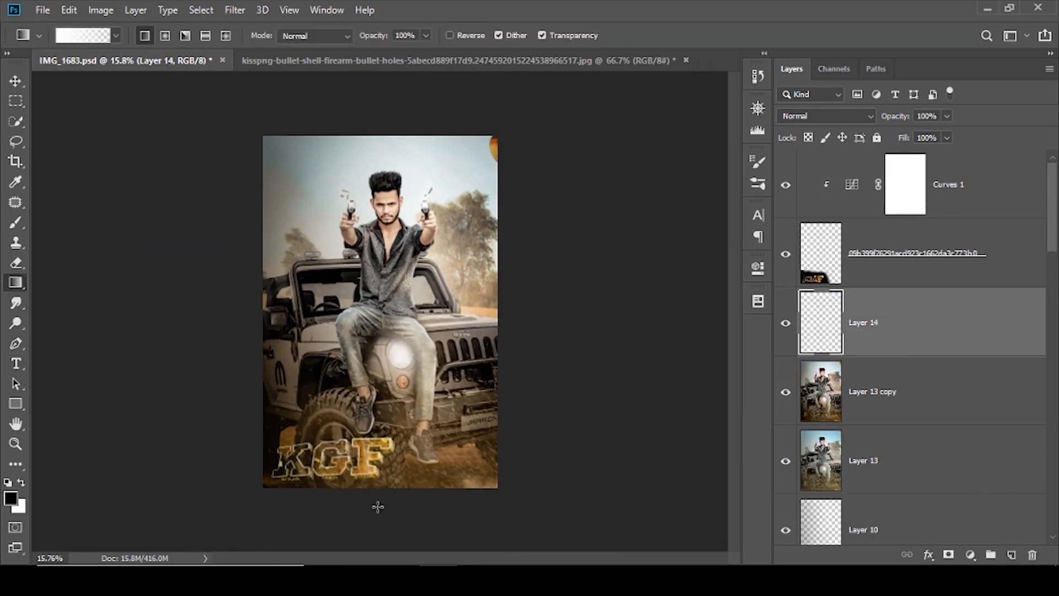
drag(373, 407, 381, 331)
key(ctrl+z)
key(ctrl+t)
drag(410, 428, 411, 502)
click(712, 36)
- Crop the document to its current canvas with Delete Cropped Pixels enabled and save it
key(c)
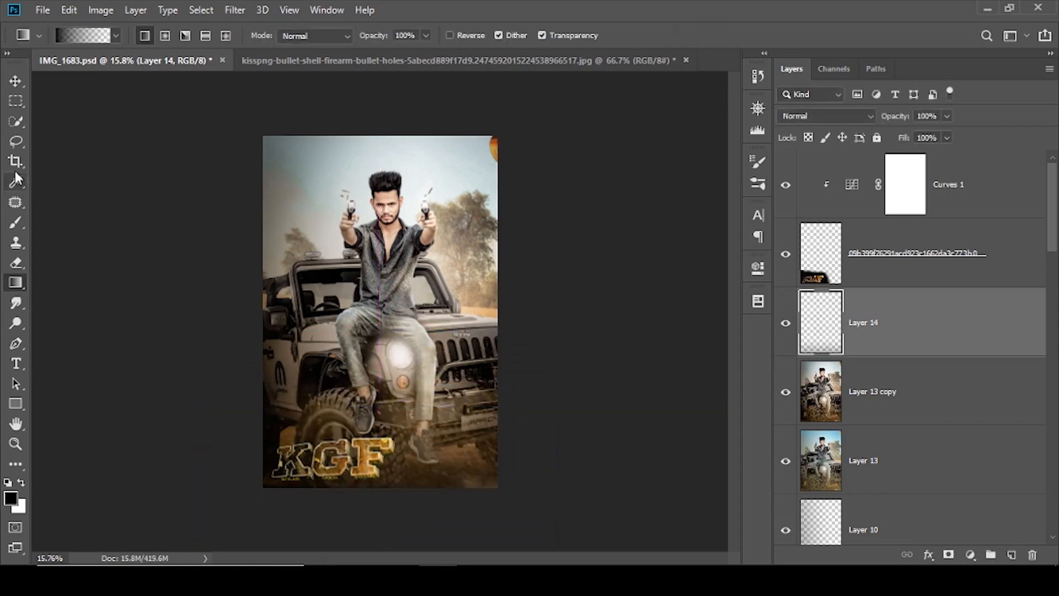
key(Return)
scroll(361, 331, up, 6)
drag(383, 435, 406, 289)
scroll(406, 289, down, 5)
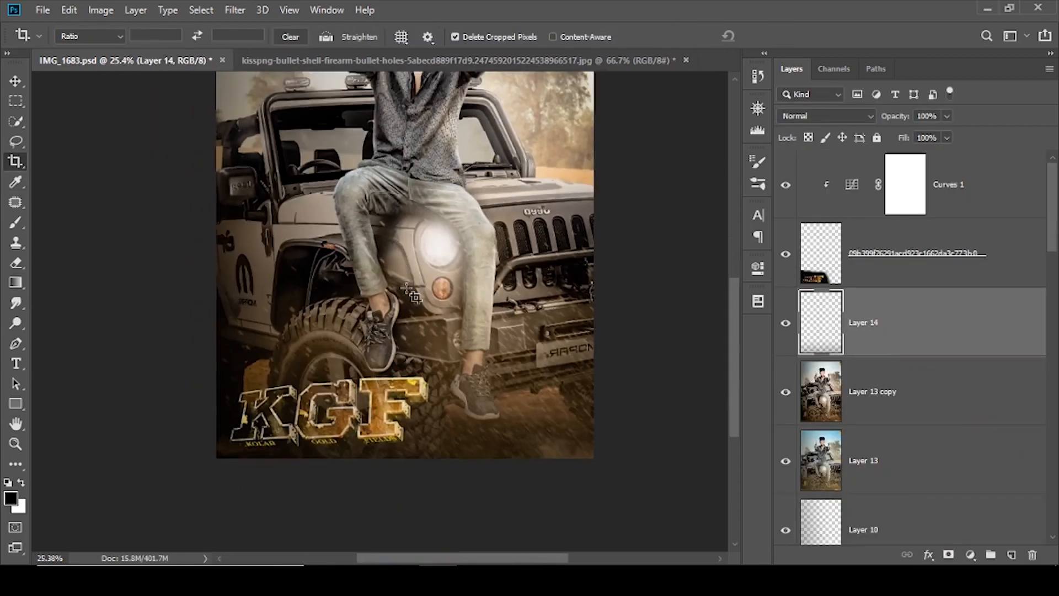
key(ctrl+s)
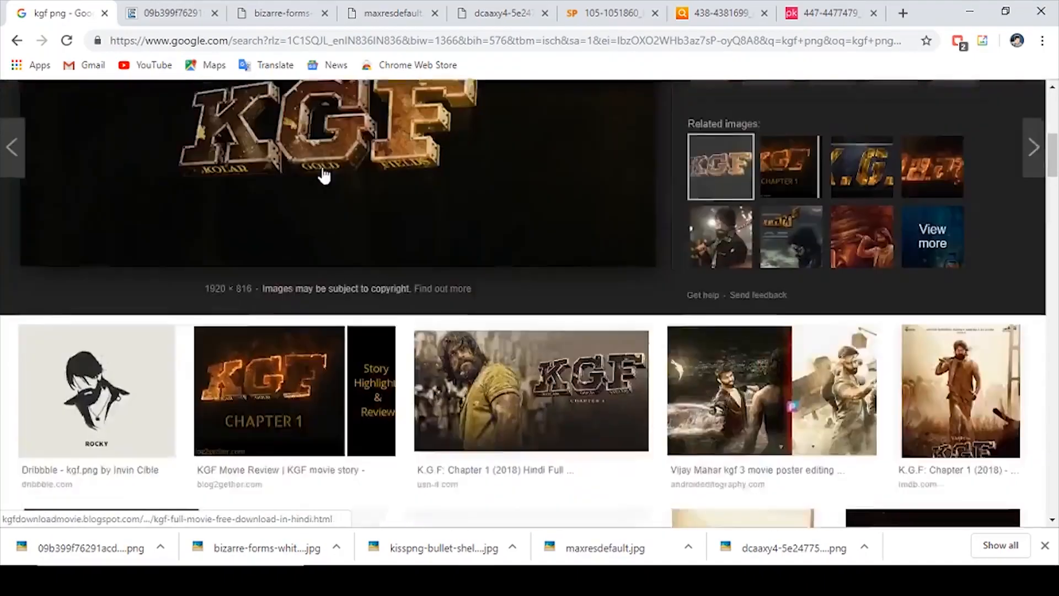
- Switch to Chrome and search Google Images for "birds png"
scroll(191, 114, up, 5)
drag(191, 114, 86, 115)
text(birds png)
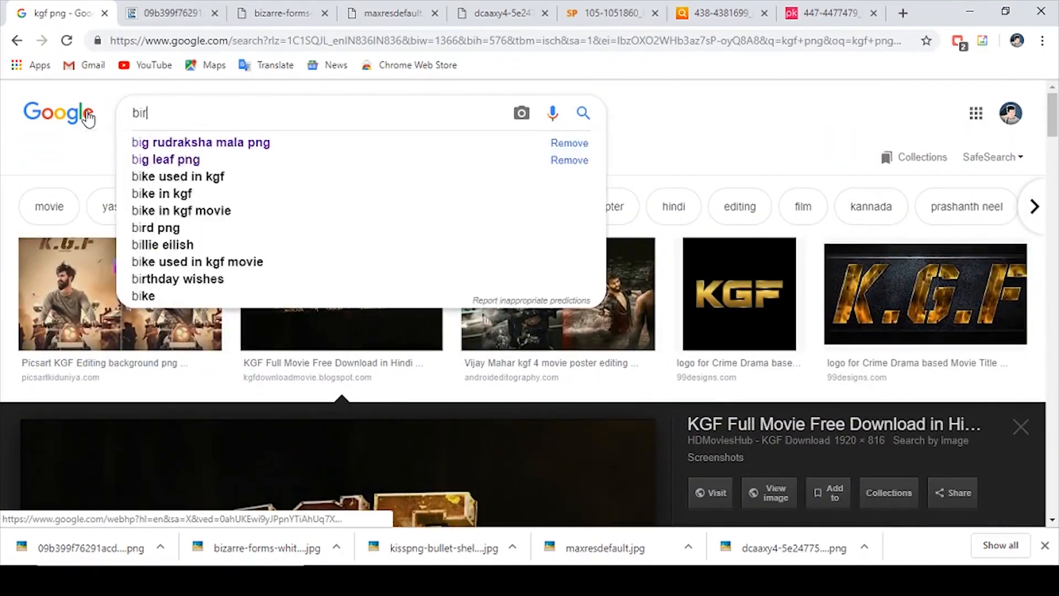
key(Return)
- Open the 360 × 360 Pngtree birds picture at full size and save it
click(284, 303)
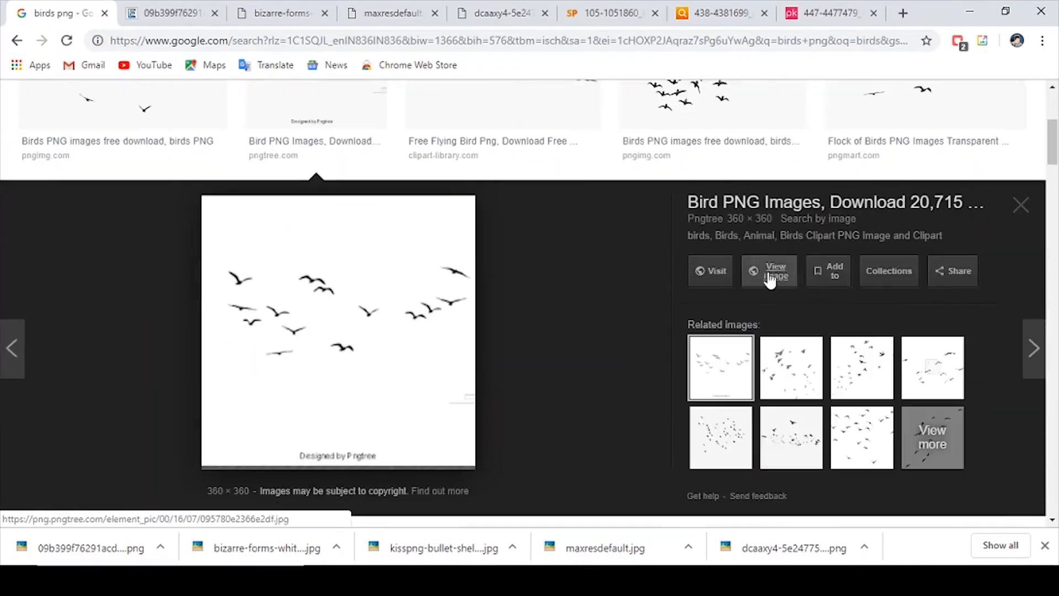
click(767, 277)
key(ctrl+s)
click(404, 344)
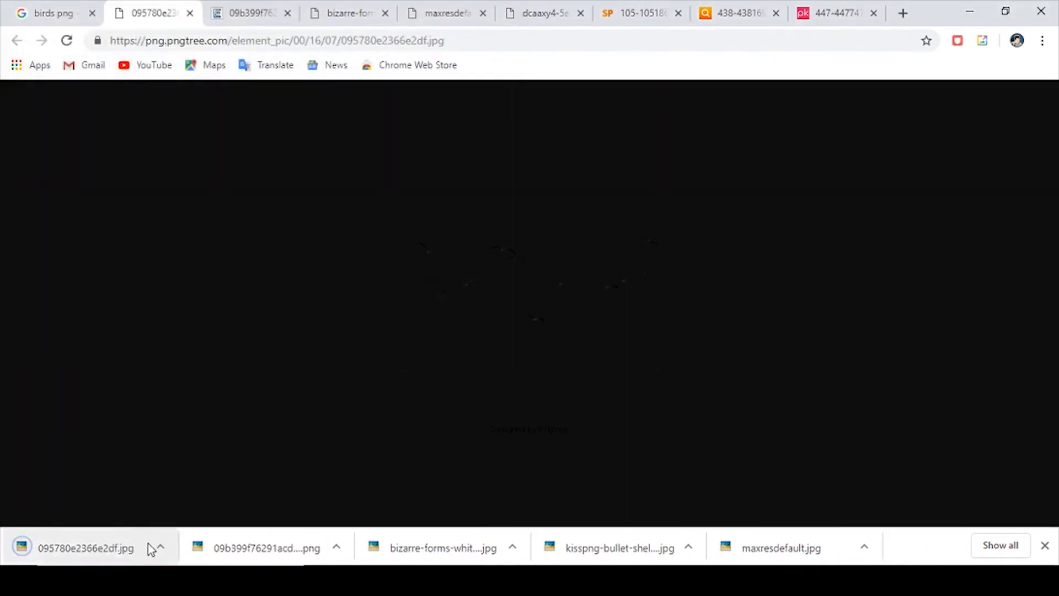
- Show the downloaded 095780e2366e2df.jpg in its folder and try to place it in the composite
click(160, 547)
click(193, 497)
drag(223, 314, 408, 200)
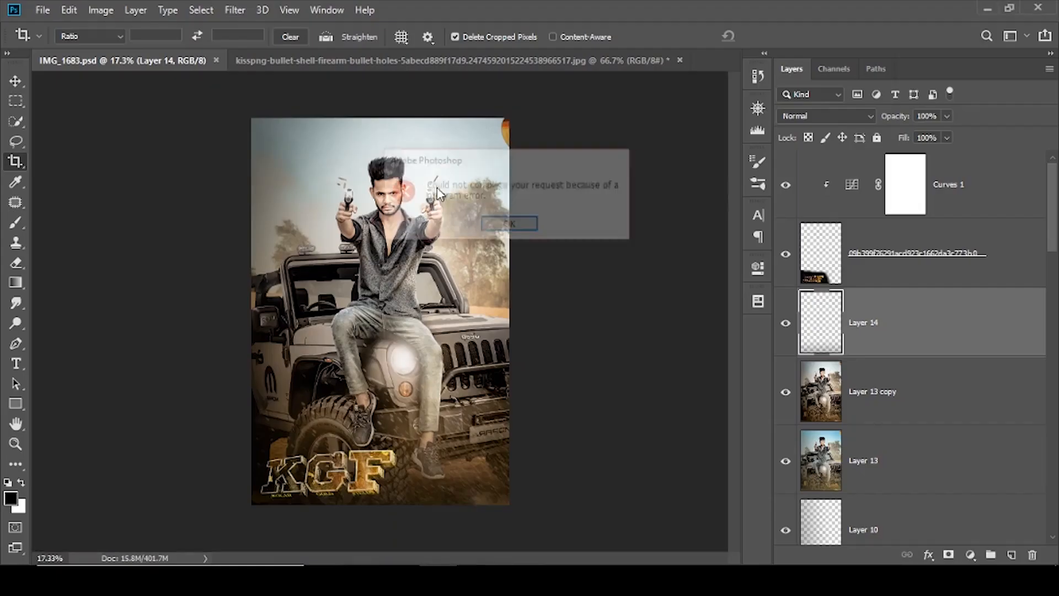
click(534, 225)
- Return to Chrome, close the Pngtree birds and KGF picture tabs, and select the 800 × 520 Pngimg birds result
key(alt+Tab)
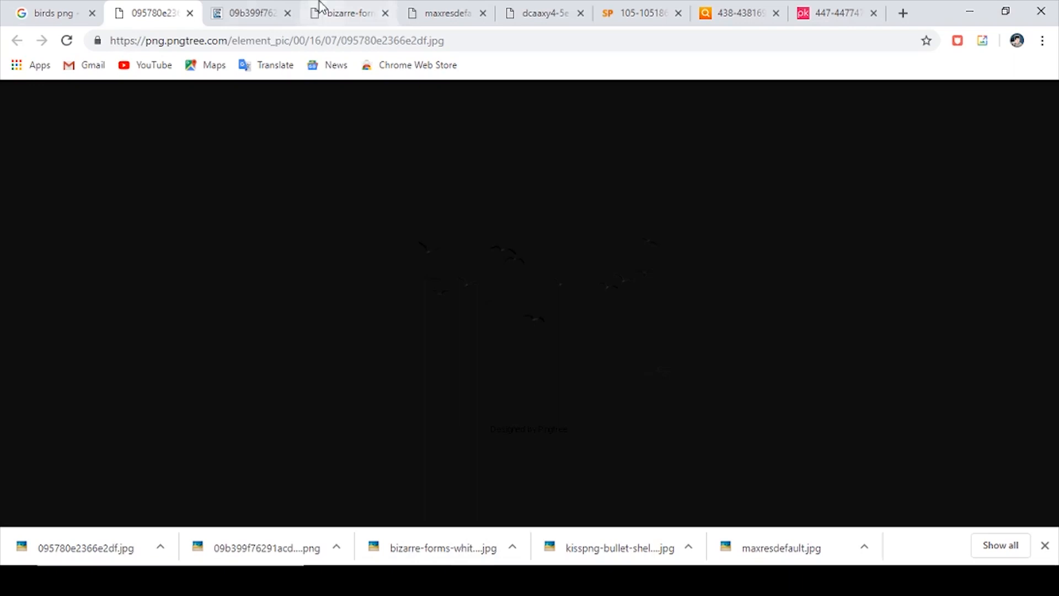
click(189, 14)
click(190, 14)
click(790, 369)
scroll(521, 303, up, 2)
click(164, 193)
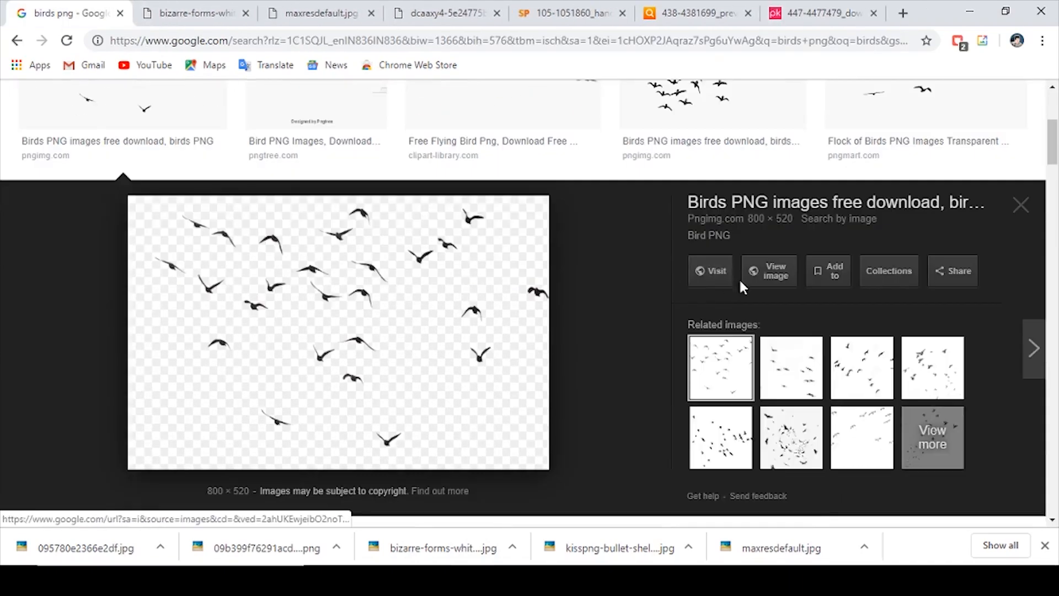
- Open the Pngimg birds picture at full size and save it as birds_PNG97.png
click(742, 281)
right_click(428, 226)
click(457, 251)
click(395, 346)
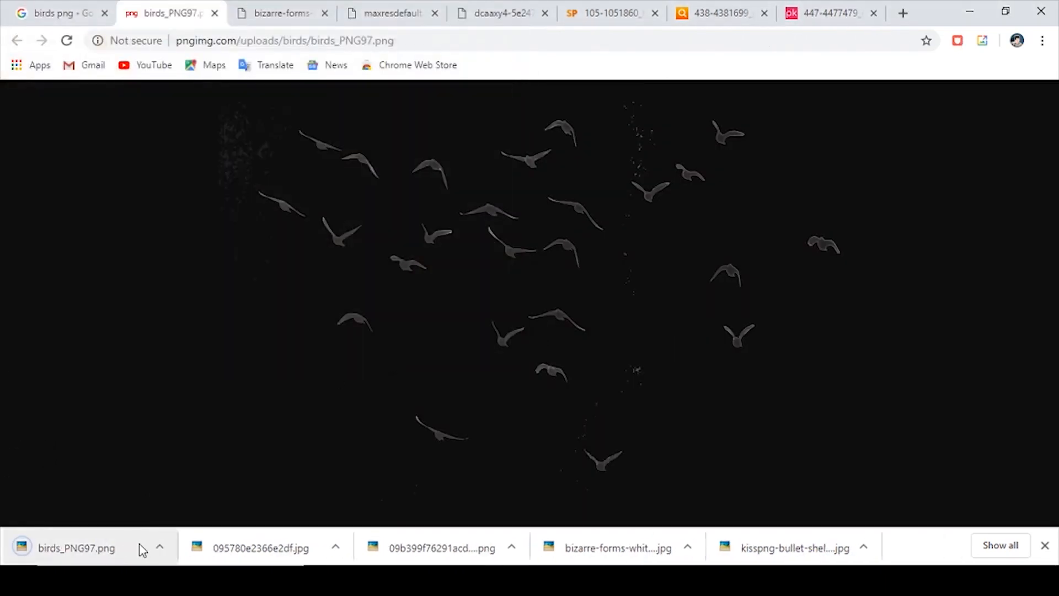
- Place birds_PNG97.png in the composite, scaled down in the sky between the man's head and the balloon
click(160, 546)
click(193, 494)
drag(425, 358, 380, 311)
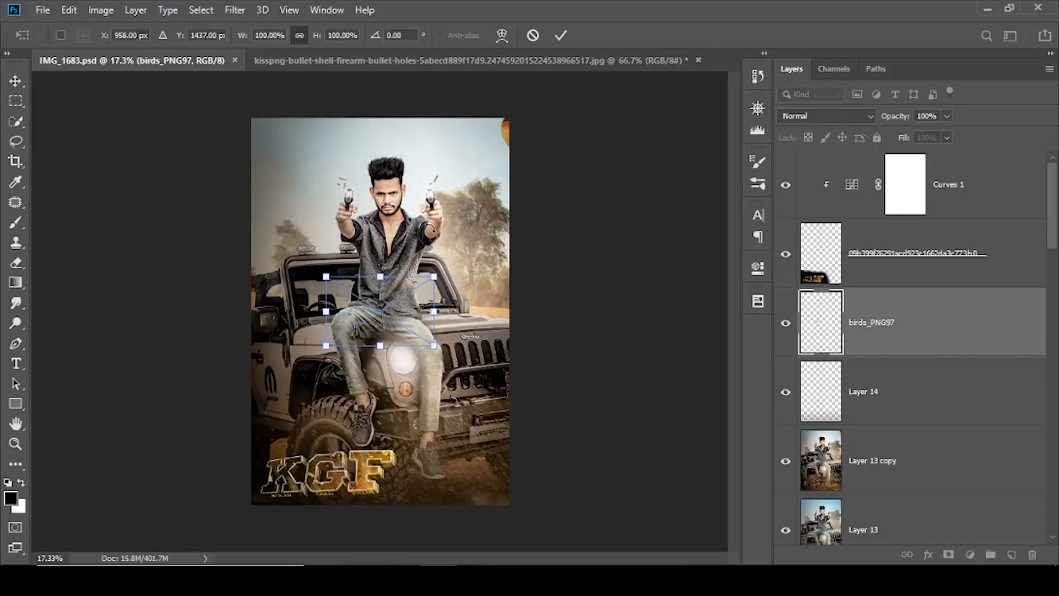
drag(425, 284, 367, 131)
drag(324, 165, 501, 298)
click(560, 36)
scroll(485, 130, up, 10)
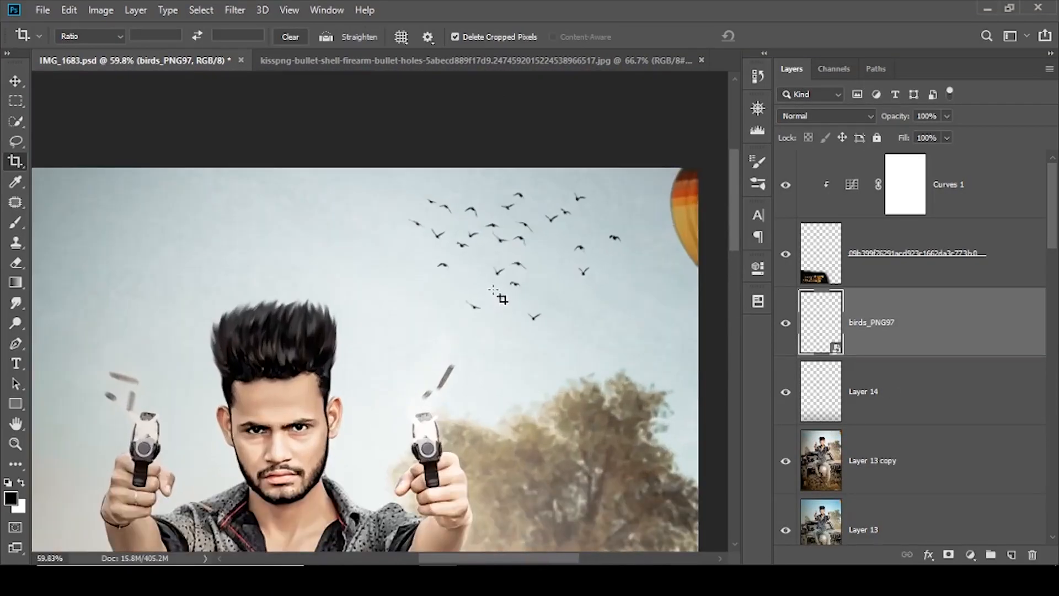
- Adjust the position of the birds_PNG97 layer in the sky with the Move tool
key(v)
drag(505, 243, 522, 294)
key(ctrl+z)
key(ctrl+z)
click(862, 306)
scroll(524, 293, down, 10)
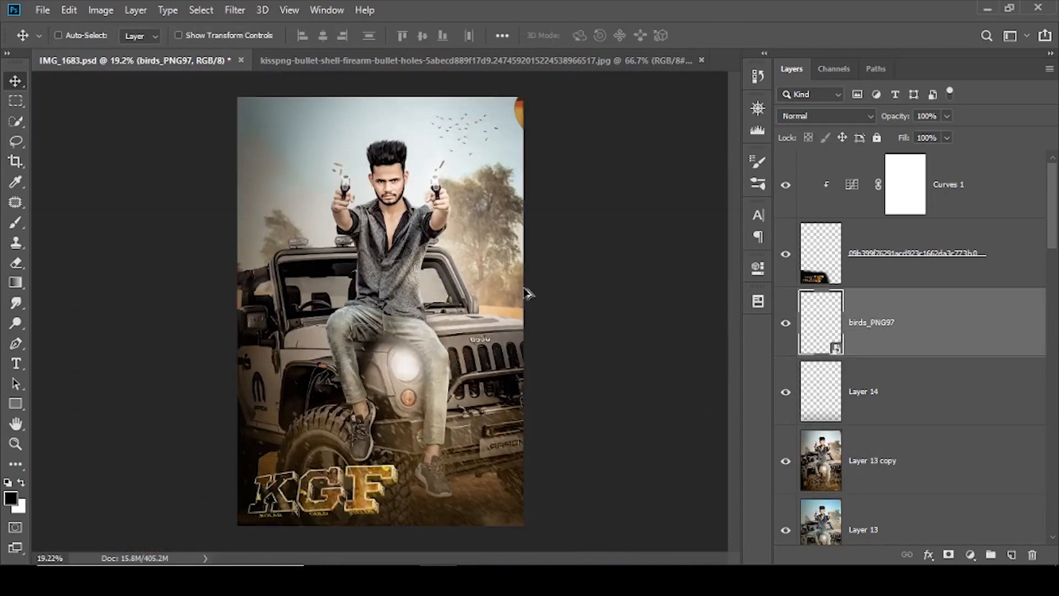
- Nudge the birds_PNG97 layer and place the PicsArt_12-18-02.53.34 logo in the picture's upper-left corner, scaled to 54.91%
mouse_move(463, 143)
mouse_down()
mouse_move(386, 138)
mouse_move(286, 155)
mouse_move(425, 94)
mouse_move(473, 147)
mouse_up()
scroll(451, 243, down, 1)
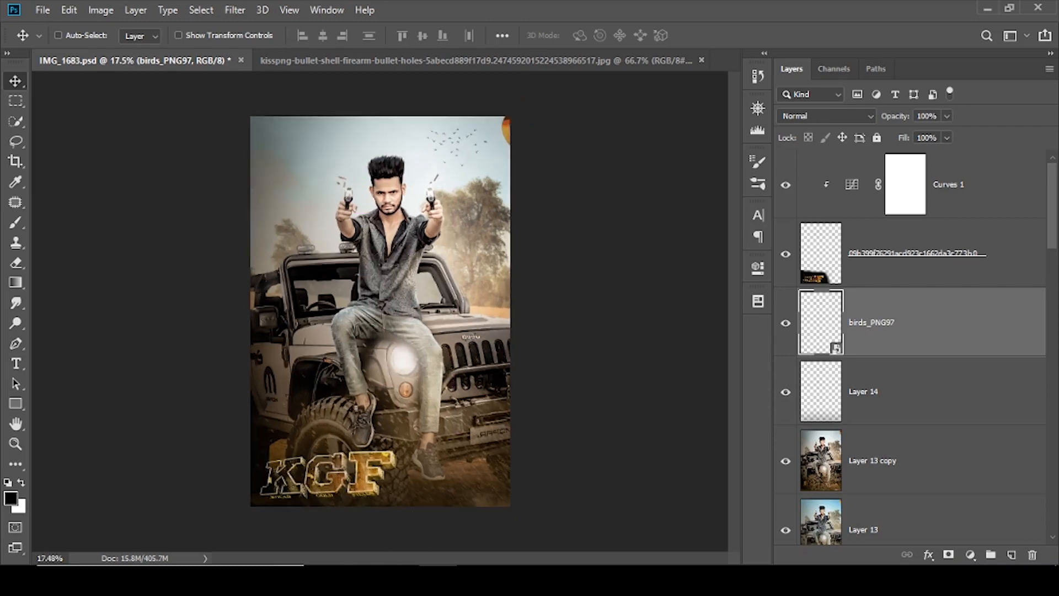
click(307, 513)
drag(386, 326, 560, 268)
drag(424, 332, 396, 323)
drag(375, 310, 293, 135)
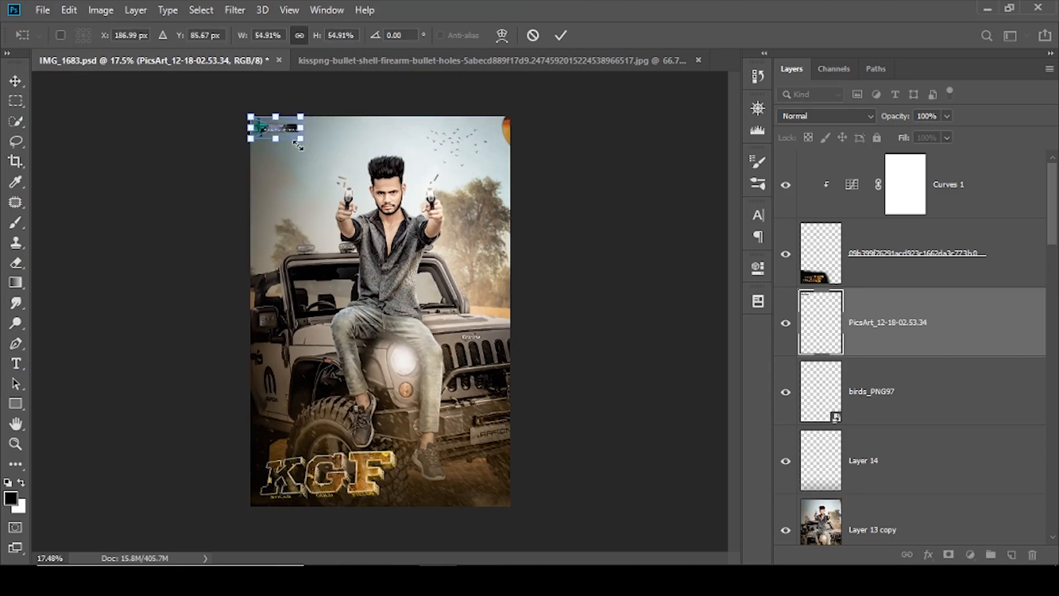
key(Return)
- Place the Untitled-1 credit text from the file folder in the picture's lower-right corner, scaled to 52.43% width and 52.71% height
mouse_move(364, 579)
click(479, 506)
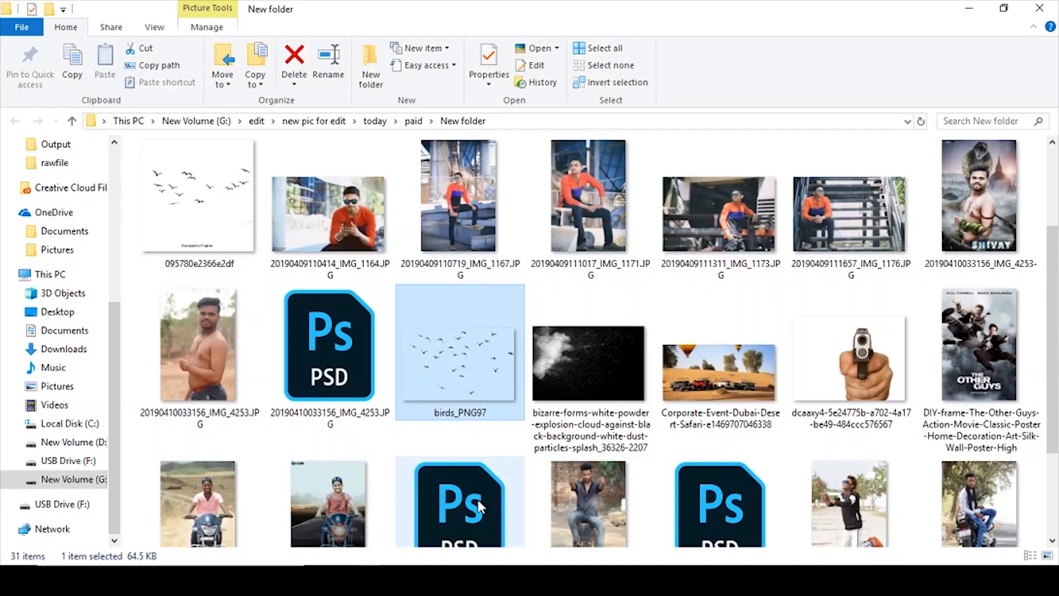
scroll(479, 506, down, 2)
click(295, 518)
drag(483, 461, 452, 461)
scroll(452, 461, up, 5)
drag(449, 356, 461, 322)
drag(269, 163, 562, 499)
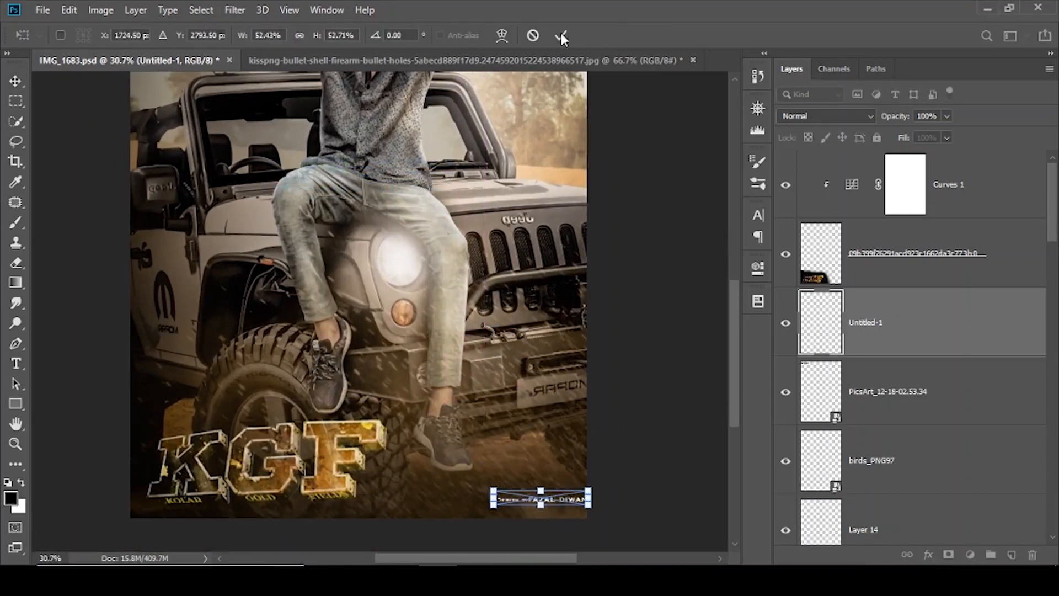
click(562, 36)
- Save the layered IMG_1683 document and save a JPEG copy of it as IMG_1683- in the same folder
key(ctrl+0)
key(ctrl+s)
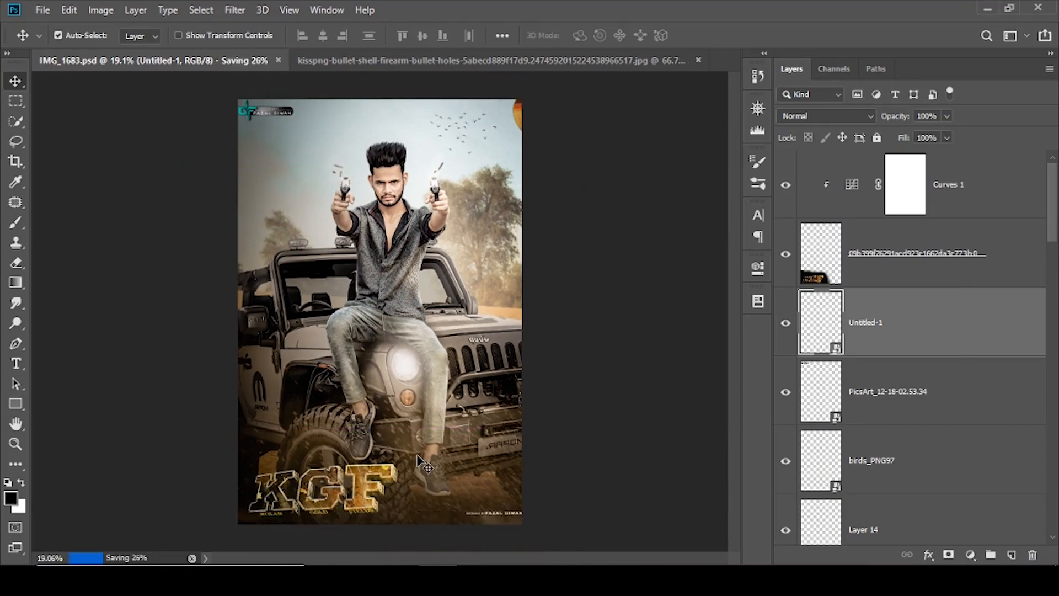
key(ctrl+shift+s)
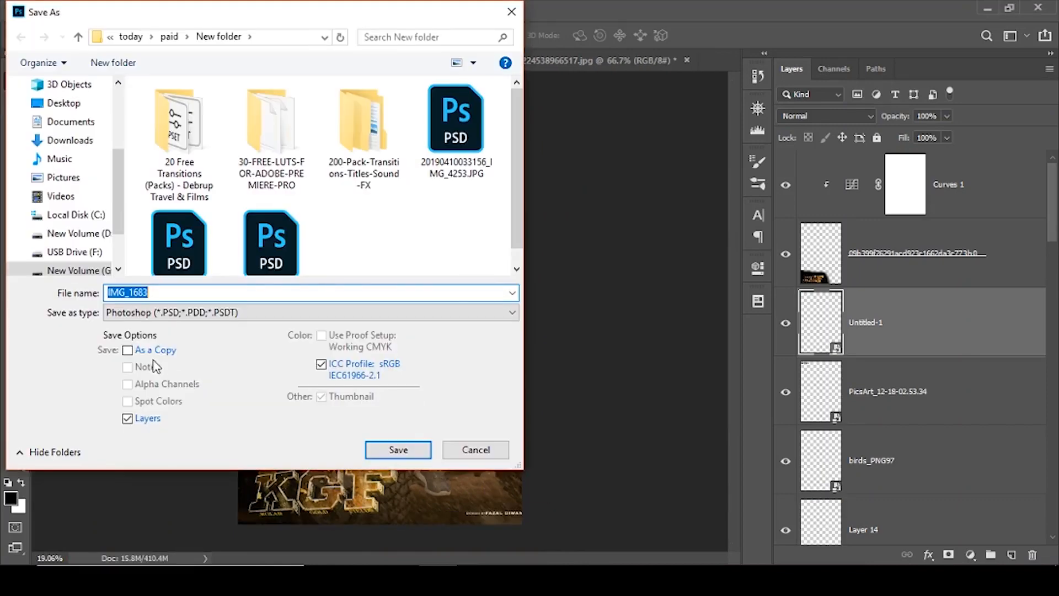
click(150, 313)
click(211, 433)
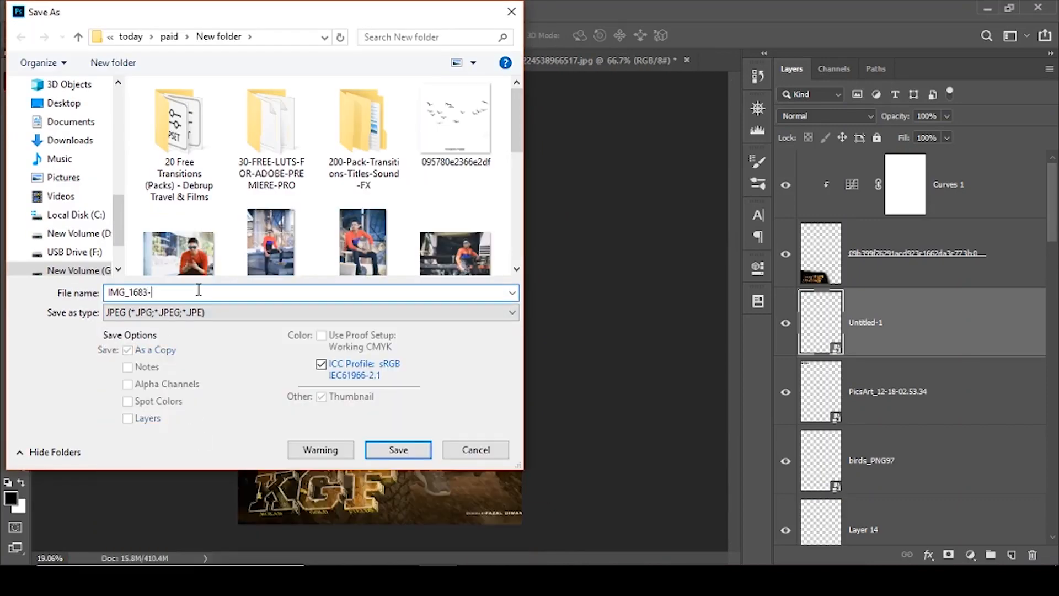
key(Return)
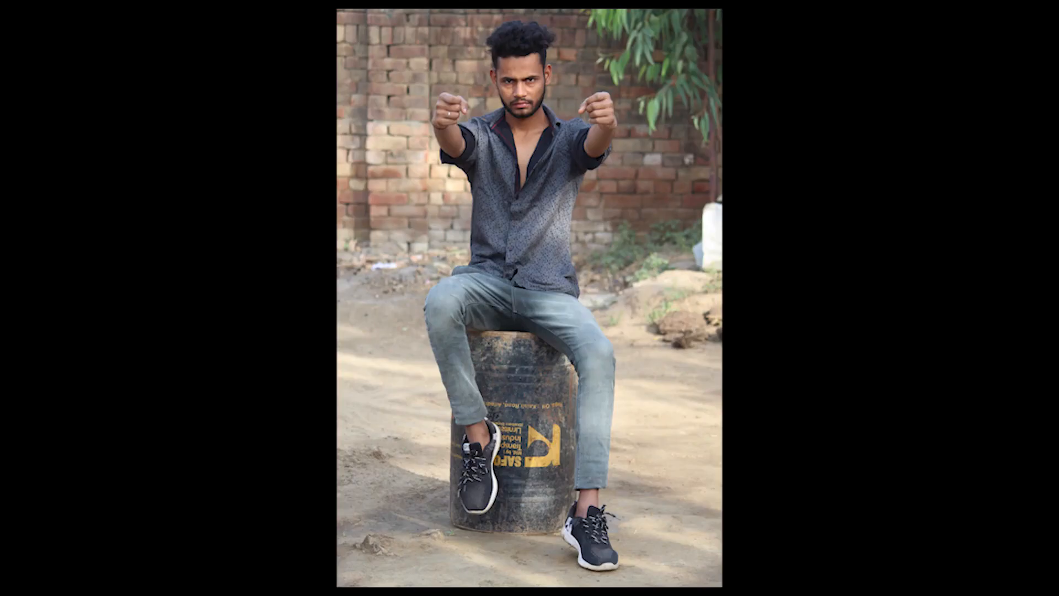